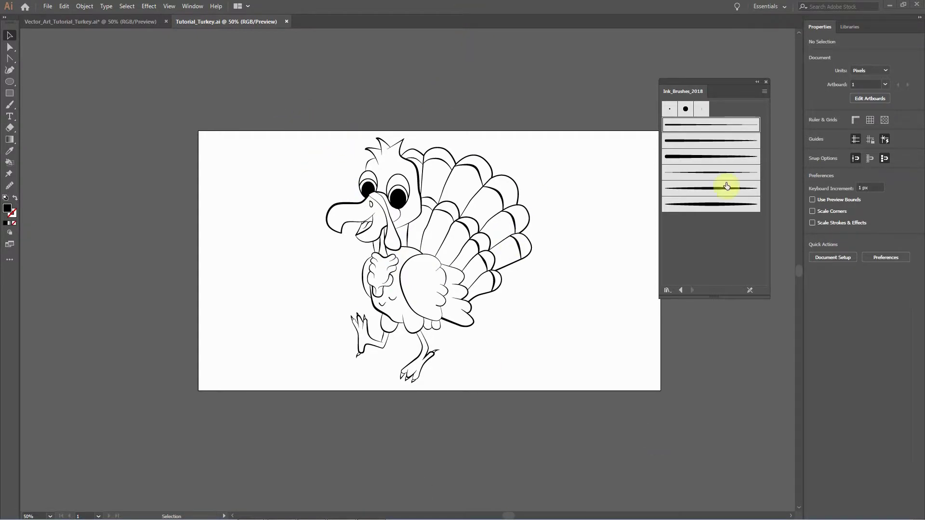
Move the floating Ink_Brushes_2018 library clear of the artboard, beside the Properties panel, and leave it expanded.
{"action": "double_click", "coordinate": [734, 85]}
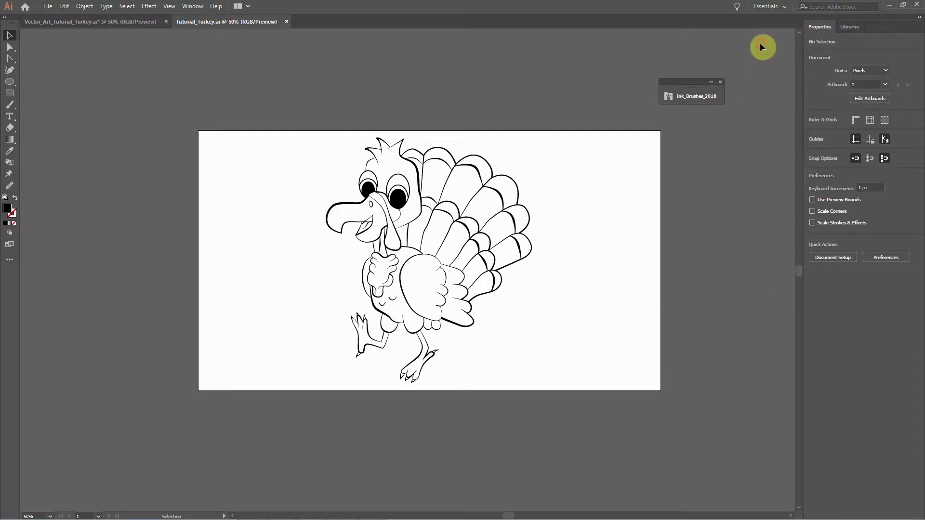
{"action": "left_click", "coordinate": [677, 82]}
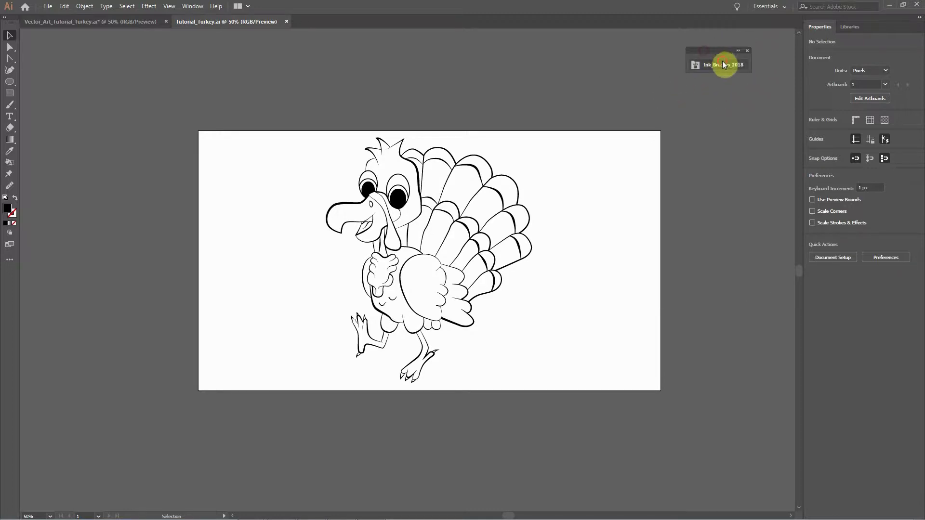
{"action": "left_click", "coordinate": [721, 63]}
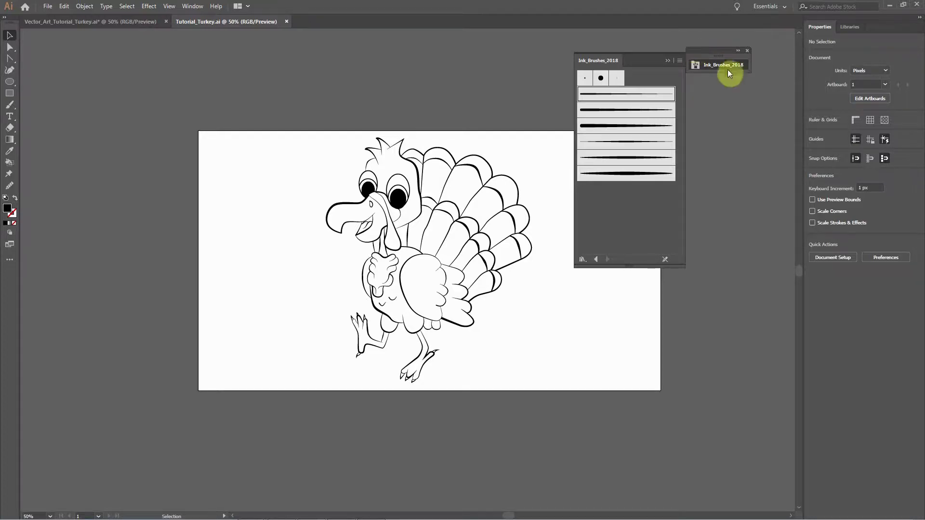
{"action": "left_click", "coordinate": [653, 58]}
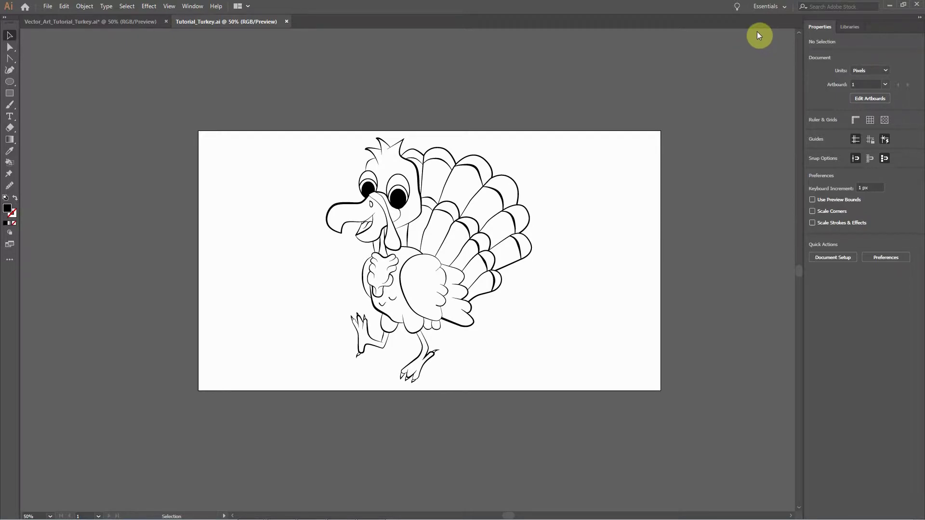
{"action": "left_click_drag", "start_coordinate": [759, 32], "coordinate": [759, 33]}
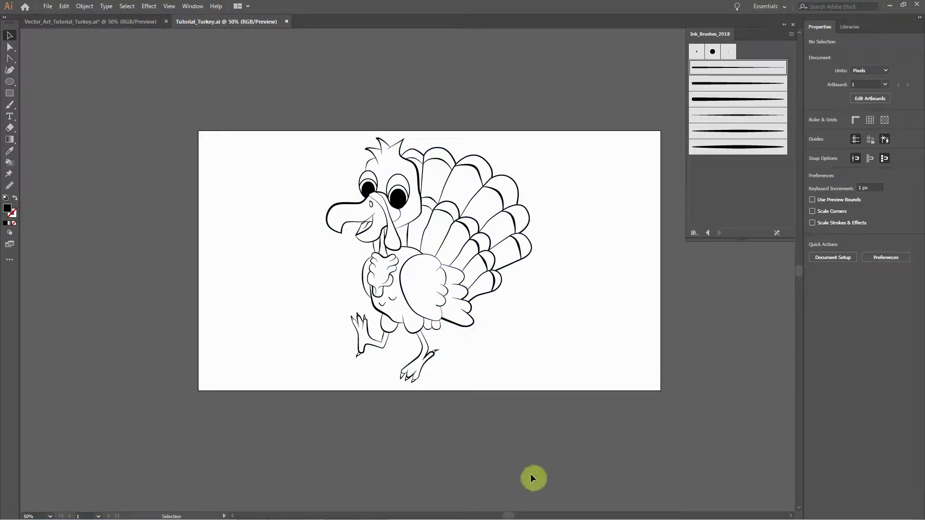
Draw a black square about 148 px wide on the canvas to the left of the artboard.
{"action": "scroll", "coordinate": [537, 435], "scroll_direction": "up", "scroll_amount": 3}
{"action": "scroll", "coordinate": [555, 433], "scroll_direction": "down", "scroll_amount": 2}
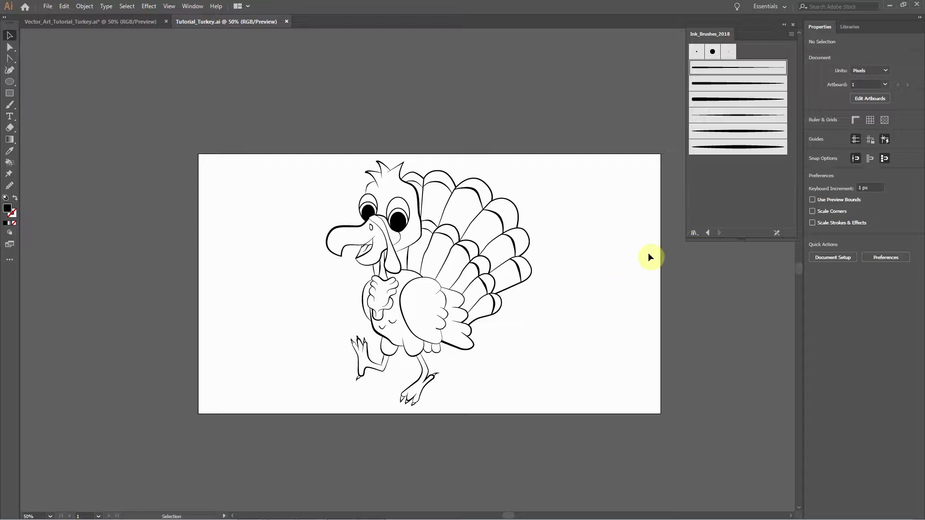
{"action": "left_click", "coordinate": [9, 94]}
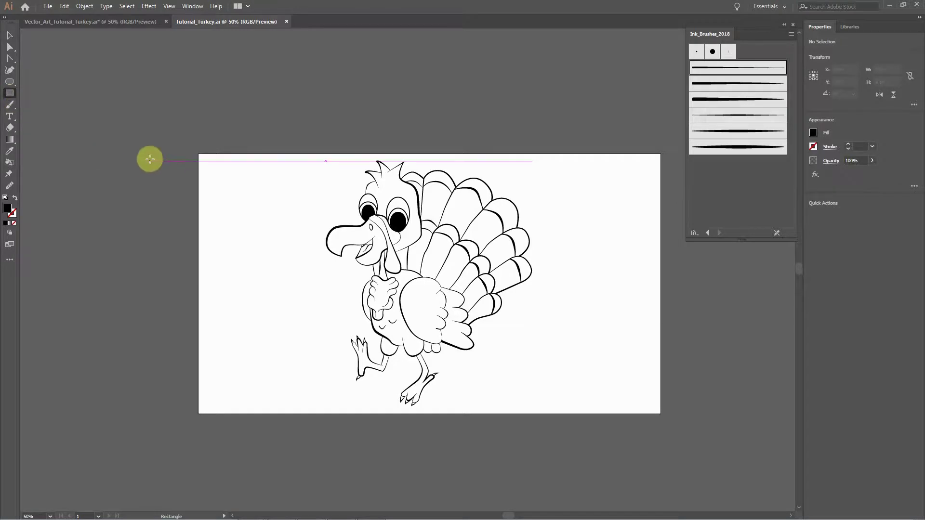
{"action": "left_click_drag", "start_coordinate": [77, 149], "coordinate": [110, 159]}
{"action": "left_click", "coordinate": [9, 35]}
{"action": "left_click", "coordinate": [155, 227]}
{"action": "left_click", "coordinate": [108, 156]}
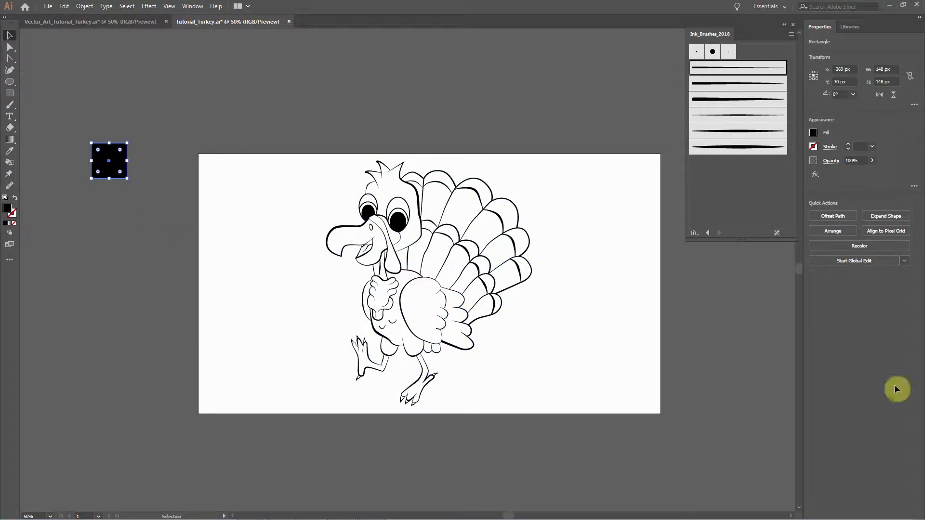
Fill the square beside the artboard with a medium brown, #965815.
{"action": "double_click", "coordinate": [8, 208]}
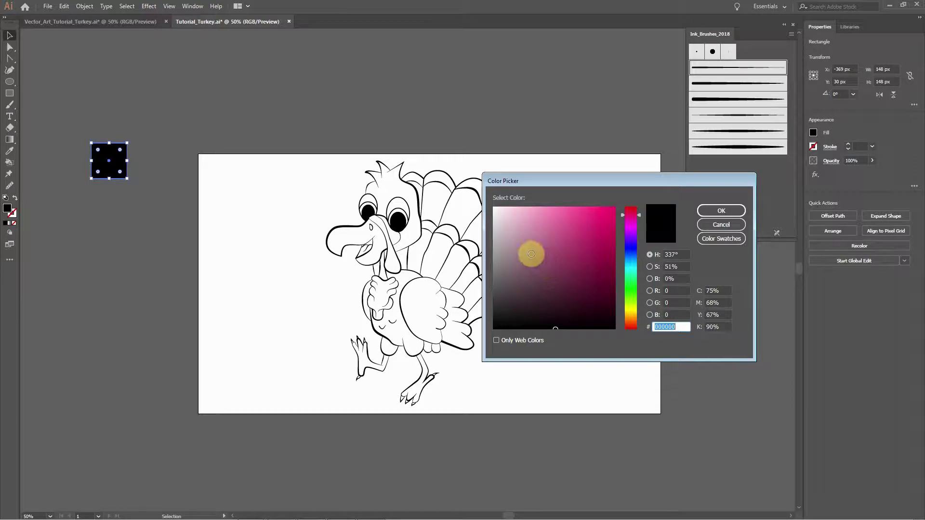
{"action": "mouse_move", "coordinate": [631, 314]}
{"action": "left_mouse_down"}
{"action": "mouse_move", "coordinate": [632, 327]}
{"action": "mouse_move", "coordinate": [632, 319]}
{"action": "left_mouse_up"}
{"action": "left_click", "coordinate": [601, 228]}
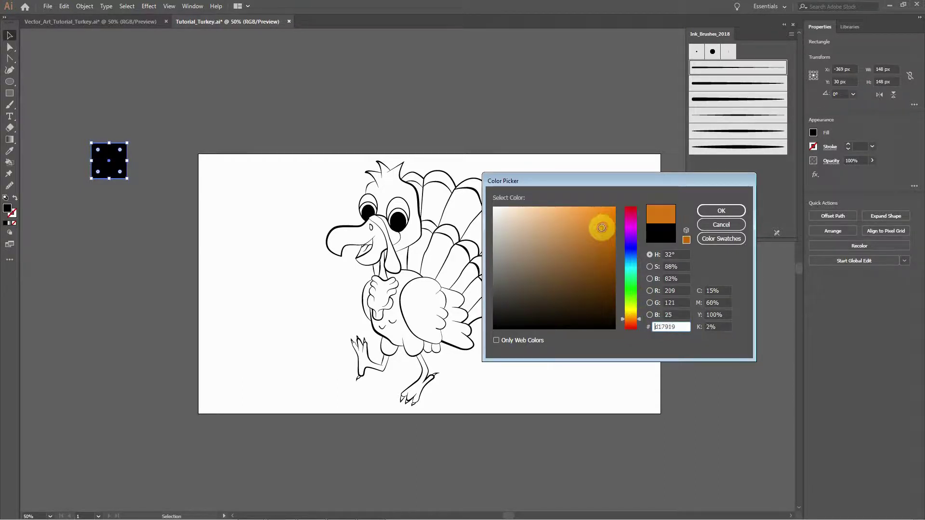
{"action": "left_click_drag", "start_coordinate": [605, 227], "coordinate": [594, 265]}
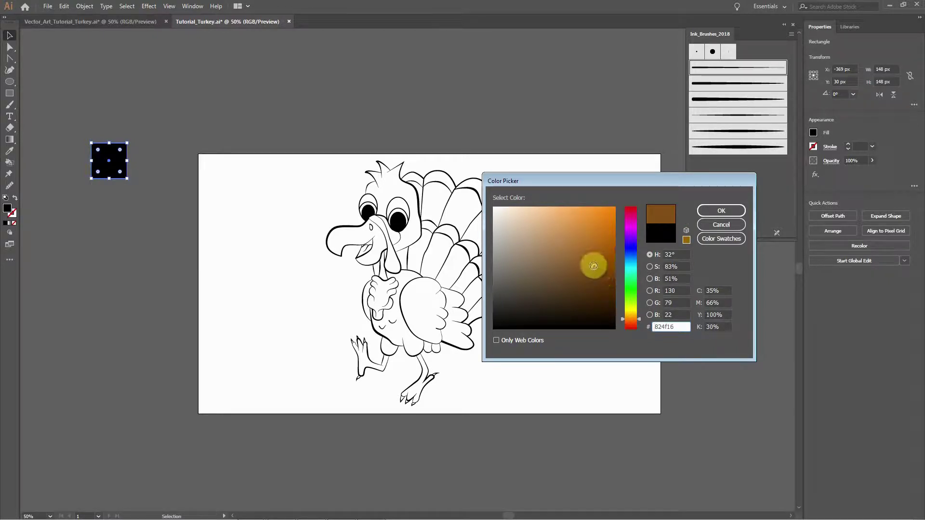
{"action": "mouse_move", "coordinate": [592, 266]}
{"action": "left_mouse_down"}
{"action": "mouse_move", "coordinate": [591, 254]}
{"action": "mouse_move", "coordinate": [600, 254]}
{"action": "left_mouse_up"}
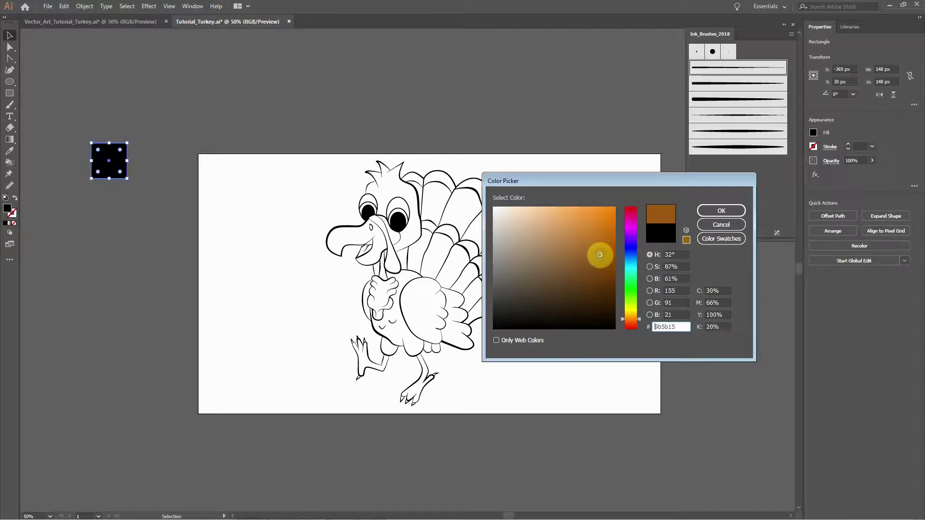
{"action": "left_click_drag", "start_coordinate": [599, 255], "coordinate": [598, 257]}
{"action": "left_click", "coordinate": [717, 211]}
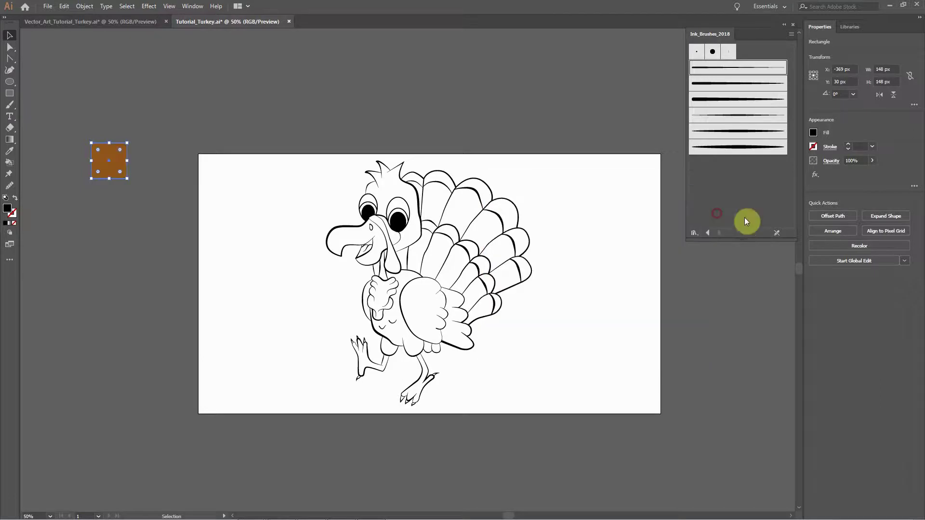
Duplicate the brown square and place the copy flush against the original's right edge.
{"action": "left_click", "coordinate": [93, 231]}
{"action": "left_click", "coordinate": [117, 155]}
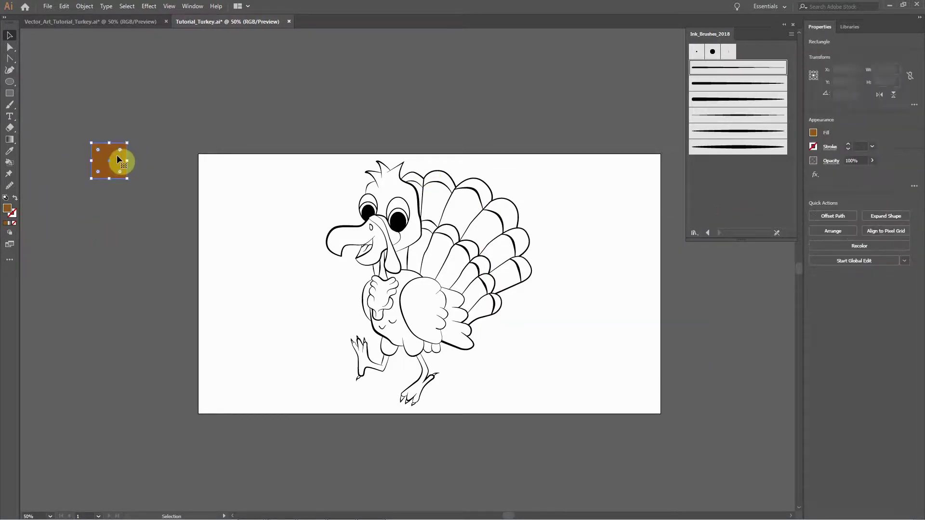
{"action": "key", "text": "a"}
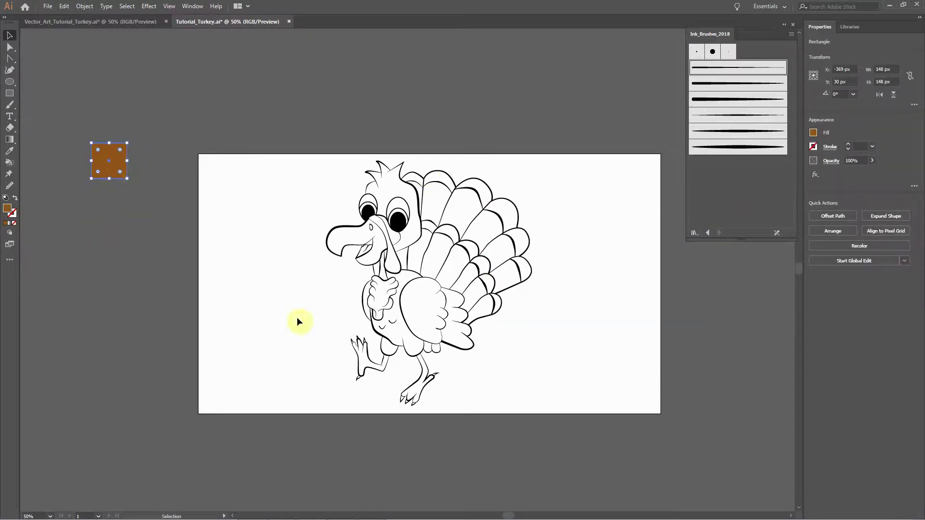
{"action": "key", "text": "v"}
{"action": "key", "text": "ctrl+v"}
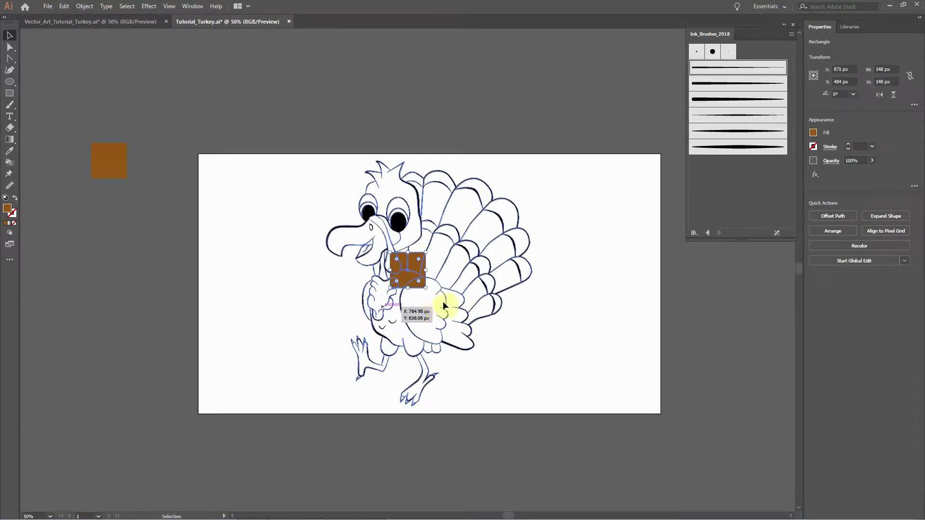
{"action": "left_click_drag", "start_coordinate": [393, 276], "coordinate": [146, 171]}
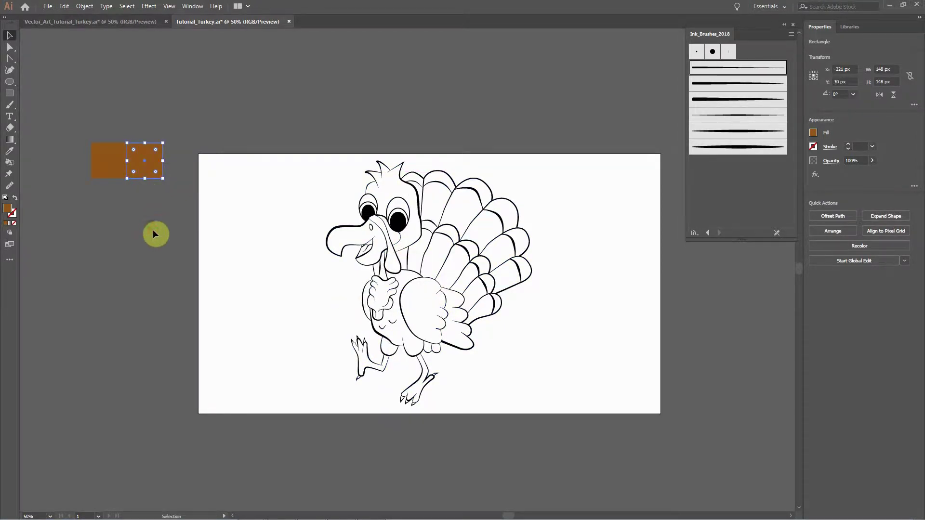
Fill the second square with a slightly darker brown, about #8e5013.
{"action": "left_click", "coordinate": [153, 230]}
{"action": "left_click", "coordinate": [145, 157]}
{"action": "double_click", "coordinate": [7, 208]}
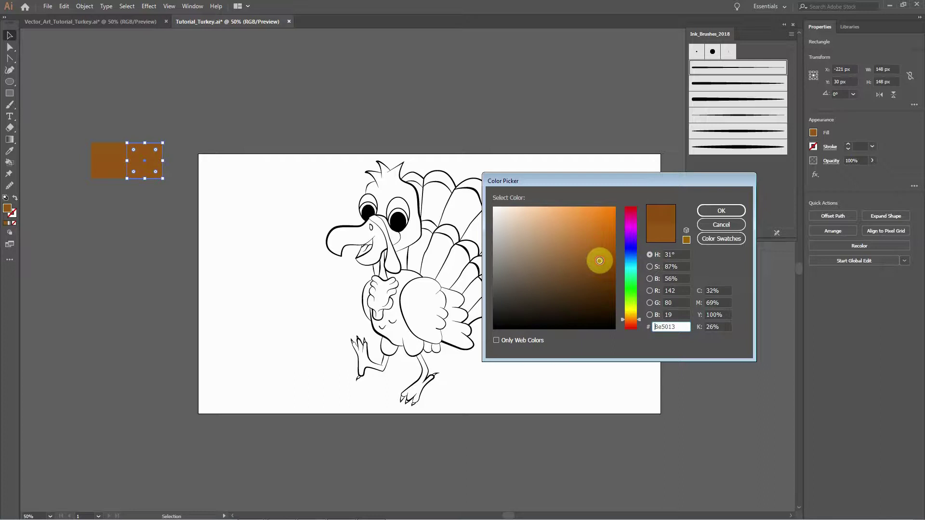
{"action": "left_click", "coordinate": [711, 210]}
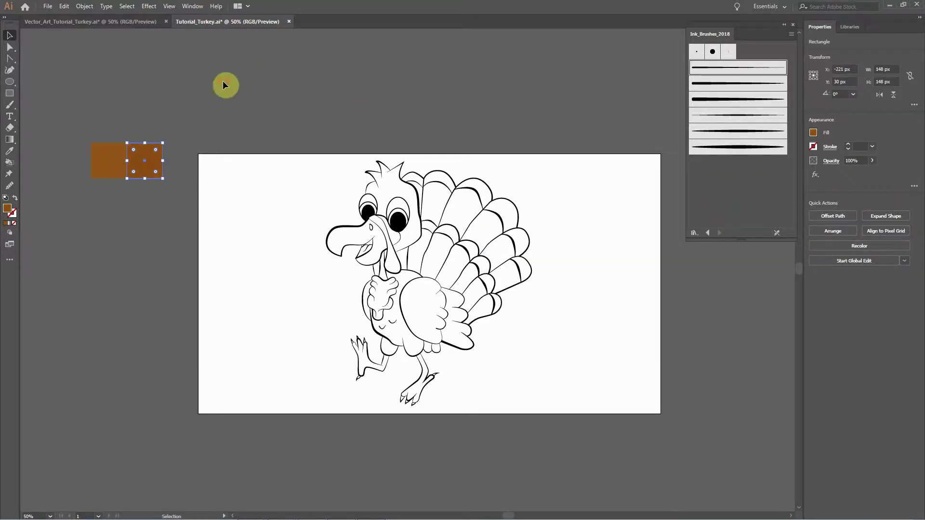
Duplicate the second brown square and place the copy flush against its right edge as a third swatch.
{"action": "left_click", "coordinate": [120, 135]}
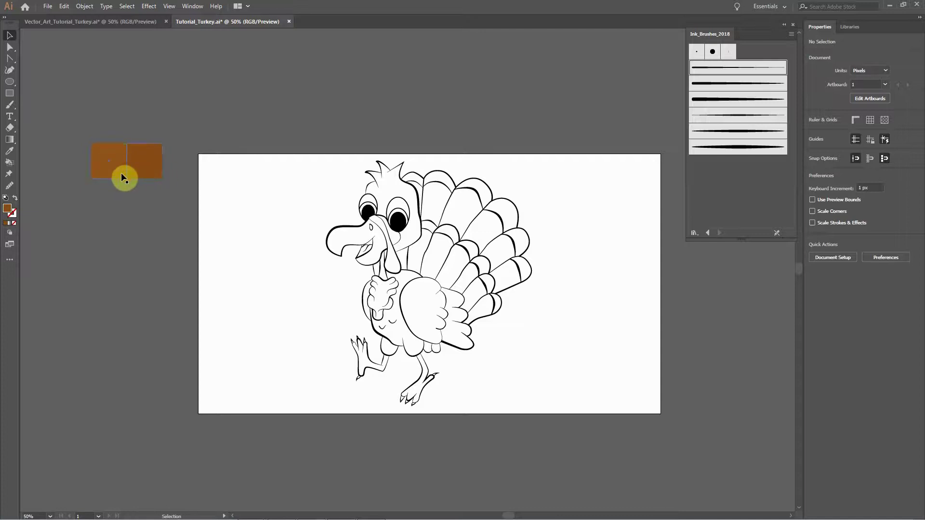
{"action": "left_click", "coordinate": [142, 179]}
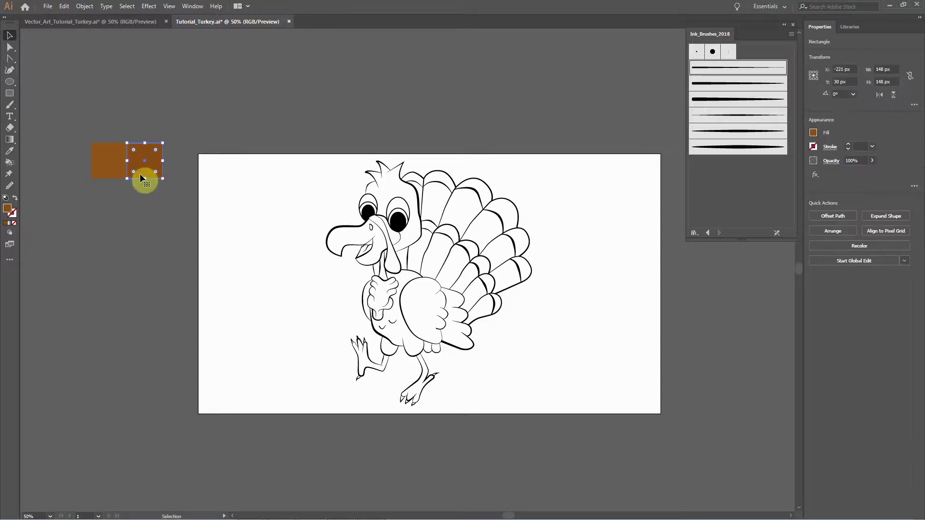
{"action": "left_click", "coordinate": [169, 132]}
{"action": "left_click", "coordinate": [152, 173]}
{"action": "key", "text": "ctrl+c"}
{"action": "key", "text": "ctrl+v"}
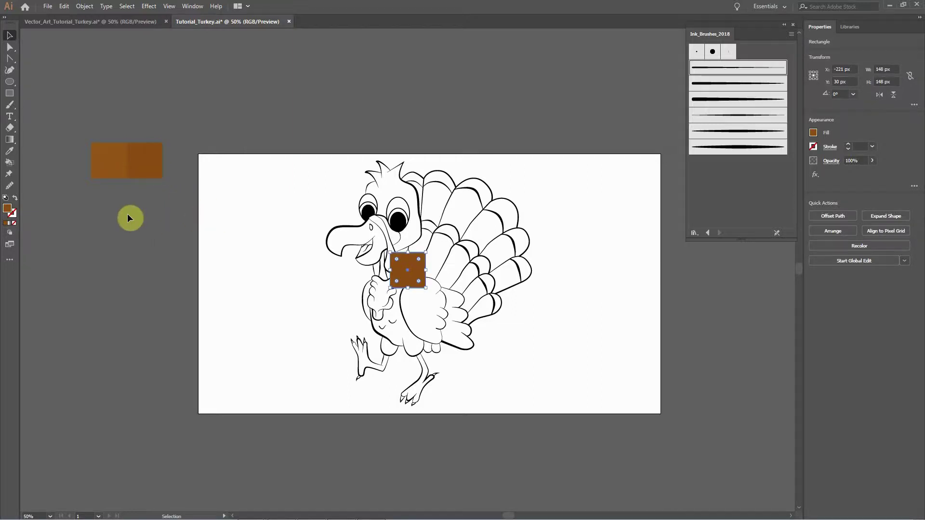
{"action": "left_click_drag", "start_coordinate": [417, 273], "coordinate": [187, 163]}
Fill the third square with a still darker brown, about #874910.
{"action": "left_click", "coordinate": [166, 220]}
{"action": "left_click", "coordinate": [183, 166]}
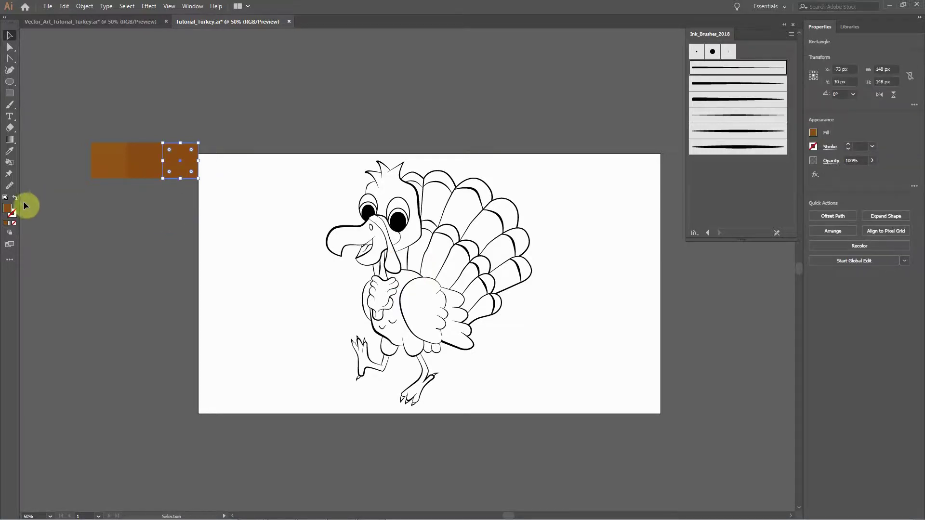
{"action": "double_click", "coordinate": [7, 209]}
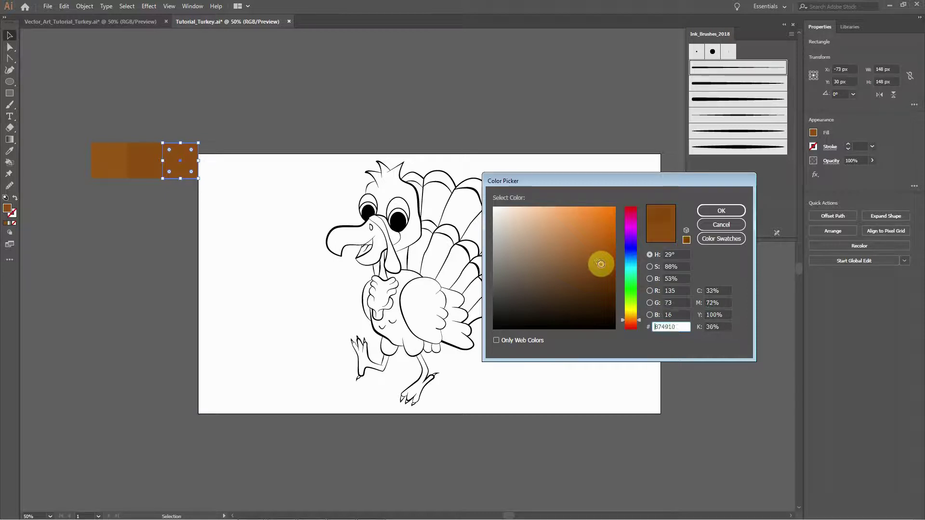
{"action": "left_click", "coordinate": [725, 208]}
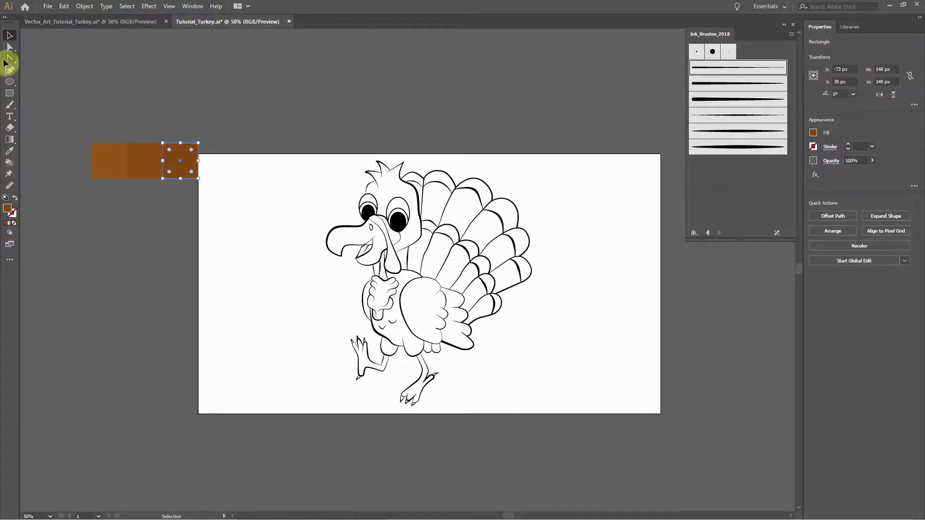
{"action": "left_click", "coordinate": [109, 243]}
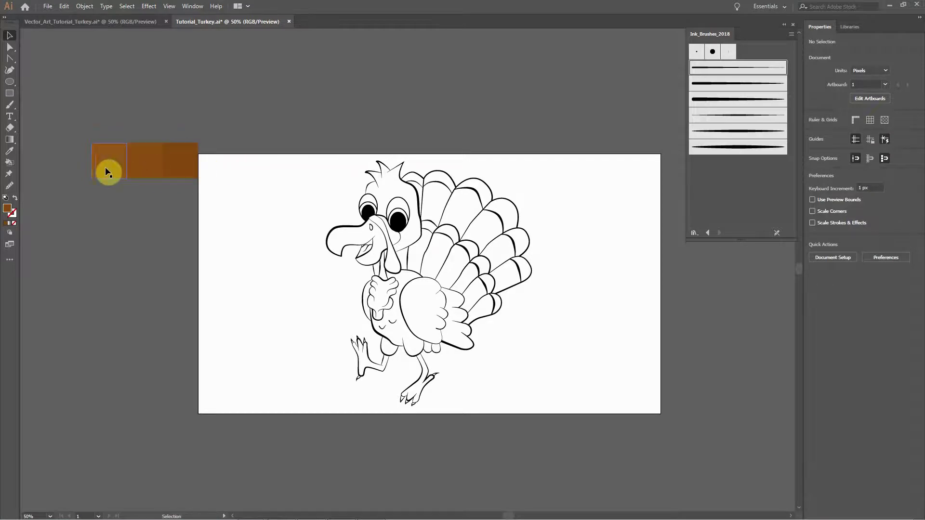
Overlap the three brown squares diagonally to compare their shades and line them up again in a row.
{"action": "left_click_drag", "start_coordinate": [161, 160], "coordinate": [133, 138]}
{"action": "left_click", "coordinate": [145, 211]}
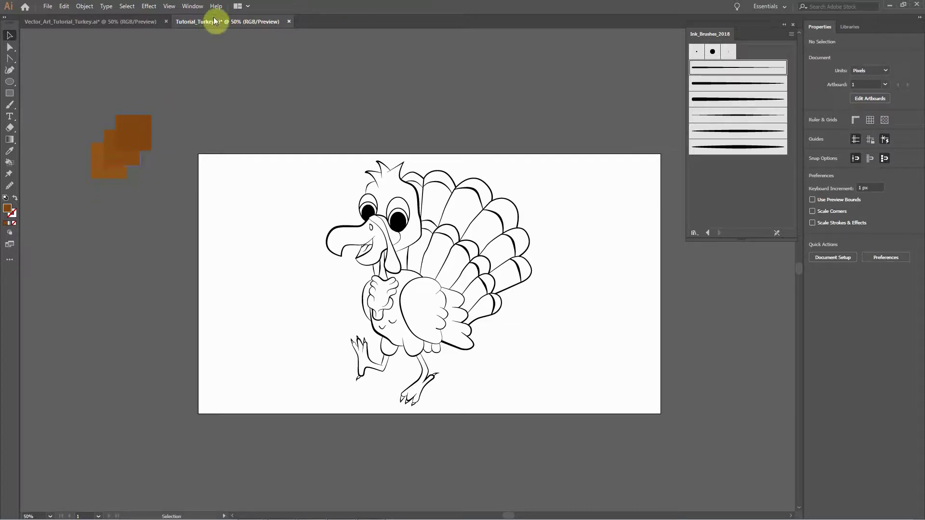
{"action": "left_click_drag", "start_coordinate": [129, 161], "coordinate": [151, 172]}
{"action": "left_click_drag", "start_coordinate": [140, 134], "coordinate": [185, 159]}
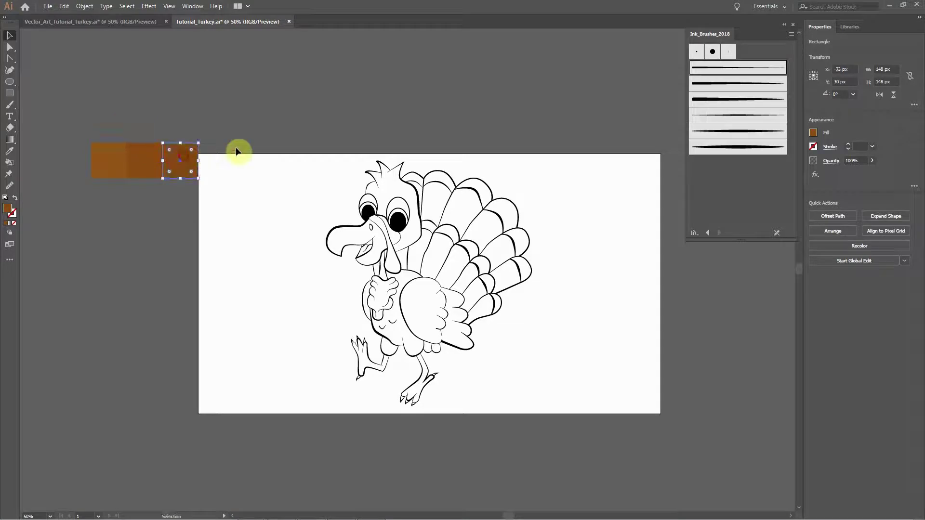
{"action": "left_click", "coordinate": [320, 205]}
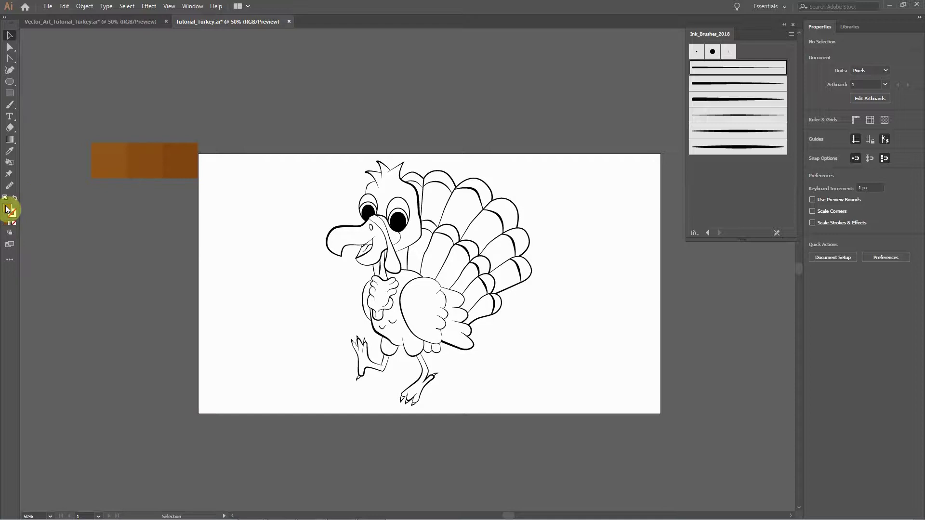
Duplicate the first brown square and place the copy directly below it to begin a second swatch row.
{"action": "left_click", "coordinate": [107, 166]}
{"action": "left_click", "coordinate": [142, 237]}
{"action": "left_click", "coordinate": [105, 172]}
{"action": "left_click_drag", "start_coordinate": [103, 173], "coordinate": [120, 197]}
{"action": "left_click", "coordinate": [82, 168]}
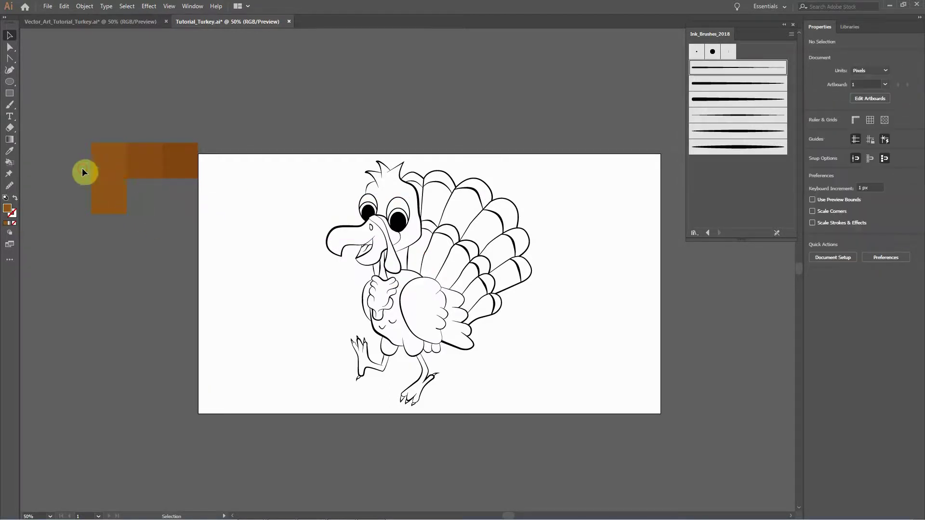
Fill the brown square at the start of the second row with golden yellow, #e8b23a.
{"action": "left_click", "coordinate": [104, 209]}
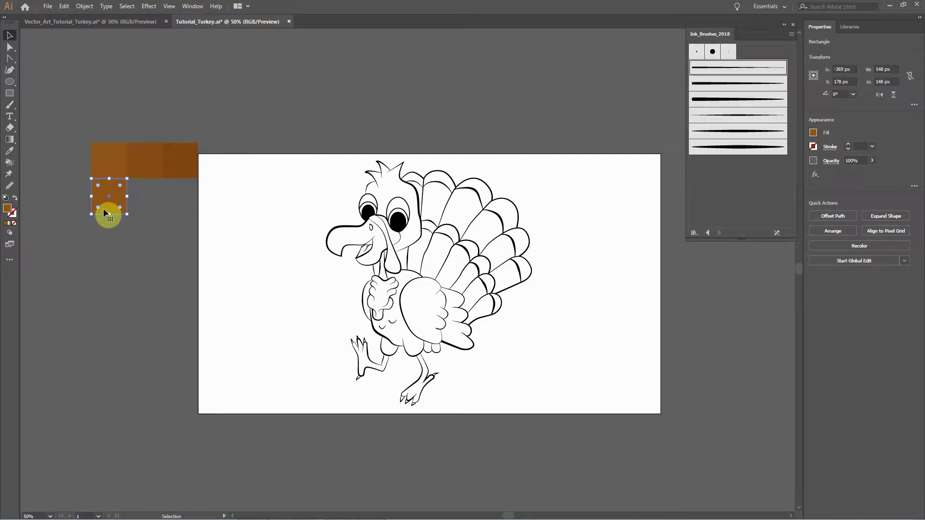
{"action": "double_click", "coordinate": [8, 208]}
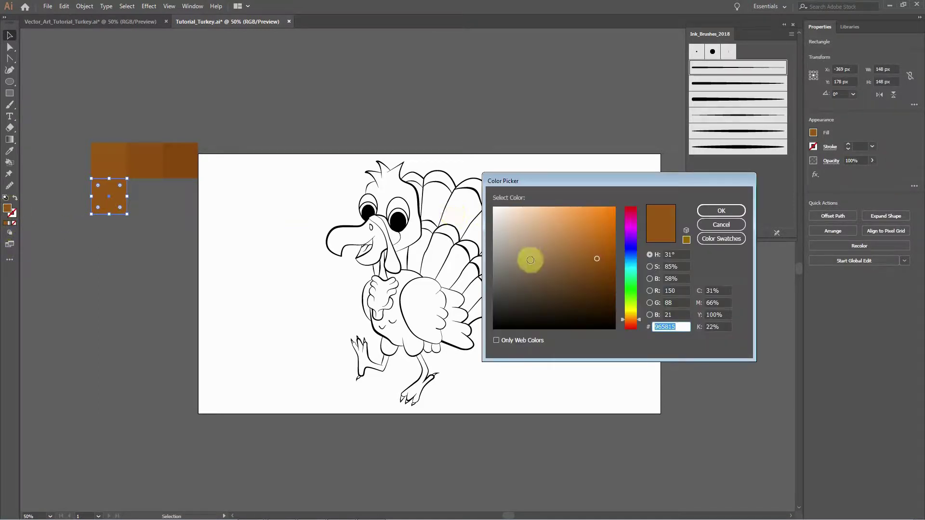
{"action": "left_click_drag", "start_coordinate": [628, 316], "coordinate": [632, 311]}
{"action": "mouse_move", "coordinate": [601, 254]}
{"action": "left_mouse_down"}
{"action": "mouse_move", "coordinate": [596, 260]}
{"action": "mouse_move", "coordinate": [577, 238]}
{"action": "mouse_move", "coordinate": [578, 217]}
{"action": "mouse_move", "coordinate": [580, 225]}
{"action": "left_mouse_up"}
{"action": "left_click", "coordinate": [628, 313]}
{"action": "left_click", "coordinate": [583, 245]}
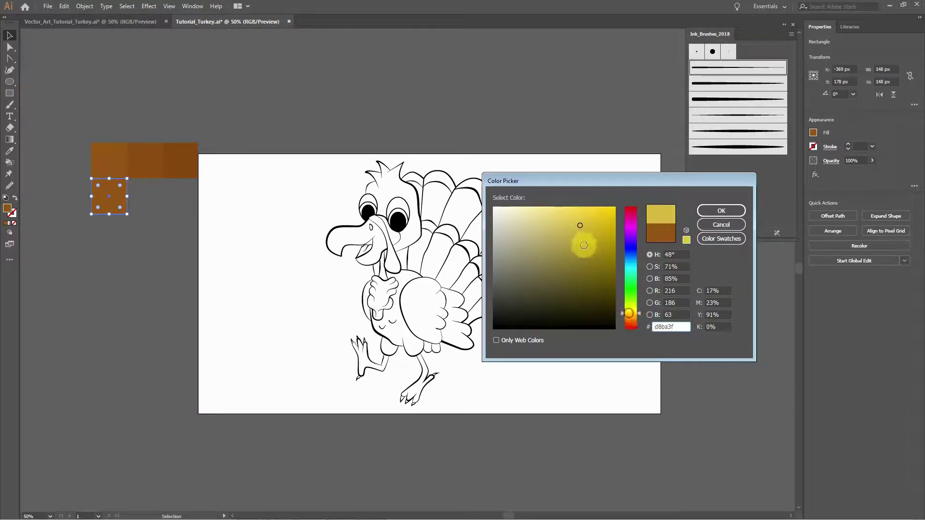
{"action": "left_click", "coordinate": [634, 314]}
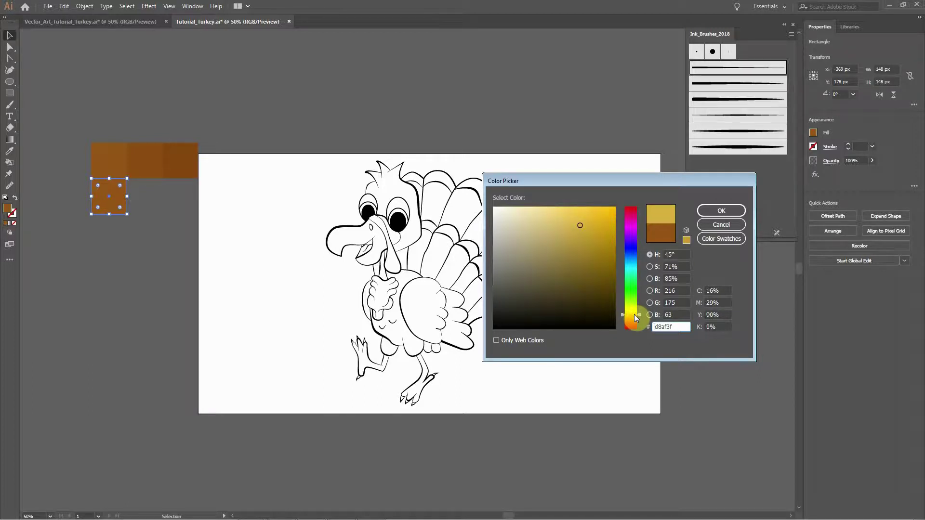
{"action": "left_click", "coordinate": [634, 315]}
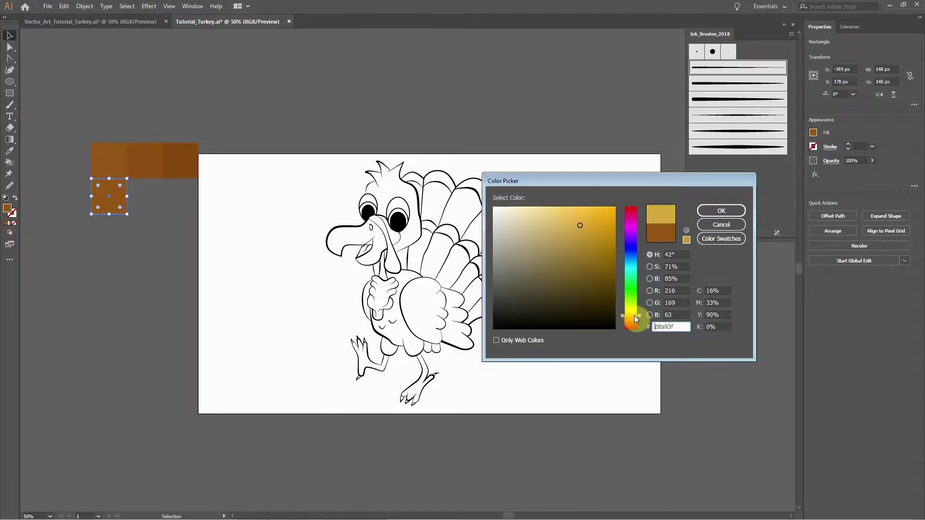
{"action": "left_click", "coordinate": [578, 223]}
{"action": "left_click_drag", "start_coordinate": [578, 223], "coordinate": [585, 216]}
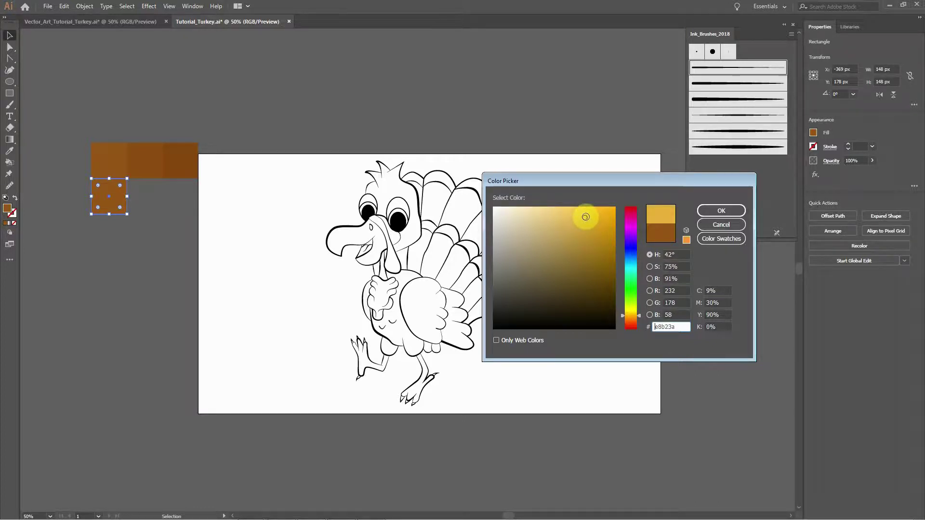
{"action": "left_click", "coordinate": [742, 211]}
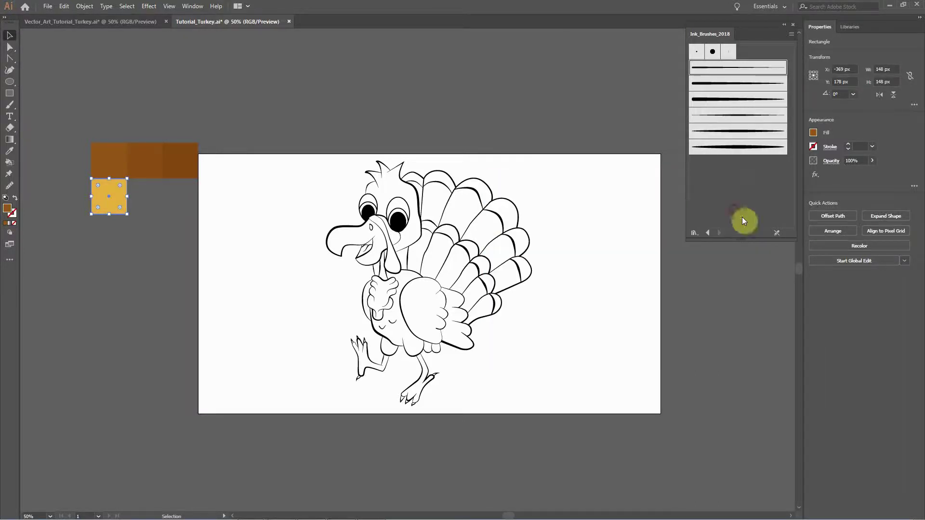
{"action": "left_click", "coordinate": [152, 226]}
Duplicate the golden yellow square and place the copy flush against its right edge.
{"action": "left_click", "coordinate": [109, 204]}
{"action": "key", "text": "a"}
{"action": "key", "text": "ctrl+c"}
{"action": "key", "text": "ctrl+v"}
{"action": "key", "text": "v"}
{"action": "left_click_drag", "start_coordinate": [409, 276], "coordinate": [149, 201]}
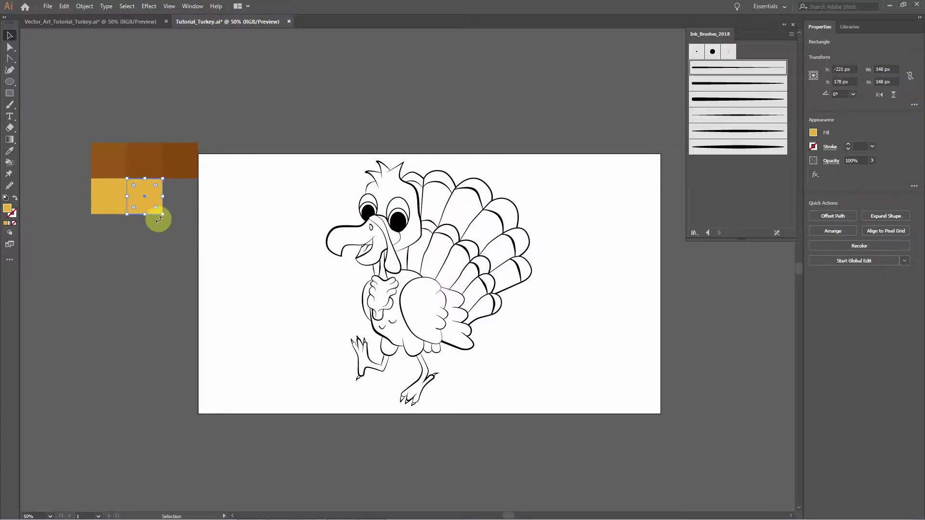
Fill the second yellow square with a slightly darker yellow, #dda636.
{"action": "double_click", "coordinate": [7, 208]}
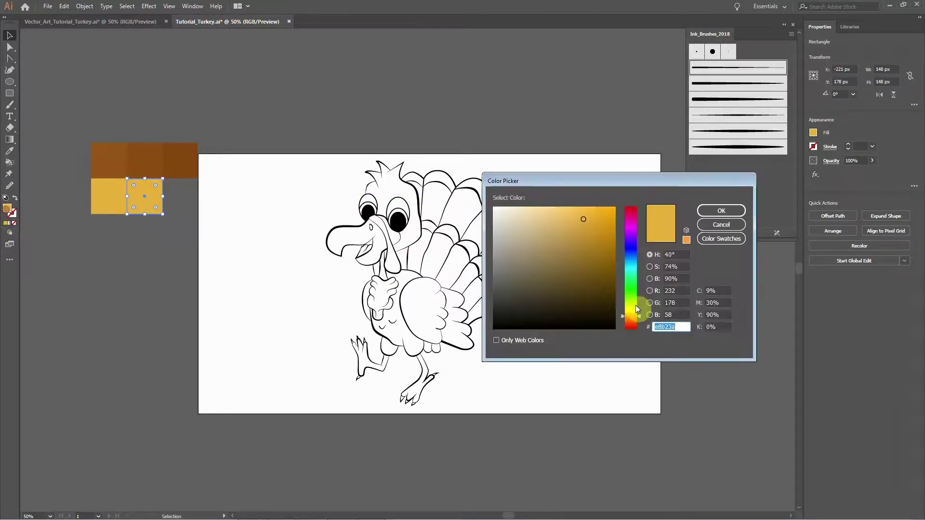
{"action": "left_click", "coordinate": [585, 221]}
{"action": "left_click", "coordinate": [721, 210]}
{"action": "left_click", "coordinate": [209, 220]}
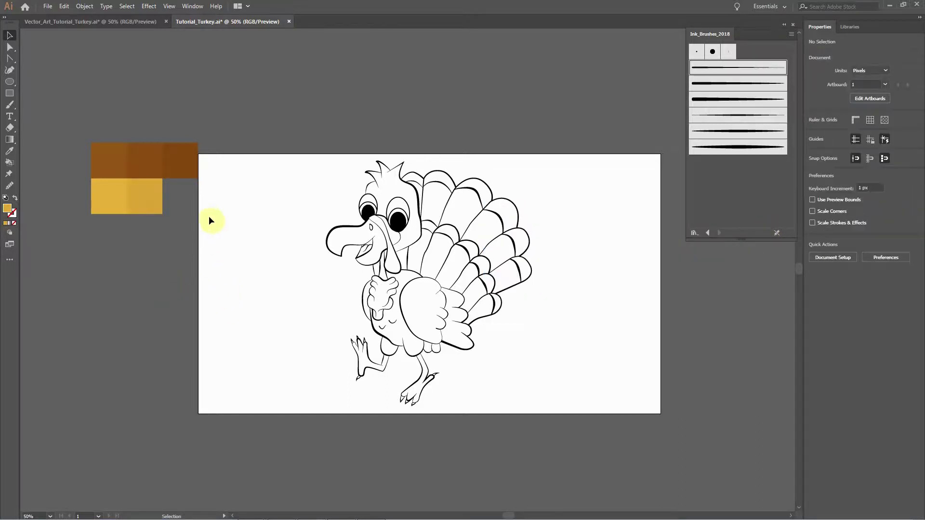
Complete the yellow row with a copy of its second square on the right, filled with a darker golden yellow.
{"action": "left_click", "coordinate": [148, 202]}
{"action": "left_click_drag", "start_coordinate": [145, 207], "coordinate": [181, 207]}
{"action": "double_click", "coordinate": [7, 210]}
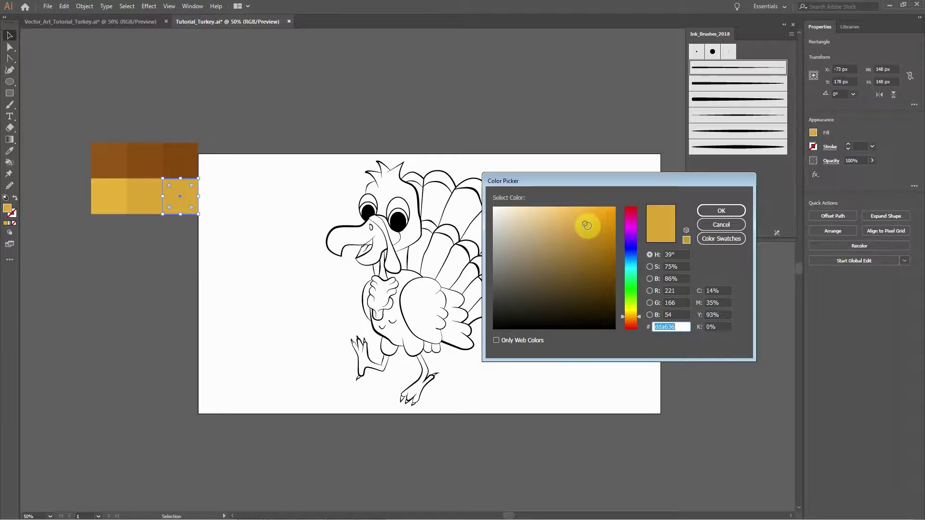
{"action": "left_click", "coordinate": [721, 225]}
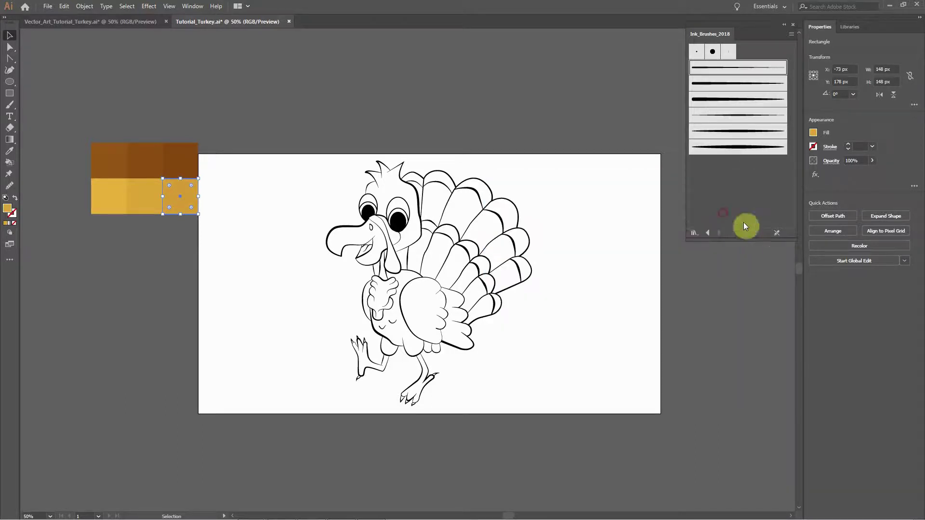
{"action": "left_click", "coordinate": [120, 243]}
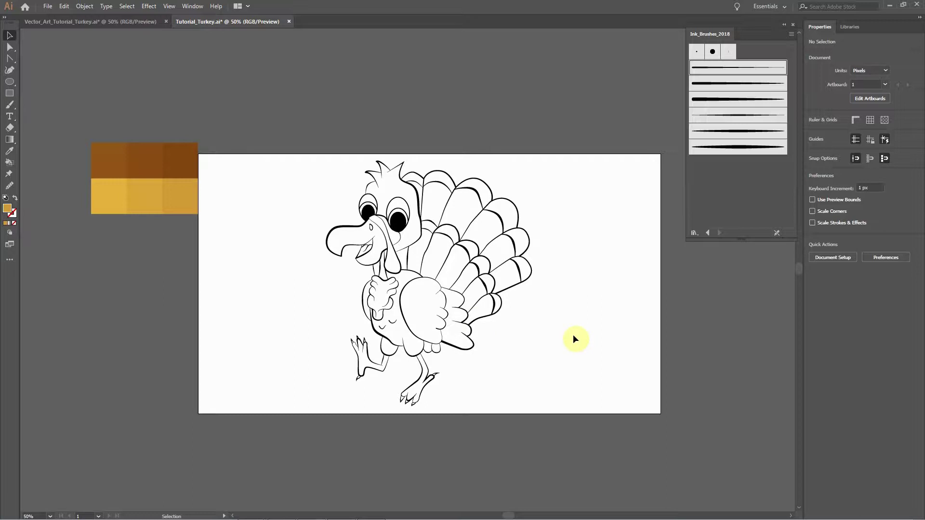
Duplicate the first yellow square and place the copy directly below it to begin a third swatch row.
{"action": "left_click", "coordinate": [103, 200]}
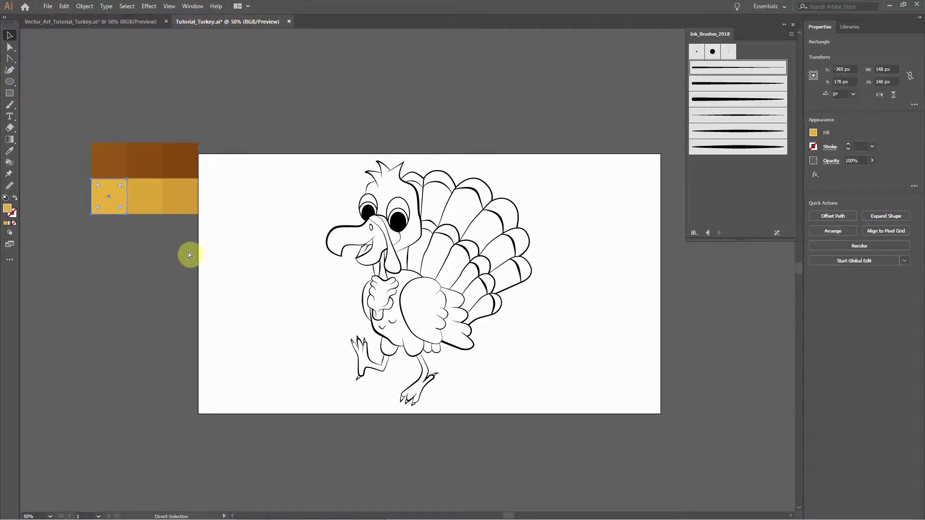
{"action": "key", "text": "ctrl+v"}
{"action": "left_click_drag", "start_coordinate": [415, 274], "coordinate": [116, 237]}
{"action": "left_click", "coordinate": [152, 271]}
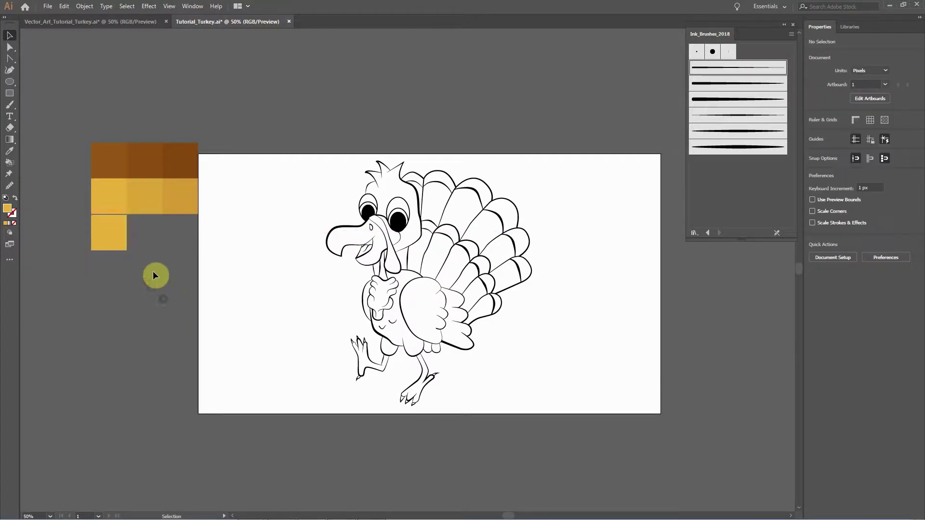
{"action": "left_click", "coordinate": [115, 233]}
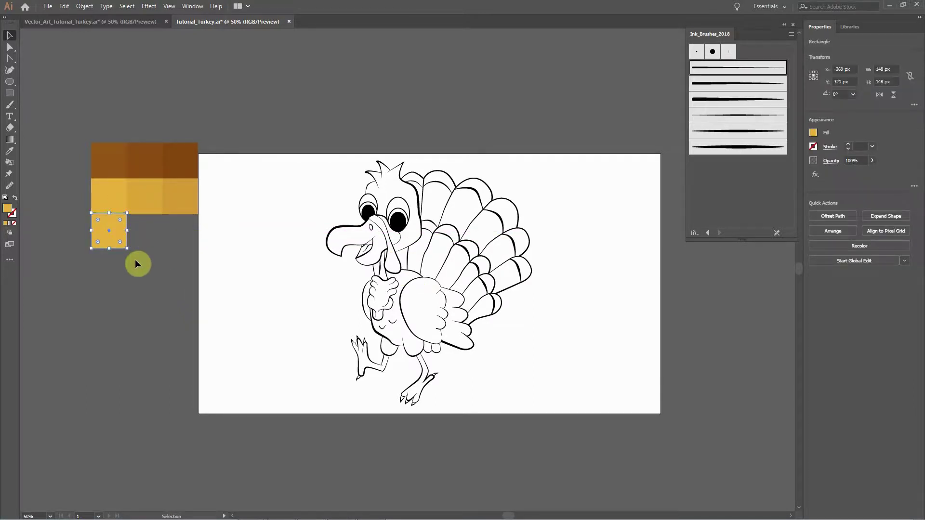
{"action": "left_click", "coordinate": [139, 264]}
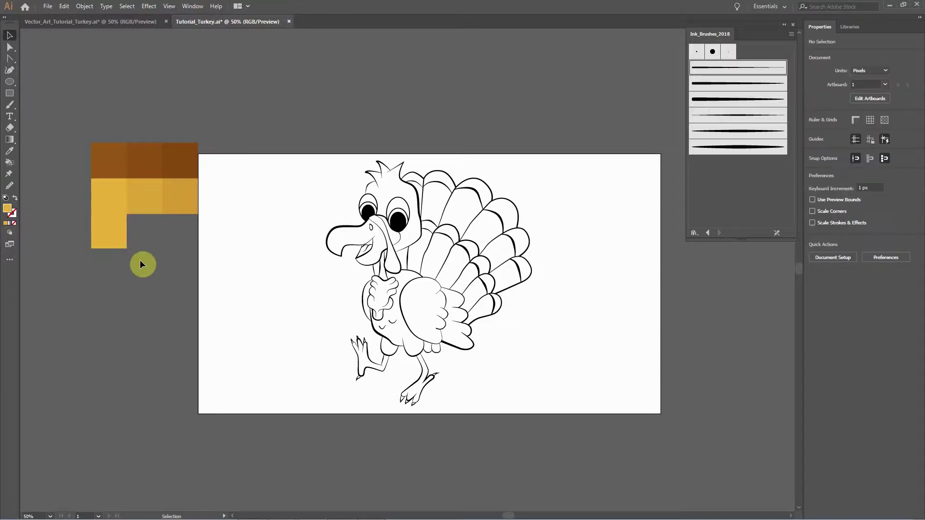
Fill the square in the third row with a saturated orange, #ea6f1c.
{"action": "left_click", "coordinate": [119, 236]}
{"action": "double_click", "coordinate": [7, 208]}
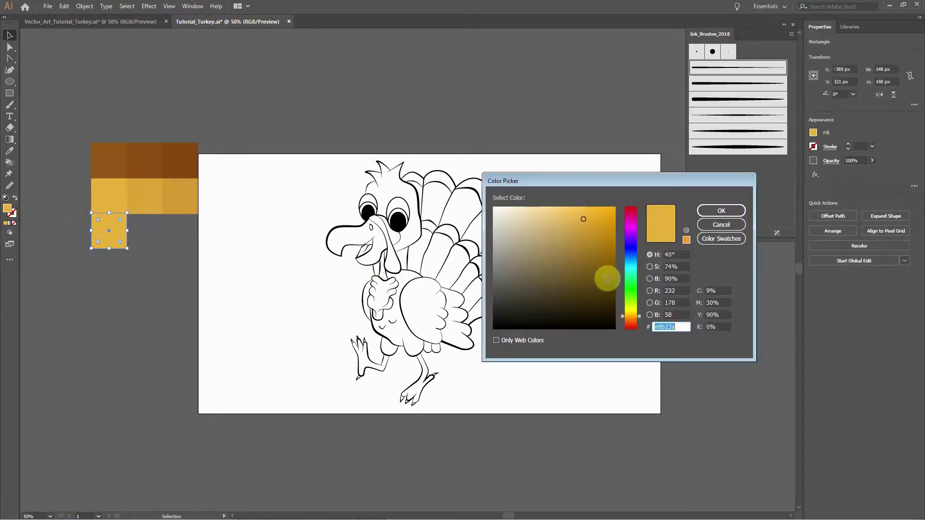
{"action": "left_click", "coordinate": [630, 321]}
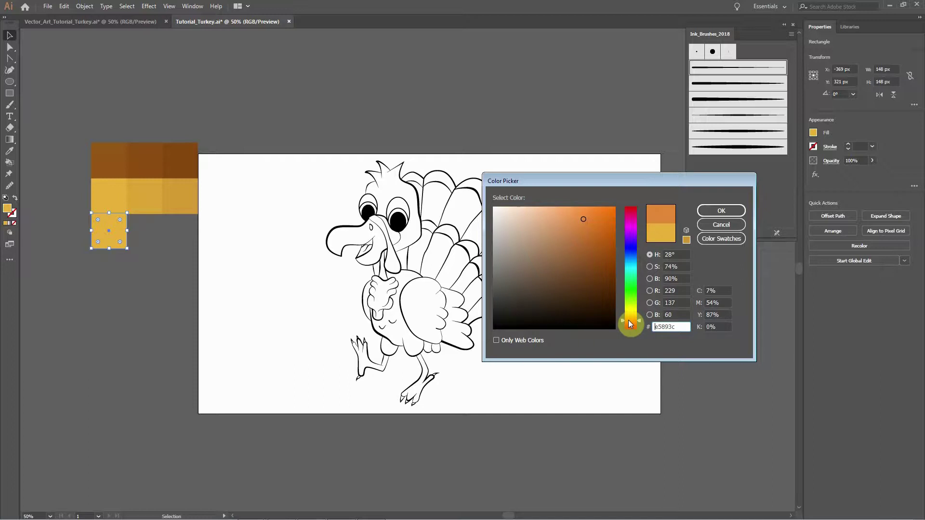
{"action": "left_click", "coordinate": [631, 322]}
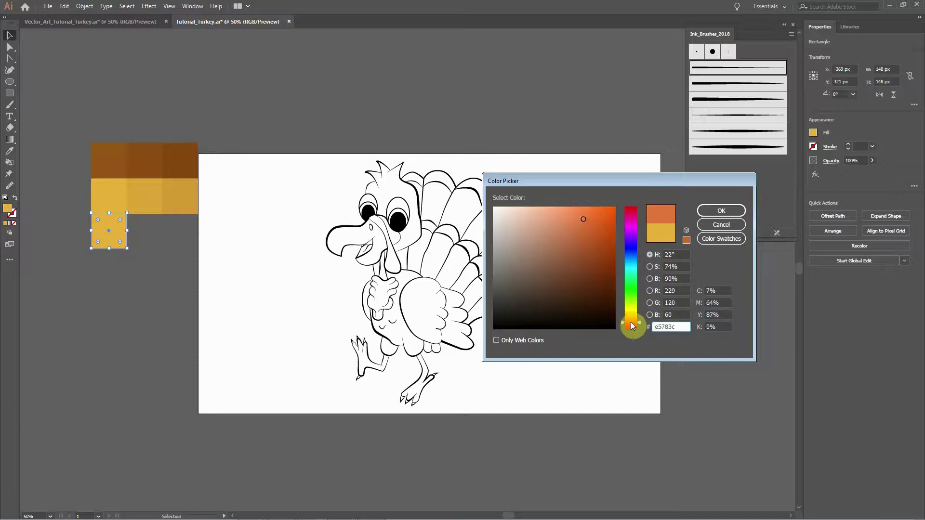
{"action": "left_click", "coordinate": [631, 321]}
{"action": "mouse_move", "coordinate": [591, 222]}
{"action": "left_mouse_down"}
{"action": "mouse_move", "coordinate": [580, 220]}
{"action": "mouse_move", "coordinate": [601, 215]}
{"action": "left_mouse_up"}
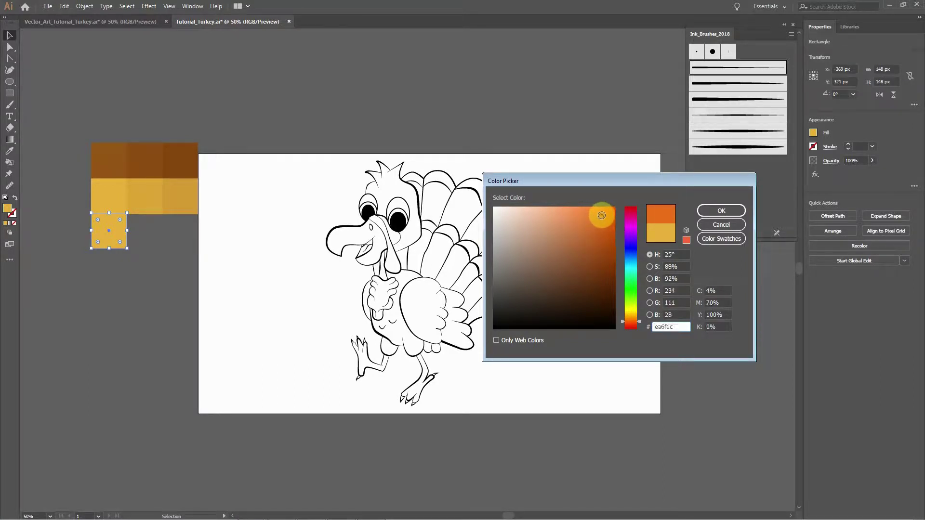
{"action": "left_click", "coordinate": [725, 208]}
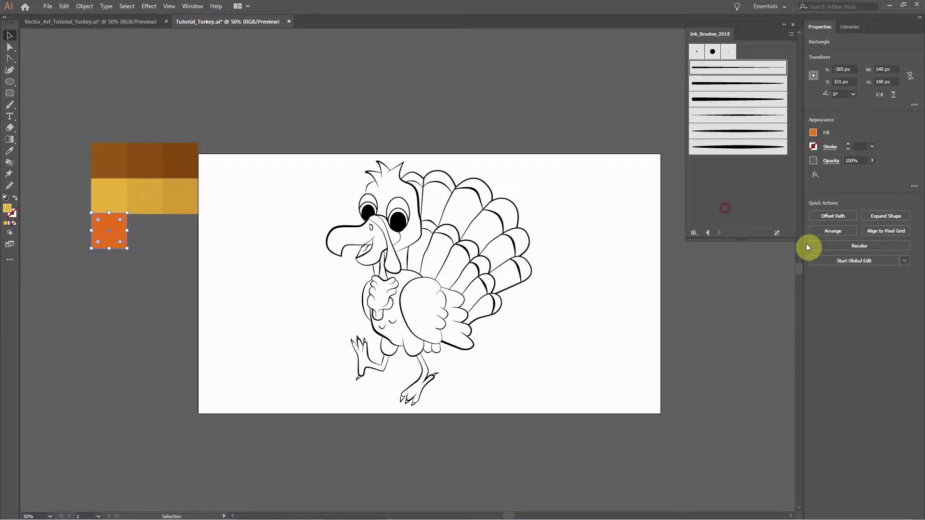
{"action": "left_click", "coordinate": [131, 289]}
Duplicate the orange square and place the copy flush against its right edge.
{"action": "left_click", "coordinate": [120, 233]}
{"action": "key", "text": "ctrl+c"}
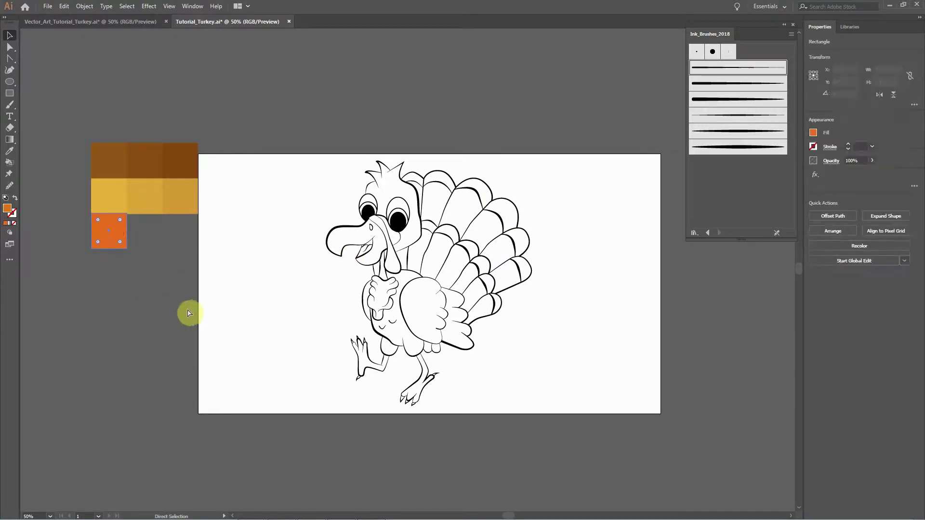
{"action": "key", "text": "ctrl+v"}
{"action": "left_click_drag", "start_coordinate": [408, 280], "coordinate": [147, 243]}
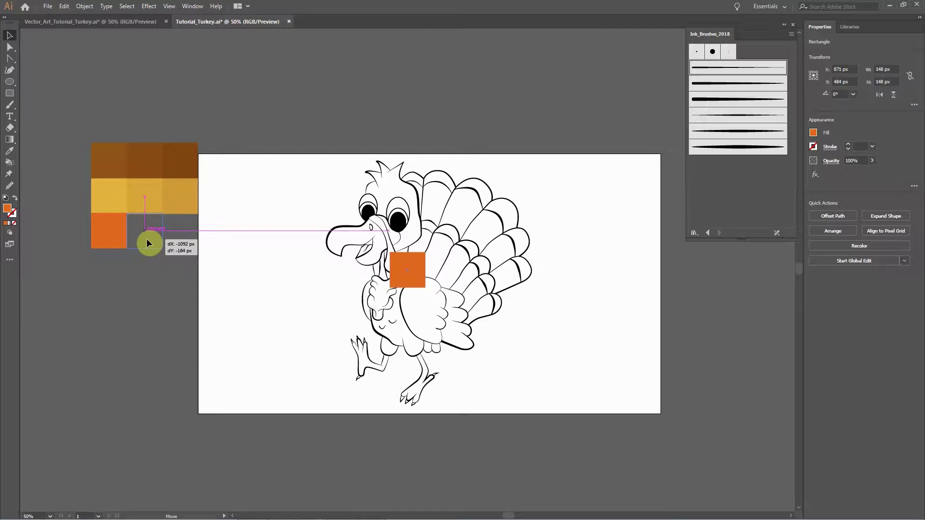
{"action": "left_click_drag", "start_coordinate": [147, 239], "coordinate": [146, 239]}
Fill the second orange square with a slightly darker orange, #e26b1b.
{"action": "double_click", "coordinate": [8, 209]}
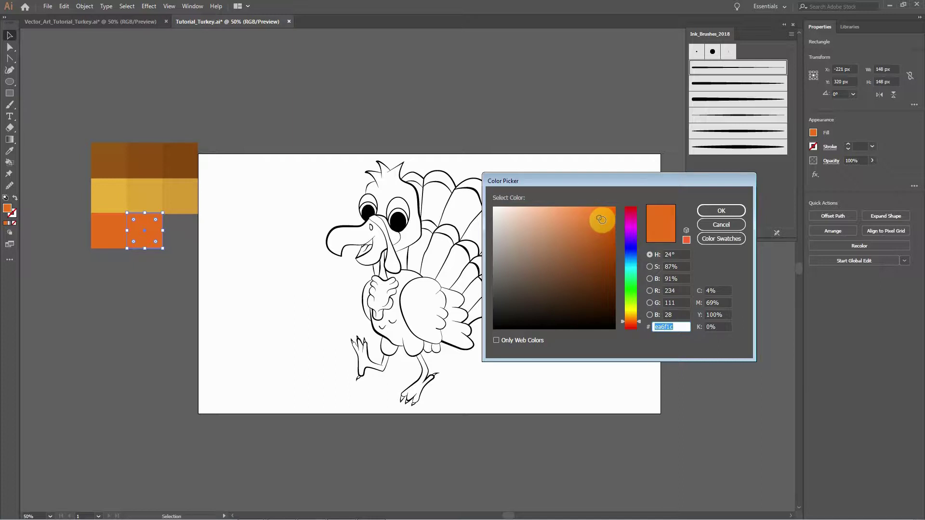
{"action": "left_click", "coordinate": [600, 220]}
{"action": "left_click", "coordinate": [718, 225]}
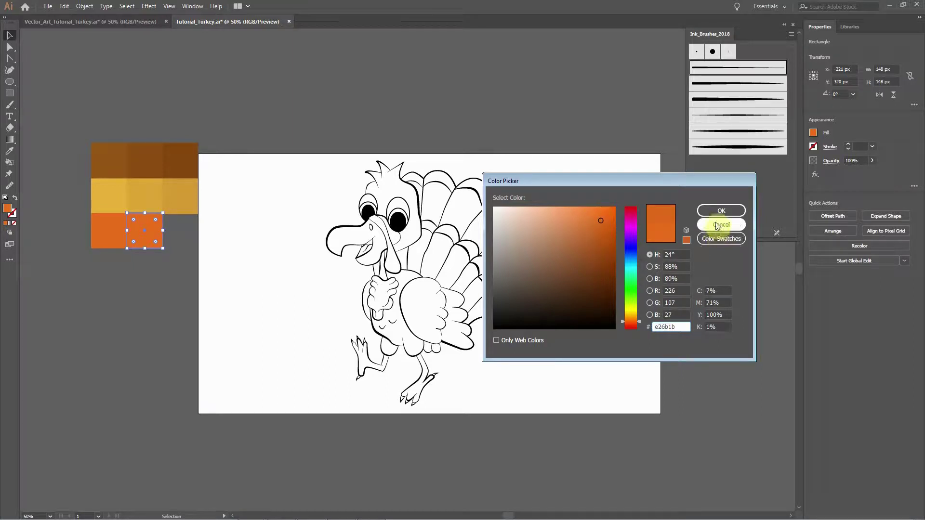
{"action": "left_click", "coordinate": [717, 213]}
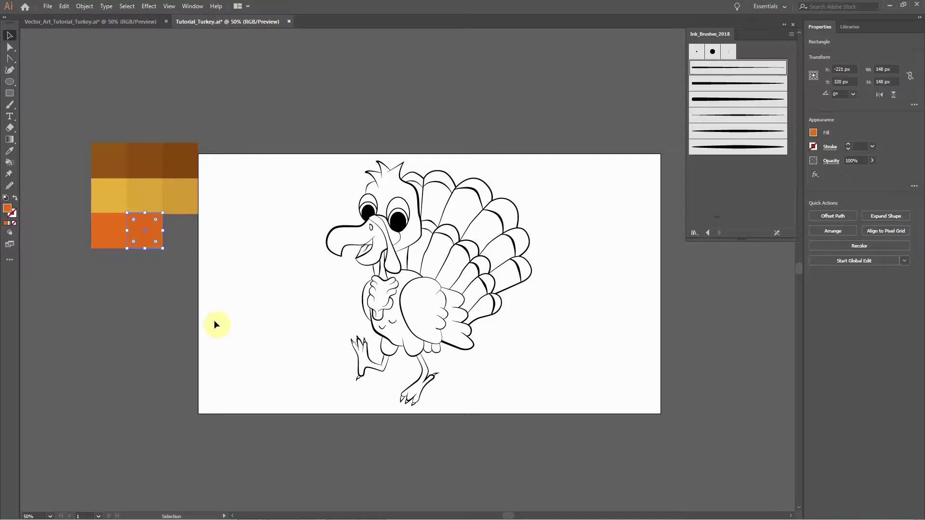
{"action": "left_click", "coordinate": [161, 301]}
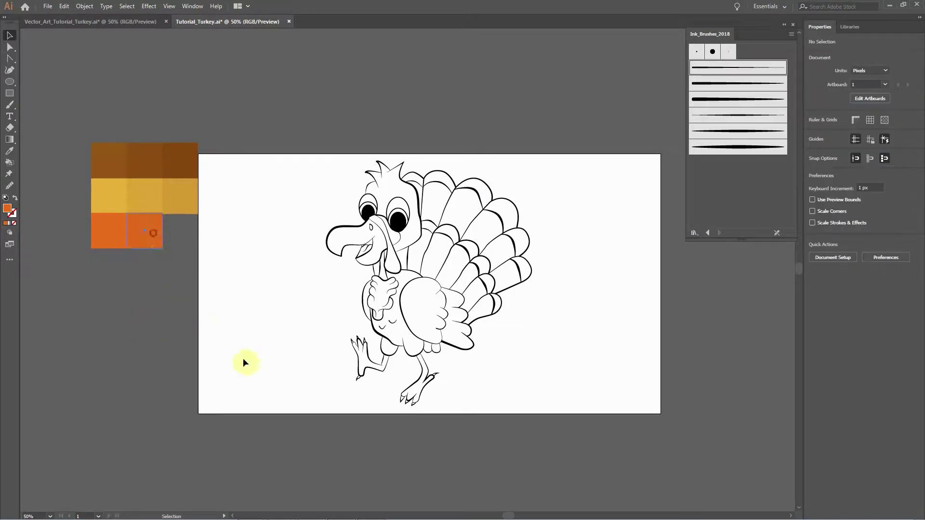
Complete the orange row with a copy of its second square on the right, filled with a darker orange.
{"action": "left_click_drag", "start_coordinate": [148, 243], "coordinate": [182, 239]}
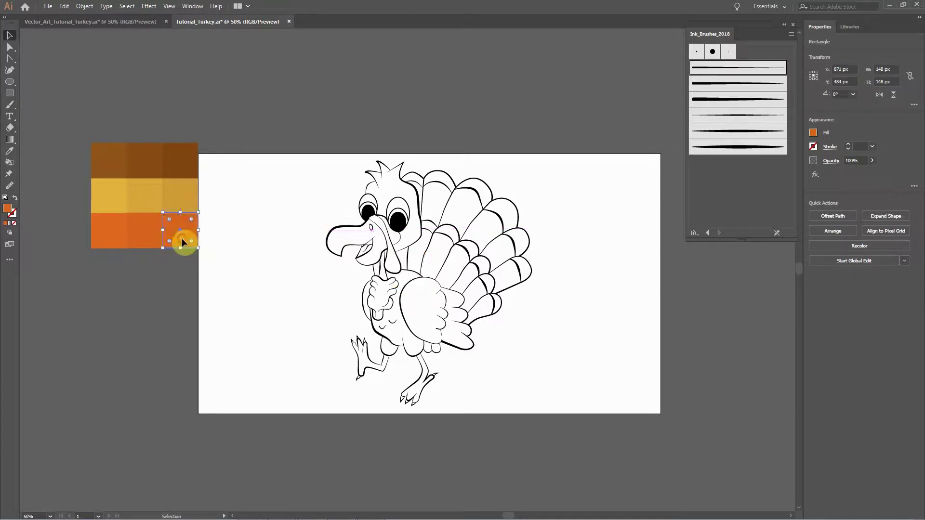
{"action": "double_click", "coordinate": [8, 208]}
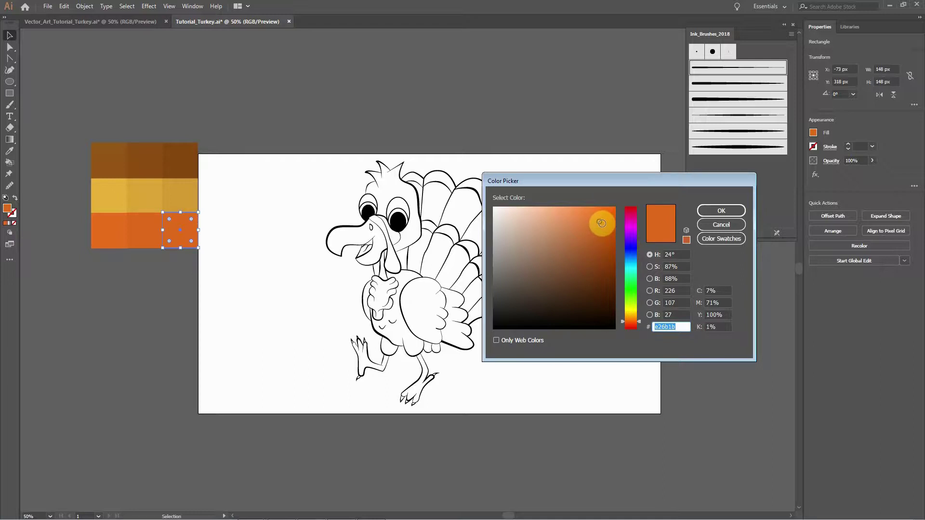
{"action": "left_click", "coordinate": [717, 210]}
{"action": "left_click", "coordinate": [136, 325]}
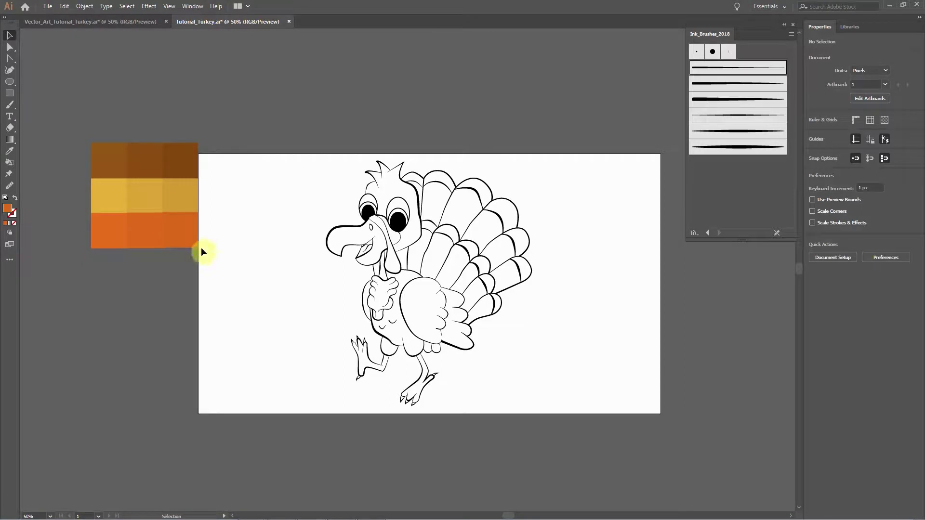
{"action": "left_click", "coordinate": [176, 244]}
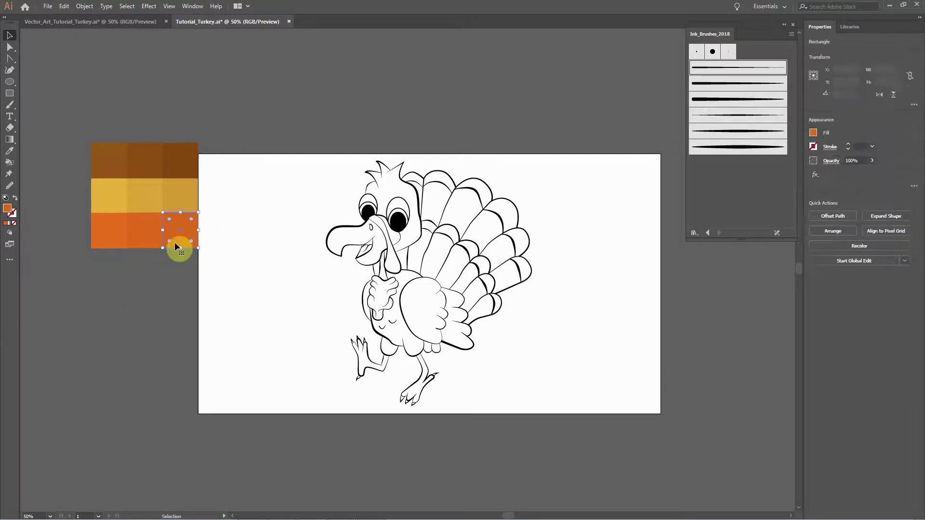
{"action": "left_click", "coordinate": [163, 288]}
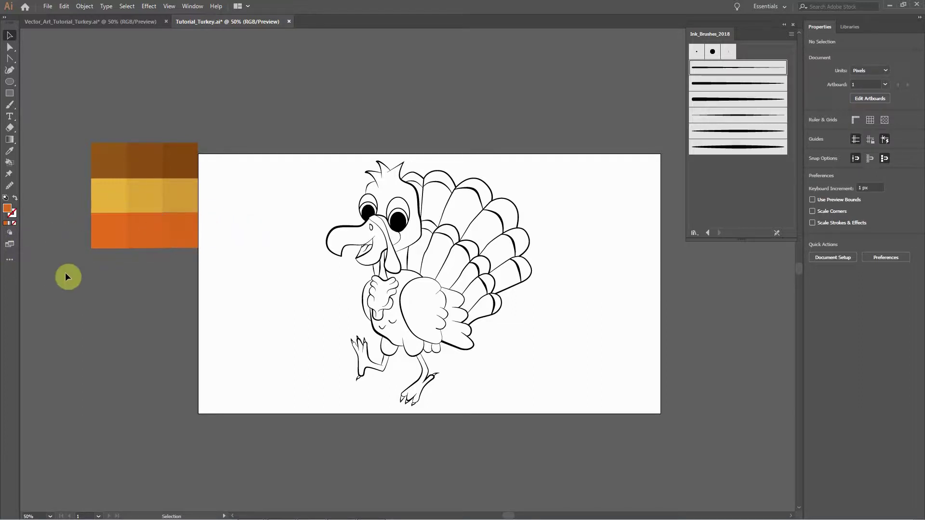
{"action": "left_click", "coordinate": [102, 229]}
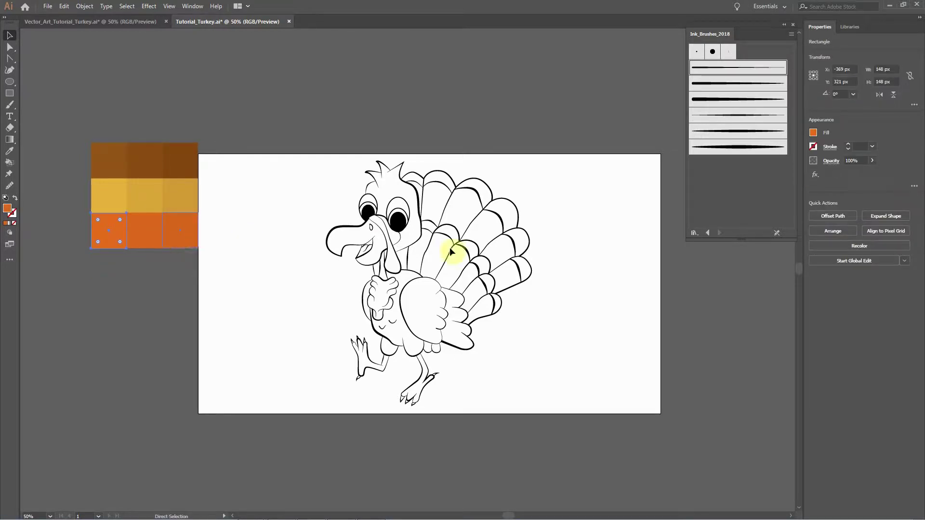
{"action": "left_click_drag", "start_coordinate": [109, 239], "coordinate": [110, 273]}
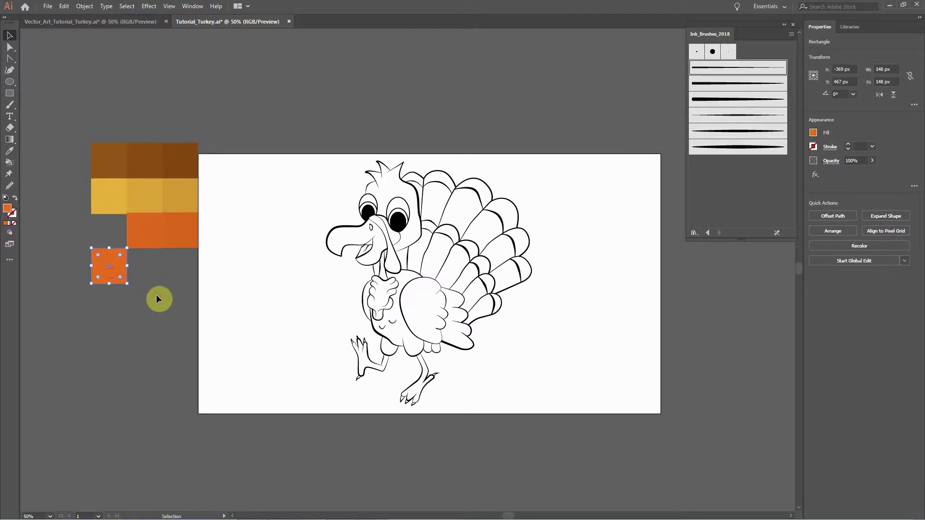
{"action": "left_click", "coordinate": [157, 296]}
{"action": "key", "text": "ctrl+z"}
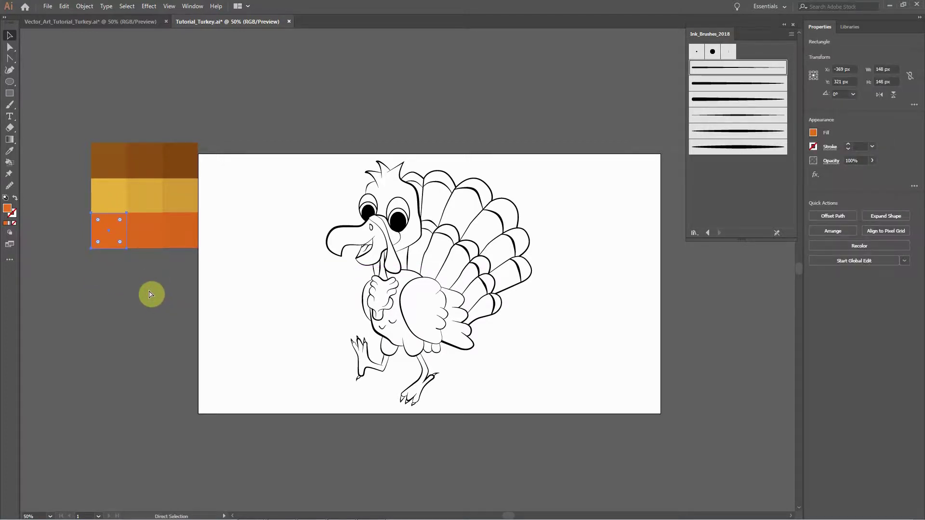
Place a copy of the first orange square directly below it and fill the copy with a red-orange, #e84d18.
{"action": "key", "text": "ctrl+z"}
{"action": "left_click_drag", "start_coordinate": [416, 276], "coordinate": [120, 271]}
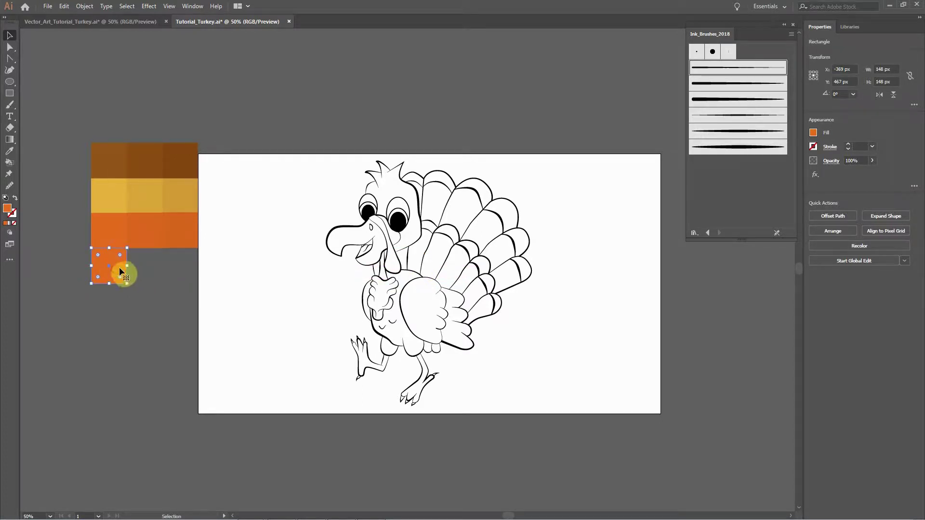
{"action": "double_click", "coordinate": [7, 208]}
{"action": "left_click", "coordinate": [630, 323]}
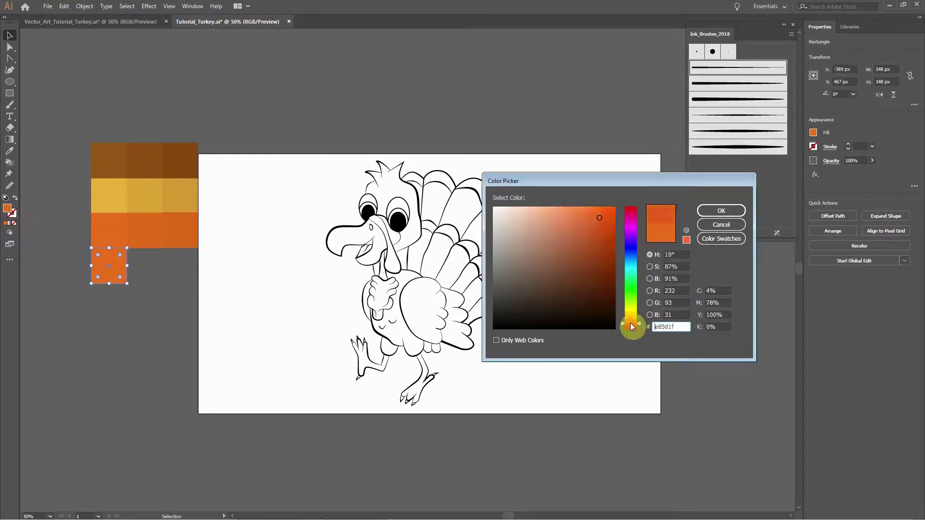
{"action": "left_click_drag", "start_coordinate": [596, 232], "coordinate": [597, 222]}
{"action": "left_click", "coordinate": [634, 325]}
{"action": "mouse_move", "coordinate": [596, 230]}
{"action": "left_mouse_down"}
{"action": "mouse_move", "coordinate": [592, 221]}
{"action": "mouse_move", "coordinate": [604, 217]}
{"action": "left_mouse_up"}
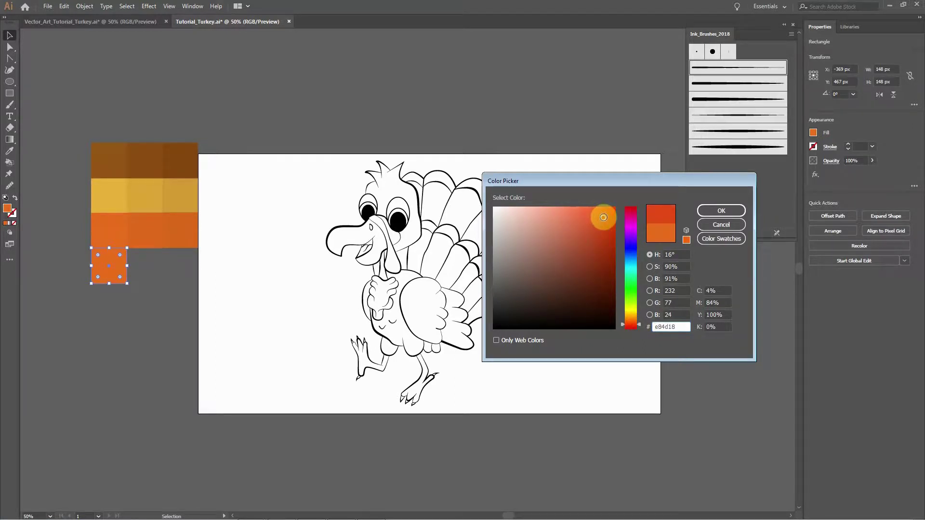
{"action": "left_click", "coordinate": [708, 210]}
{"action": "left_click", "coordinate": [177, 336]}
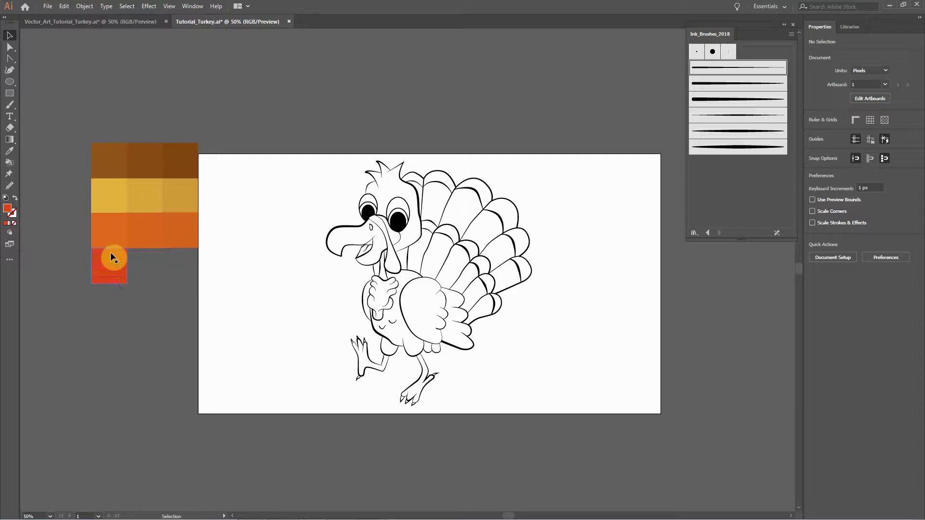
Duplicate the red-orange square flush against its right edge and fill the copy with a darker red-orange, #dd4017.
{"action": "left_click_drag", "start_coordinate": [117, 280], "coordinate": [146, 273]}
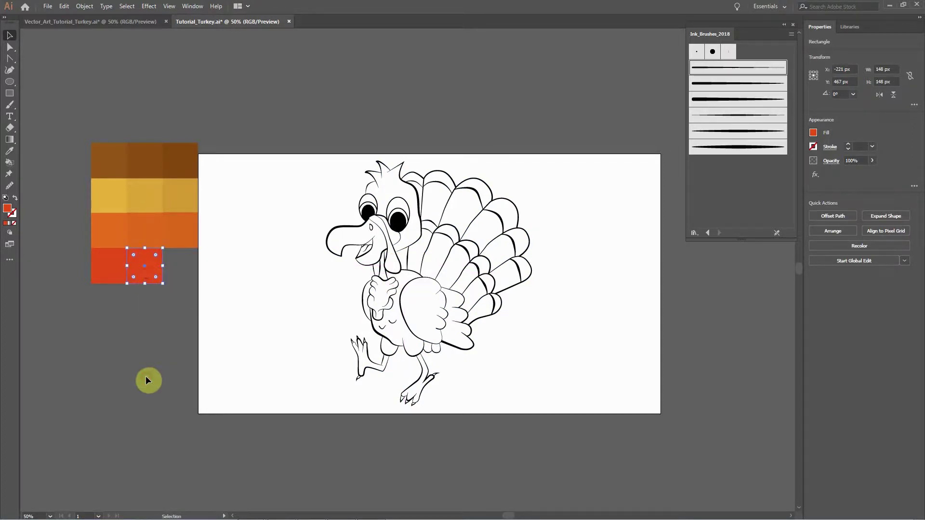
{"action": "left_click", "coordinate": [146, 376]}
{"action": "left_click", "coordinate": [150, 275]}
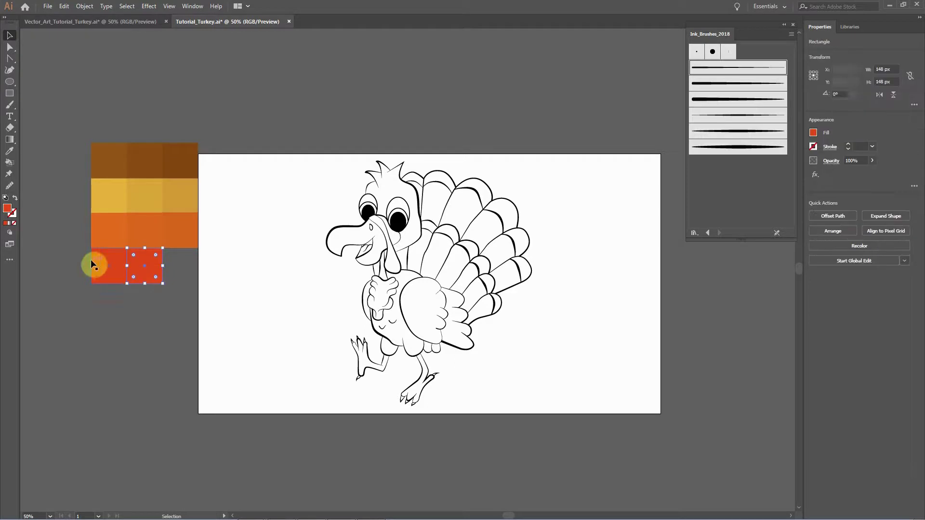
{"action": "double_click", "coordinate": [7, 207]}
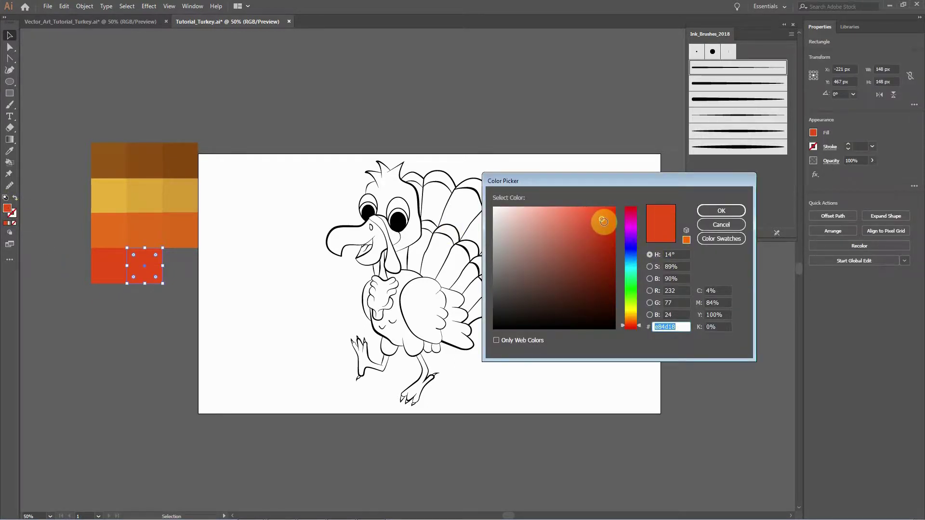
{"action": "left_click", "coordinate": [686, 238]}
{"action": "left_click", "coordinate": [721, 210]}
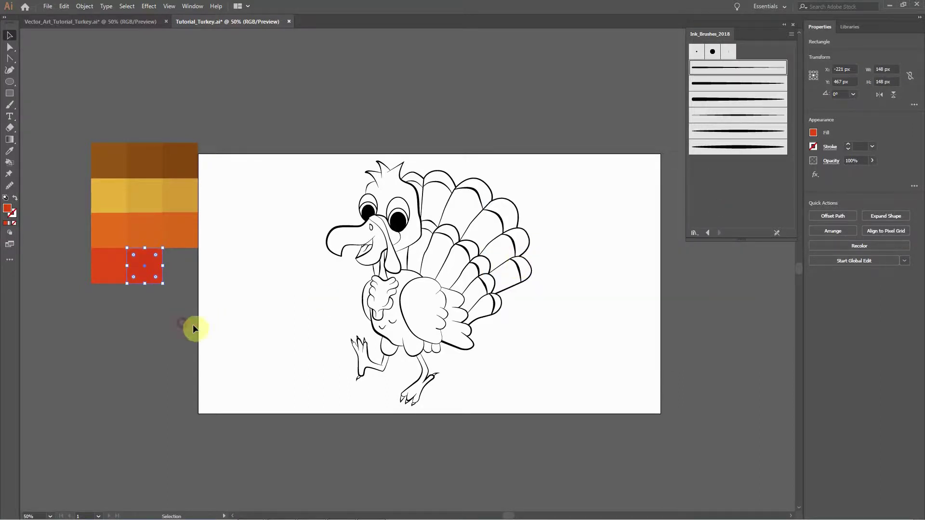
{"action": "left_click", "coordinate": [175, 325]}
Complete the red-orange row with a copy of its second square on the right, filled with #d33516.
{"action": "left_click_drag", "start_coordinate": [146, 278], "coordinate": [178, 272]}
{"action": "left_click", "coordinate": [7, 210]}
{"action": "double_click", "coordinate": [7, 211]}
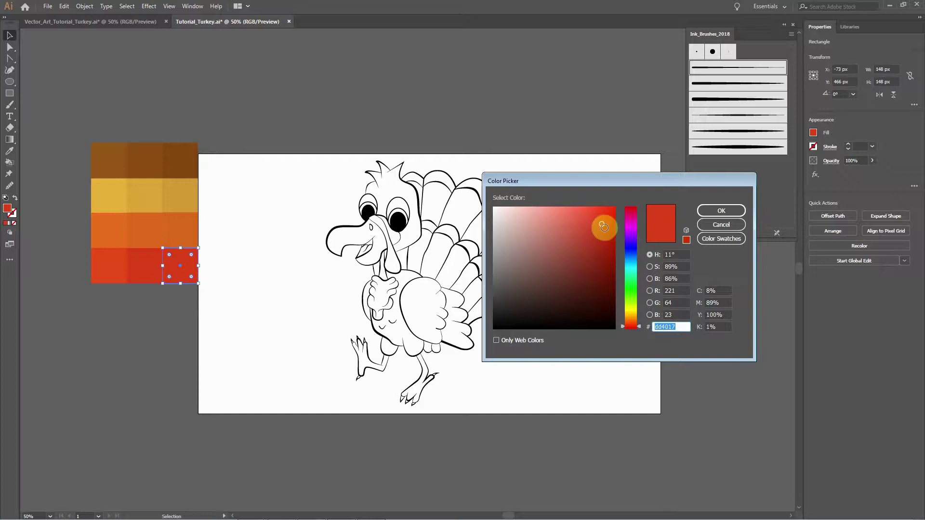
{"action": "left_click", "coordinate": [603, 226]}
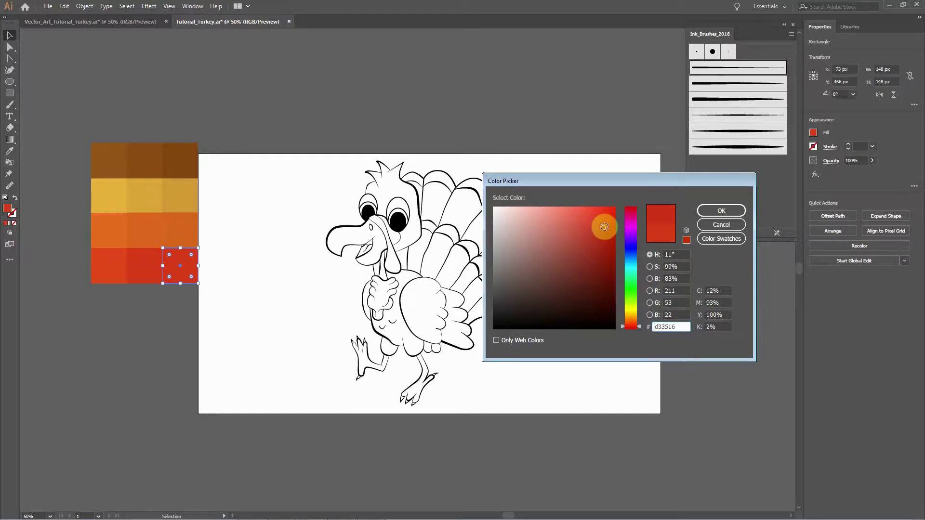
{"action": "left_click", "coordinate": [721, 210]}
{"action": "left_click", "coordinate": [305, 76]}
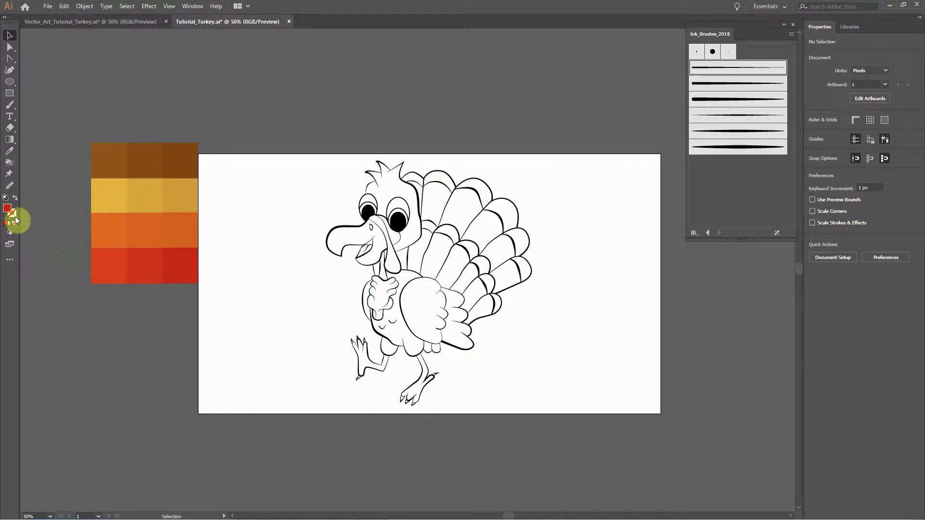
Copy the first red-orange square and place the copy directly below it to start a fifth row.
{"action": "left_click", "coordinate": [103, 276]}
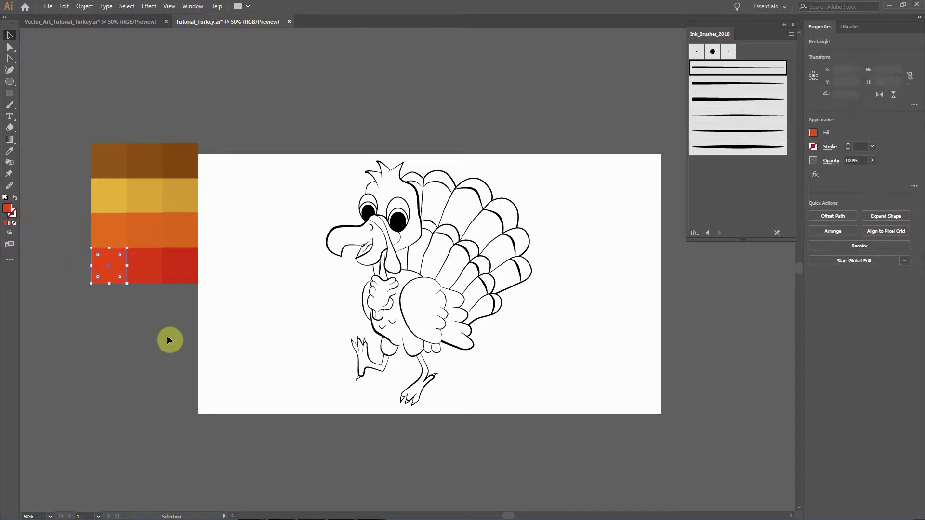
{"action": "key", "text": "ctrl+c"}
{"action": "key", "text": "ctrl+v"}
{"action": "left_click_drag", "start_coordinate": [424, 261], "coordinate": [120, 299]}
Fill the square in the fifth row with a pure red hue, #e02828.
{"action": "double_click", "coordinate": [7, 208]}
{"action": "left_click_drag", "start_coordinate": [633, 213], "coordinate": [636, 328]}
{"action": "mouse_move", "coordinate": [587, 241]}
{"action": "left_mouse_down"}
{"action": "mouse_move", "coordinate": [584, 214]}
{"action": "mouse_move", "coordinate": [605, 221]}
{"action": "mouse_move", "coordinate": [599, 216]}
{"action": "left_mouse_up"}
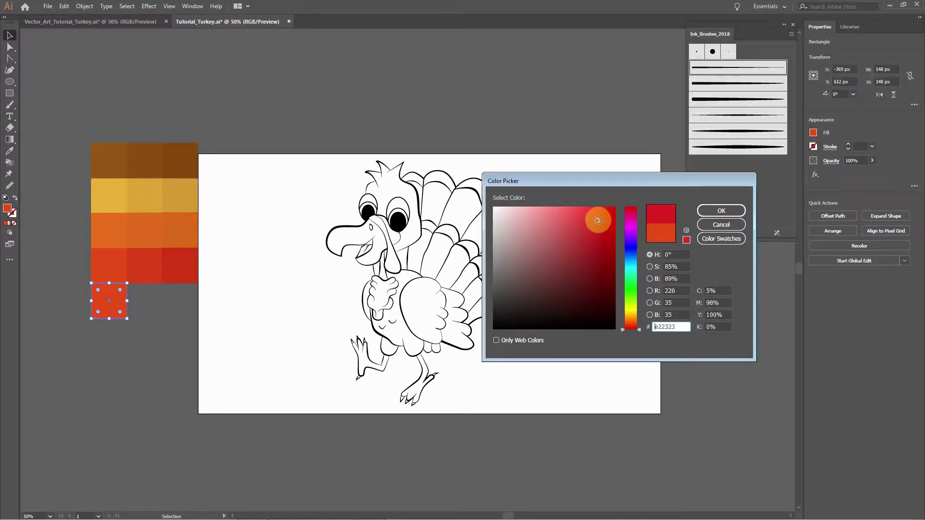
{"action": "left_click_drag", "start_coordinate": [596, 220], "coordinate": [594, 220]}
{"action": "left_click", "coordinate": [720, 212]}
{"action": "left_click", "coordinate": [117, 389]}
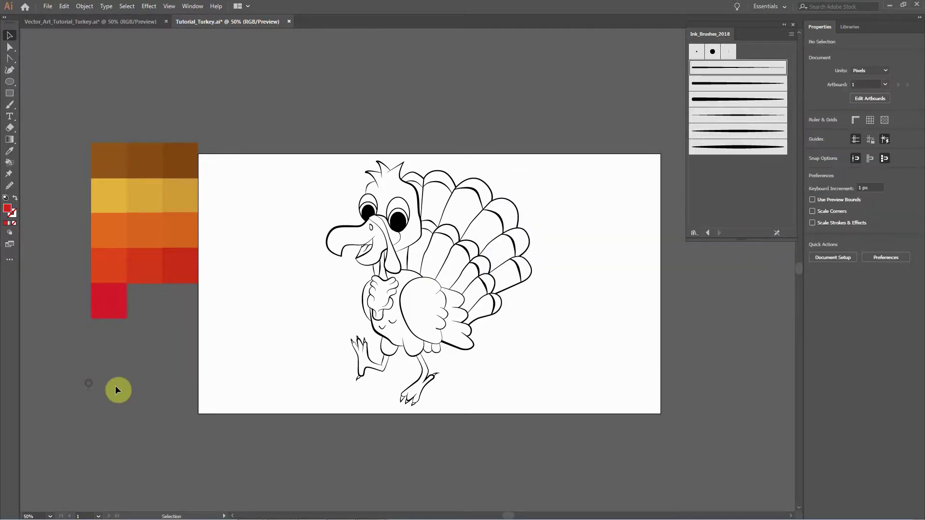
Duplicate the red square flush against its right edge and fill the copy with a slightly darker red.
{"action": "left_click", "coordinate": [114, 300]}
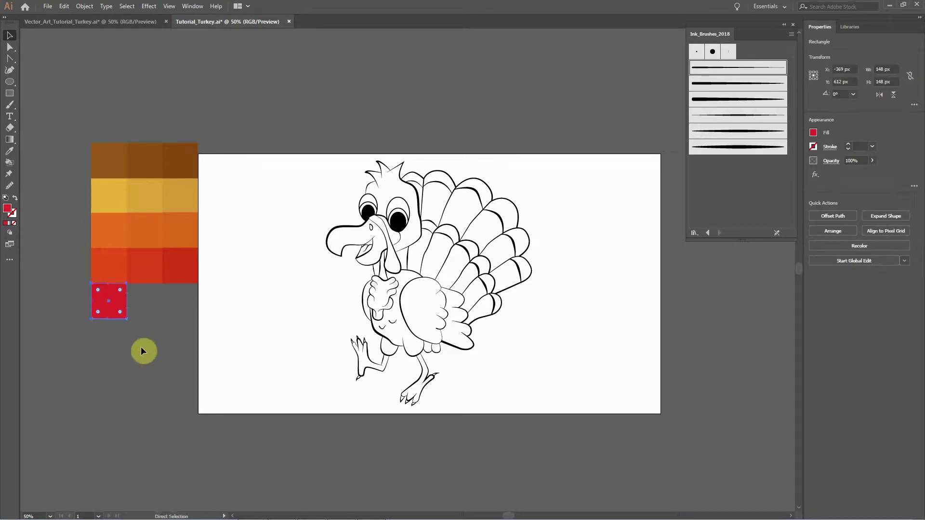
{"action": "key", "text": "ctrl+c"}
{"action": "key", "text": "ctrl+v"}
{"action": "left_click_drag", "start_coordinate": [410, 276], "coordinate": [148, 305]}
{"action": "double_click", "coordinate": [8, 208]}
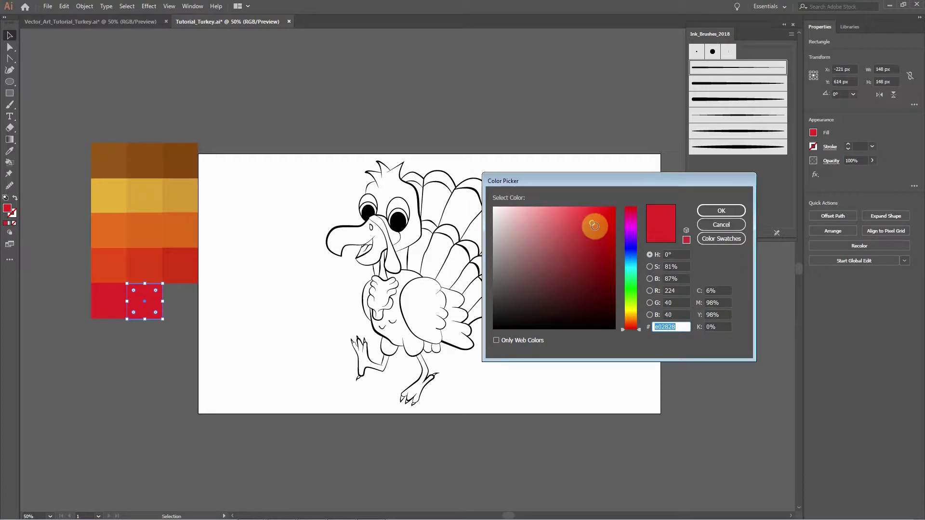
{"action": "left_click", "coordinate": [717, 211]}
{"action": "left_click", "coordinate": [137, 339]}
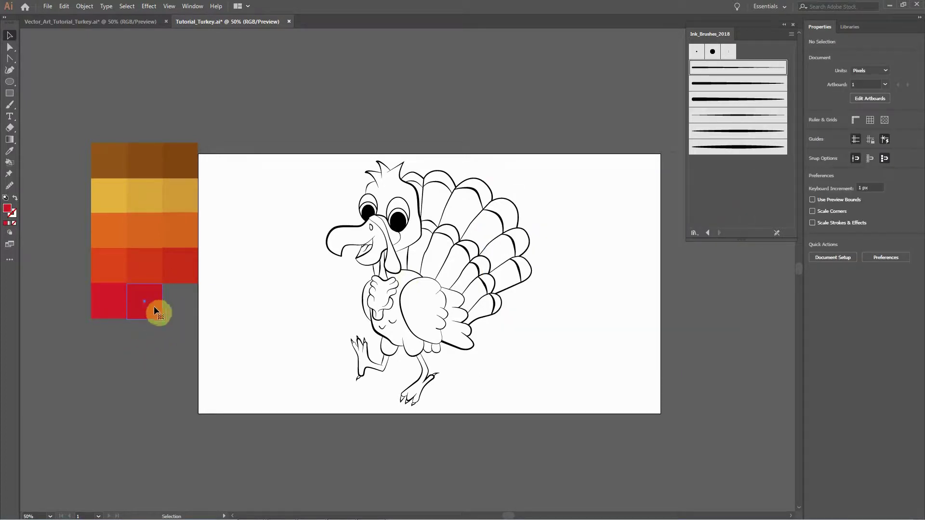
Complete the red row with a copy of its second square on the right, filled with a darker red, #c92020.
{"action": "key", "text": "ctrl+c"}
{"action": "key", "text": "ctrl+v"}
{"action": "left_click_drag", "start_coordinate": [416, 275], "coordinate": [190, 309]}
{"action": "double_click", "coordinate": [7, 208]}
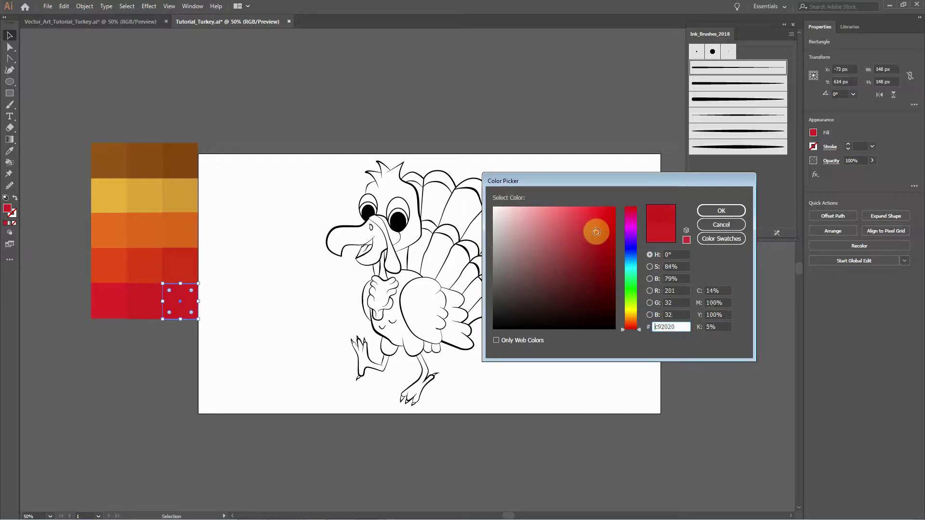
{"action": "left_click", "coordinate": [715, 212]}
{"action": "left_click", "coordinate": [242, 443]}
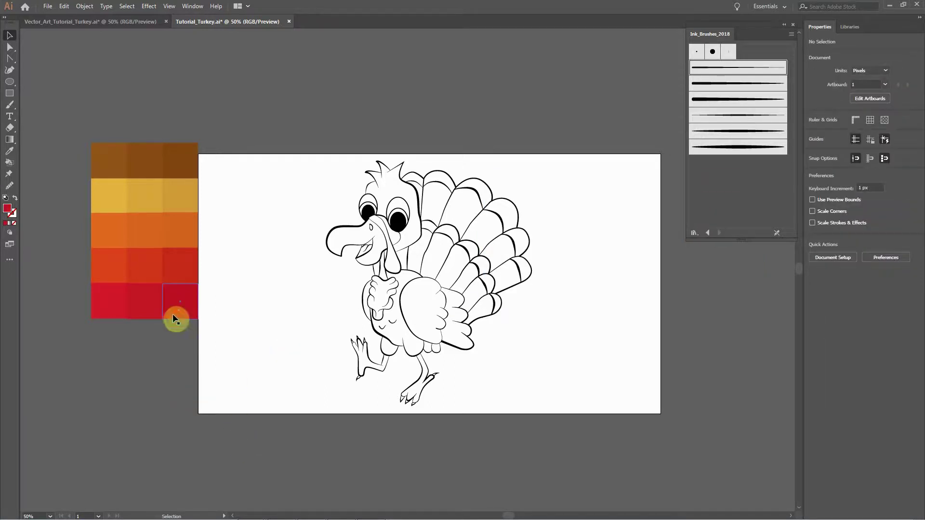
Move the whole palette down so its top edge lines up with the top of the artboard.
{"action": "left_click_drag", "start_coordinate": [147, 233], "coordinate": [145, 243]}
{"action": "left_click", "coordinate": [242, 124]}
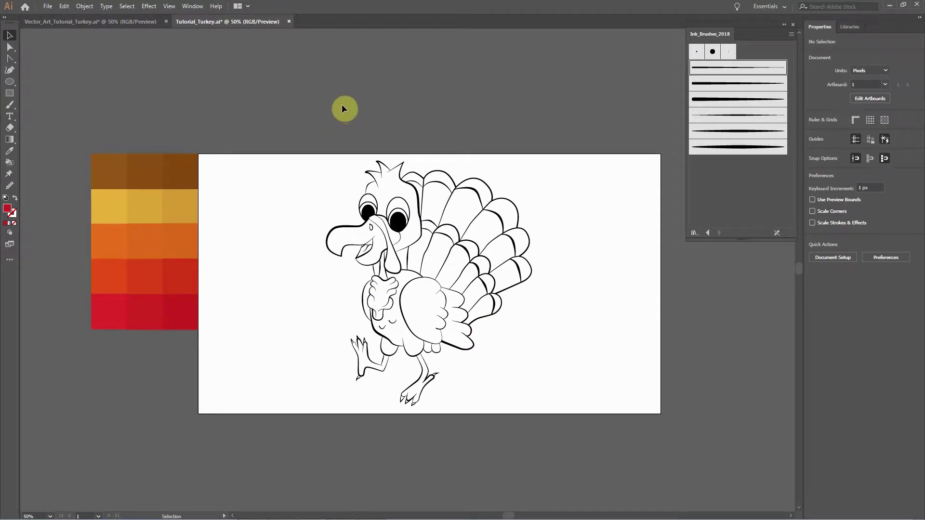
{"action": "left_click", "coordinate": [154, 283]}
{"action": "left_click", "coordinate": [163, 316]}
Show the document's layers and rename the existing layer as OUtline.
{"action": "left_click_drag", "start_coordinate": [616, 26], "coordinate": [616, 25]}
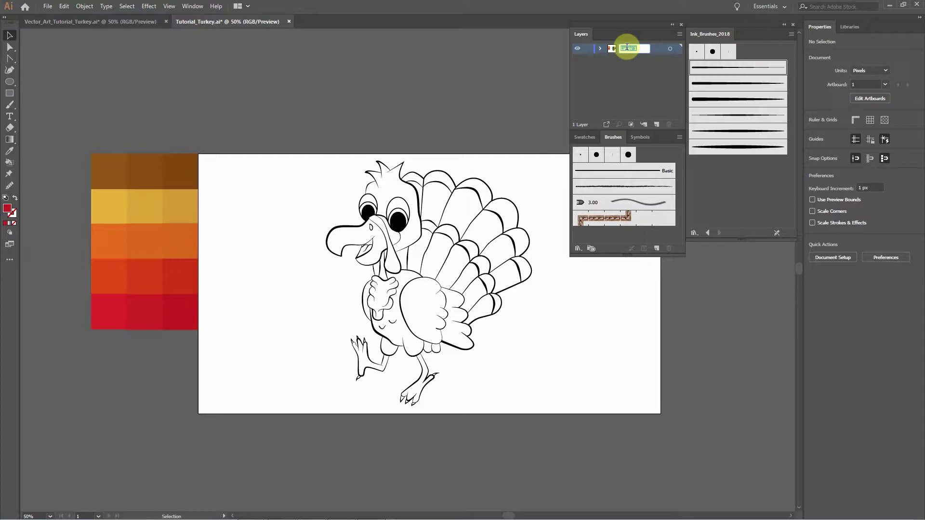
{"action": "type", "text": "C"}
{"action": "type", "text": "o"}
{"action": "type", "text": "tline"}
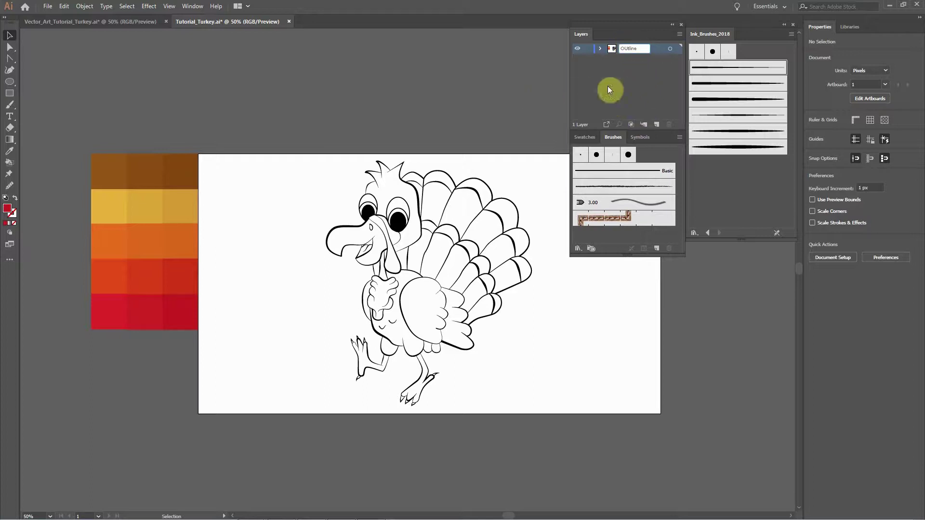
Add a new layer beneath the OUtline layer and name it Color.
{"action": "left_click", "coordinate": [656, 124]}
{"action": "left_click_drag", "start_coordinate": [624, 53], "coordinate": [622, 62]}
{"action": "double_click", "coordinate": [622, 59]}
{"action": "type", "text": "Color"}
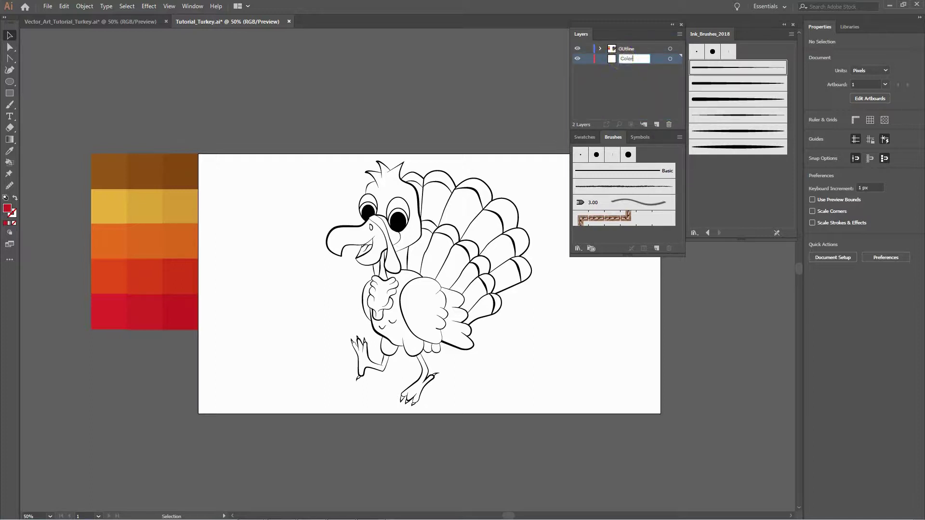
{"action": "left_click", "coordinate": [612, 67]}
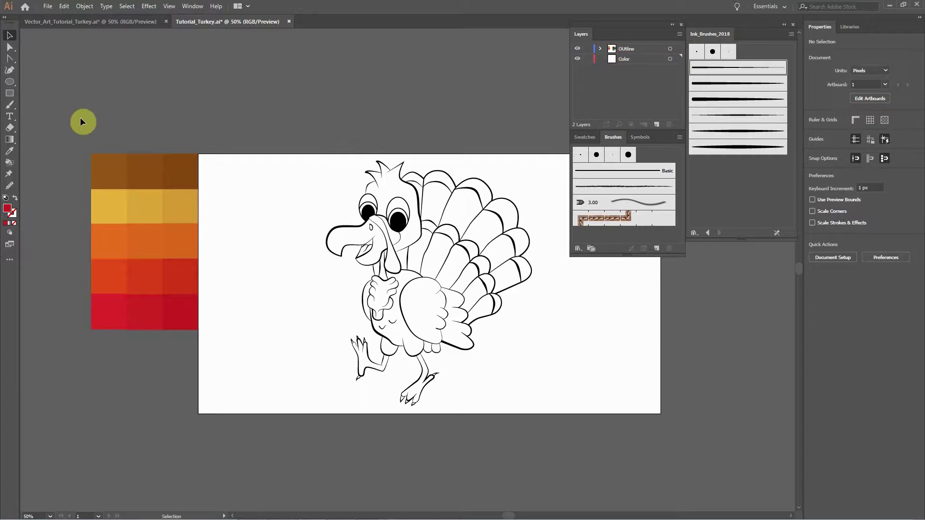
Select all the palette swatches beside the artboard and cut them from the OUtline layer.
{"action": "left_click_drag", "start_coordinate": [66, 111], "coordinate": [204, 350]}
{"action": "key", "text": "a"}
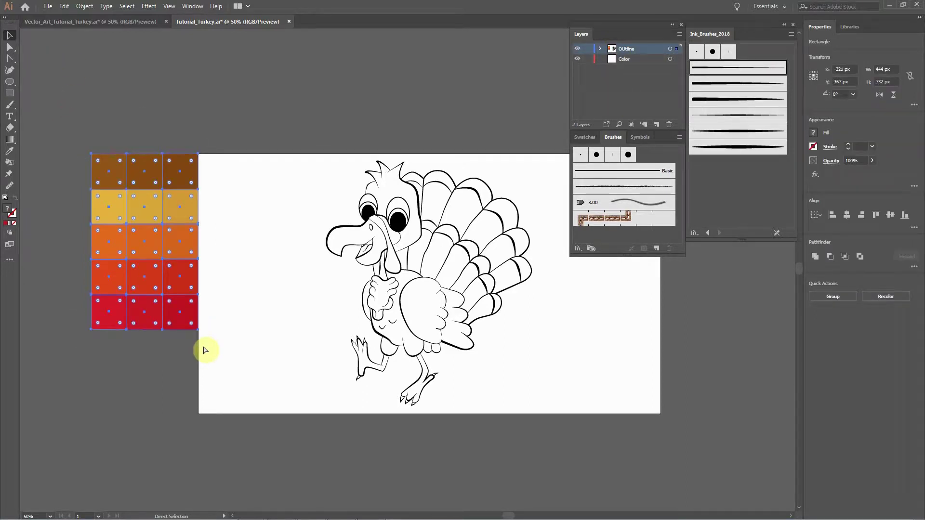
{"action": "key", "text": "Delete"}
{"action": "key", "text": "v"}
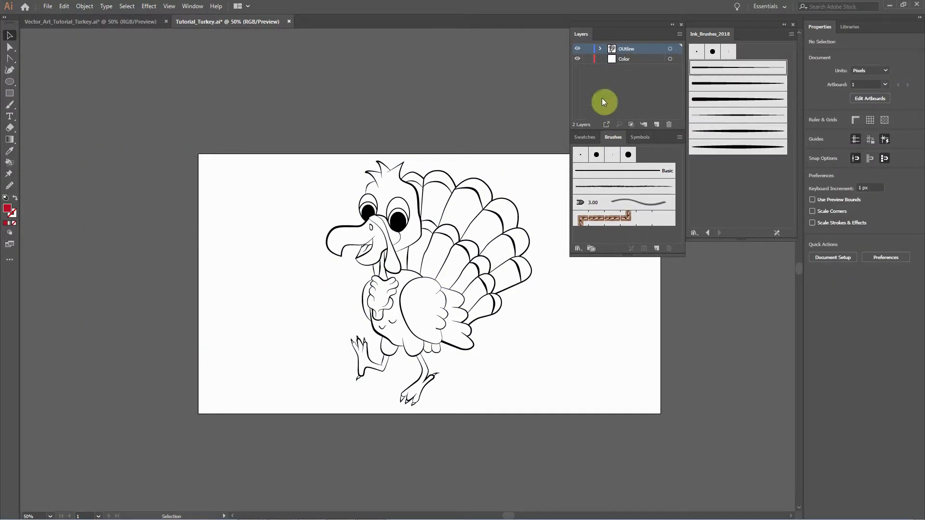
Lock the OUtline layer and paste the palette onto the Color layer, positioned against the artboard's left edge.
{"action": "left_click", "coordinate": [588, 50]}
{"action": "left_click", "coordinate": [621, 58]}
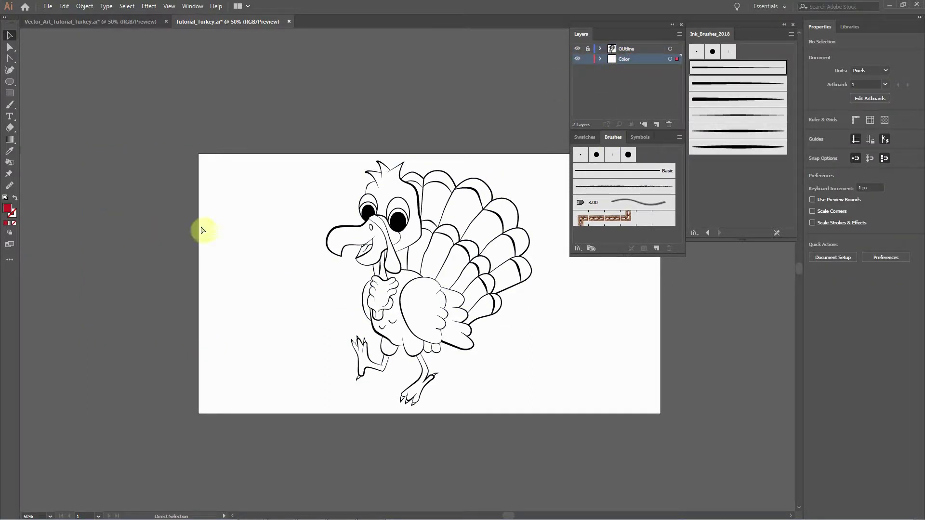
{"action": "key", "text": "ctrl+v"}
{"action": "left_click_drag", "start_coordinate": [418, 309], "coordinate": [154, 283]}
{"action": "left_click", "coordinate": [207, 106]}
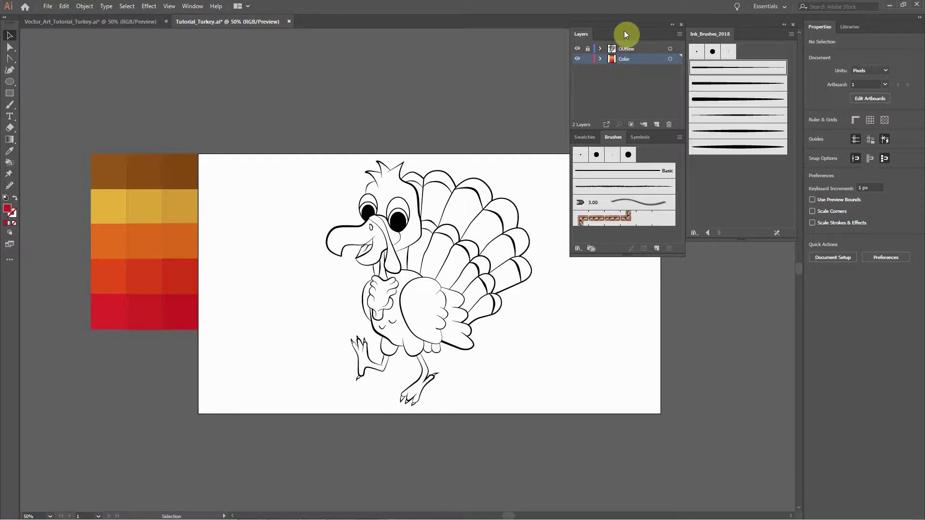
Close the Ink_Brushes_2018 library and bring the layer list back into view.
{"action": "left_click_drag", "start_coordinate": [621, 22], "coordinate": [621, 1]}
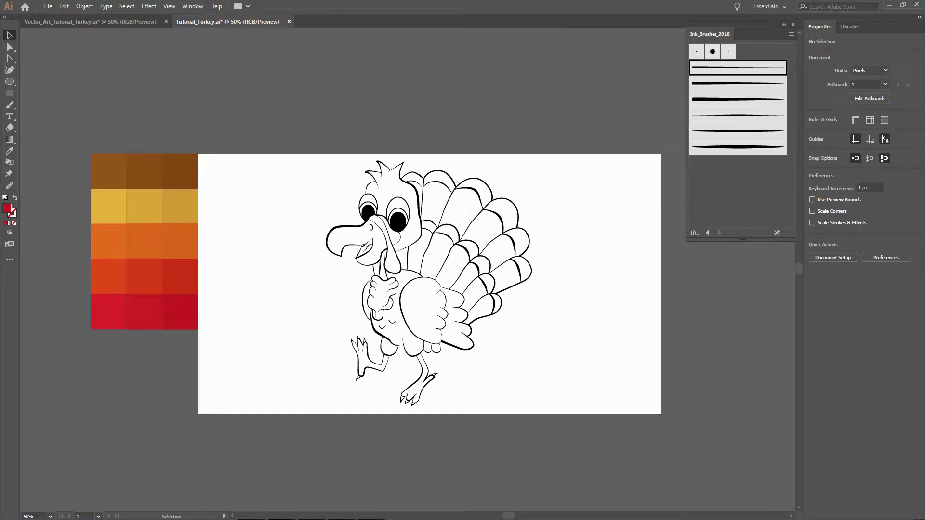
{"action": "left_click", "coordinate": [743, 24]}
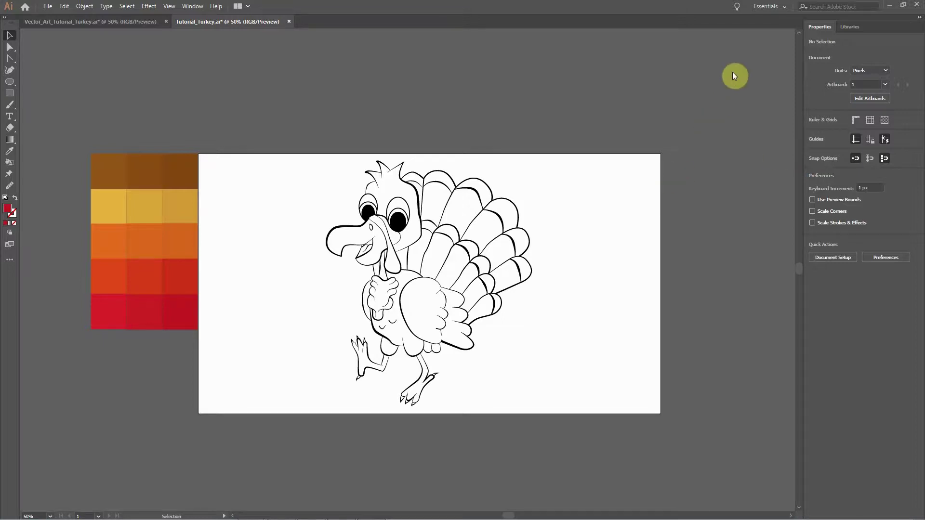
{"action": "key", "text": "F7"}
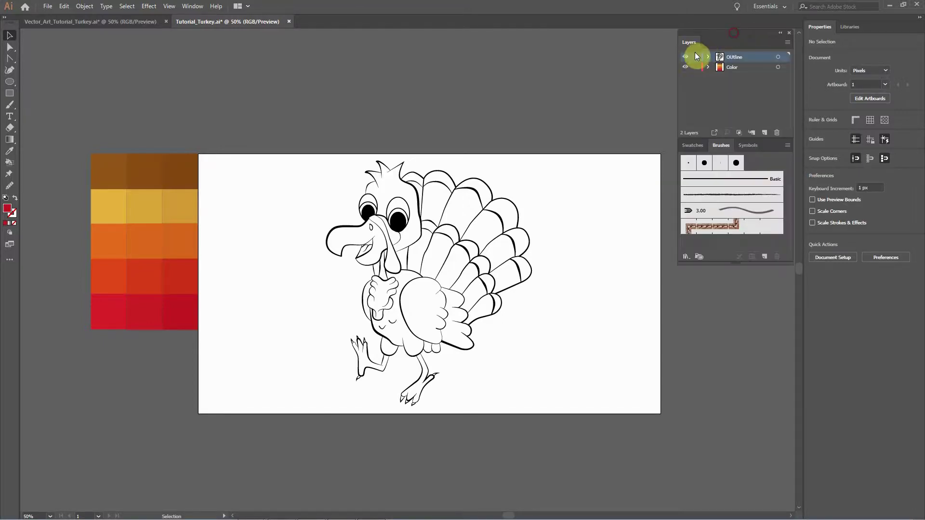
Copy the turkey line art from the OUtline layer, relock that layer and paste the copy in place on the Color layer.
{"action": "left_click", "coordinate": [696, 58]}
{"action": "left_click_drag", "start_coordinate": [303, 111], "coordinate": [561, 458]}
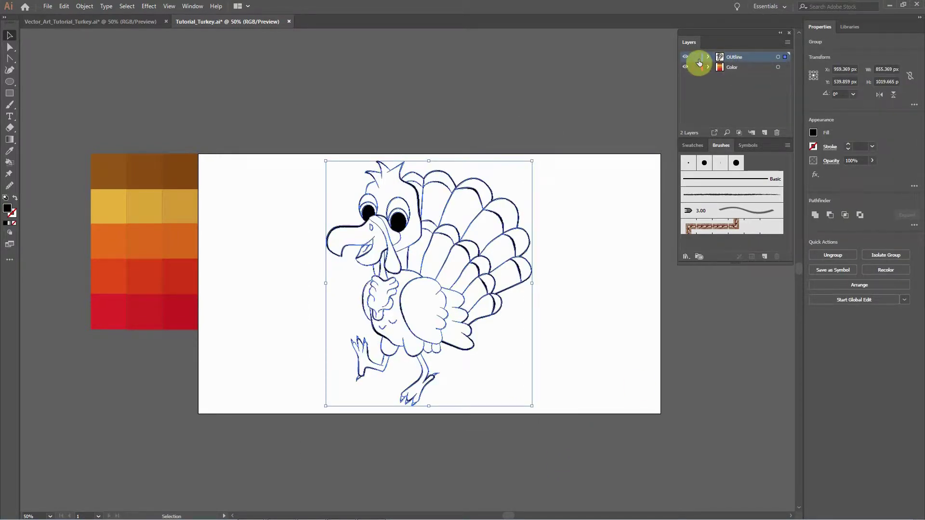
{"action": "left_click", "coordinate": [696, 57]}
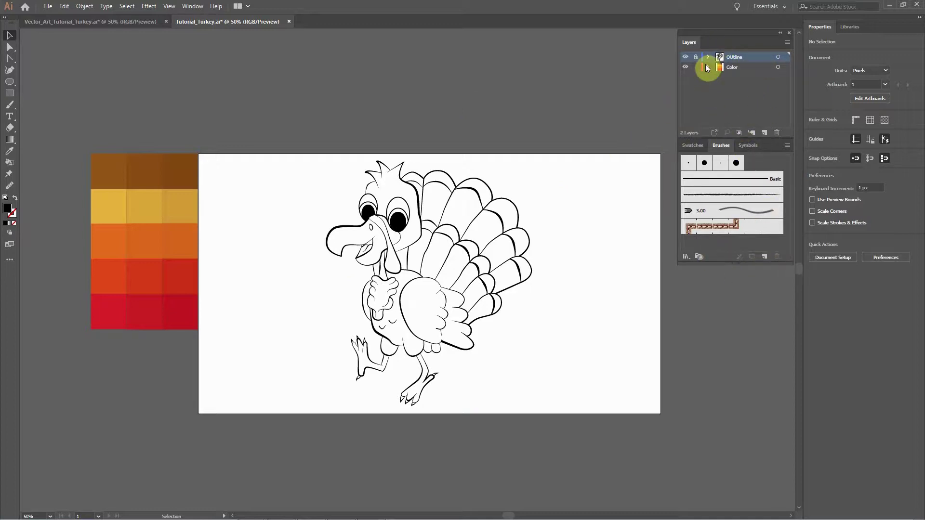
{"action": "left_click", "coordinate": [732, 68]}
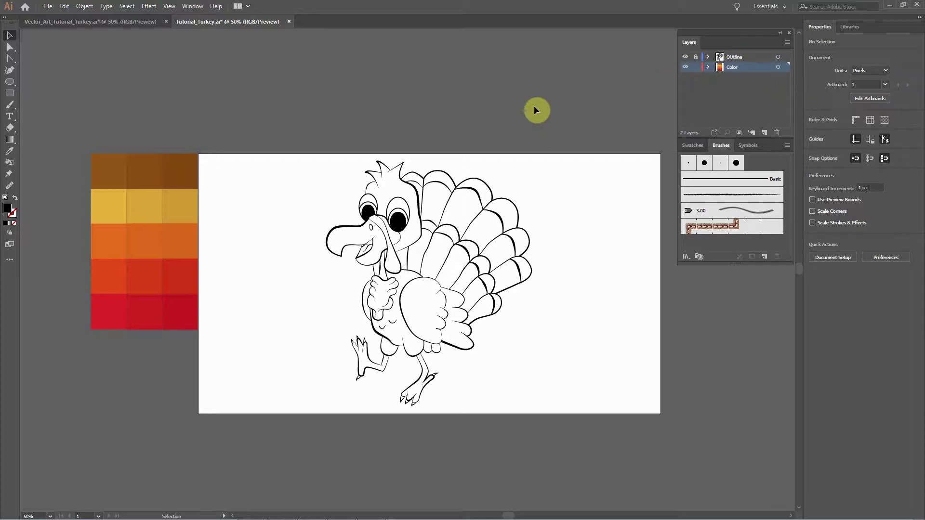
{"action": "key", "text": "a"}
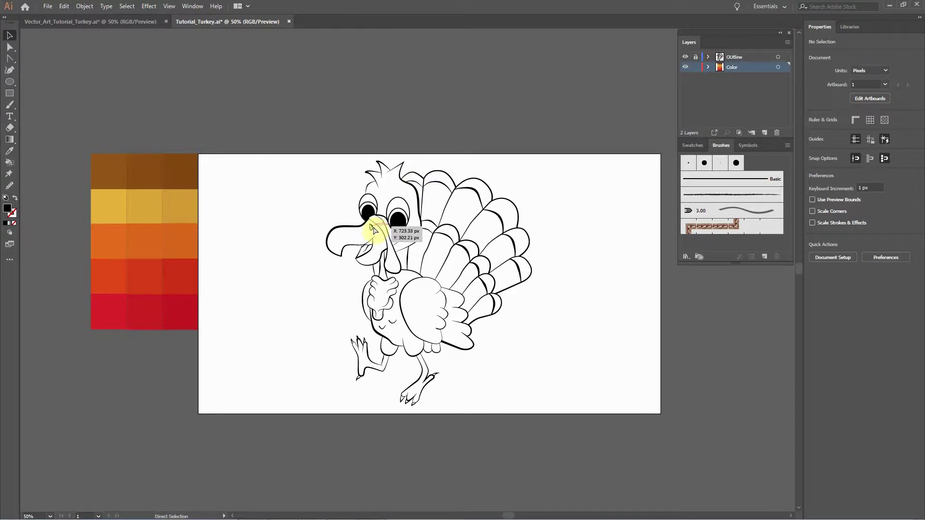
{"action": "key", "text": "v"}
{"action": "left_click", "coordinate": [460, 247]}
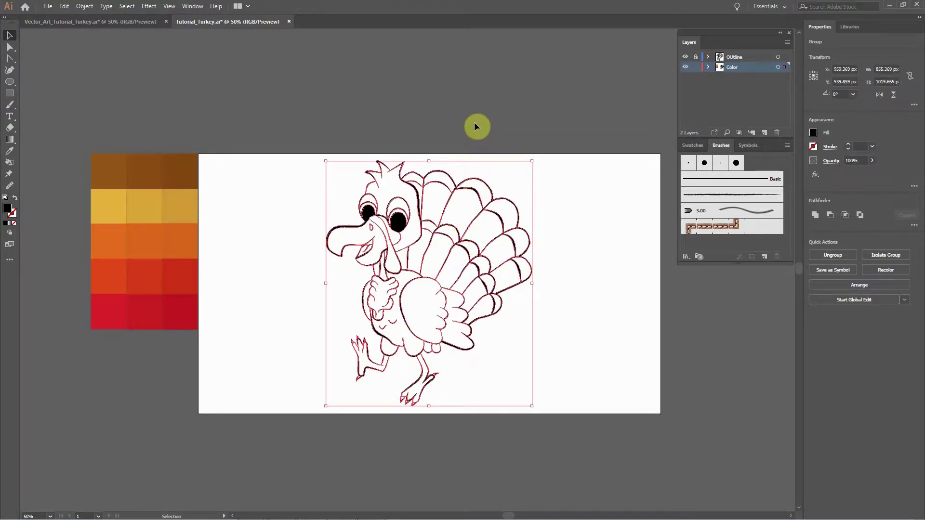
{"action": "left_click", "coordinate": [474, 126]}
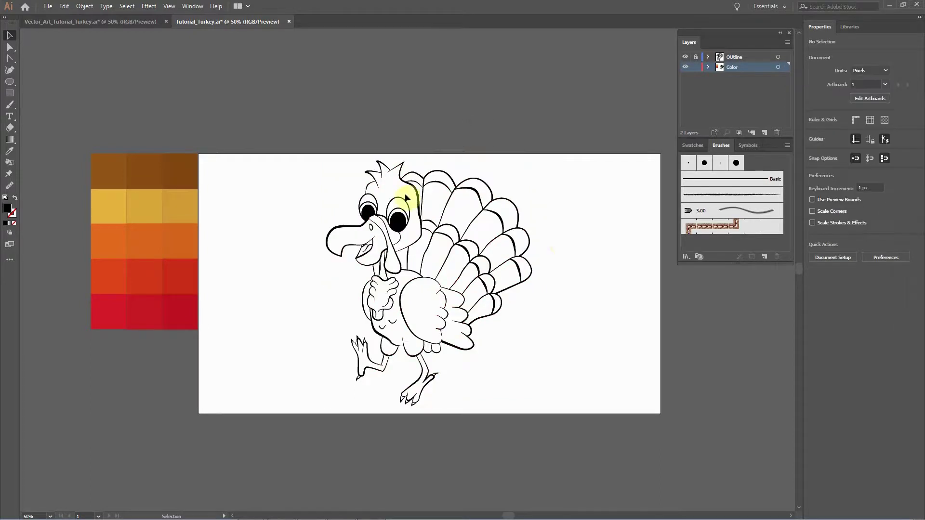
Hide the OUtline layer and keep the Color layer visible.
{"action": "left_click", "coordinate": [684, 69]}
{"action": "left_click", "coordinate": [685, 69]}
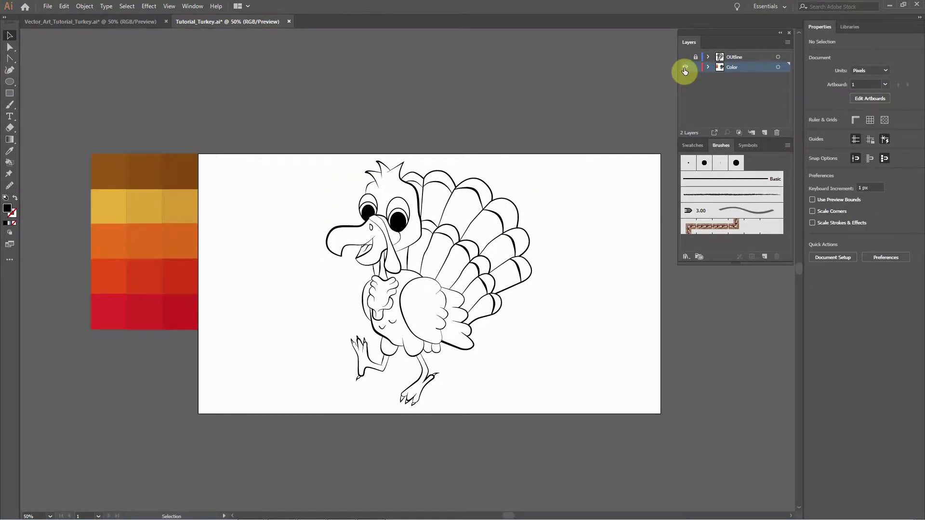
{"action": "left_click", "coordinate": [684, 67]}
{"action": "left_click", "coordinate": [684, 67]}
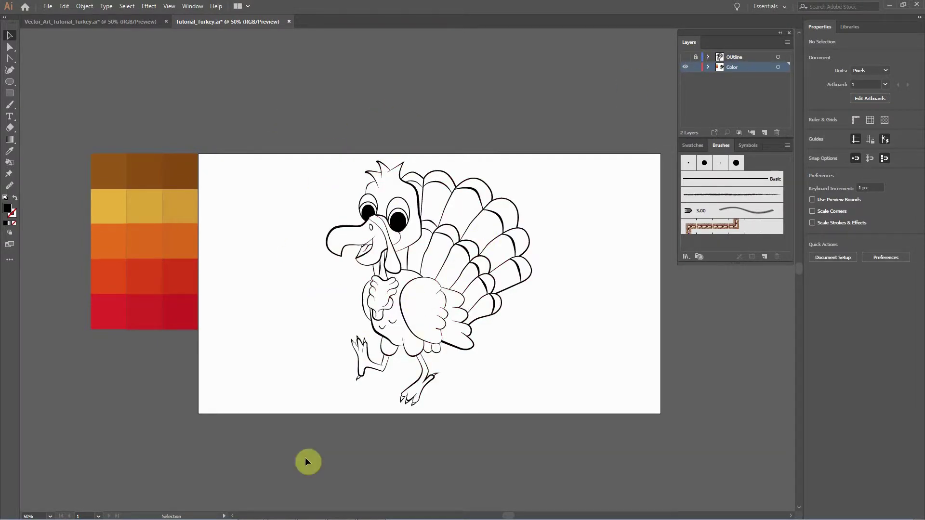
{"action": "left_click_drag", "start_coordinate": [409, 237], "coordinate": [544, 433]}
{"action": "left_click", "coordinate": [80, 7]}
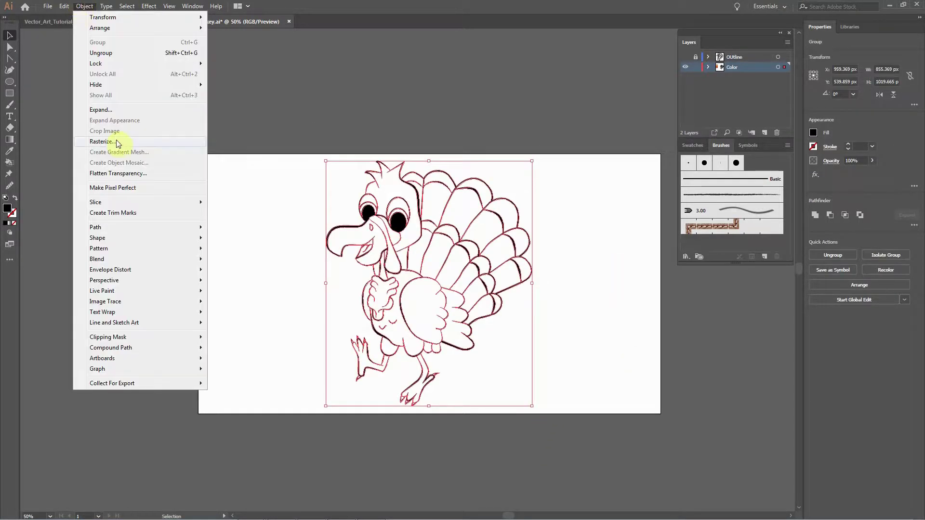
{"action": "left_click", "coordinate": [107, 112]}
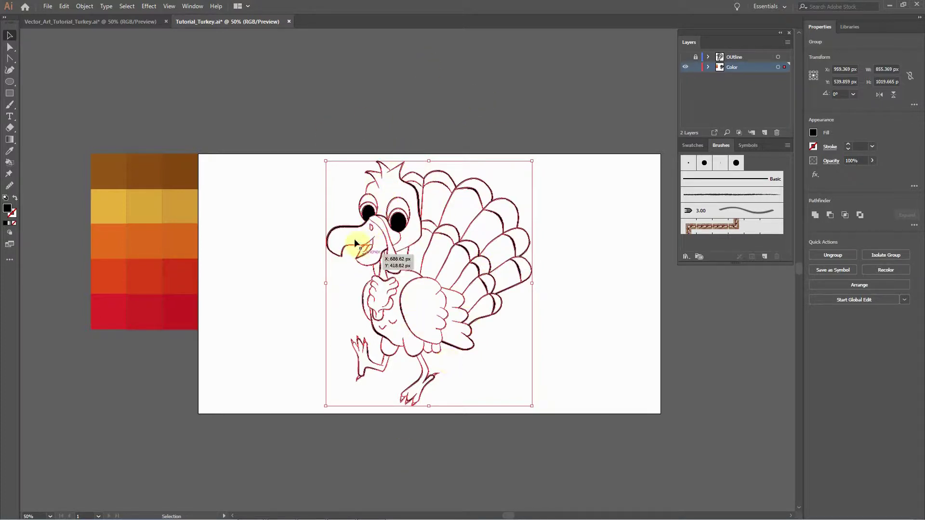
{"action": "left_click", "coordinate": [429, 131]}
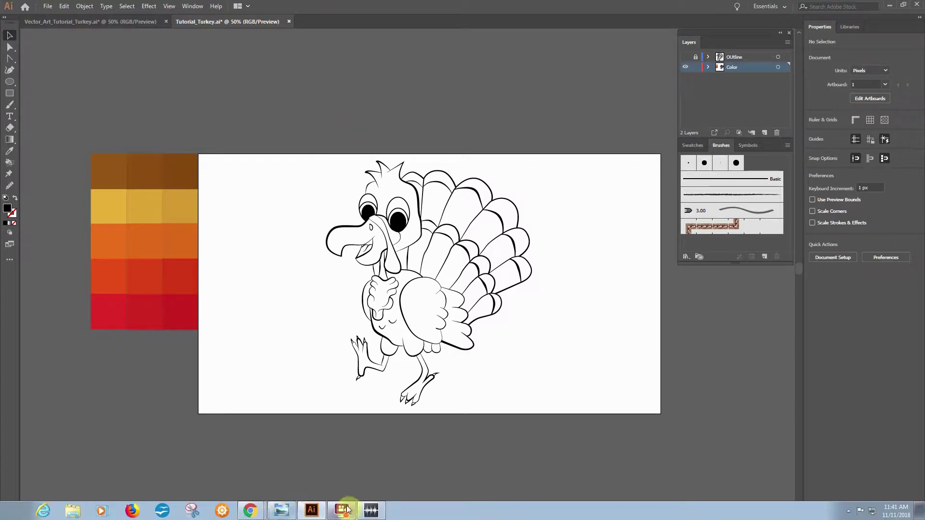
Turn the turkey line art on the Color layer into a Live Paint group.
{"action": "left_click_drag", "start_coordinate": [310, 90], "coordinate": [561, 452]}
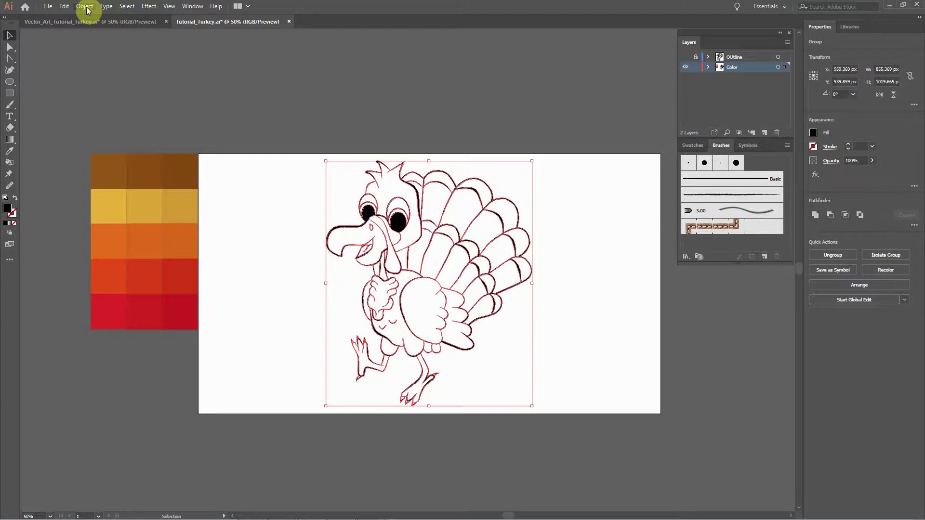
{"action": "left_click", "coordinate": [87, 7]}
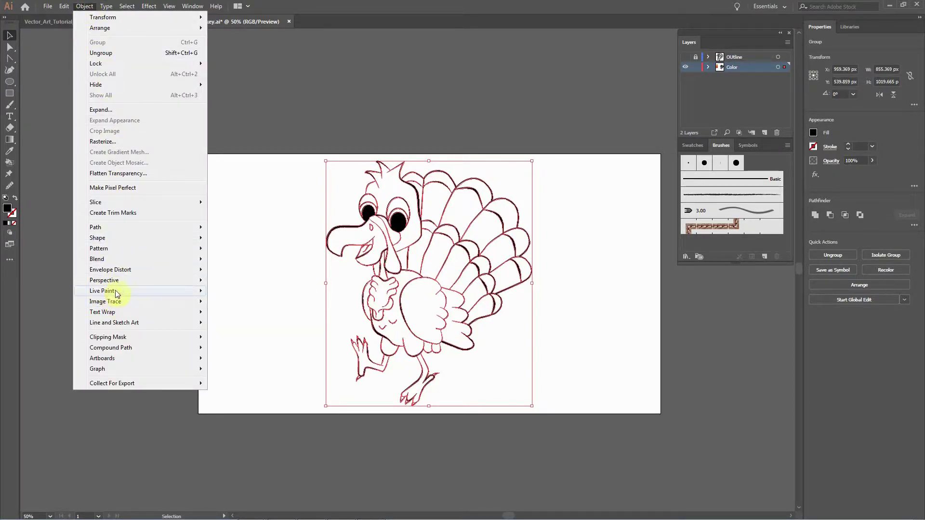
{"action": "mouse_move", "coordinate": [102, 293]}
{"action": "left_click", "coordinate": [245, 292]}
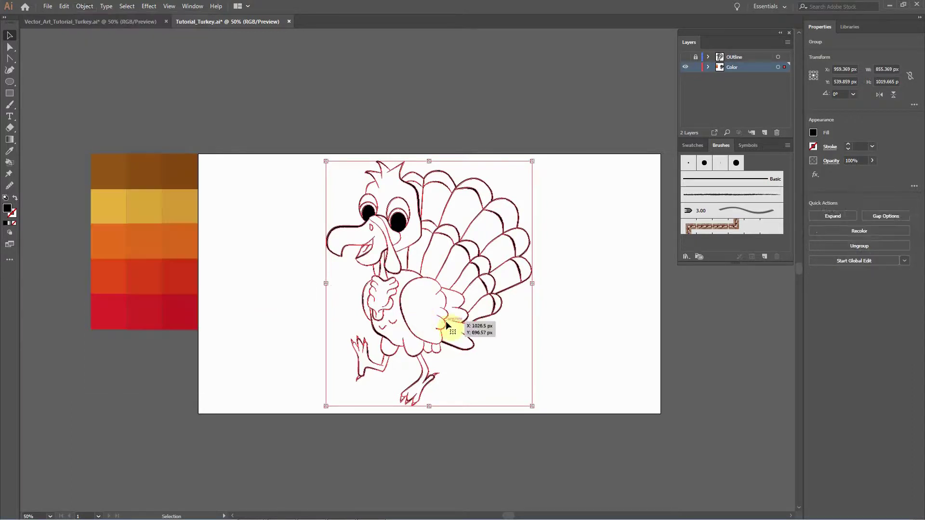
{"action": "left_click", "coordinate": [499, 85]}
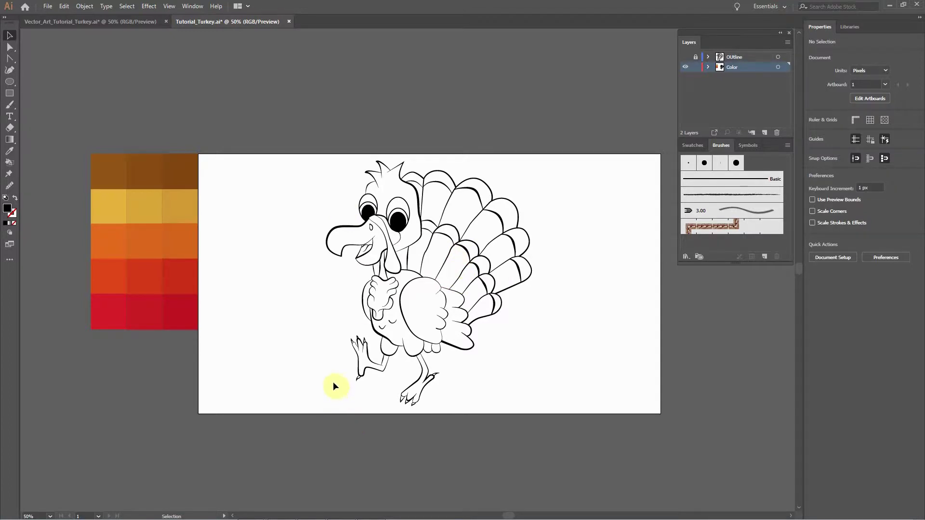
Sample the lightest brown swatch and fill the turkey's wing and wing feathers with the Live Paint Bucket.
{"action": "key", "text": "k"}
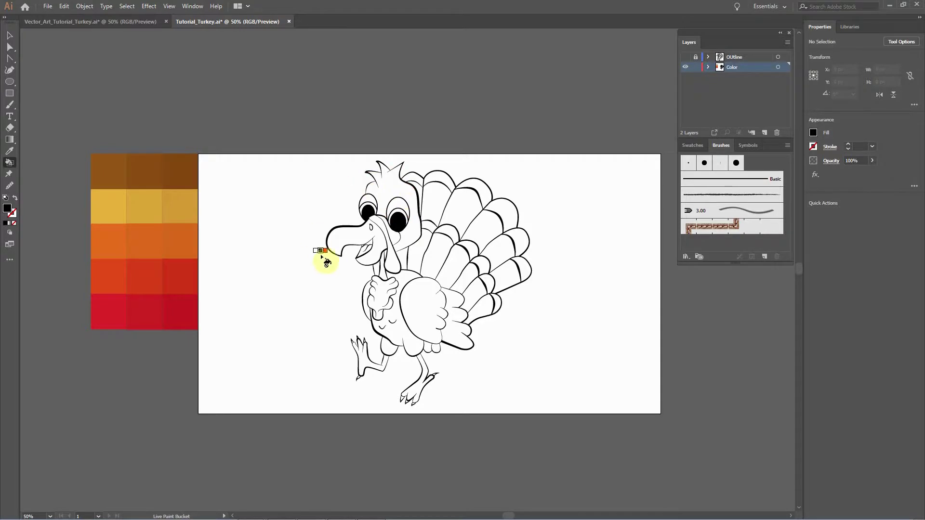
{"action": "key", "text": "i"}
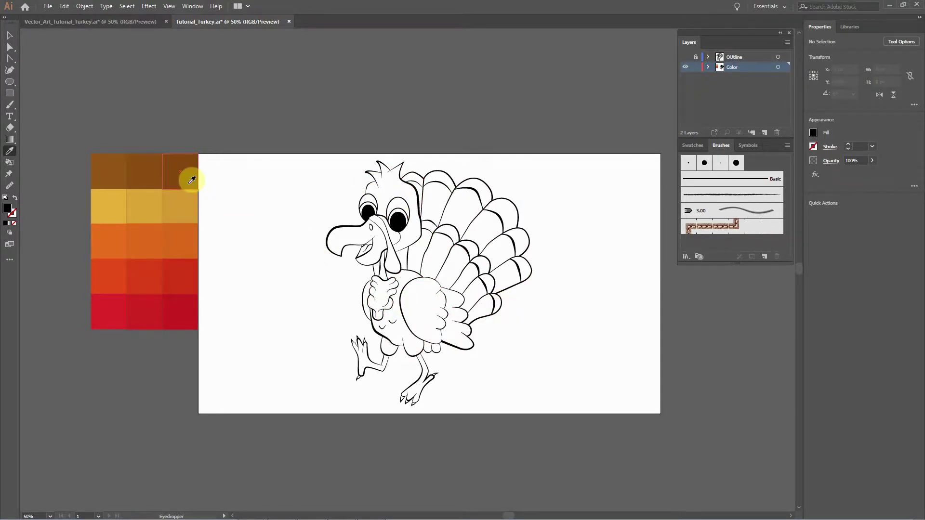
{"action": "left_click", "coordinate": [113, 154]}
{"action": "key", "text": "k"}
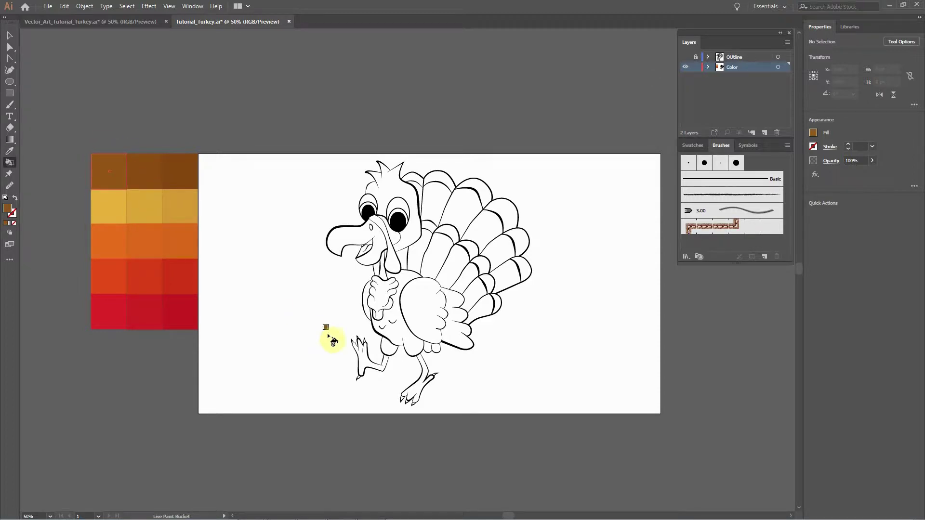
{"action": "left_click", "coordinate": [435, 312]}
{"action": "left_click", "coordinate": [460, 325]}
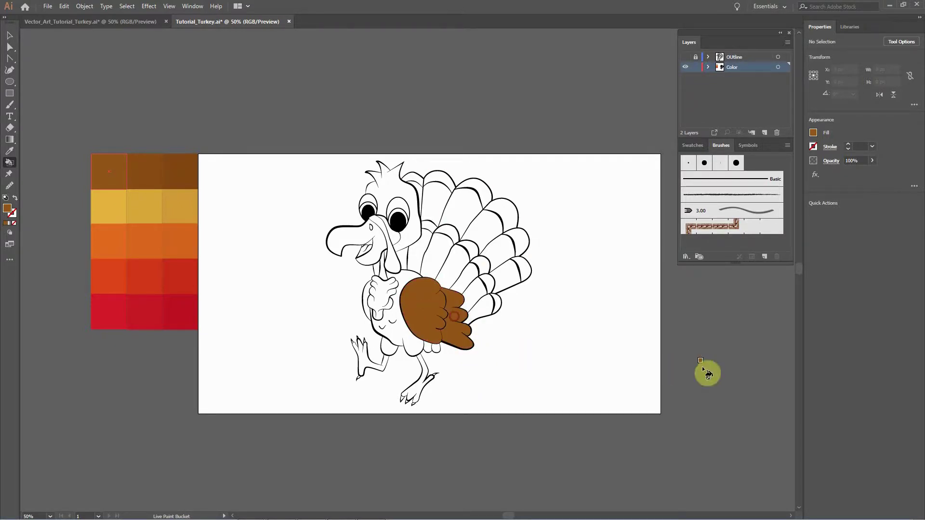
Fill the turkey's body, thighs, rear tufts, head and eyelids with the same brown.
{"action": "left_click", "coordinate": [409, 332]}
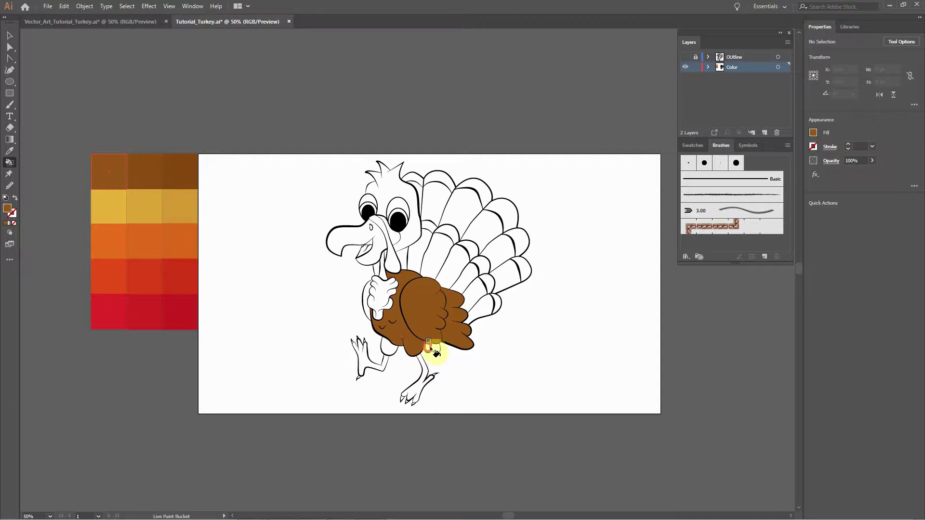
{"action": "left_click", "coordinate": [435, 350]}
{"action": "left_click", "coordinate": [392, 350]}
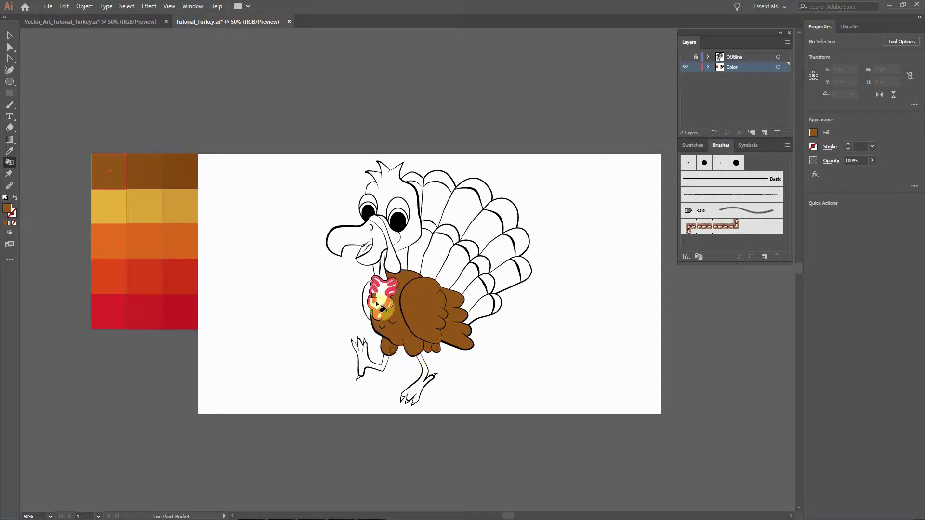
{"action": "left_click", "coordinate": [365, 292]}
{"action": "left_click", "coordinate": [412, 230]}
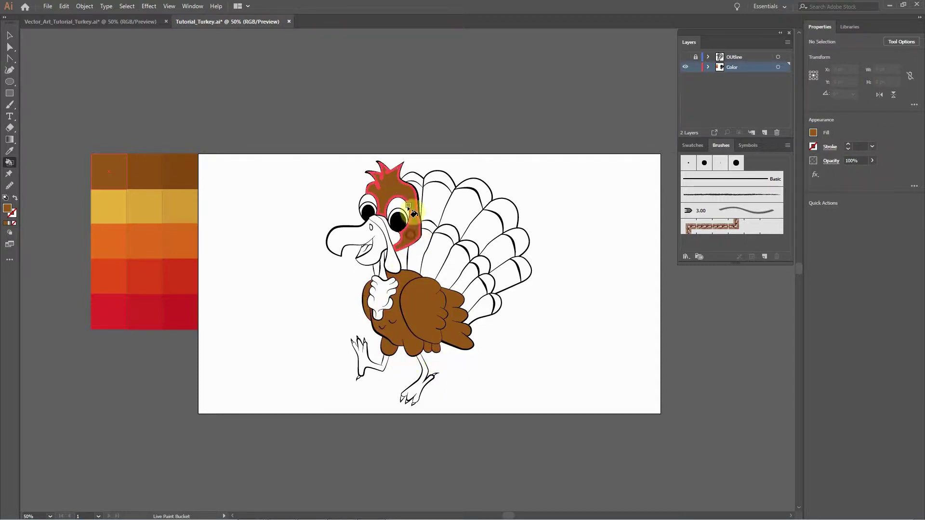
{"action": "left_click", "coordinate": [395, 195]}
{"action": "left_click", "coordinate": [370, 200]}
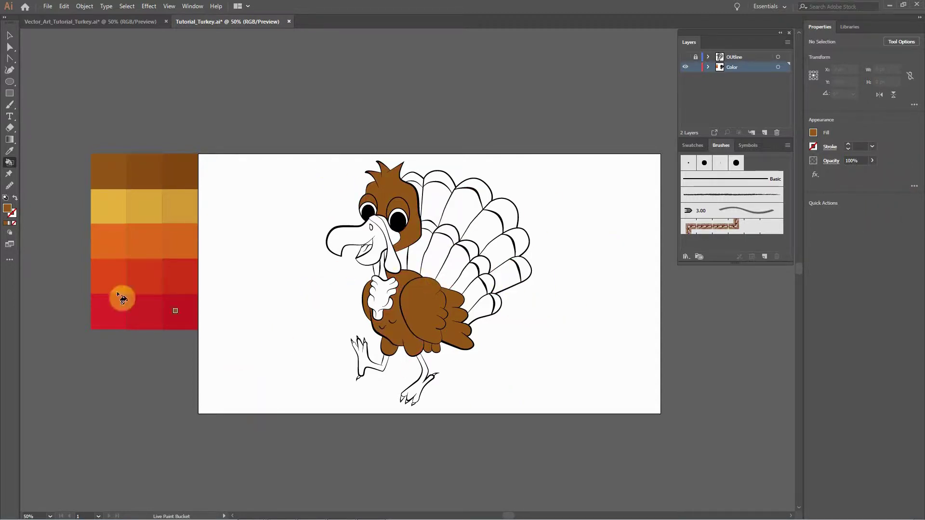
Sample the lightest yellow swatch and fill the turkey's legs, feet, beak and neck with it.
{"action": "key", "text": "i"}
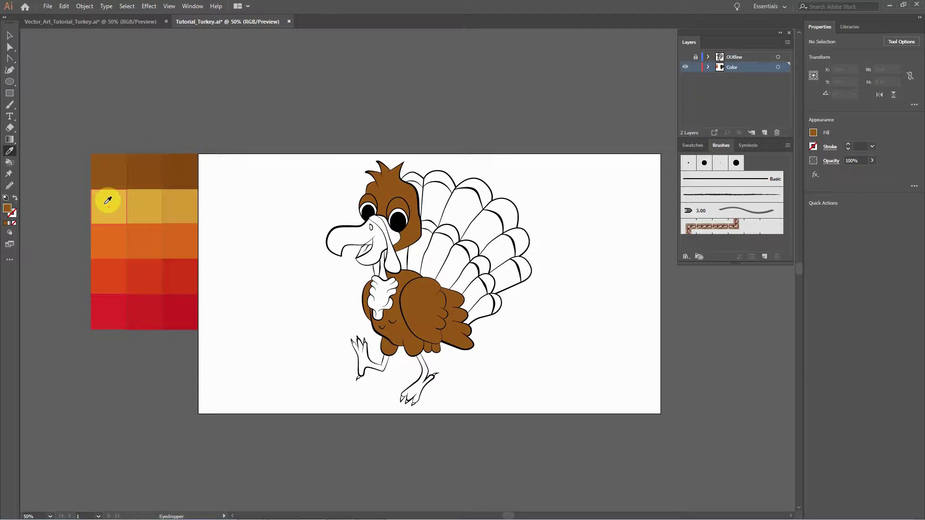
{"action": "key", "text": "k"}
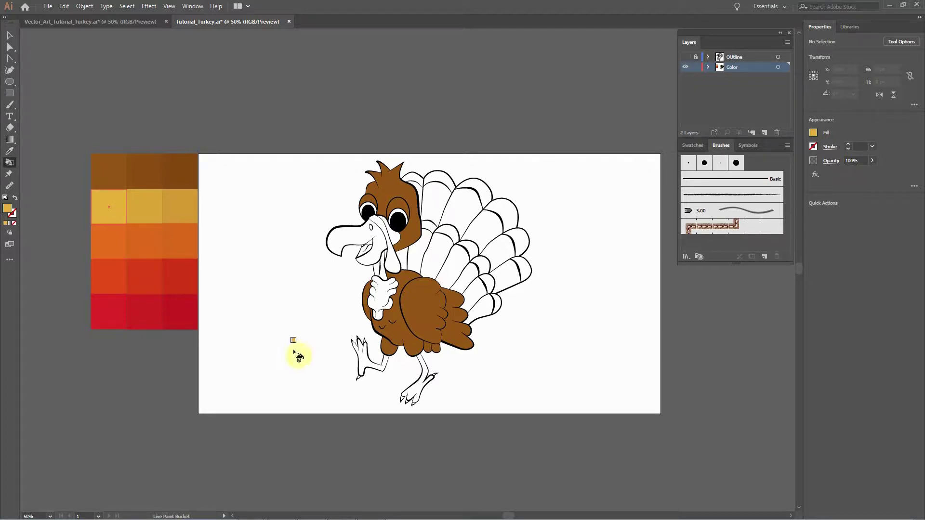
{"action": "left_click", "coordinate": [417, 390]}
{"action": "left_click", "coordinate": [376, 367]}
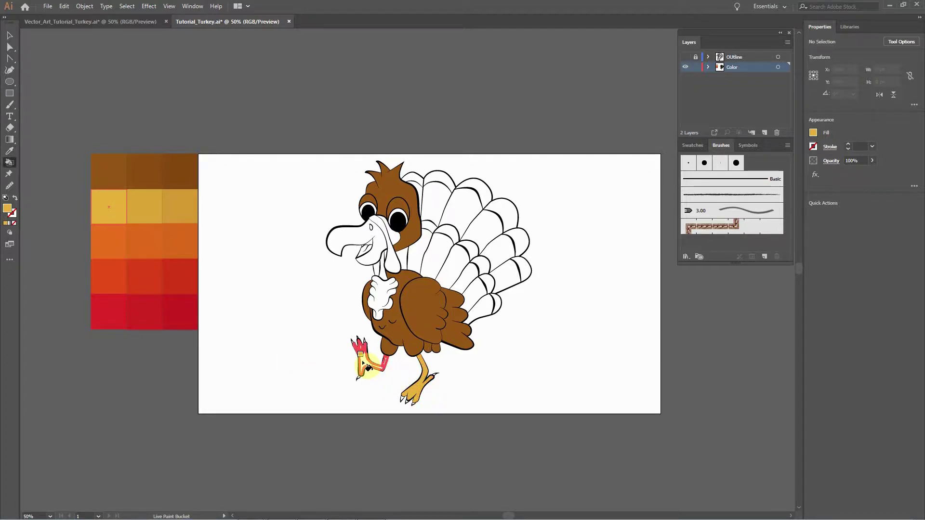
{"action": "left_click", "coordinate": [364, 236]}
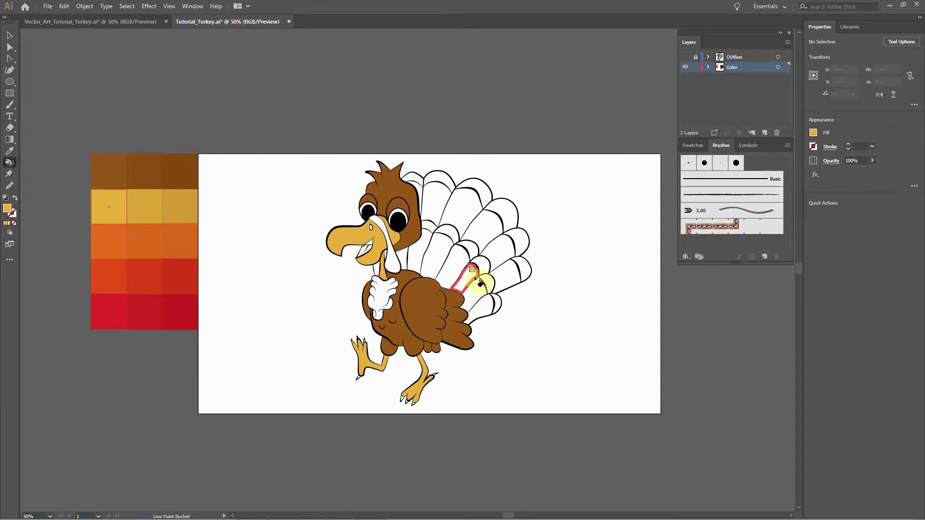
Sample the lightest orange swatch and fill alternate feathers in both rows of the tail, leaving their tips white.
{"action": "key", "text": "i"}
{"action": "left_click", "coordinate": [104, 236]}
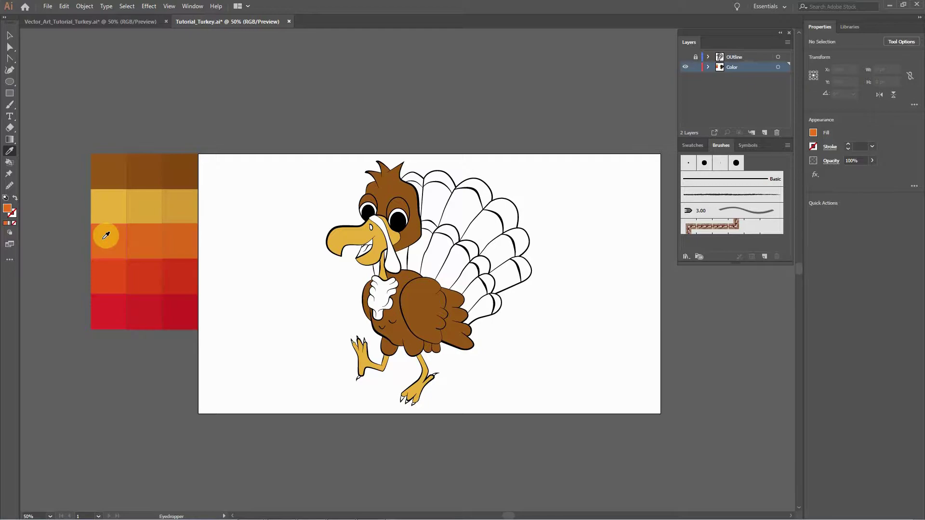
{"action": "left_click", "coordinate": [479, 246]}
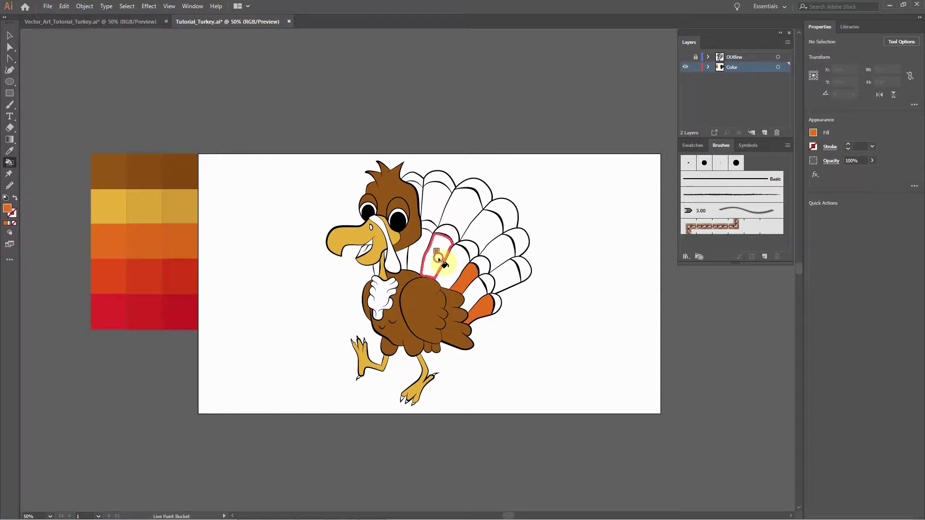
{"action": "left_click", "coordinate": [435, 255]}
{"action": "left_click", "coordinate": [378, 287]}
{"action": "left_click", "coordinate": [382, 273]}
{"action": "left_click", "coordinate": [527, 288]}
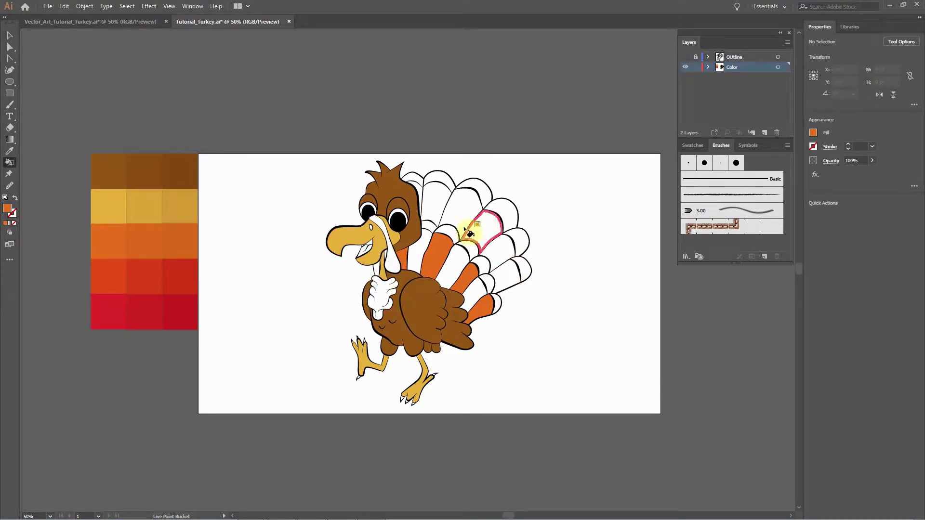
{"action": "left_click", "coordinate": [508, 282]}
{"action": "left_click", "coordinate": [481, 244]}
{"action": "left_click", "coordinate": [437, 204]}
{"action": "left_click", "coordinate": [483, 287]}
Sample the lightest orange-red swatch and fill the remaining feathers between the orange ones, leaving their tips white.
{"action": "key", "text": "i"}
{"action": "left_click", "coordinate": [104, 271]}
{"action": "key", "text": "k"}
{"action": "mouse_move", "coordinate": [495, 299]}
{"action": "left_mouse_down"}
{"action": "mouse_move", "coordinate": [458, 269]}
{"action": "mouse_move", "coordinate": [419, 252]}
{"action": "mouse_move", "coordinate": [465, 270]}
{"action": "mouse_move", "coordinate": [511, 269]}
{"action": "mouse_move", "coordinate": [507, 256]}
{"action": "mouse_move", "coordinate": [469, 212]}
{"action": "mouse_move", "coordinate": [428, 189]}
{"action": "left_mouse_up"}
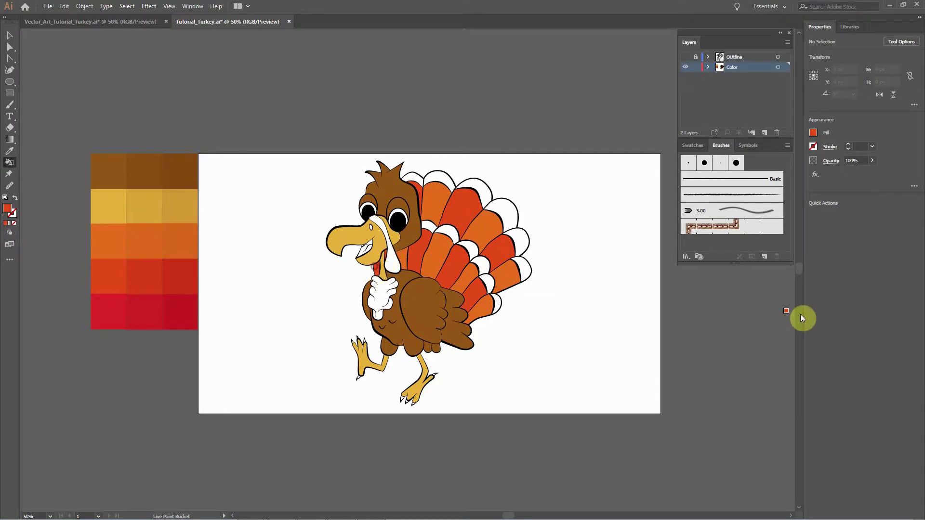
{"action": "left_click", "coordinate": [451, 192]}
Sample the lightest crimson red swatch and fill the turkey's wattle, snood and tongue with it.
{"action": "key", "text": "i"}
{"action": "left_click", "coordinate": [102, 304]}
{"action": "key", "text": "k"}
{"action": "left_click", "coordinate": [380, 295]}
{"action": "left_click", "coordinate": [393, 243]}
{"action": "left_click", "coordinate": [365, 251]}
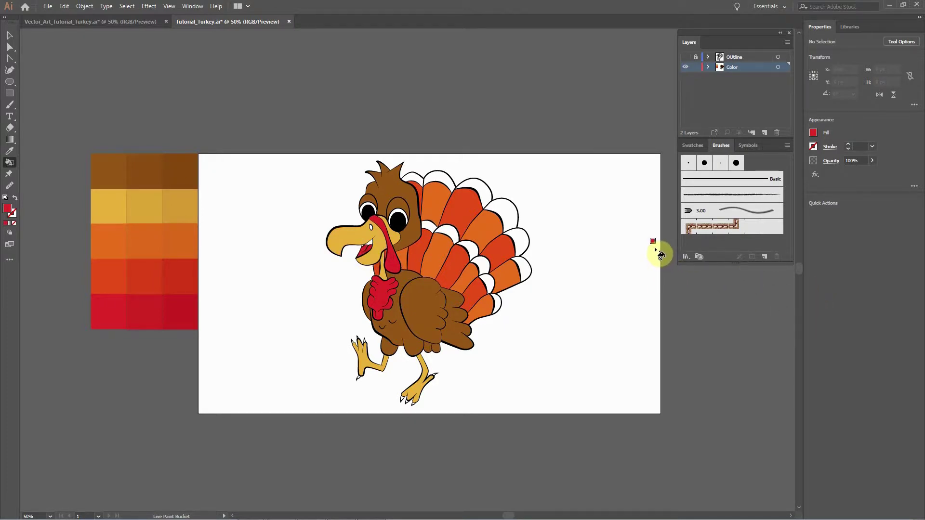
{"action": "key", "text": "ctrl+plus"}
{"action": "key", "text": "ctrl+plus"}
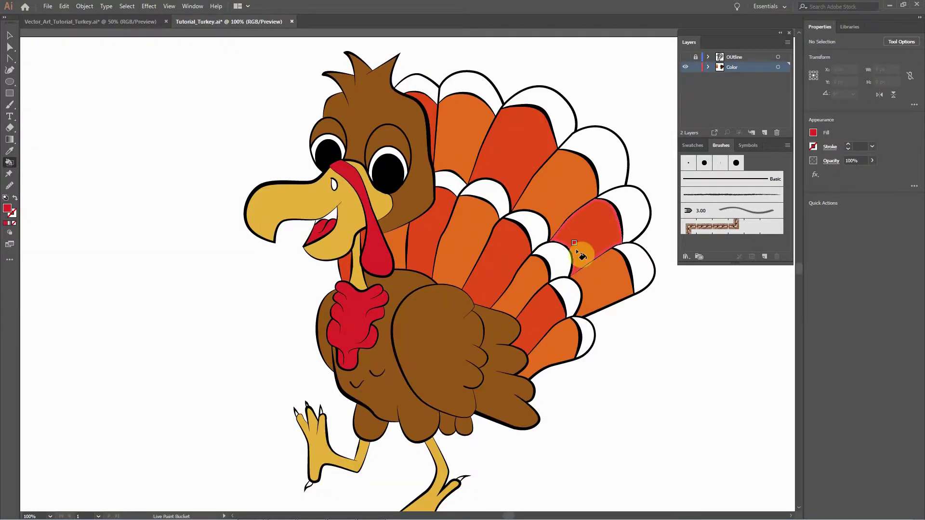
{"action": "scroll", "coordinate": [458, 269], "scroll_direction": "down", "scroll_amount": 2}
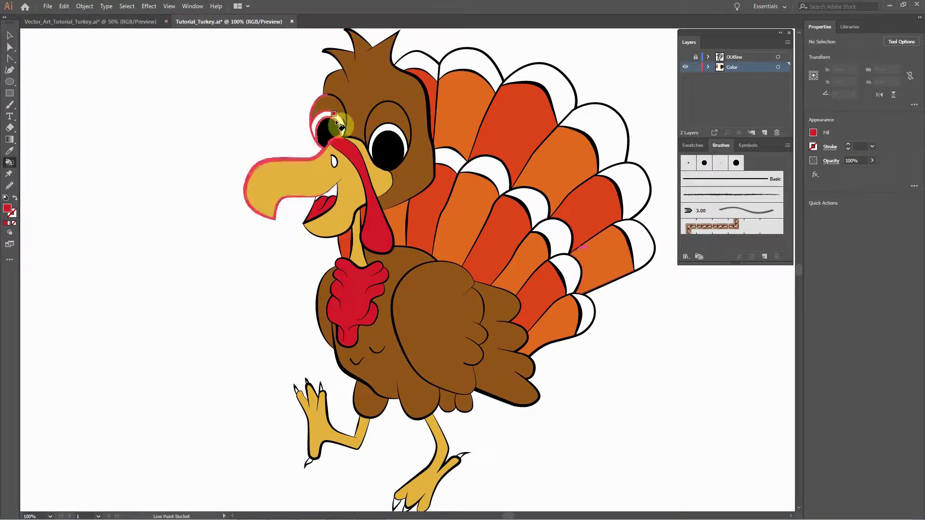
{"action": "scroll", "coordinate": [315, 428], "scroll_direction": "down", "scroll_amount": 2}
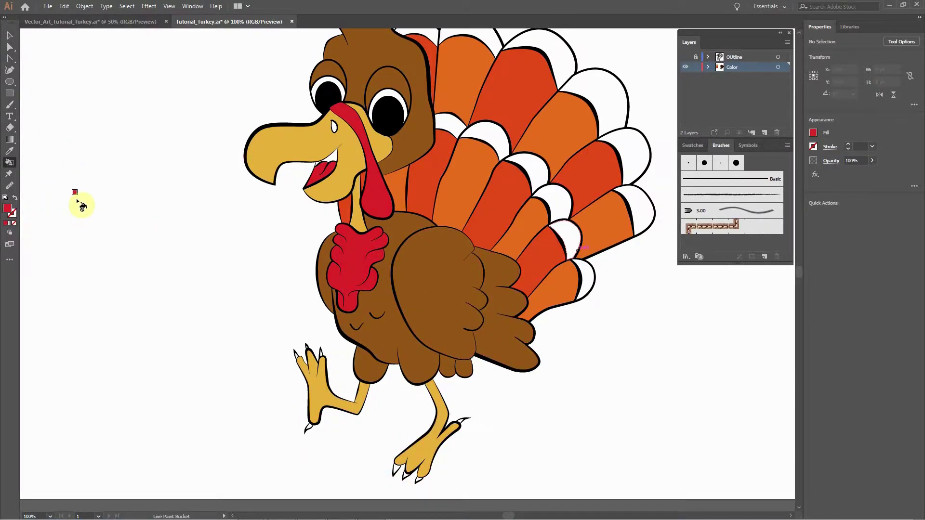
Set the fill to dark grey 333333 and fill the inside of the turkey's open mouth with it.
{"action": "scroll", "coordinate": [78, 200], "scroll_direction": "up", "scroll_amount": 3}
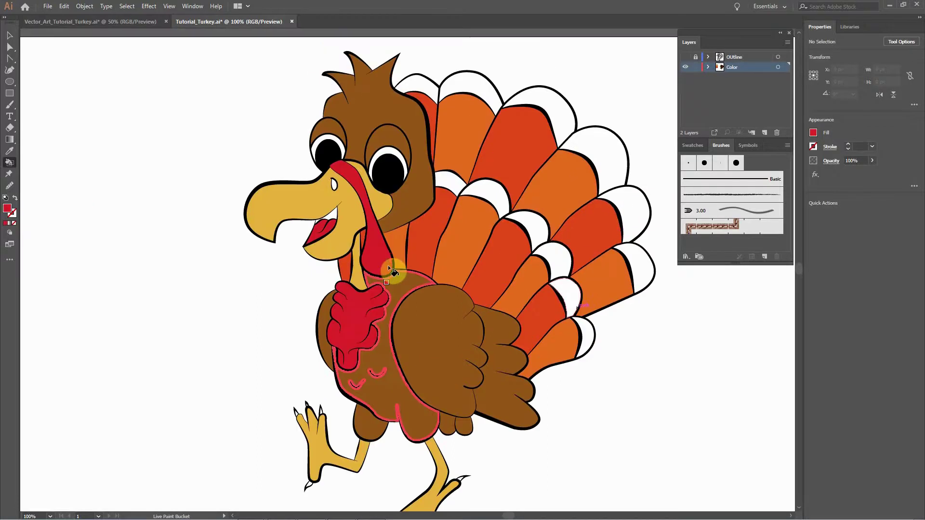
{"action": "double_click", "coordinate": [7, 209]}
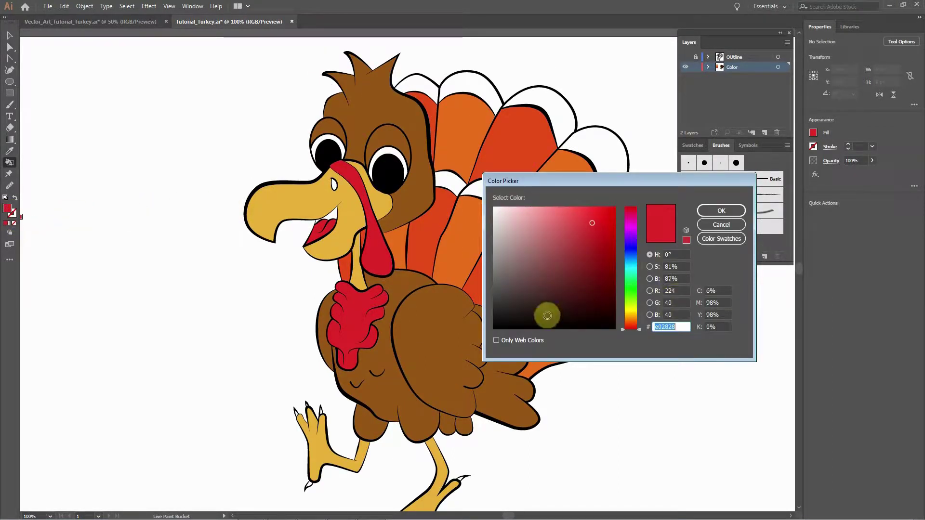
{"action": "left_click", "coordinate": [528, 275]}
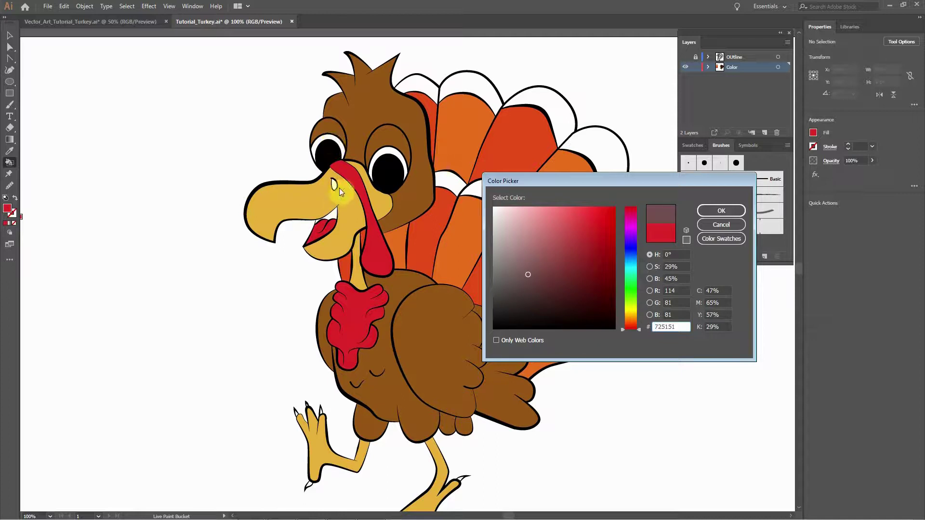
{"action": "mouse_move", "coordinate": [503, 309]}
{"action": "left_mouse_down"}
{"action": "mouse_move", "coordinate": [490, 290]}
{"action": "mouse_move", "coordinate": [475, 295]}
{"action": "left_mouse_up"}
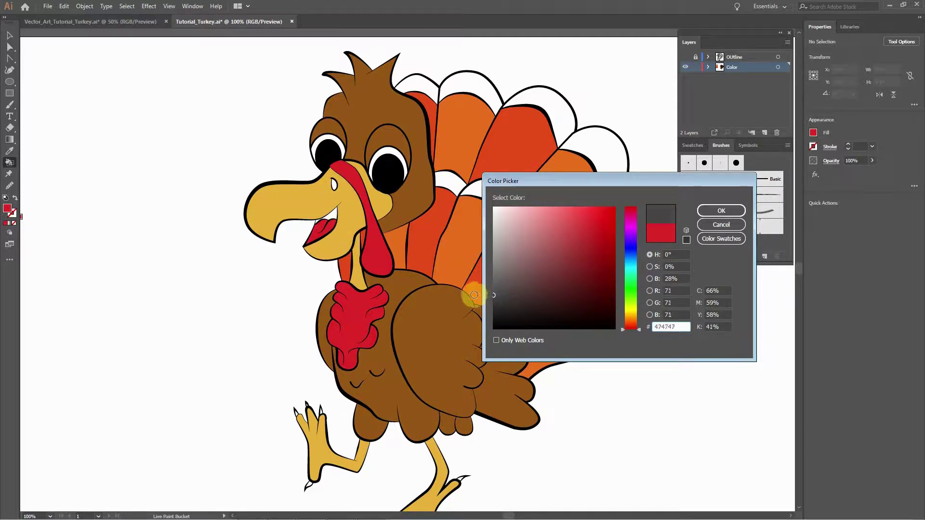
{"action": "left_click", "coordinate": [527, 276]}
{"action": "mouse_move", "coordinate": [529, 275]}
{"action": "left_mouse_down"}
{"action": "mouse_move", "coordinate": [487, 298]}
{"action": "mouse_move", "coordinate": [480, 336]}
{"action": "mouse_move", "coordinate": [477, 304]}
{"action": "left_mouse_up"}
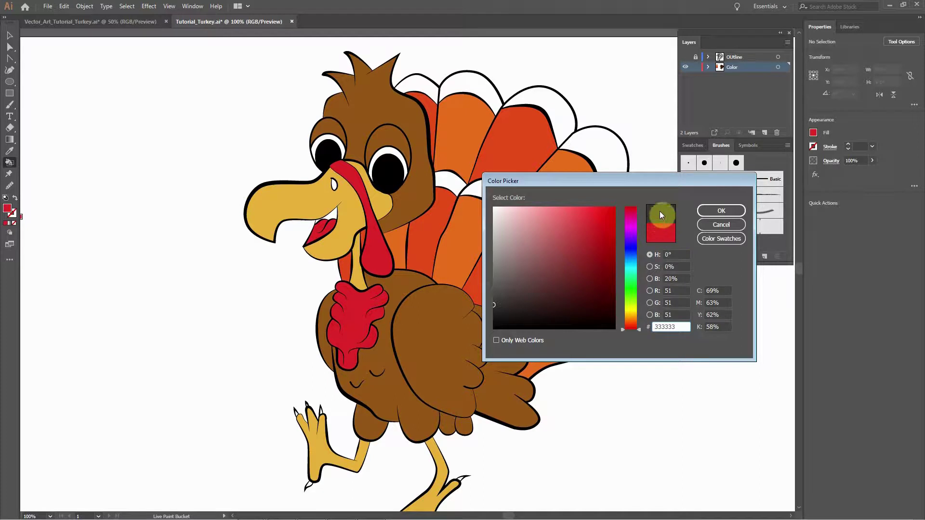
{"action": "left_click", "coordinate": [704, 211]}
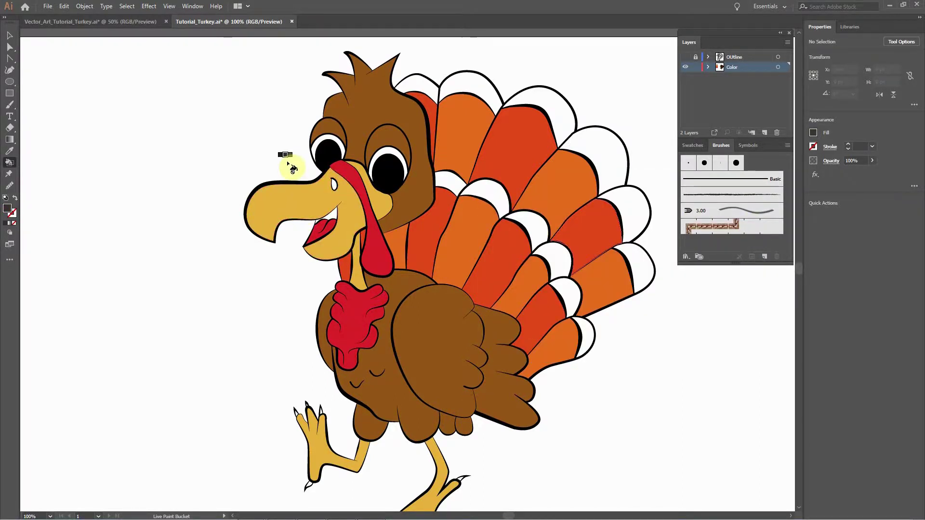
{"action": "left_click", "coordinate": [330, 214]}
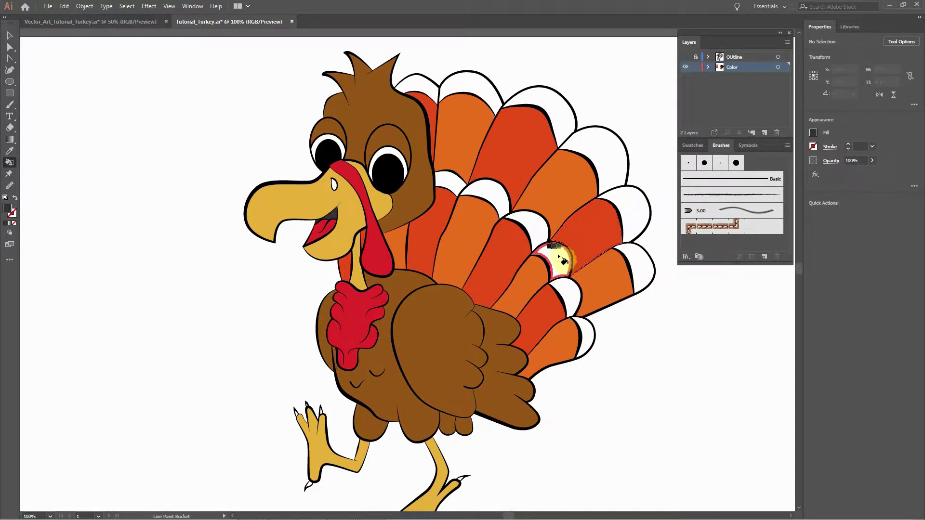
Set the fill to pure black 000000 and fill the nostril on the turkey's beak with it.
{"action": "double_click", "coordinate": [6, 211]}
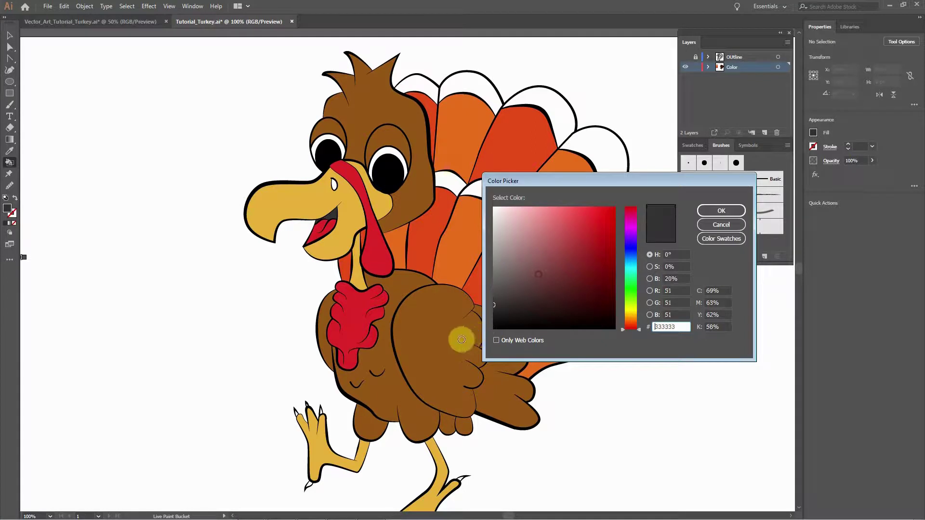
{"action": "left_click_drag", "start_coordinate": [505, 314], "coordinate": [475, 330]}
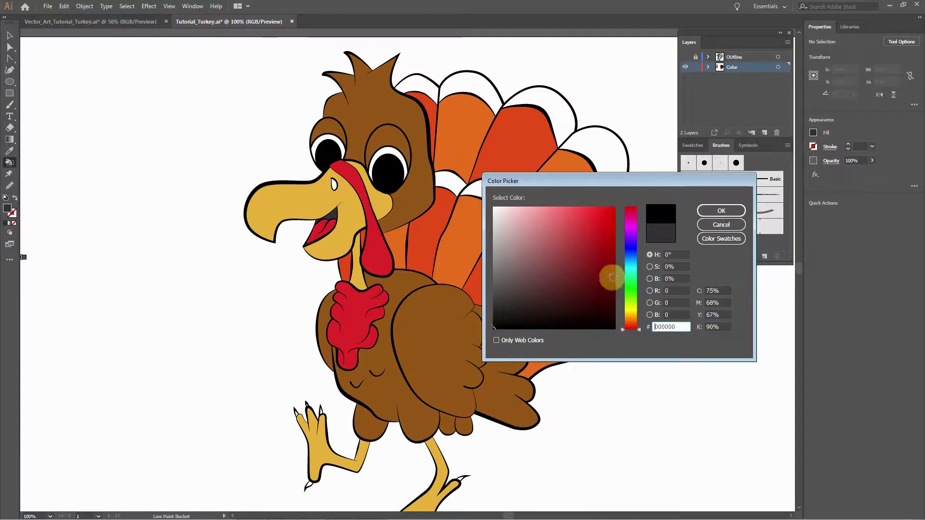
{"action": "left_click", "coordinate": [730, 211]}
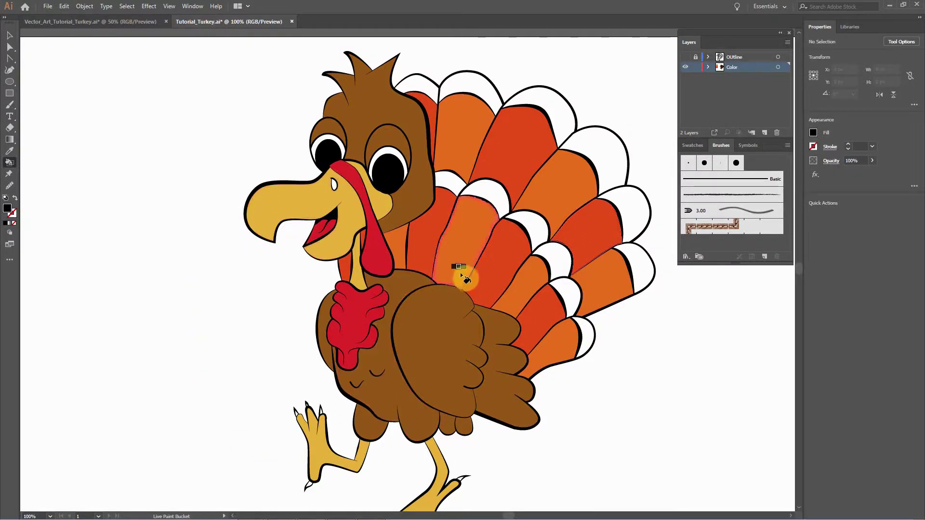
{"action": "left_click", "coordinate": [334, 184]}
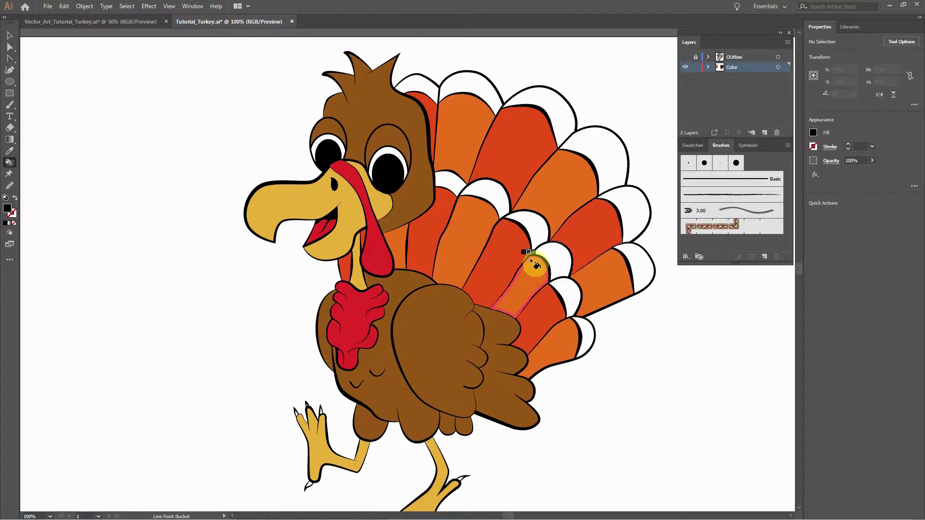
Set the fill to near-black grey 2b2b2b and fill the inside of the turkey's mouth with it.
{"action": "double_click", "coordinate": [7, 208]}
{"action": "left_click", "coordinate": [491, 315]}
{"action": "left_click_drag", "start_coordinate": [491, 315], "coordinate": [488, 310]}
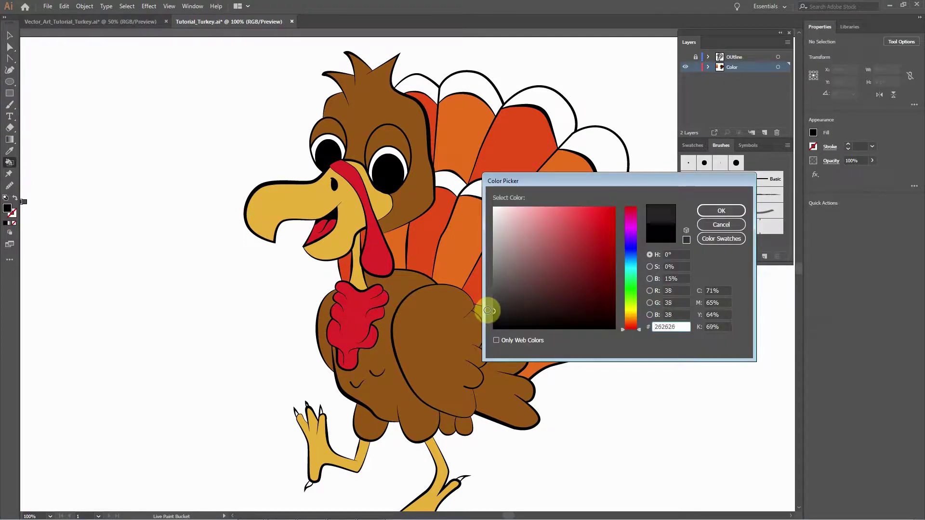
{"action": "left_click", "coordinate": [721, 211]}
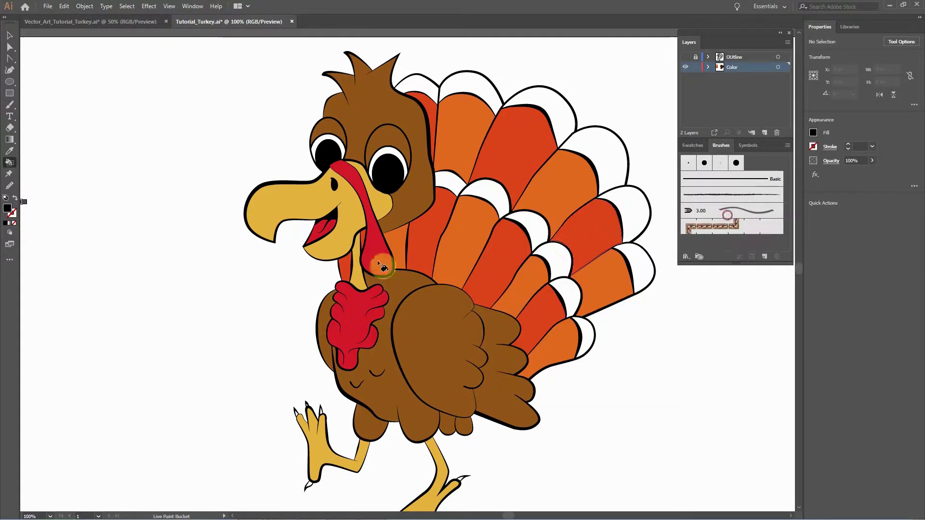
{"action": "left_click", "coordinate": [336, 215]}
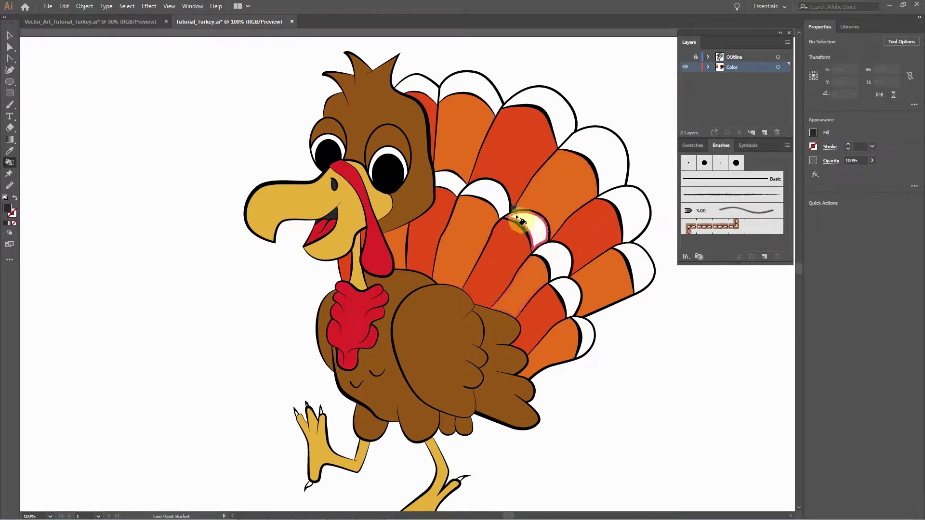
Pick a medium blue fill and try it around the pupils in both of the turkey's eyes.
{"action": "key", "text": "ctrl+minus"}
{"action": "key", "text": "ctrl+minus"}
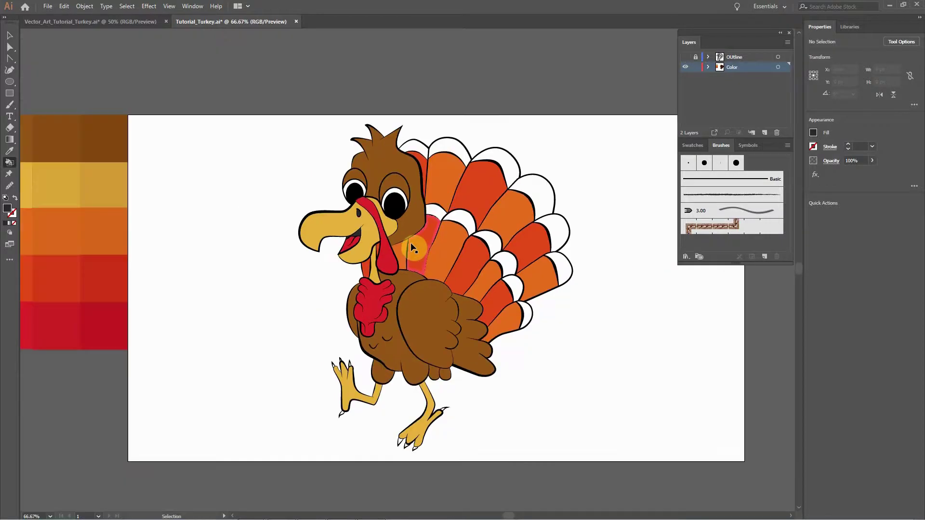
{"action": "key", "text": "ctrl+plus"}
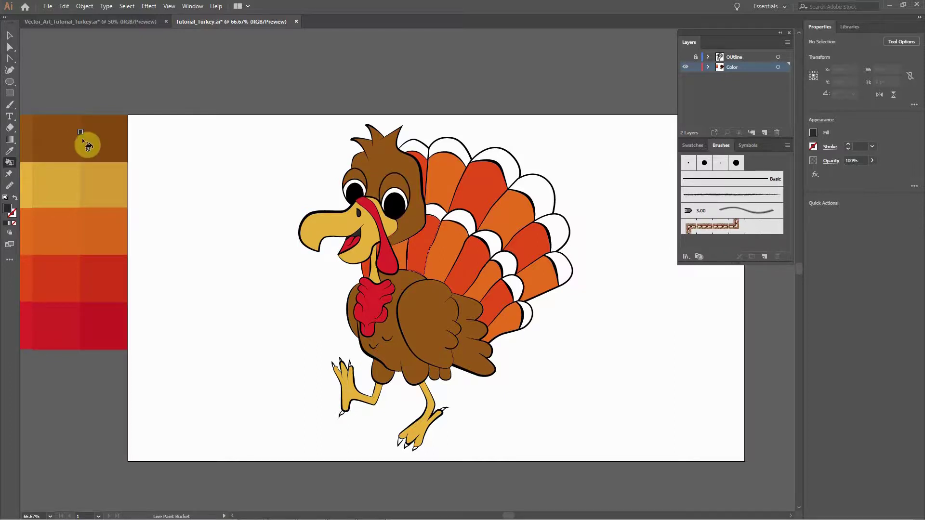
{"action": "double_click", "coordinate": [7, 209]}
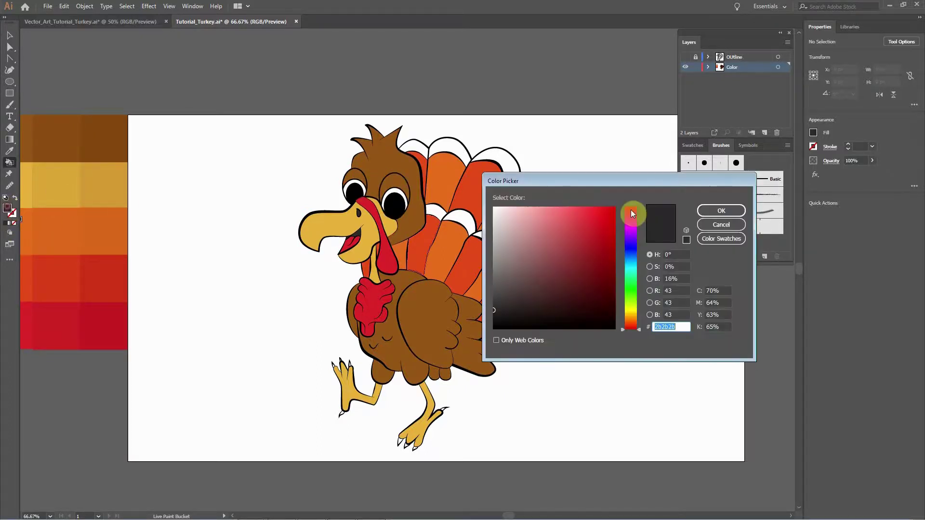
{"action": "left_click", "coordinate": [628, 250]}
{"action": "mouse_move", "coordinate": [633, 259]}
{"action": "left_mouse_down"}
{"action": "mouse_move", "coordinate": [636, 273]}
{"action": "mouse_move", "coordinate": [632, 256]}
{"action": "mouse_move", "coordinate": [556, 229]}
{"action": "left_mouse_up"}
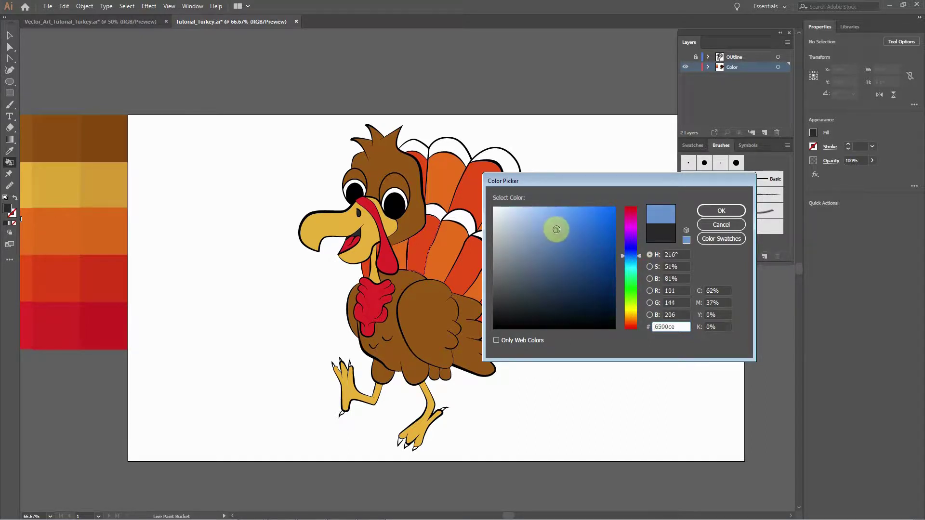
{"action": "left_click", "coordinate": [633, 273]}
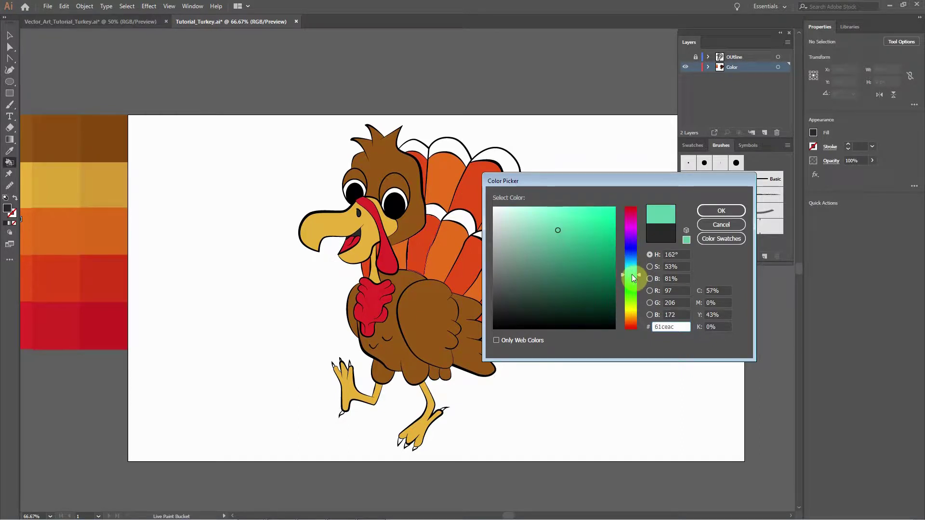
{"action": "left_click_drag", "start_coordinate": [630, 277], "coordinate": [631, 251]}
{"action": "mouse_move", "coordinate": [590, 221]}
{"action": "left_mouse_down"}
{"action": "mouse_move", "coordinate": [562, 225]}
{"action": "mouse_move", "coordinate": [582, 219]}
{"action": "left_mouse_up"}
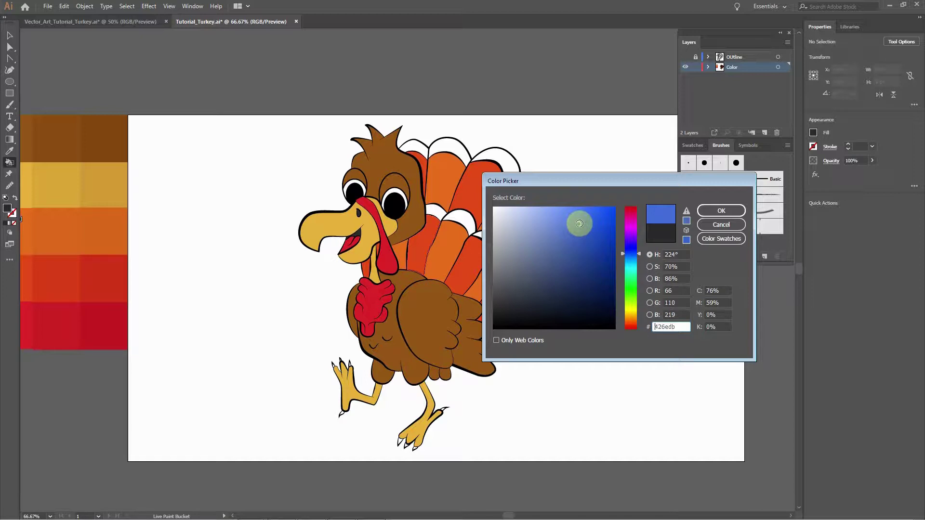
{"action": "left_click", "coordinate": [717, 211]}
{"action": "left_click", "coordinate": [400, 198]}
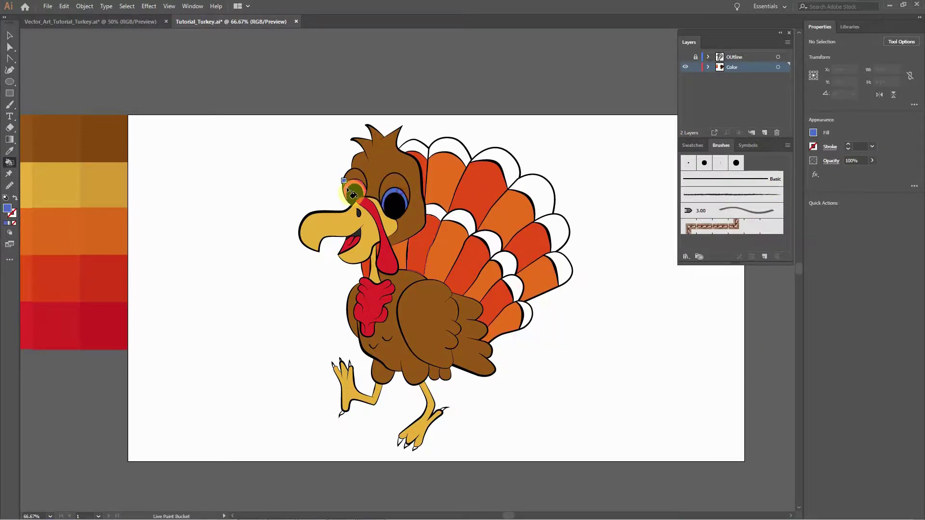
{"action": "left_click", "coordinate": [356, 189]}
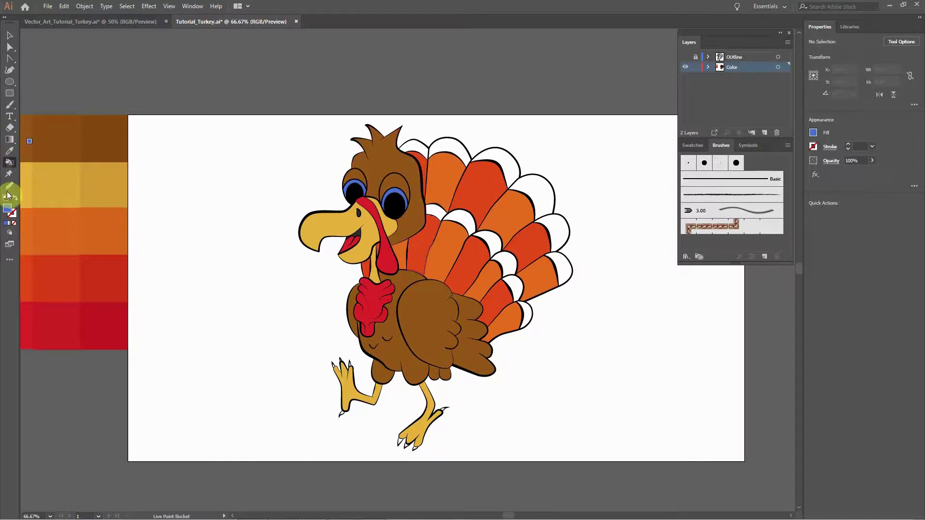
Set the fill to white and fill the areas around the pupils in both eyes with it.
{"action": "double_click", "coordinate": [9, 212]}
{"action": "left_click_drag", "start_coordinate": [551, 246], "coordinate": [497, 184]}
{"action": "left_click", "coordinate": [721, 208]}
{"action": "left_click", "coordinate": [391, 191]}
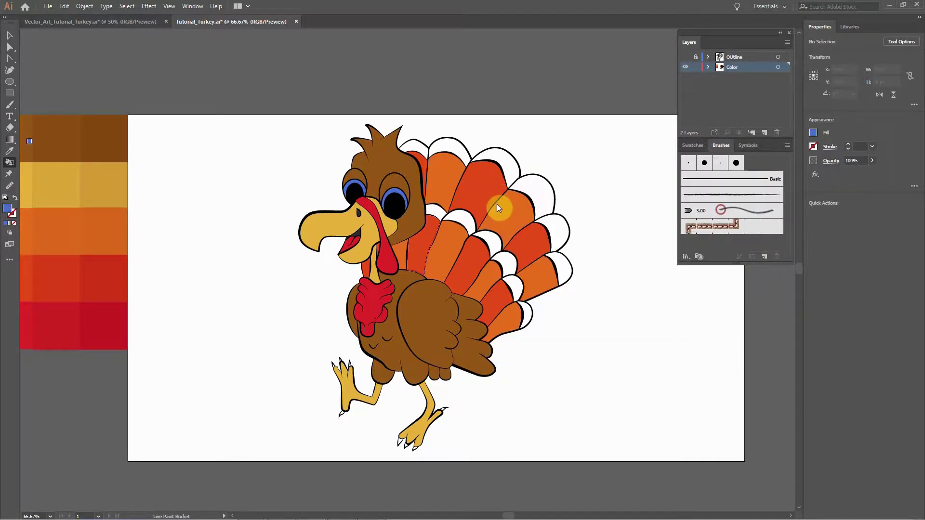
{"action": "left_click", "coordinate": [356, 189]}
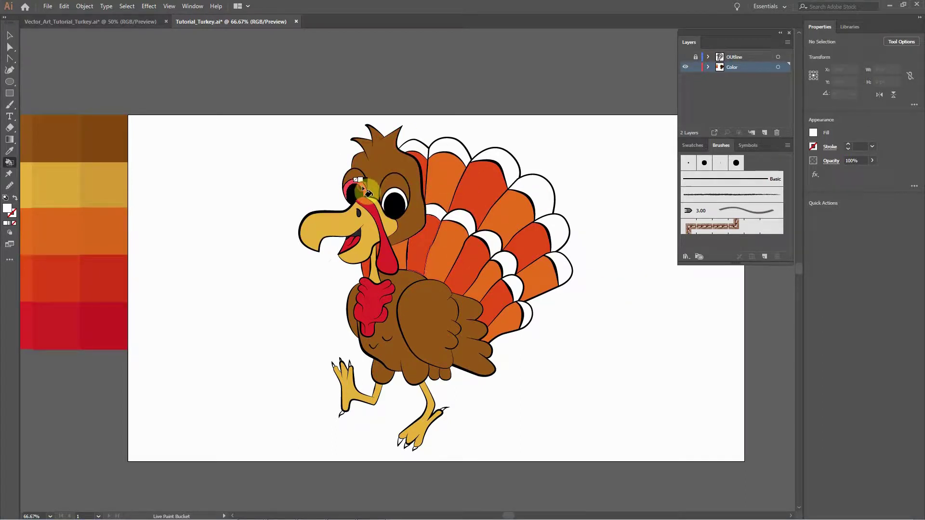
{"action": "left_click", "coordinate": [392, 193]}
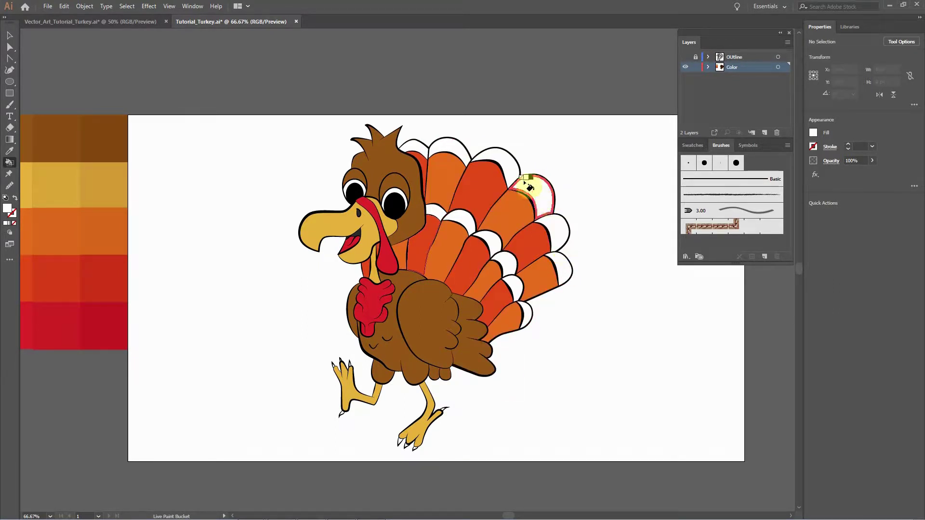
Place the darkest brown swatch behind an upper feather tip to check for unfilled areas, and return it to the palette.
{"action": "left_click", "coordinate": [10, 35]}
{"action": "left_click_drag", "start_coordinate": [107, 134], "coordinate": [566, 239]}
{"action": "key", "text": "ctrl+z"}
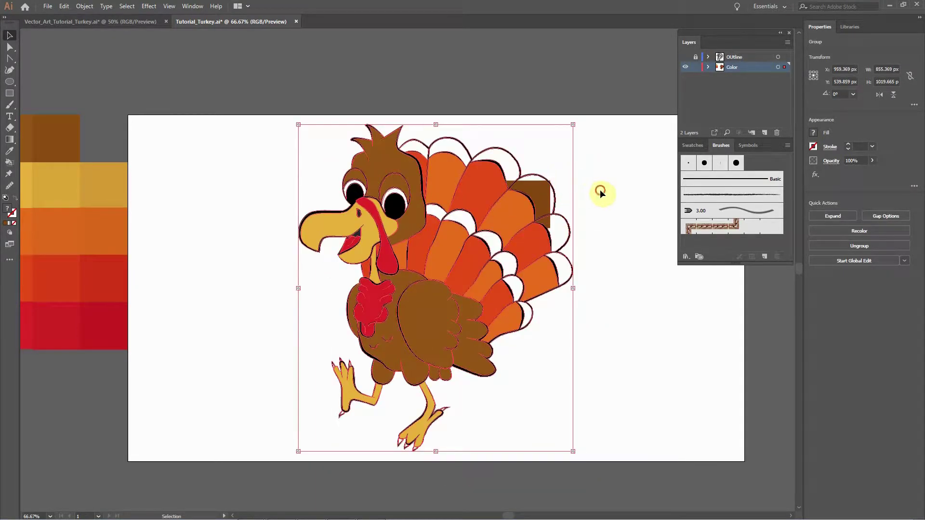
{"action": "left_click_drag", "start_coordinate": [535, 191], "coordinate": [114, 142]}
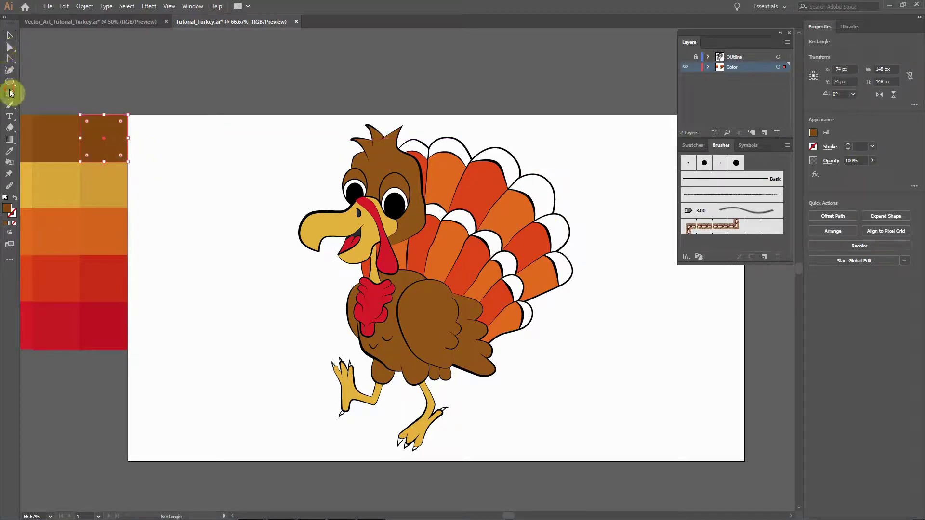
{"action": "left_click", "coordinate": [211, 46]}
Draw a rectangle about 985 by 1103 px over the whole turkey and fill it with medium grey.
{"action": "left_click", "coordinate": [9, 93]}
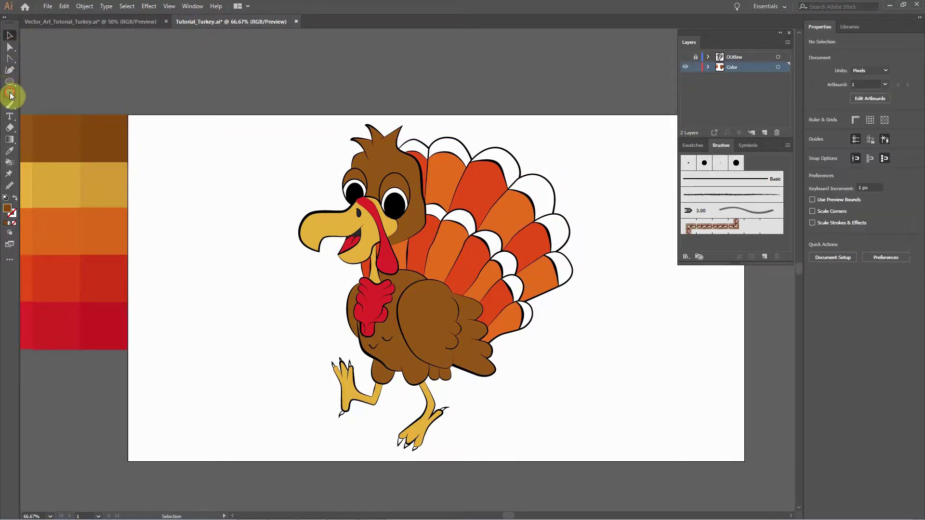
{"action": "left_click_drag", "start_coordinate": [261, 115], "coordinate": [595, 457]}
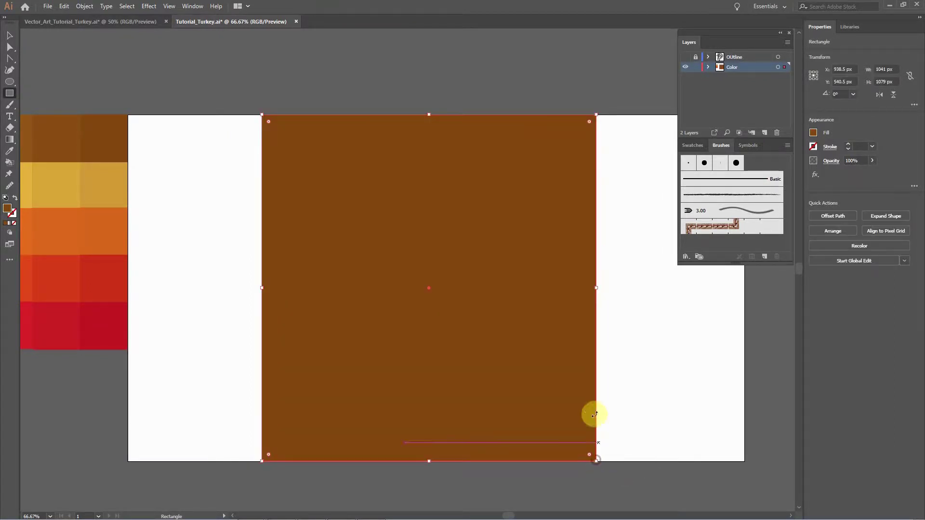
{"action": "key", "text": "ctrl+z"}
{"action": "left_click_drag", "start_coordinate": [273, 107], "coordinate": [589, 460]}
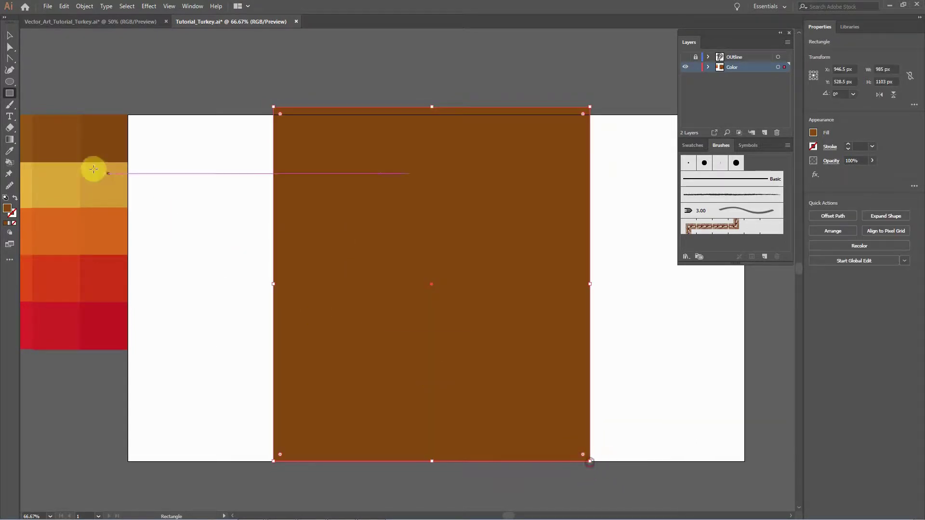
{"action": "double_click", "coordinate": [7, 210]}
{"action": "left_click_drag", "start_coordinate": [528, 268], "coordinate": [495, 252]}
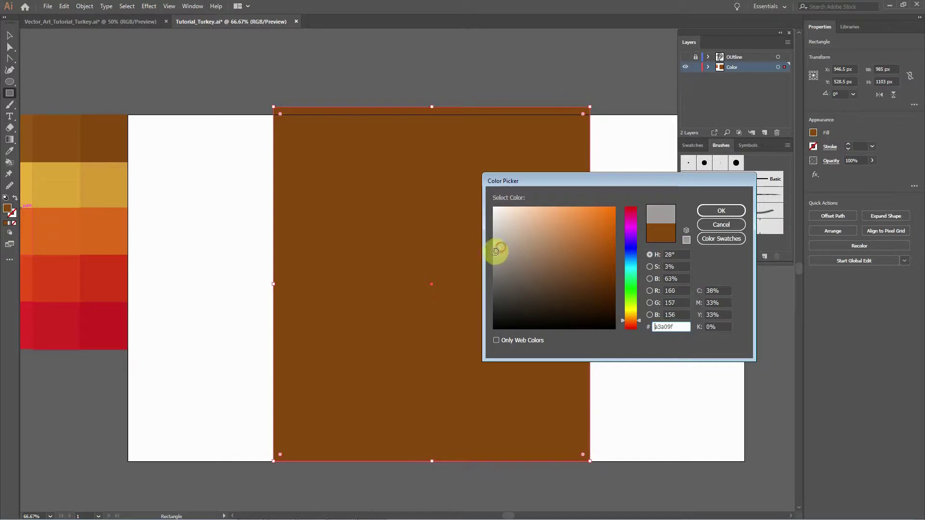
{"action": "left_click", "coordinate": [721, 211]}
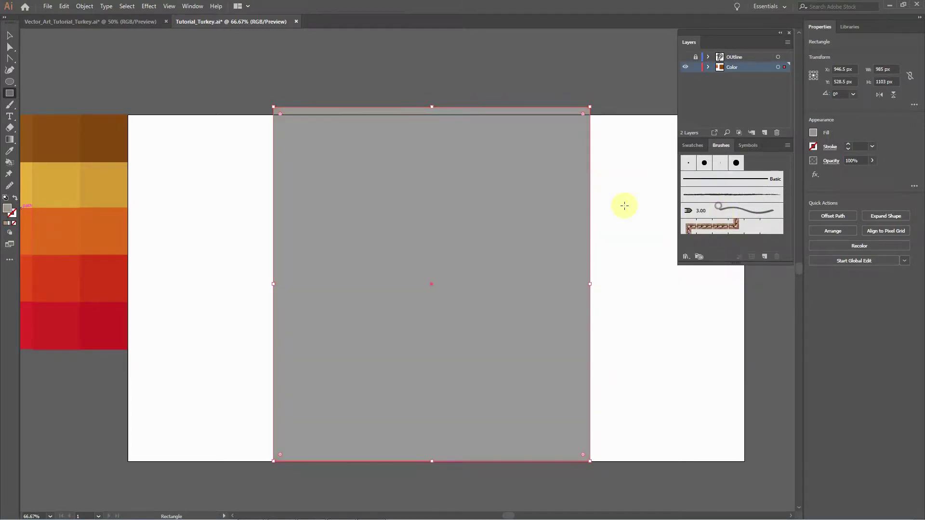
Send the grey rectangle to the back, behind the turkey, and deselect it.
{"action": "right_click", "coordinate": [553, 207]}
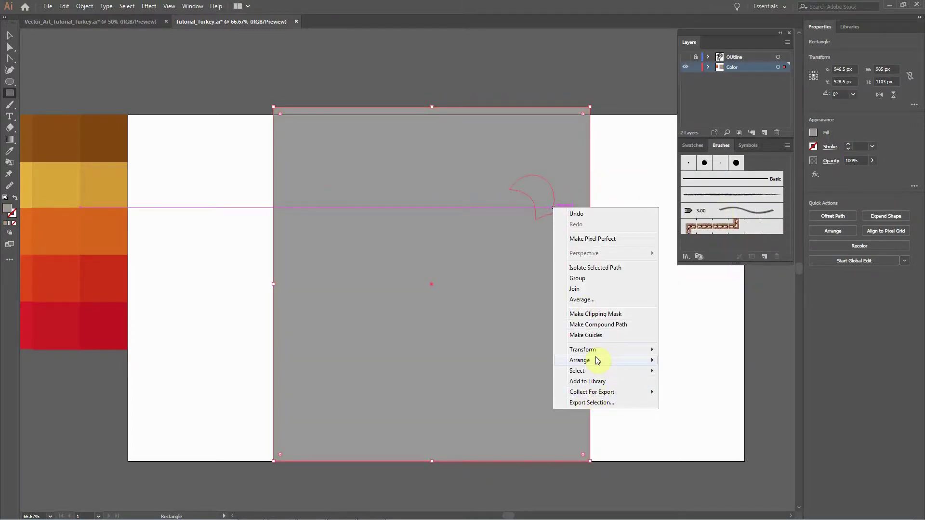
{"action": "mouse_move", "coordinate": [597, 360]}
{"action": "left_click", "coordinate": [694, 360]}
{"action": "right_click", "coordinate": [486, 319]}
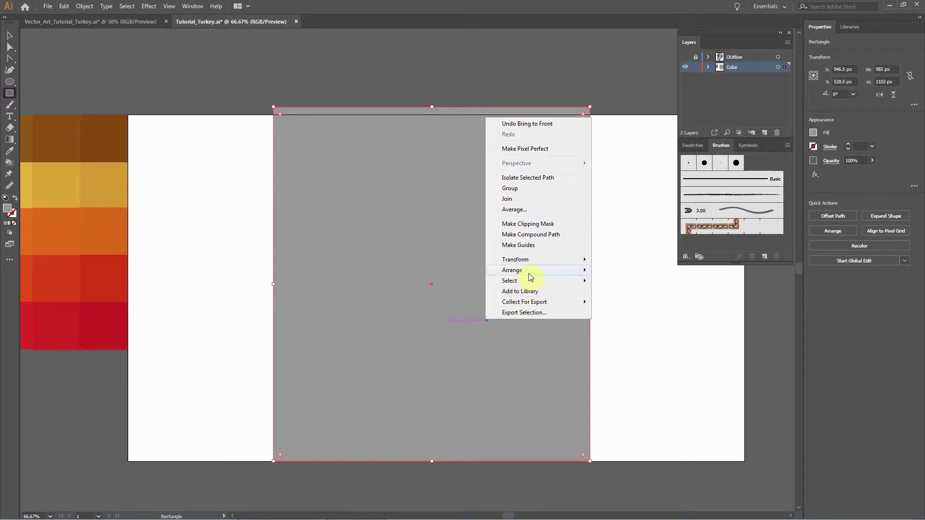
{"action": "mouse_move", "coordinate": [529, 277]}
{"action": "left_click", "coordinate": [637, 303]}
{"action": "left_click", "coordinate": [9, 36]}
{"action": "left_click", "coordinate": [320, 82]}
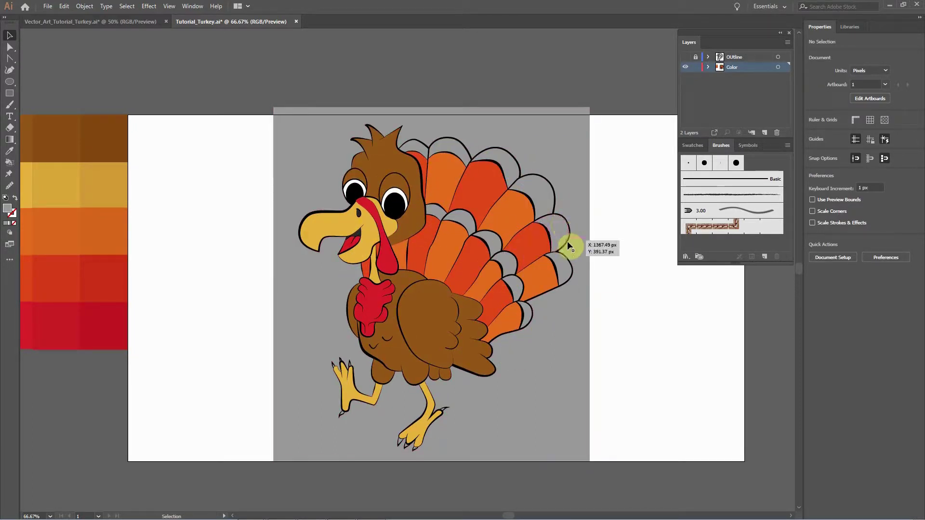
Shorten the grey rectangle from above to a height of 1079 px so it meets the artboard's upper edge, and deselect it.
{"action": "left_click", "coordinate": [443, 114]}
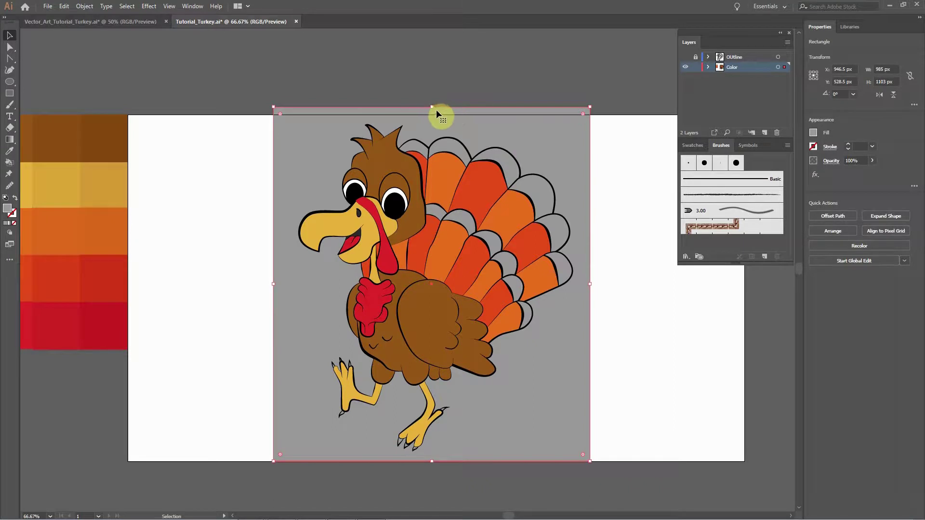
{"action": "left_click_drag", "start_coordinate": [431, 107], "coordinate": [431, 116]}
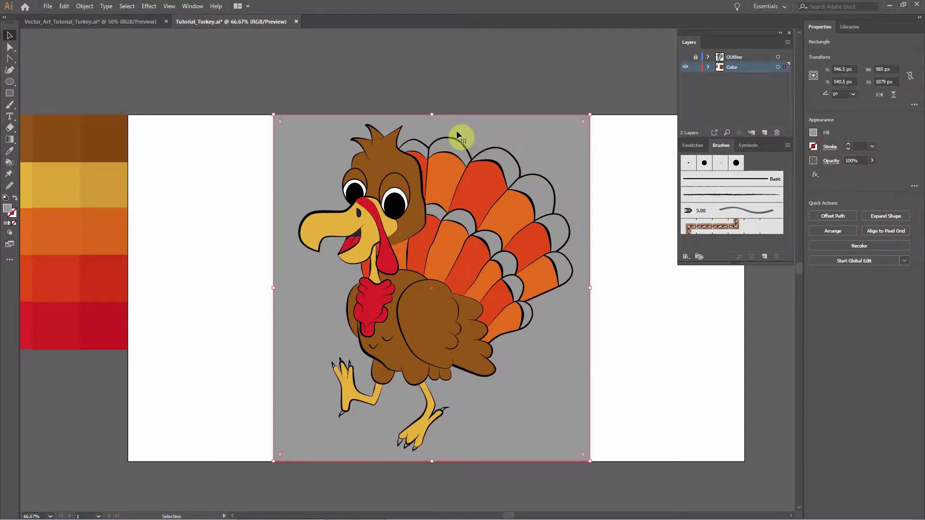
{"action": "left_click", "coordinate": [513, 81]}
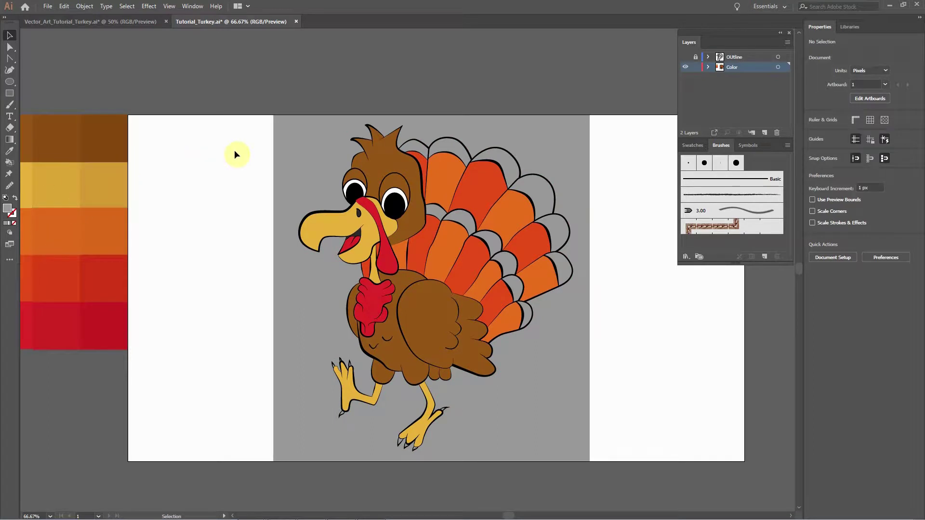
Set the fill to white and fill the six tips of the turkey's outer row of tail feathers with Live Paint.
{"action": "double_click", "coordinate": [5, 211]}
{"action": "left_click", "coordinate": [493, 208]}
{"action": "left_click", "coordinate": [725, 211]}
{"action": "key", "text": "k"}
{"action": "left_click", "coordinate": [418, 147]}
{"action": "left_click", "coordinate": [448, 148]}
{"action": "left_click", "coordinate": [505, 166]}
{"action": "left_click", "coordinate": [542, 195]}
{"action": "left_click", "coordinate": [558, 238]}
{"action": "left_click", "coordinate": [564, 272]}
Fill the six tips of the inner row of tail feathers with white.
{"action": "left_click", "coordinate": [529, 319]}
{"action": "left_click", "coordinate": [515, 289]}
{"action": "left_click", "coordinate": [509, 260]}
{"action": "left_click", "coordinate": [491, 242]}
{"action": "left_click", "coordinate": [460, 219]}
{"action": "left_click", "coordinate": [436, 209]}
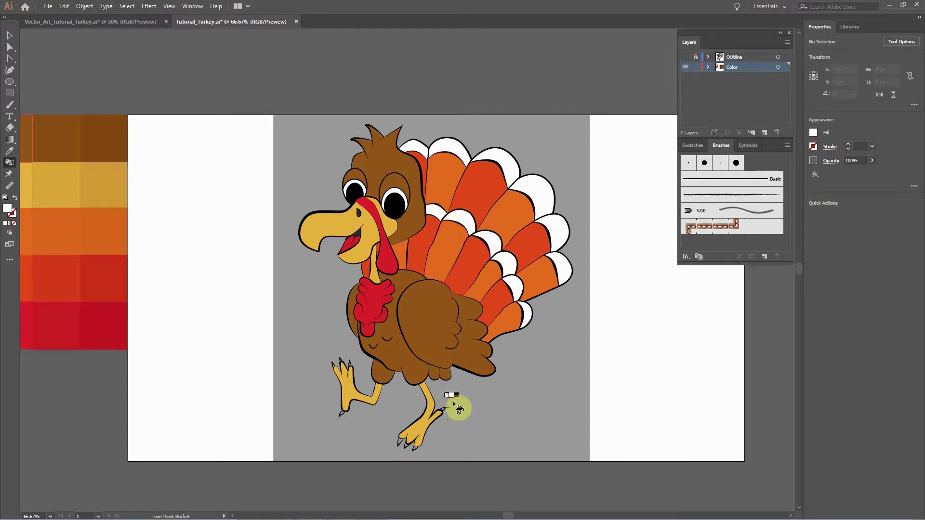
Fill all the claws on both of the turkey's feet with white and return to the Selection tool.
{"action": "left_click", "coordinate": [340, 415]}
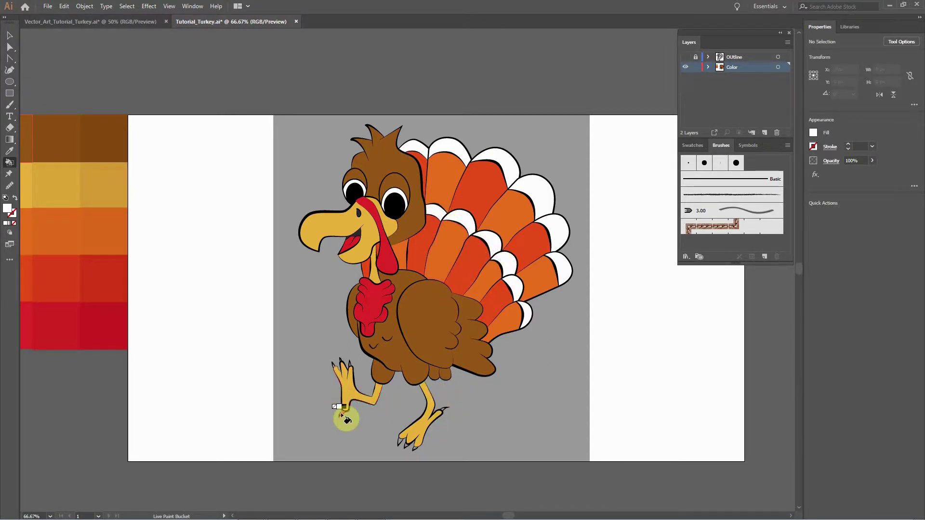
{"action": "left_click", "coordinate": [405, 447]}
{"action": "left_click", "coordinate": [400, 441]}
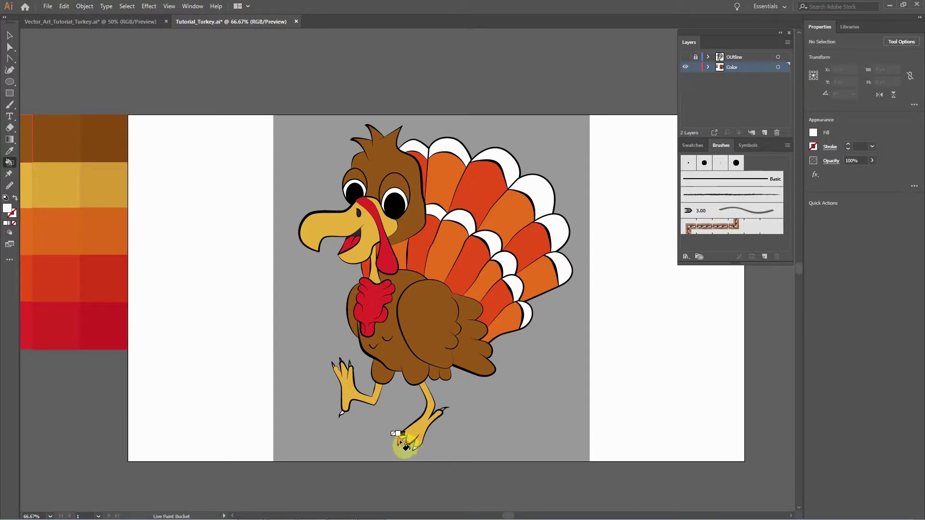
{"action": "left_click", "coordinate": [443, 411]}
{"action": "left_click", "coordinate": [333, 366]}
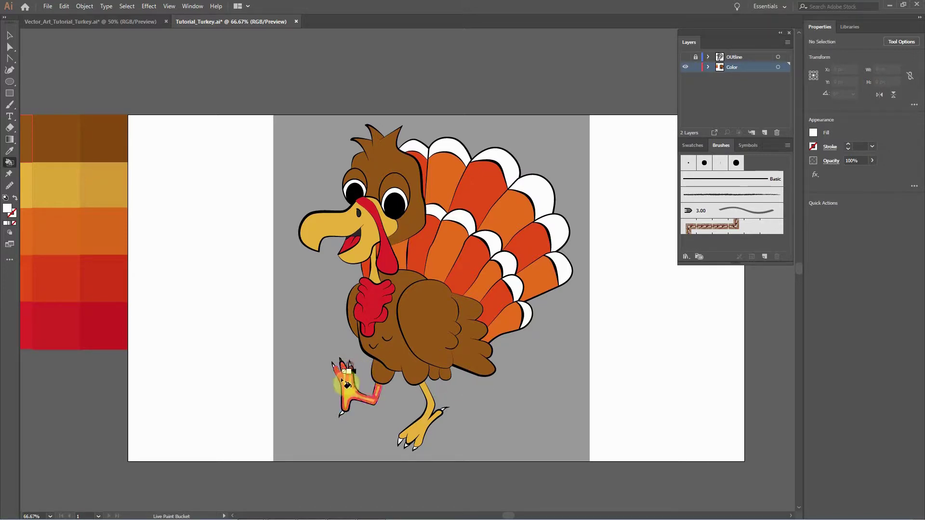
{"action": "key", "text": "ctrl+plus"}
{"action": "key", "text": "ctrl+plus"}
{"action": "key", "text": "ctrl+plus"}
{"action": "key", "text": "space"}
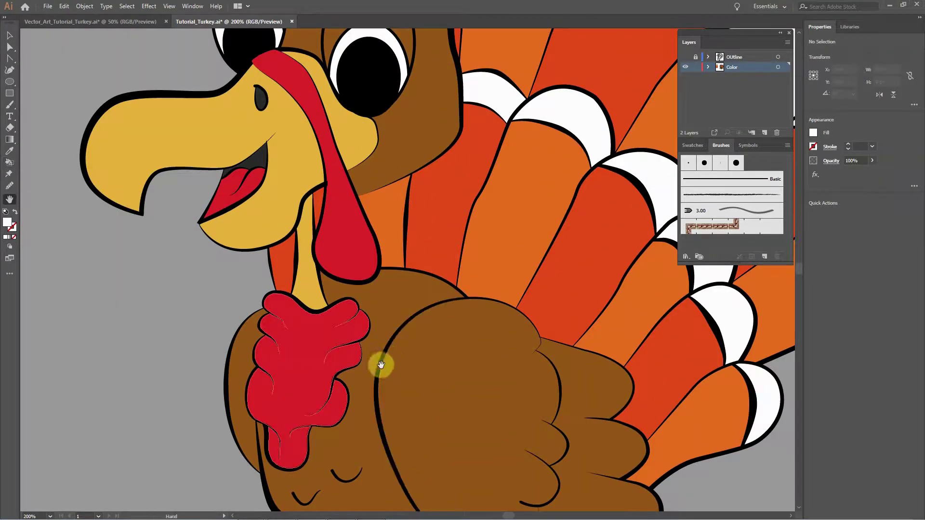
{"action": "left_click_drag", "start_coordinate": [326, 386], "coordinate": [489, 130]}
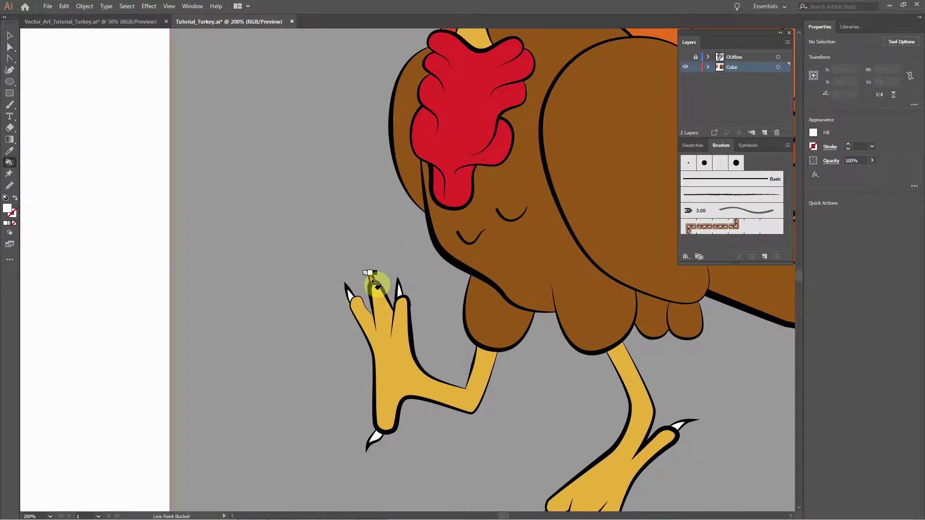
{"action": "scroll", "coordinate": [522, 300], "scroll_direction": "down", "scroll_amount": 3}
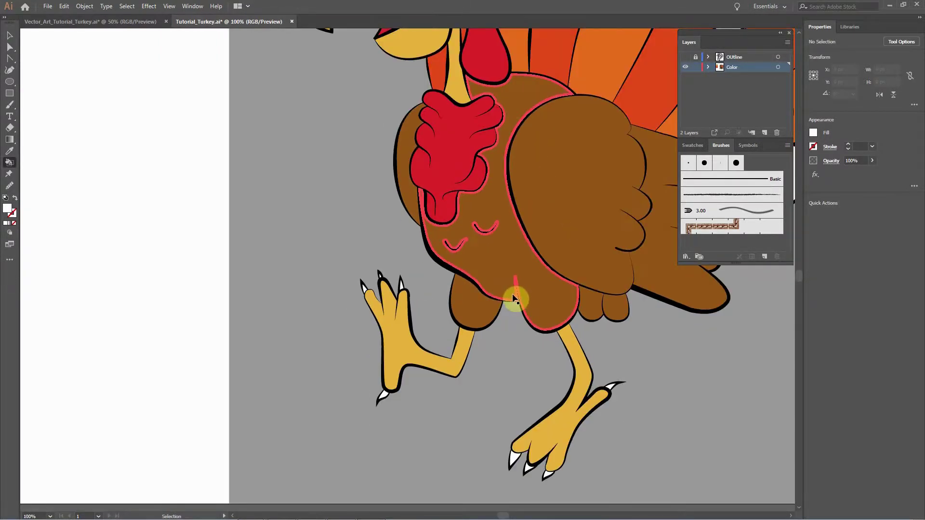
{"action": "key", "text": "space"}
{"action": "left_click_drag", "start_coordinate": [526, 220], "coordinate": [508, 282]}
{"action": "key", "text": "ctrl+minus"}
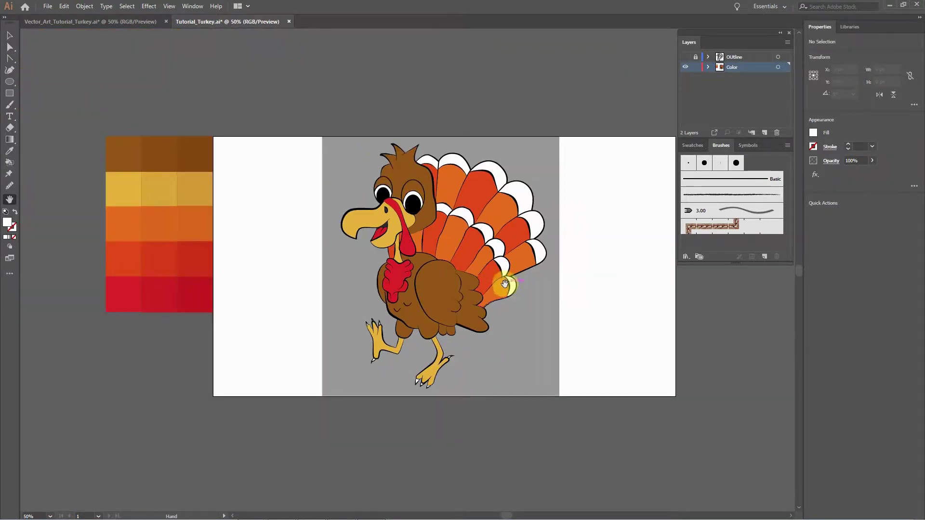
{"action": "left_click", "coordinate": [9, 34]}
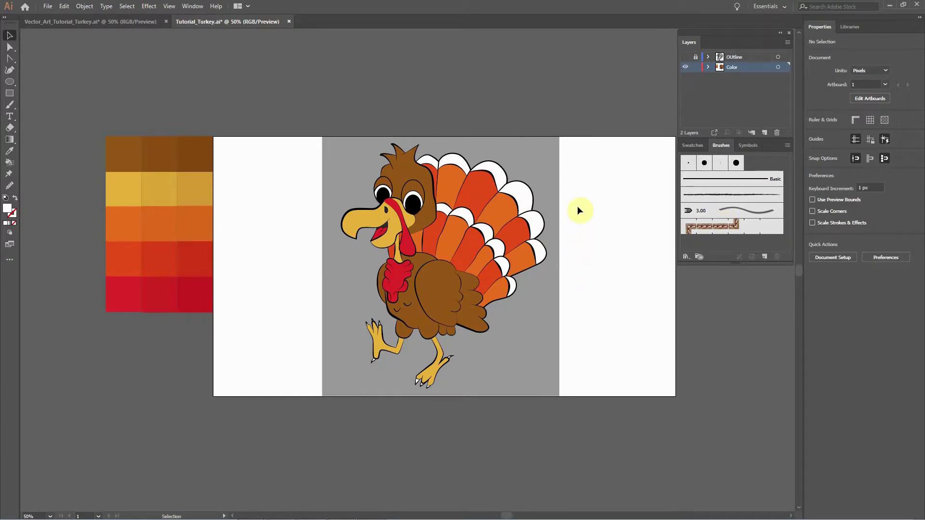
{"action": "scroll", "coordinate": [577, 206], "scroll_direction": "down", "scroll_amount": 3}
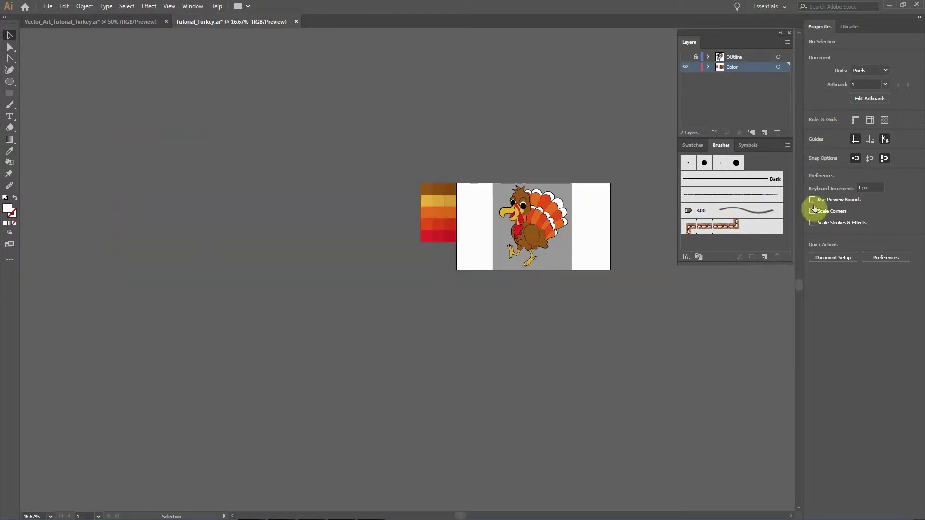
{"action": "left_click_drag", "start_coordinate": [584, 241], "coordinate": [531, 293]}
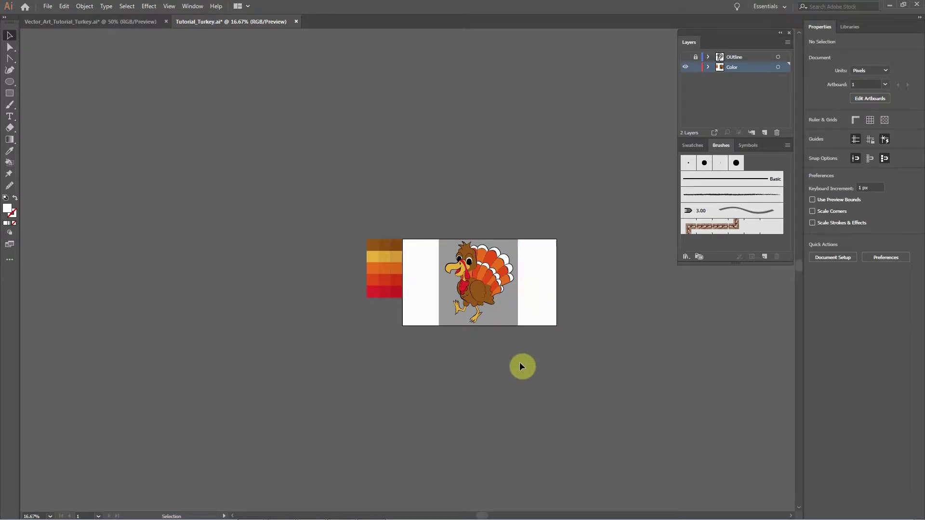
{"action": "key", "text": "ctrl+equal"}
{"action": "key", "text": "ctrl+equal"}
{"action": "scroll", "coordinate": [525, 367], "scroll_direction": "up", "scroll_amount": 2}
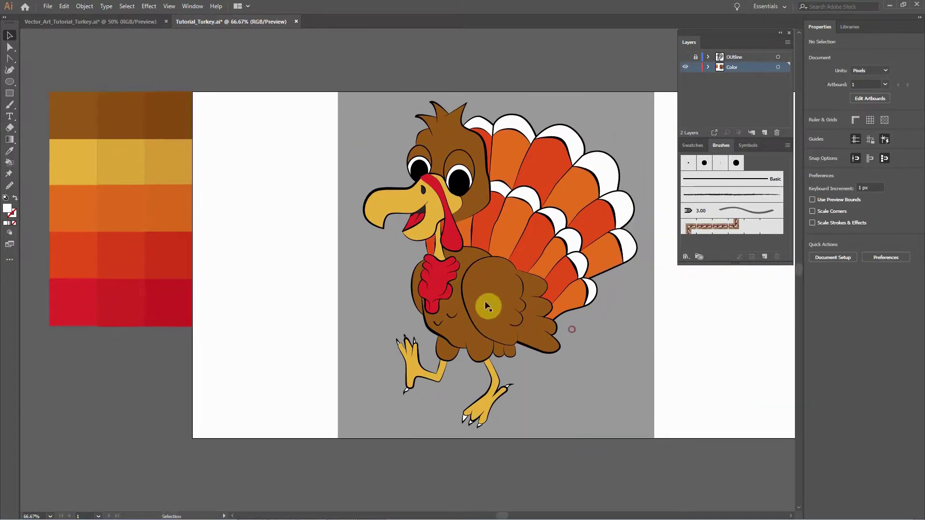
{"action": "left_click_drag", "start_coordinate": [538, 339], "coordinate": [543, 364]}
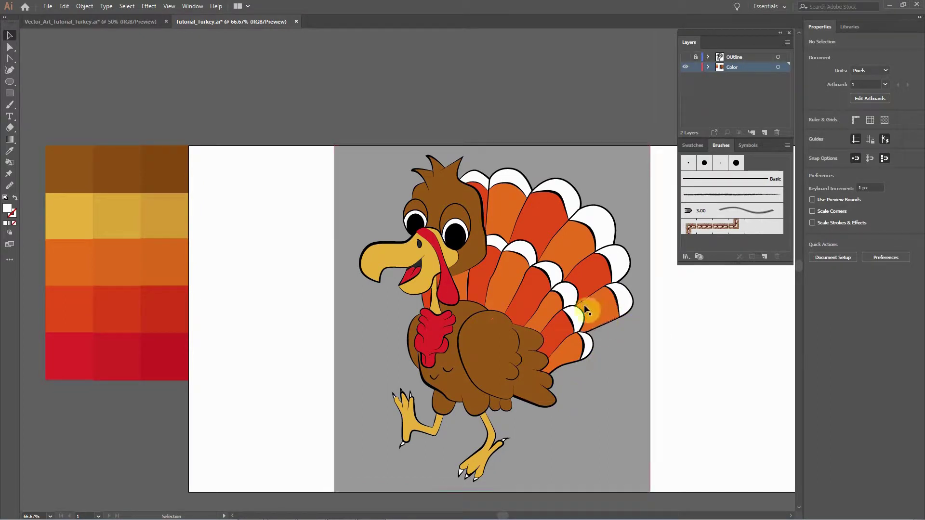
{"action": "mouse_move", "coordinate": [588, 367]}
{"action": "left_mouse_down"}
{"action": "mouse_move", "coordinate": [580, 351]}
{"action": "mouse_move", "coordinate": [595, 367]}
{"action": "left_mouse_up"}
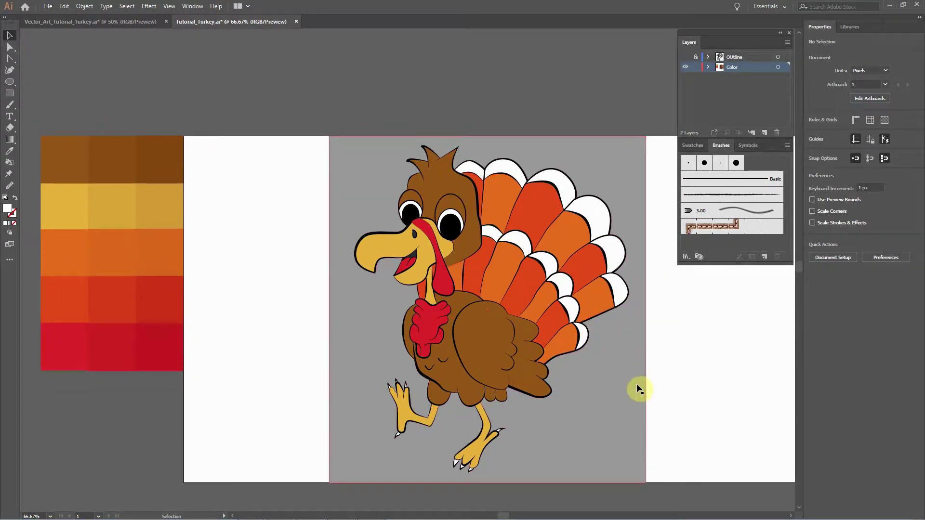
{"action": "mouse_move", "coordinate": [595, 361]}
{"action": "left_mouse_down"}
{"action": "mouse_move", "coordinate": [588, 337]}
{"action": "mouse_move", "coordinate": [594, 370]}
{"action": "mouse_move", "coordinate": [584, 347]}
{"action": "mouse_move", "coordinate": [610, 380]}
{"action": "mouse_move", "coordinate": [599, 362]}
{"action": "left_mouse_up"}
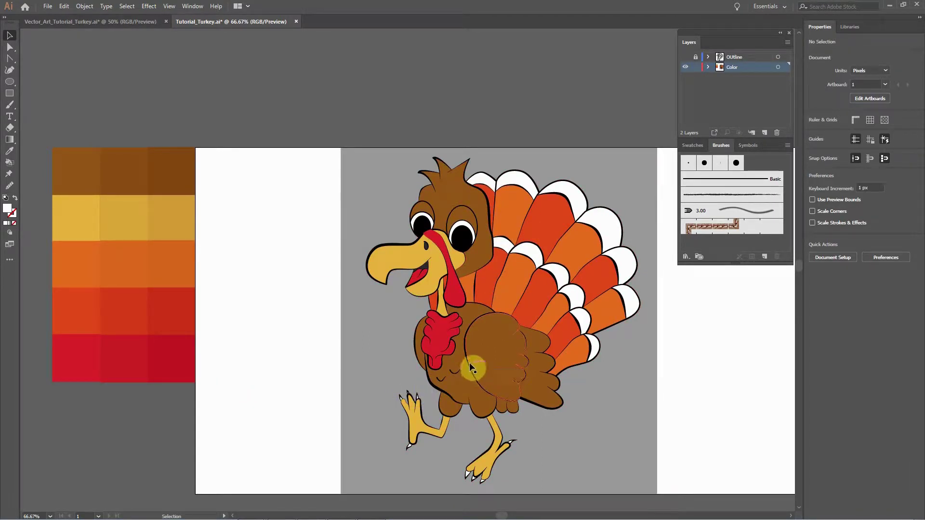
Draw a closed curved shape about 118 by 85 px with the Pencil tool on the grey area beside the turkey's chest.
{"action": "key", "text": "ctrl+1"}
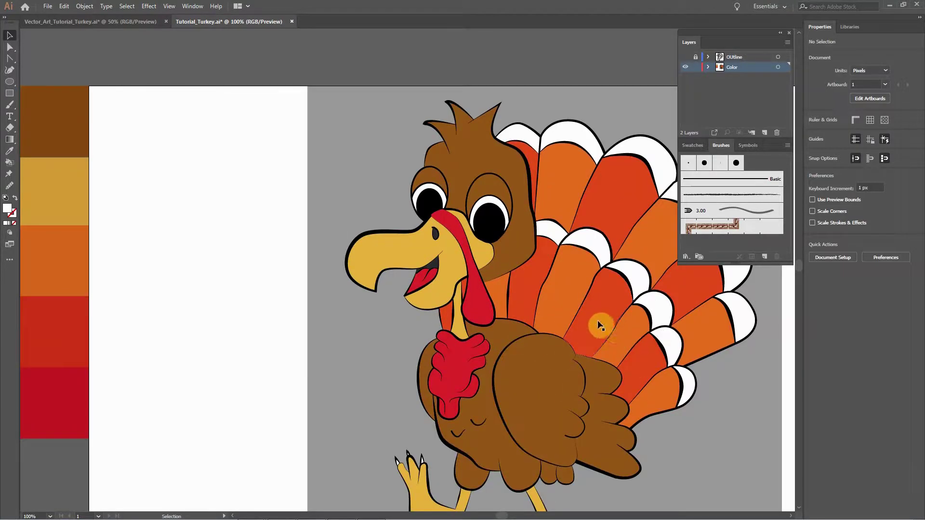
{"action": "key", "text": "ctrl+plus"}
{"action": "key", "text": "ctrl+plus"}
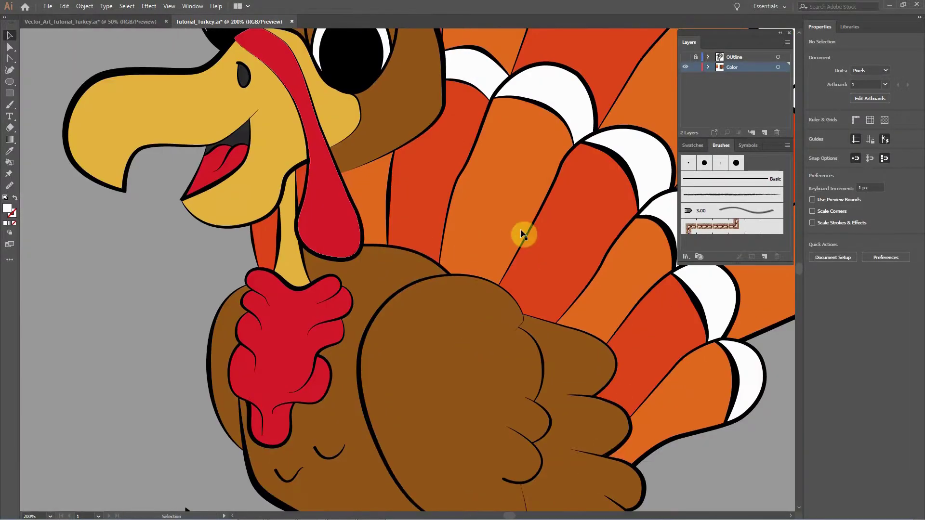
{"action": "left_click_drag", "start_coordinate": [568, 345], "coordinate": [531, 235]}
{"action": "left_click_drag", "start_coordinate": [524, 268], "coordinate": [561, 241]}
{"action": "left_click_drag", "start_coordinate": [544, 307], "coordinate": [584, 287]}
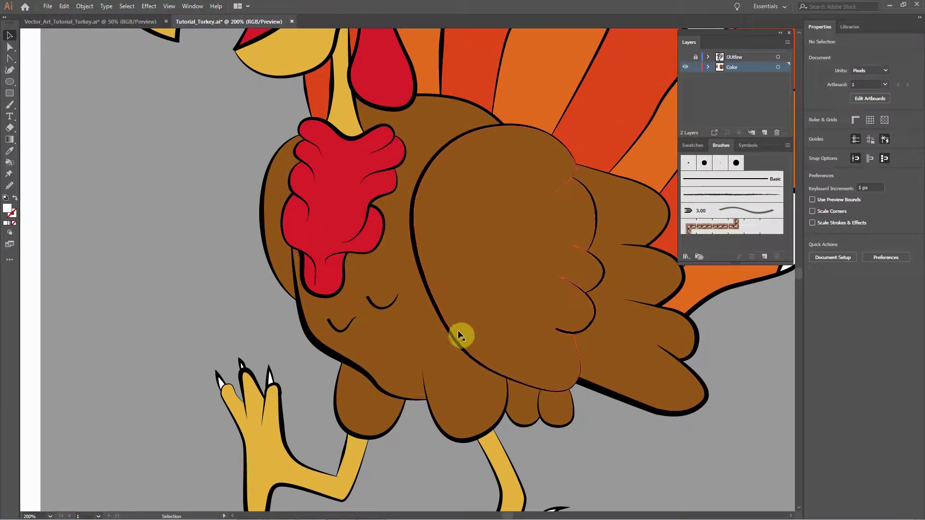
{"action": "left_click_drag", "start_coordinate": [483, 323], "coordinate": [525, 370]}
{"action": "key", "text": "n"}
{"action": "mouse_move", "coordinate": [163, 283]}
{"action": "left_mouse_down"}
{"action": "mouse_move", "coordinate": [198, 316]}
{"action": "mouse_move", "coordinate": [175, 312]}
{"action": "mouse_move", "coordinate": [189, 295]}
{"action": "mouse_move", "coordinate": [228, 333]}
{"action": "left_mouse_up"}
{"action": "key", "text": "ctrl+z"}
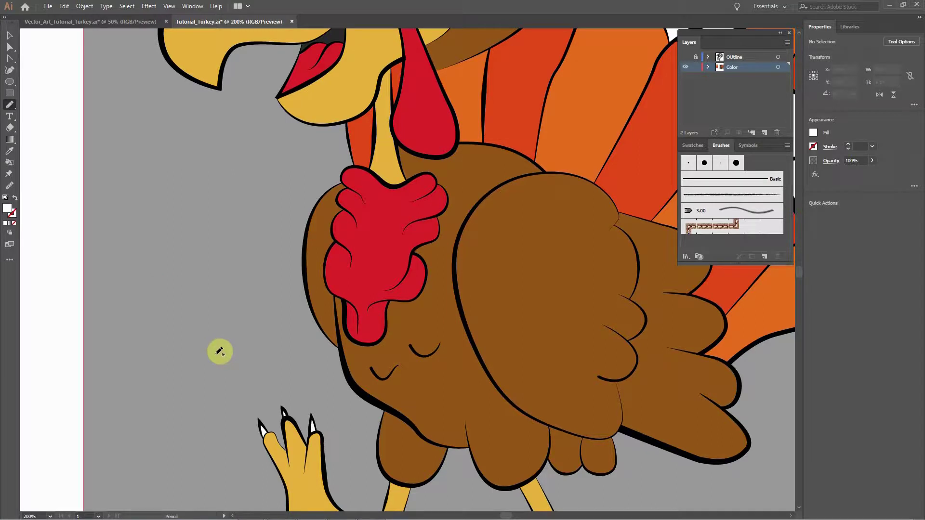
{"action": "mouse_move", "coordinate": [153, 348]}
{"action": "left_mouse_down"}
{"action": "mouse_move", "coordinate": [157, 373]}
{"action": "mouse_move", "coordinate": [159, 330]}
{"action": "mouse_move", "coordinate": [200, 347]}
{"action": "left_mouse_up"}
{"action": "mouse_move", "coordinate": [229, 303]}
{"action": "left_mouse_down"}
{"action": "mouse_move", "coordinate": [260, 325]}
{"action": "mouse_move", "coordinate": [258, 360]}
{"action": "mouse_move", "coordinate": [244, 376]}
{"action": "mouse_move", "coordinate": [204, 383]}
{"action": "mouse_move", "coordinate": [171, 346]}
{"action": "mouse_move", "coordinate": [156, 377]}
{"action": "left_mouse_up"}
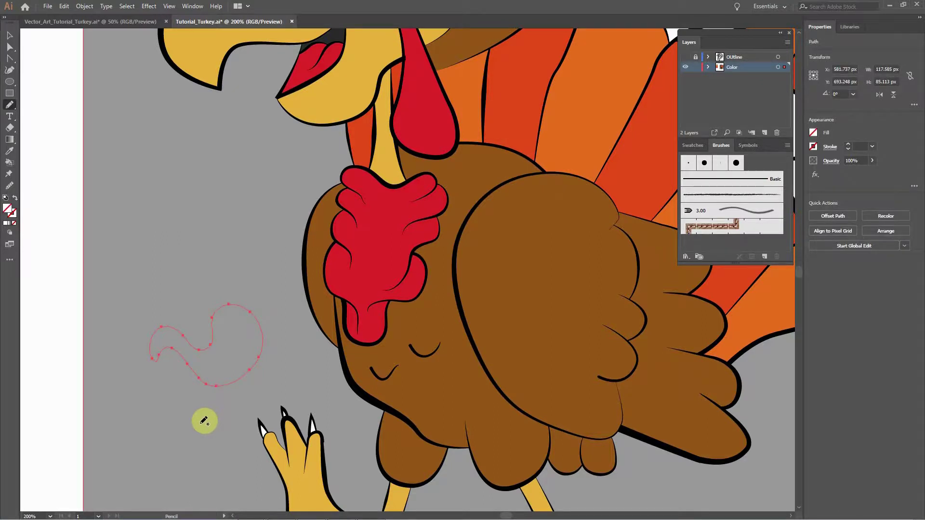
Give the freehand shape the brown fill sampled from the turkey's wing with the Eyedropper, and deselect the shape.
{"action": "key", "text": "i"}
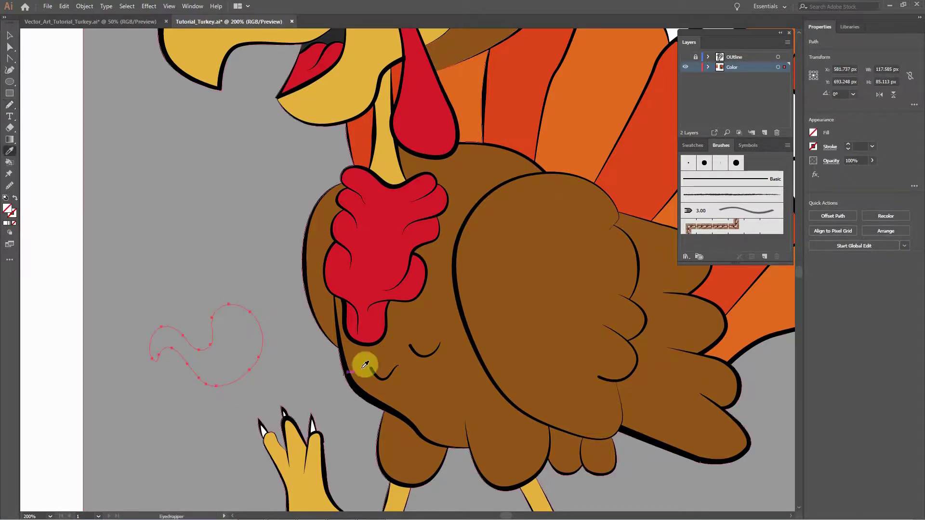
{"action": "left_click", "coordinate": [524, 269]}
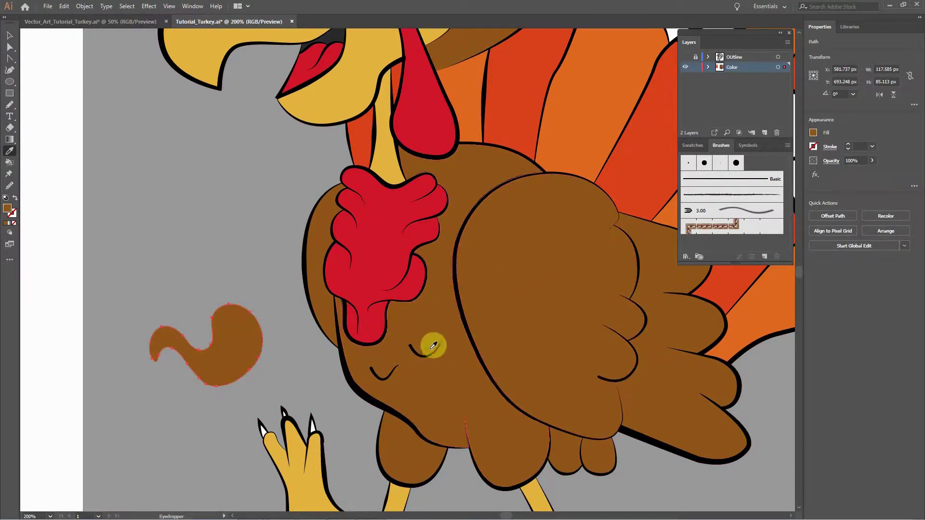
{"action": "key", "text": "v"}
{"action": "left_click", "coordinate": [286, 358]}
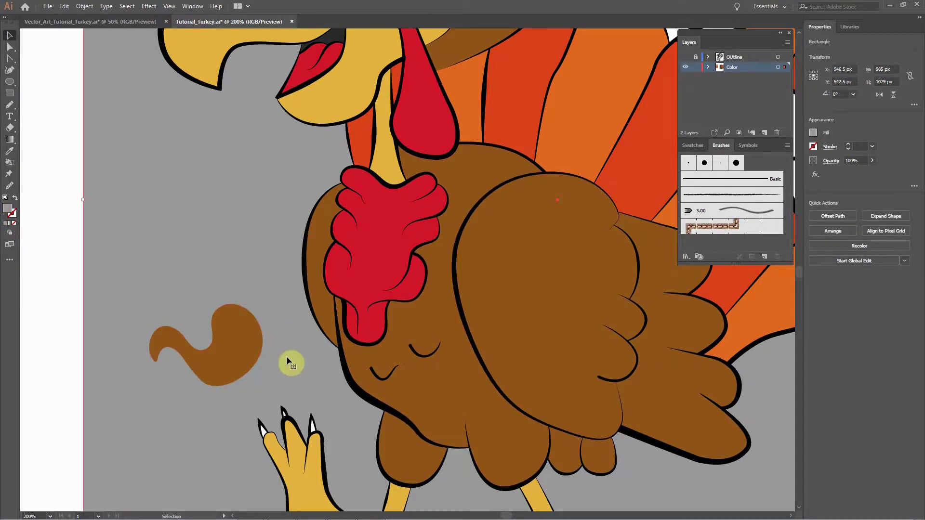
Delete the brown freehand test shape beside the turkey's chest.
{"action": "key", "text": "ctrl+0"}
{"action": "key", "text": "ctrl+minus"}
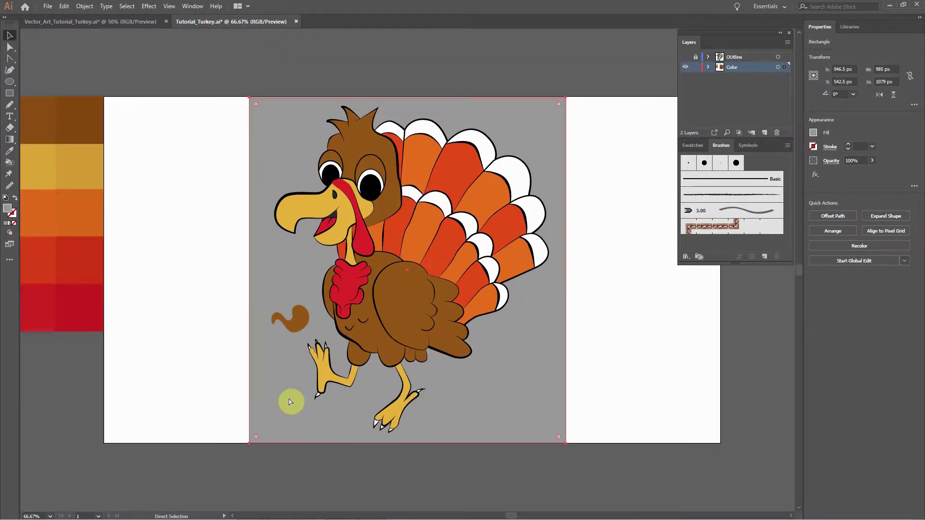
{"action": "key", "text": "ctrl+plus"}
{"action": "key", "text": "ctrl+plus"}
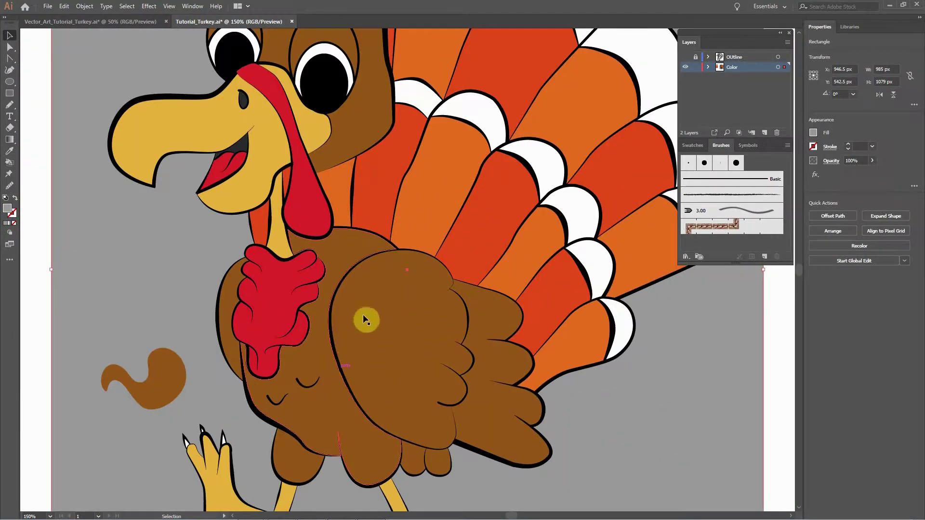
{"action": "left_click_drag", "start_coordinate": [150, 317], "coordinate": [212, 328]}
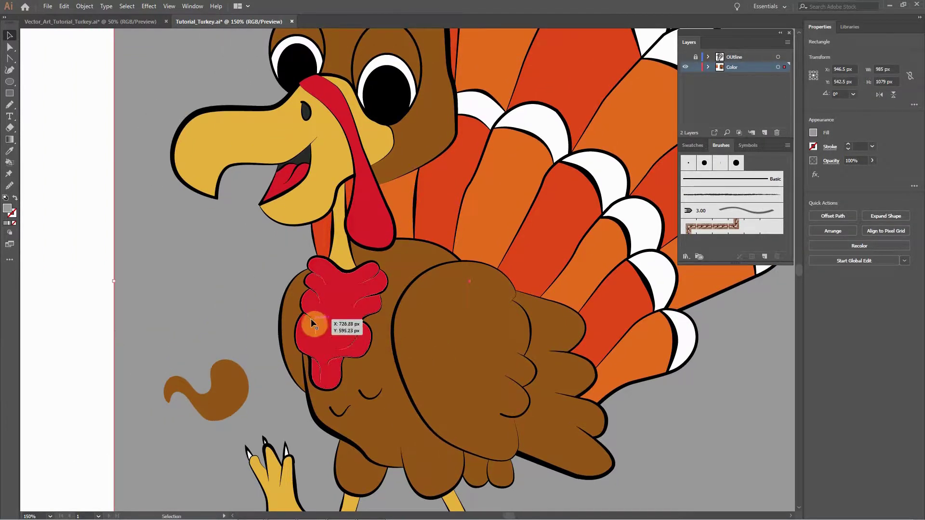
{"action": "key", "text": "ctrl+minus"}
{"action": "left_click", "coordinate": [231, 344]}
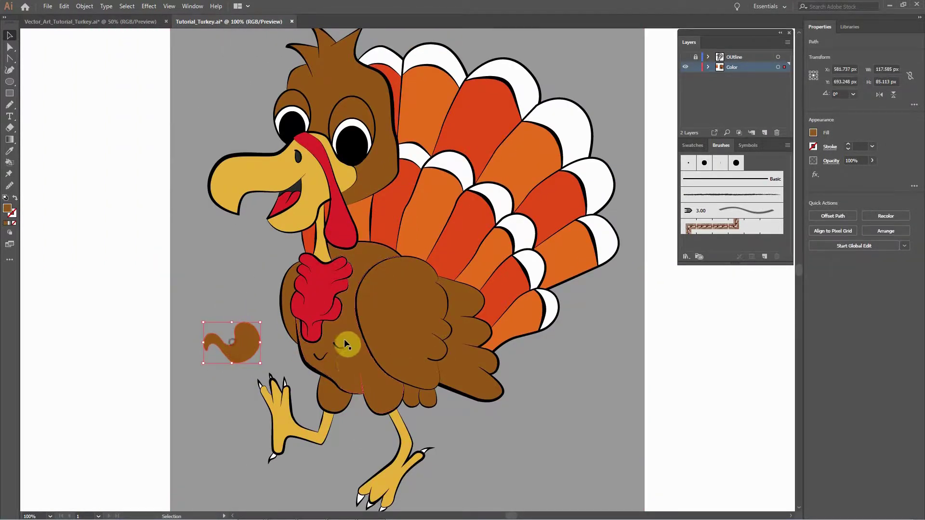
{"action": "key", "text": "Delete"}
Place the middle brown swatch from the palette on the grey area beside the turkey's chest and deselect it.
{"action": "left_click_drag", "start_coordinate": [192, 234], "coordinate": [423, 309]}
{"action": "left_click_drag", "start_coordinate": [316, 319], "coordinate": [364, 374]}
{"action": "left_click", "coordinate": [151, 192]}
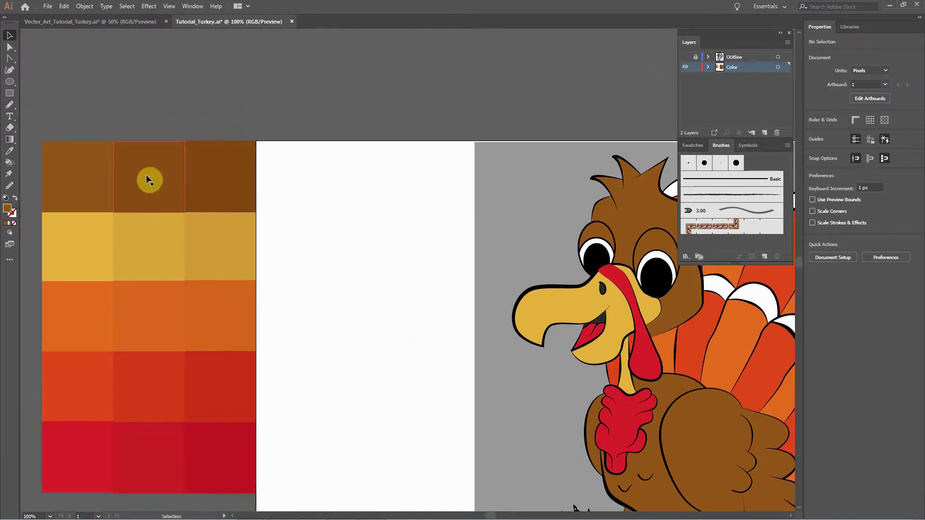
{"action": "left_click_drag", "start_coordinate": [163, 195], "coordinate": [535, 461]}
{"action": "left_click_drag", "start_coordinate": [526, 333], "coordinate": [460, 247]}
{"action": "key", "text": "ctrl+equal"}
{"action": "left_click_drag", "start_coordinate": [491, 316], "coordinate": [254, 279]}
{"action": "left_click", "coordinate": [139, 254]}
{"action": "left_click_drag", "start_coordinate": [261, 314], "coordinate": [391, 311]}
{"action": "left_click_drag", "start_coordinate": [453, 284], "coordinate": [436, 313]}
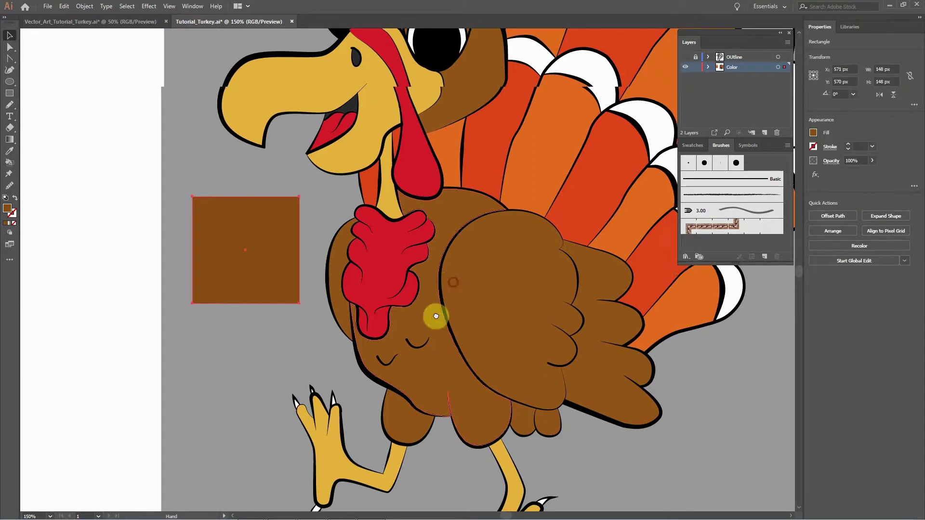
{"action": "key", "text": "ctrl+shift+a"}
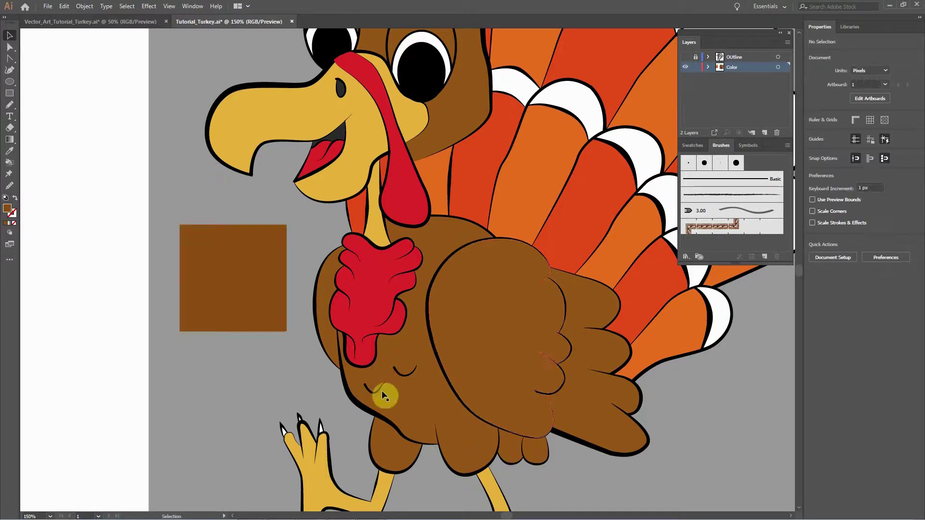
{"action": "left_click_drag", "start_coordinate": [592, 319], "coordinate": [584, 336]}
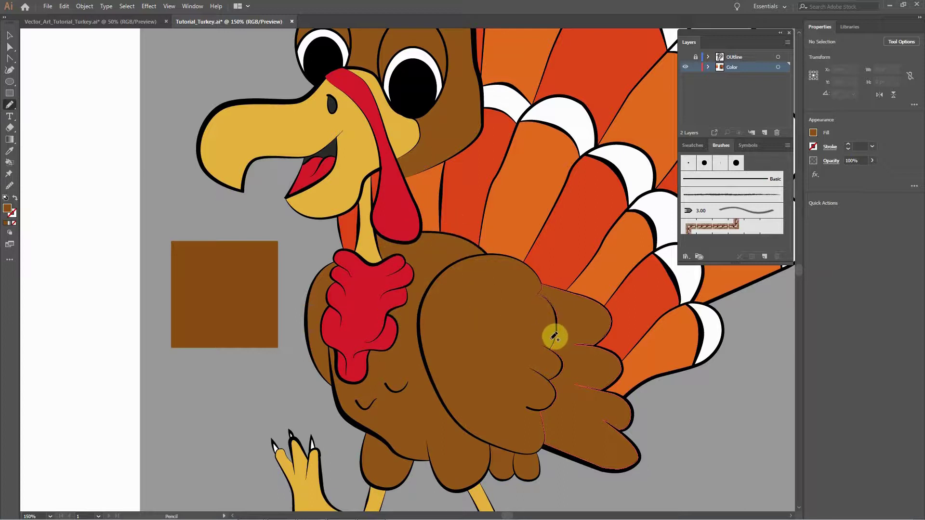
{"action": "left_click_drag", "start_coordinate": [469, 367], "coordinate": [494, 340]}
{"action": "left_click_drag", "start_coordinate": [507, 305], "coordinate": [520, 333]}
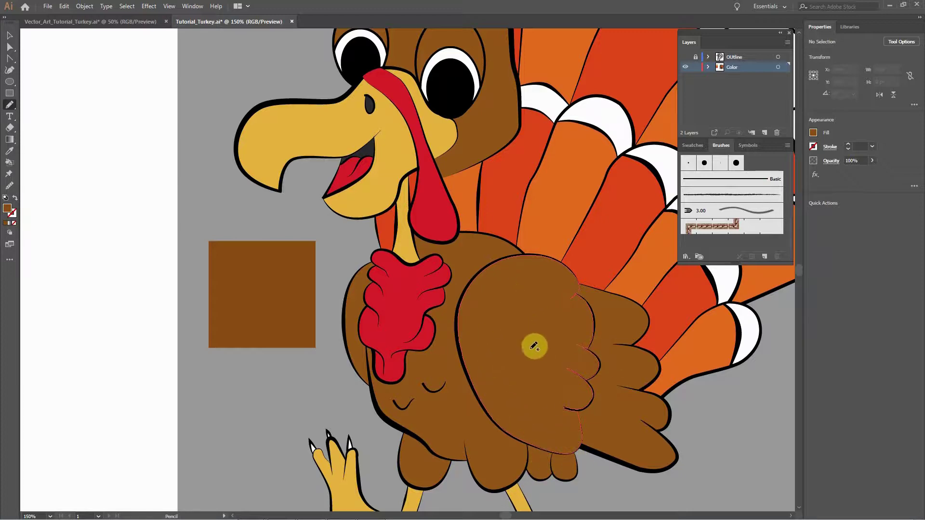
Sketch a light-direction arrow, a long curve and radiating lines with the Paintbrush on the white area in front of the turkey.
{"action": "key", "text": "ctrl+minus"}
{"action": "key", "text": "ctrl+minus"}
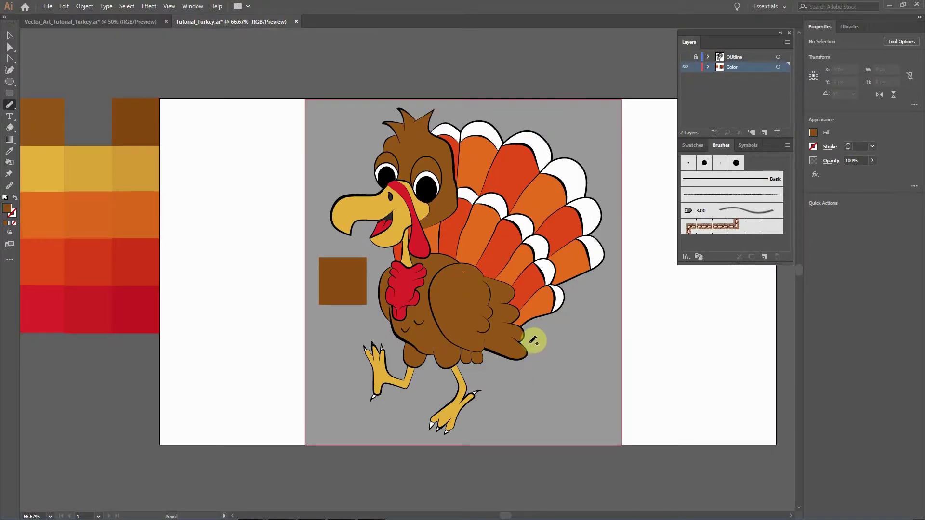
{"action": "scroll", "coordinate": [532, 324], "scroll_direction": "up", "scroll_amount": 3}
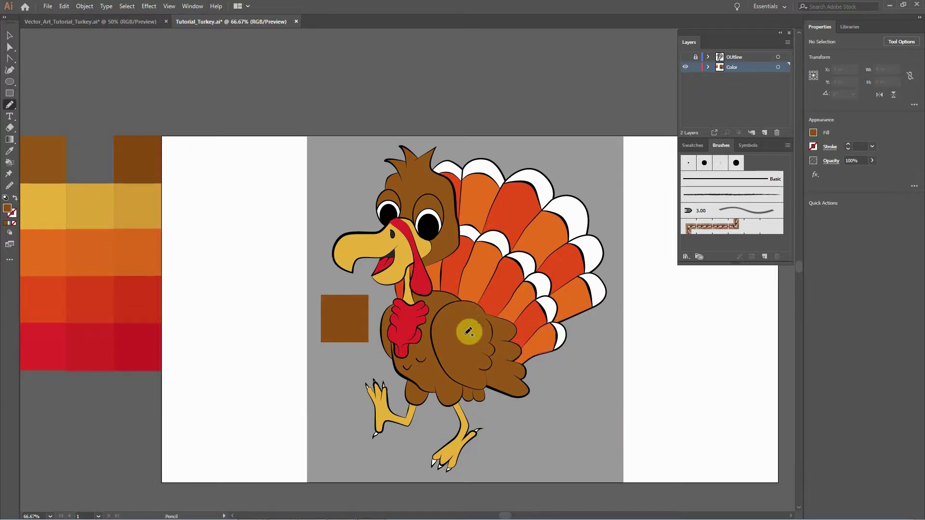
{"action": "key", "text": "b"}
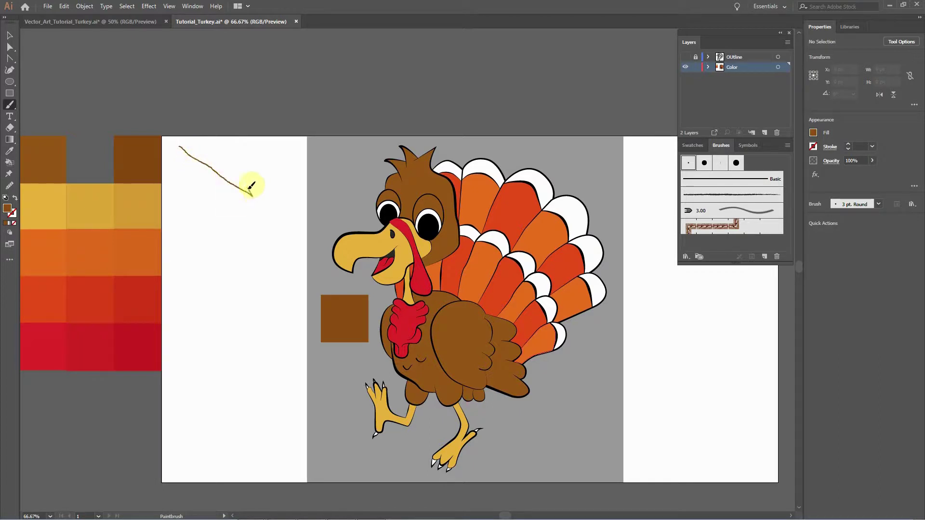
{"action": "left_click_drag", "start_coordinate": [259, 194], "coordinate": [229, 210]}
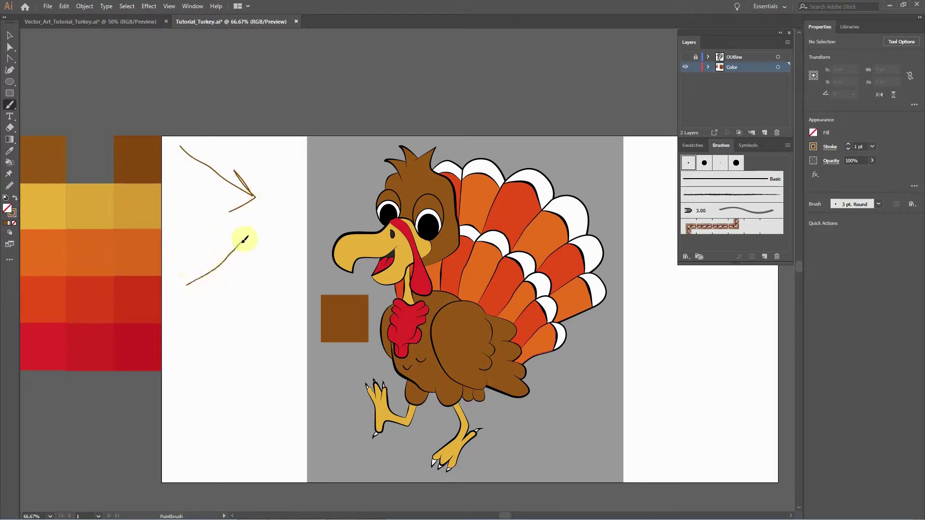
{"action": "left_click_drag", "start_coordinate": [278, 155], "coordinate": [272, 109]}
{"action": "left_click_drag", "start_coordinate": [236, 302], "coordinate": [267, 374]}
{"action": "left_click_drag", "start_coordinate": [303, 225], "coordinate": [310, 232]}
{"action": "left_click_drag", "start_coordinate": [277, 143], "coordinate": [387, 107]}
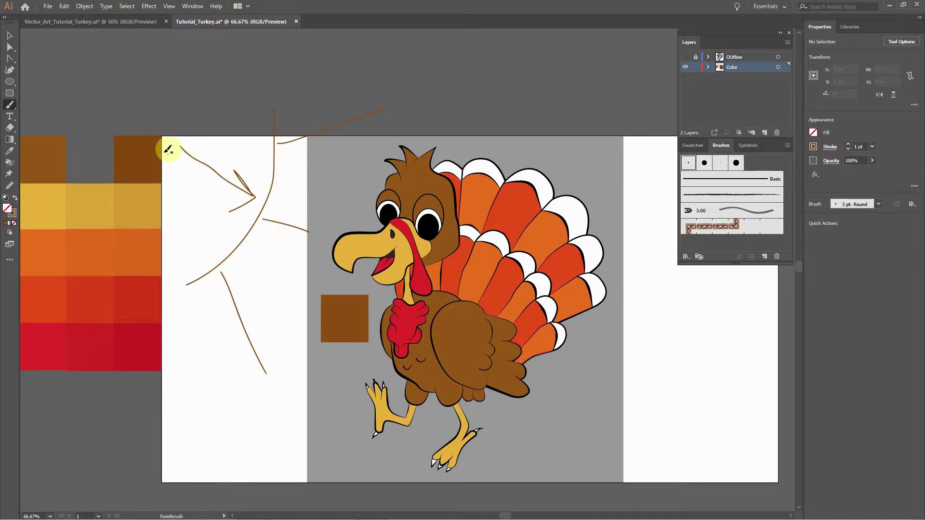
Draw a closed, jagged-edged shading shape about 189 by 360 px with the Pencil tool around the turkey's chest, neck, wing edge and thigh.
{"action": "key", "text": "ctrl+1"}
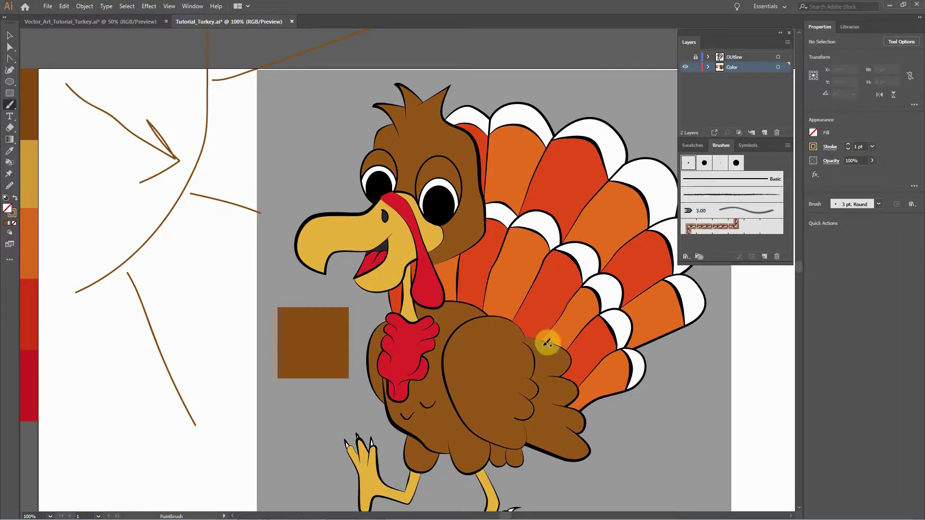
{"action": "key", "text": "n"}
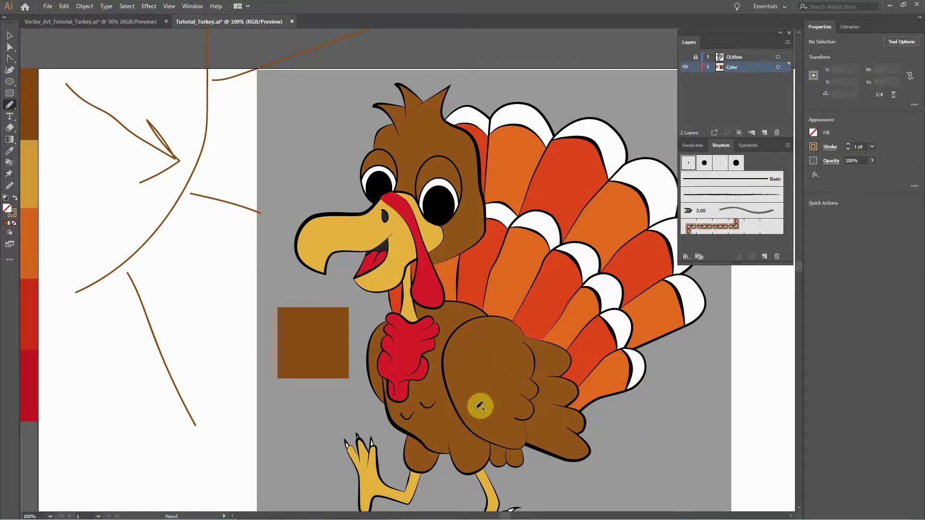
{"action": "key", "text": "ctrl+plus"}
{"action": "left_click_drag", "start_coordinate": [478, 321], "coordinate": [497, 213]}
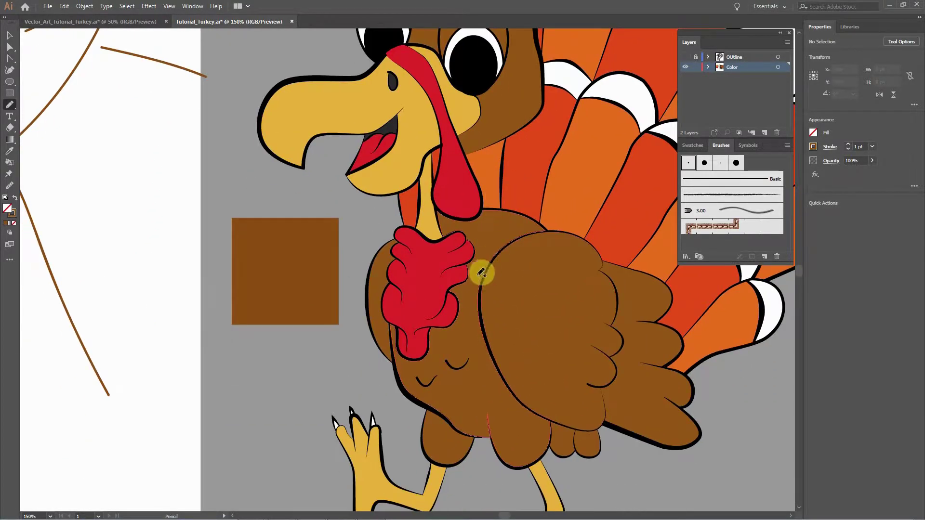
{"action": "left_click_drag", "start_coordinate": [503, 343], "coordinate": [495, 342]}
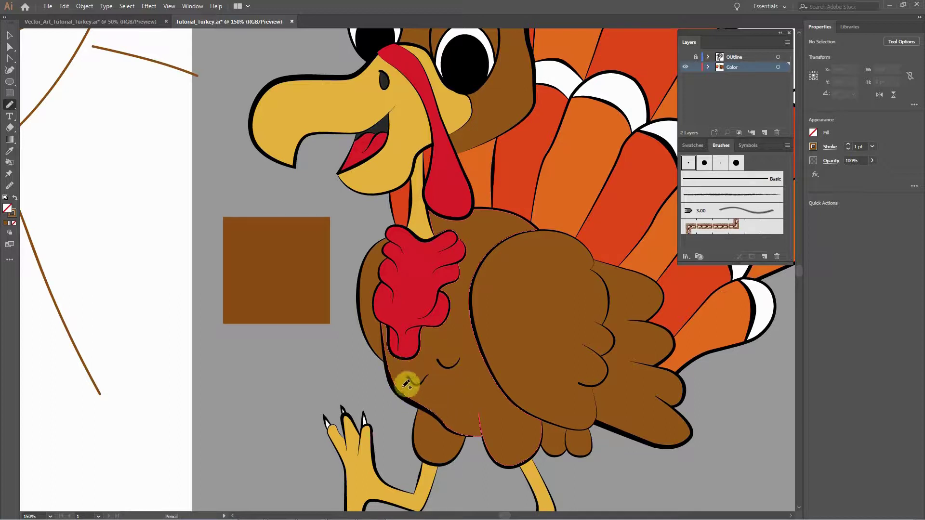
{"action": "left_click_drag", "start_coordinate": [391, 351], "coordinate": [395, 340]}
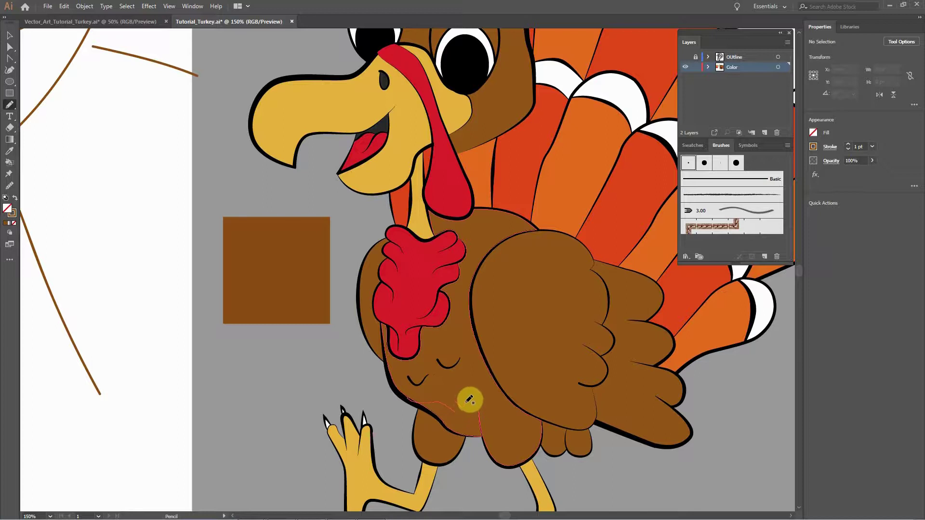
{"action": "left_click_drag", "start_coordinate": [478, 384], "coordinate": [472, 355]}
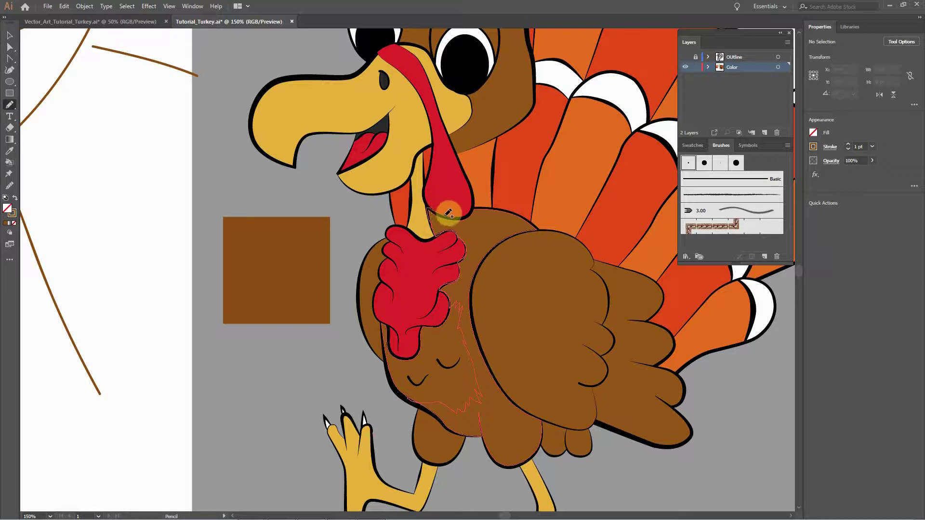
{"action": "left_click_drag", "start_coordinate": [466, 215], "coordinate": [472, 210]}
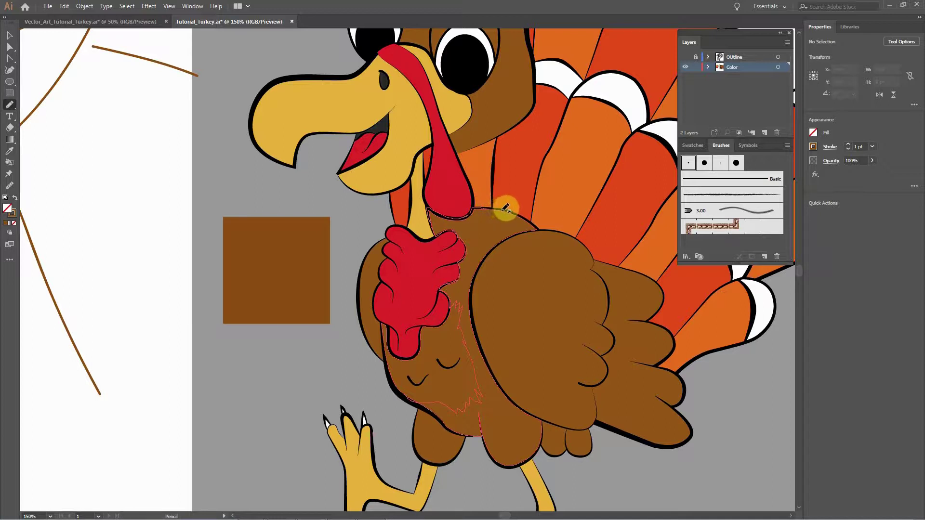
{"action": "left_click_drag", "start_coordinate": [519, 212], "coordinate": [533, 222]}
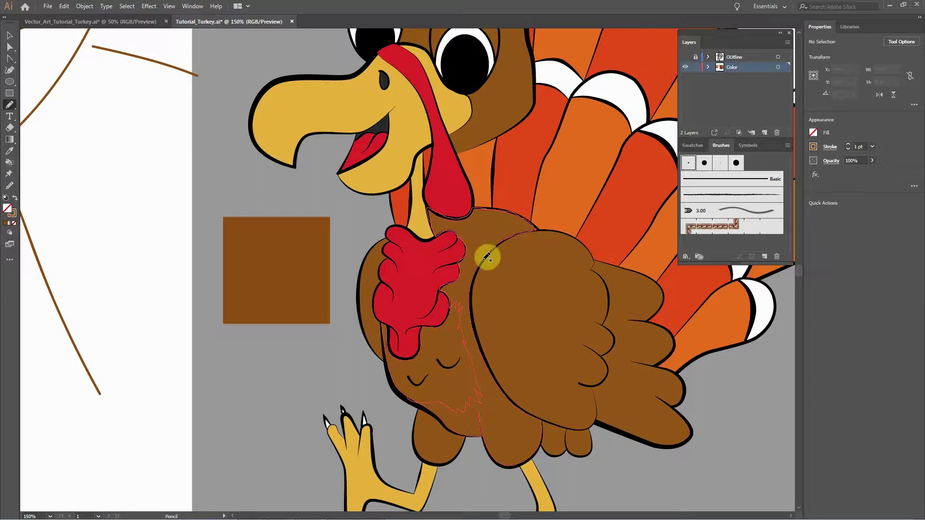
{"action": "left_click_drag", "start_coordinate": [481, 266], "coordinate": [476, 275]}
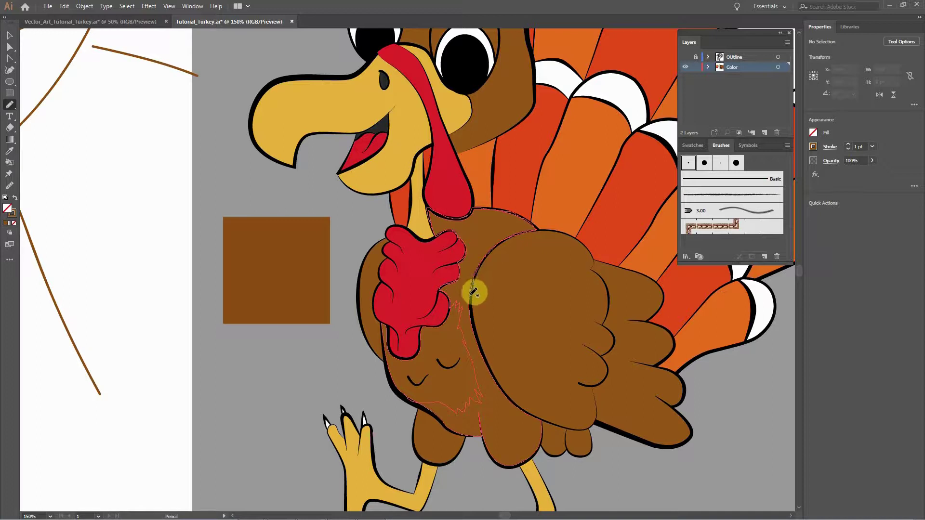
{"action": "left_click_drag", "start_coordinate": [473, 313], "coordinate": [505, 388]}
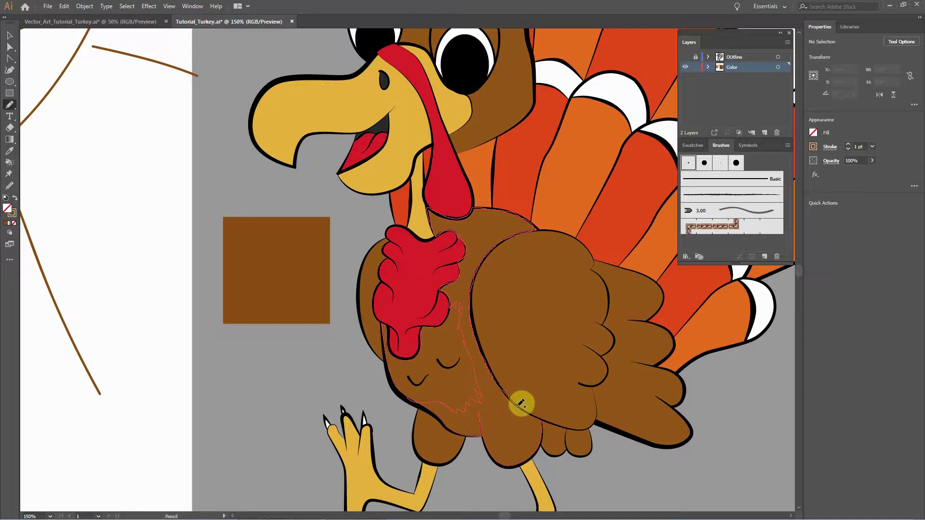
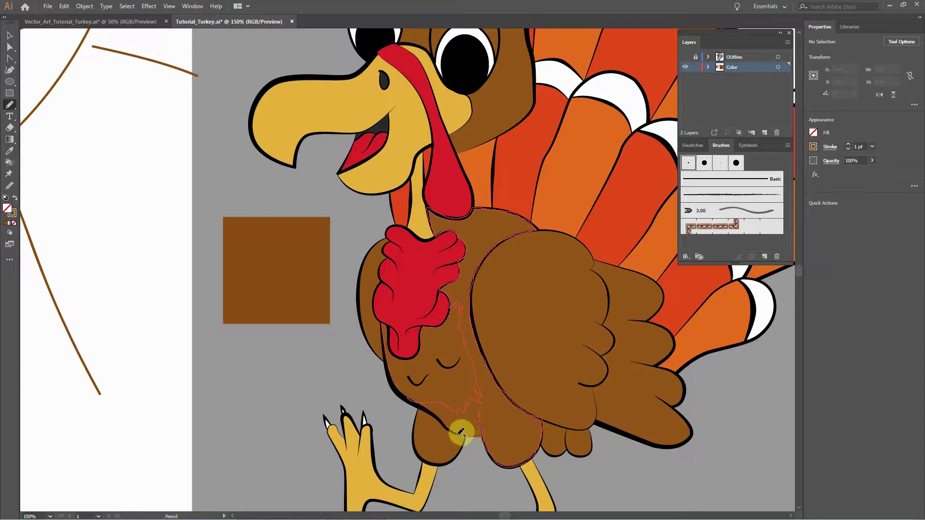
{"action": "left_click_drag", "start_coordinate": [444, 422], "coordinate": [408, 399]}
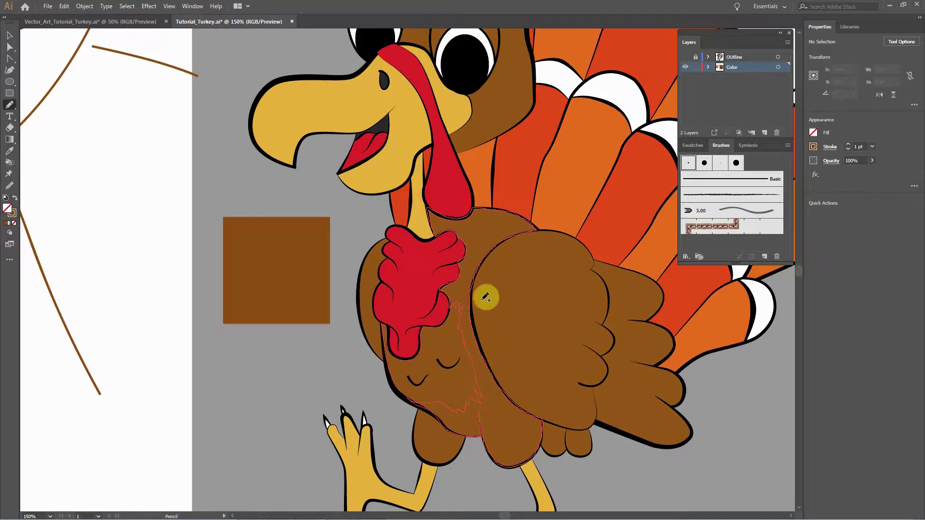
{"action": "left_click_drag", "start_coordinate": [458, 262], "coordinate": [445, 265]}
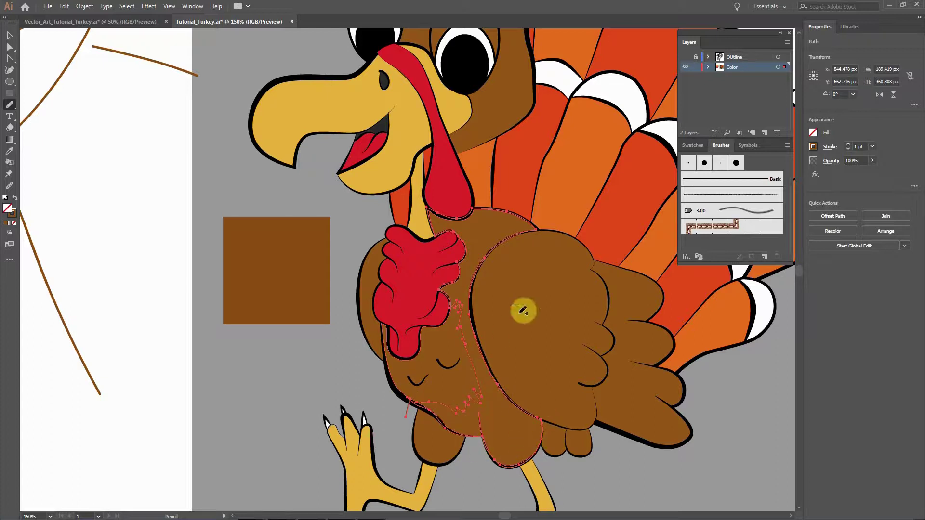
Give the shading shape the darker brown fill sampled from the square swatch with the Eyedropper, and show the OUtline layer.
{"action": "key", "text": "i"}
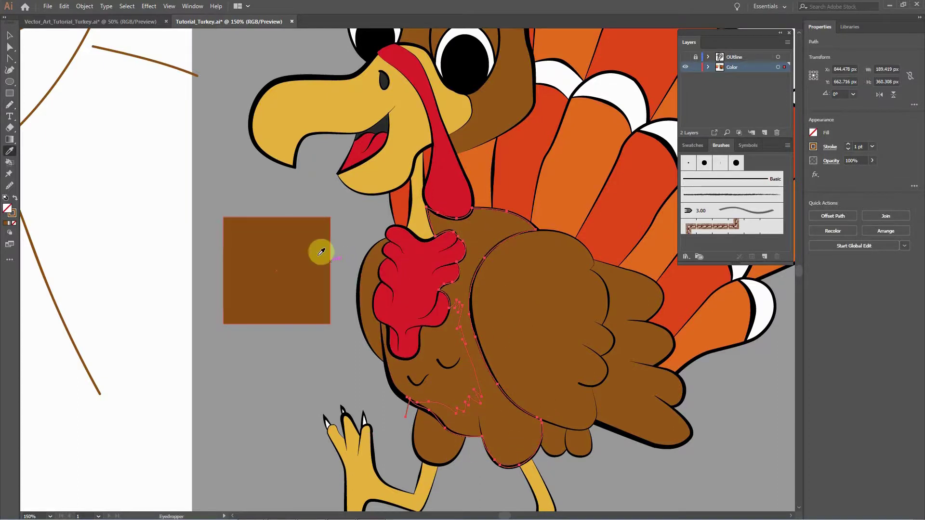
{"action": "left_click", "coordinate": [273, 242]}
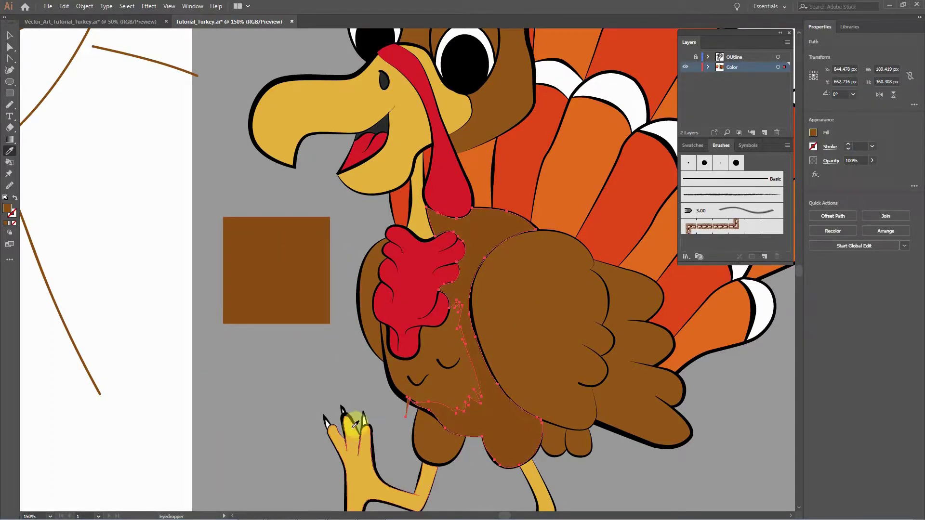
{"action": "key", "text": "v"}
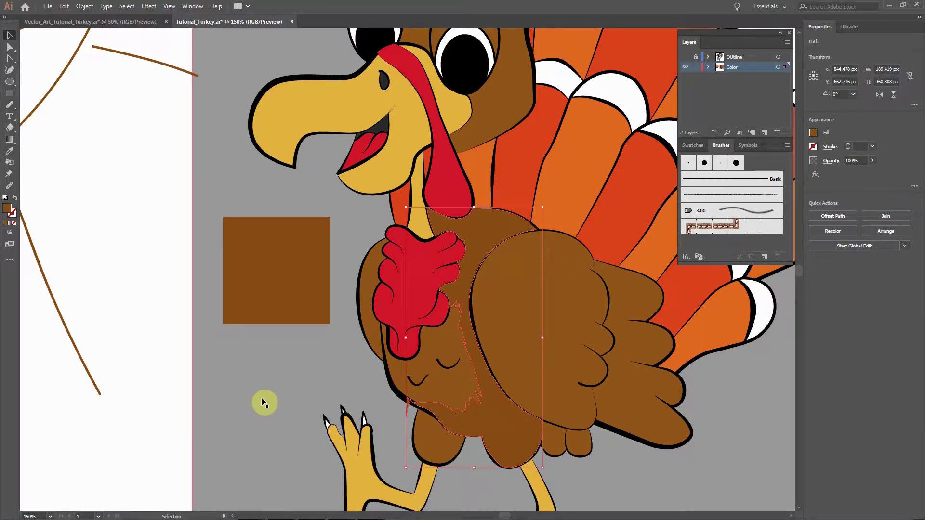
{"action": "left_click", "coordinate": [262, 396]}
{"action": "left_click", "coordinate": [536, 334]}
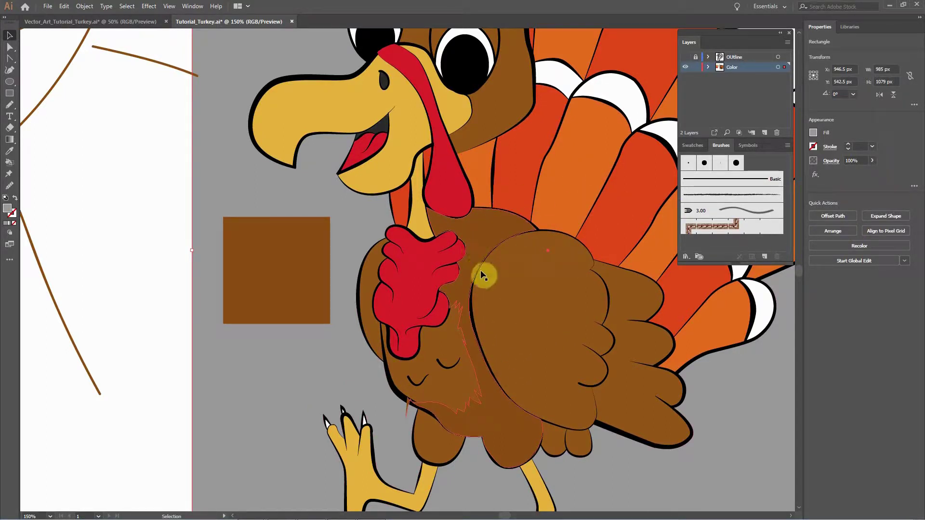
{"action": "left_click", "coordinate": [685, 58]}
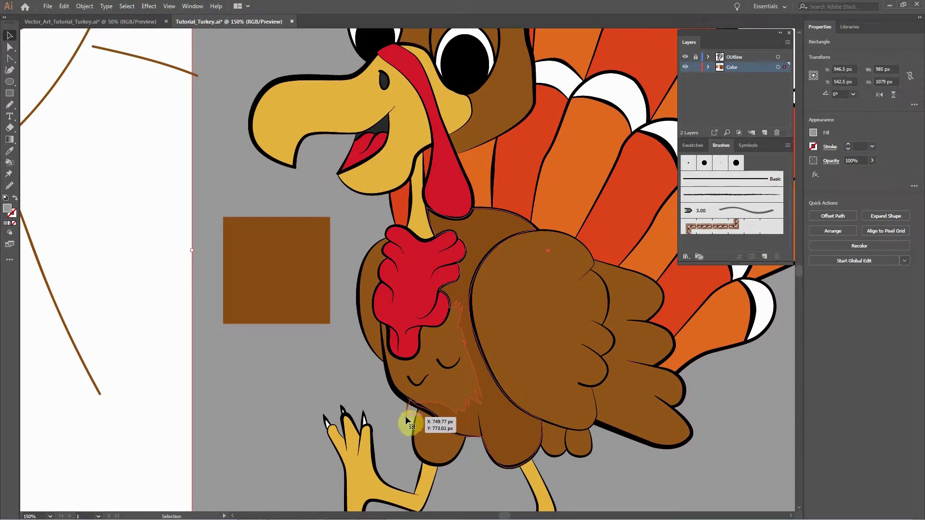
Delete the stray anchor point of the shading shape that sticks out below the turkey's chest outline.
{"action": "key", "text": "a"}
{"action": "left_click_drag", "start_coordinate": [425, 420], "coordinate": [419, 364]}
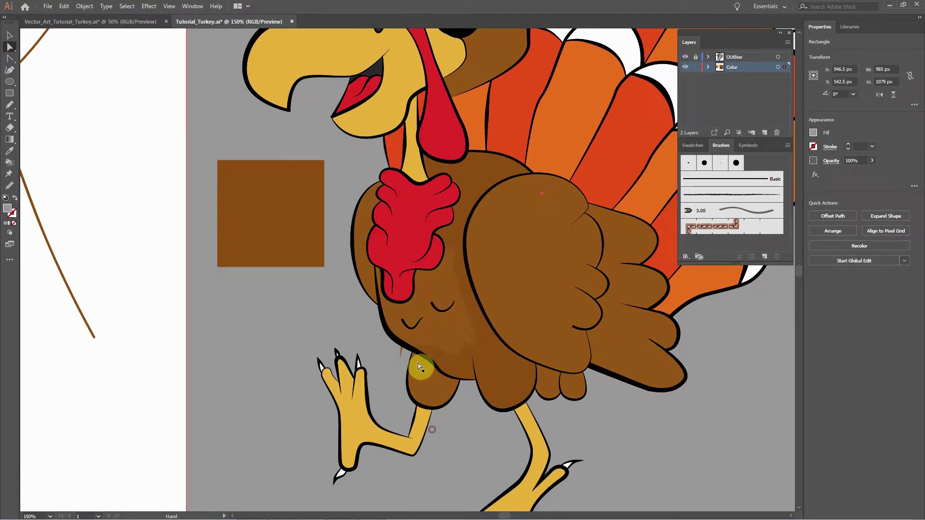
{"action": "key", "text": "ctrl+equal"}
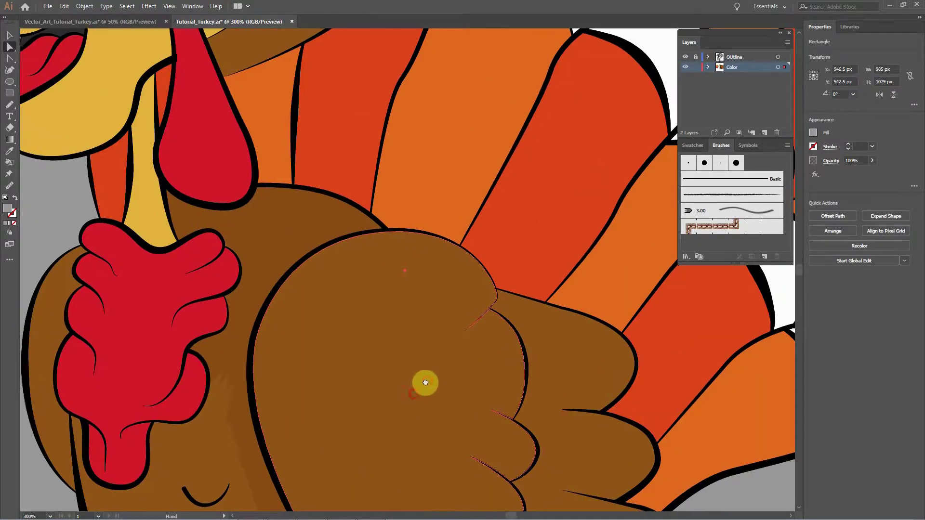
{"action": "left_click_drag", "start_coordinate": [421, 378], "coordinate": [601, 188]}
{"action": "left_click_drag", "start_coordinate": [306, 403], "coordinate": [305, 417]}
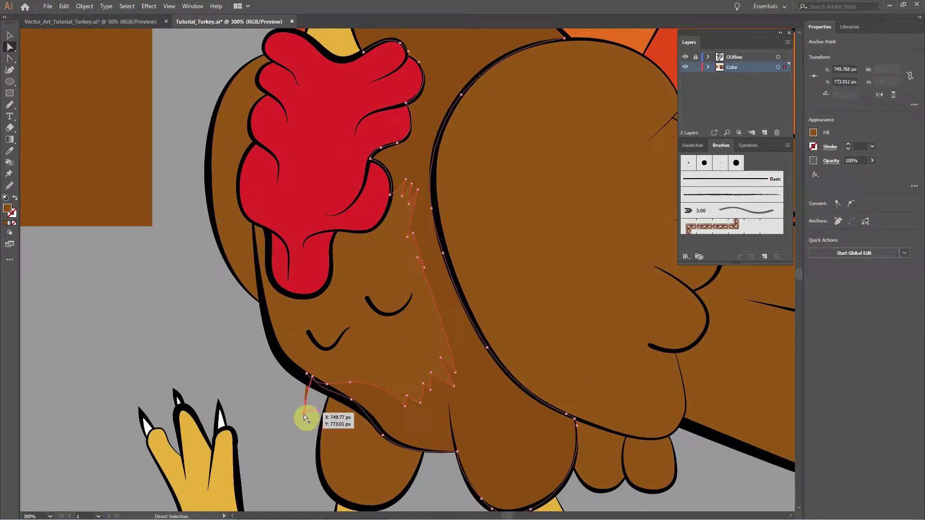
{"action": "key", "text": "minus"}
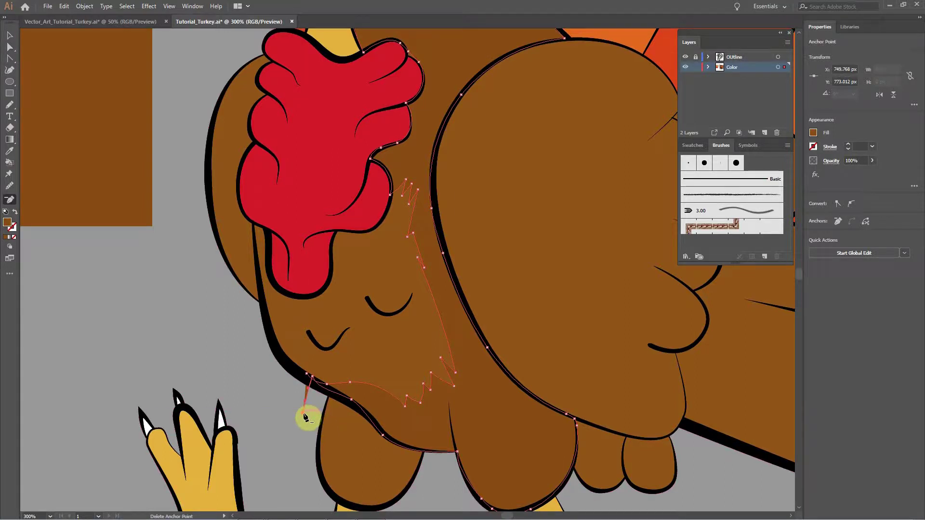
{"action": "left_click", "coordinate": [305, 413]}
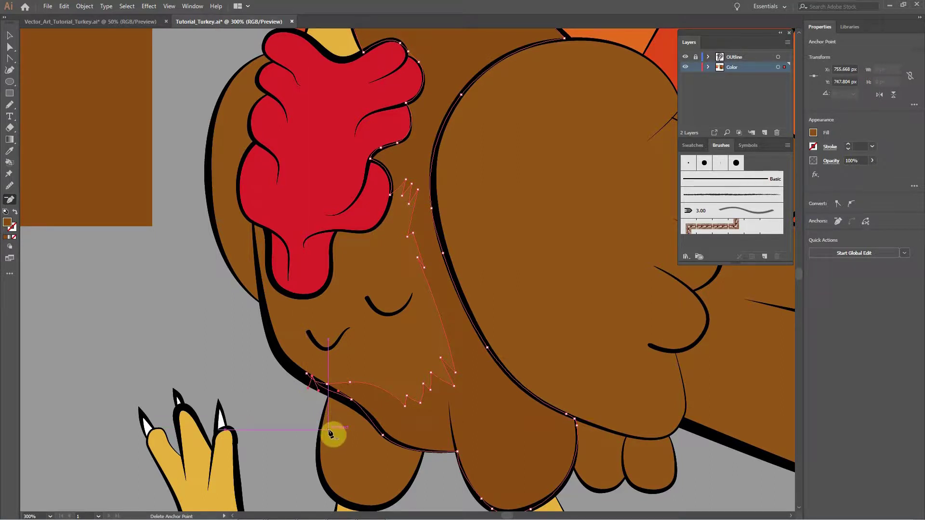
{"action": "key", "text": "v"}
{"action": "left_click", "coordinate": [316, 426]}
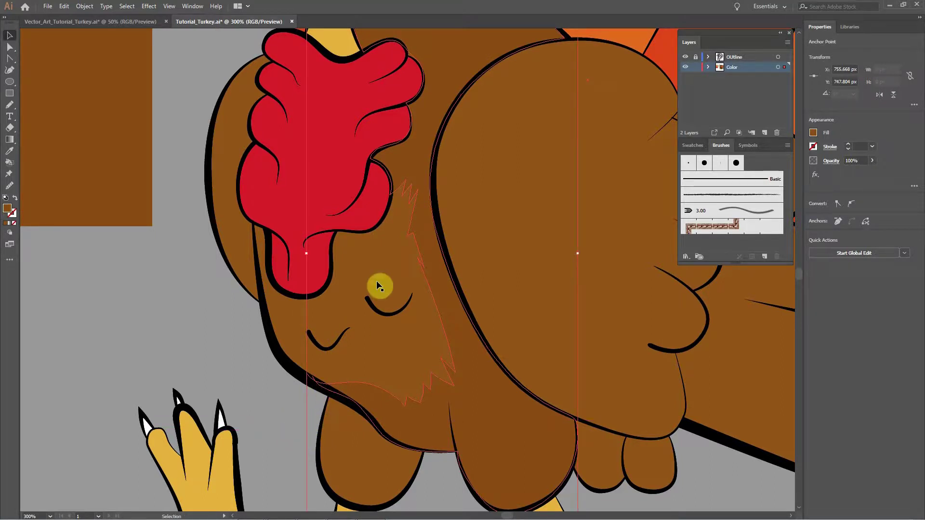
Move the shading shape's anchor point at the red wattle's upper outer edge to X 823 px, Y 526 px, and deselect the shape.
{"action": "left_click", "coordinate": [432, 355]}
{"action": "left_click_drag", "start_coordinate": [482, 304], "coordinate": [492, 440]}
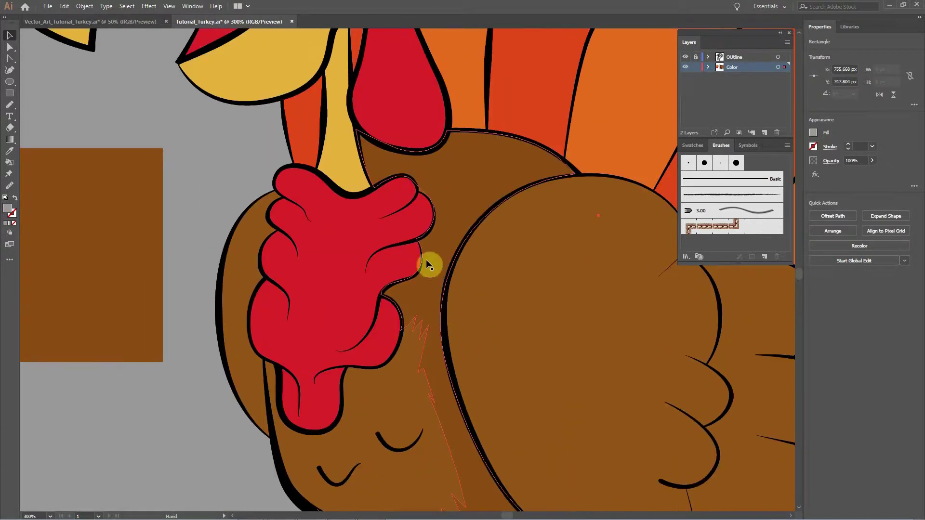
{"action": "left_click", "coordinate": [427, 198]}
{"action": "key", "text": "a"}
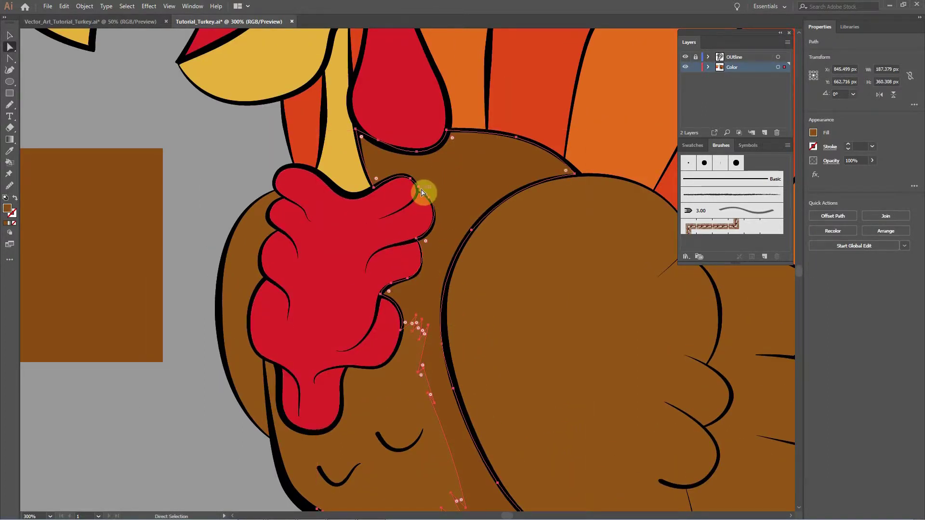
{"action": "left_click", "coordinate": [422, 193]}
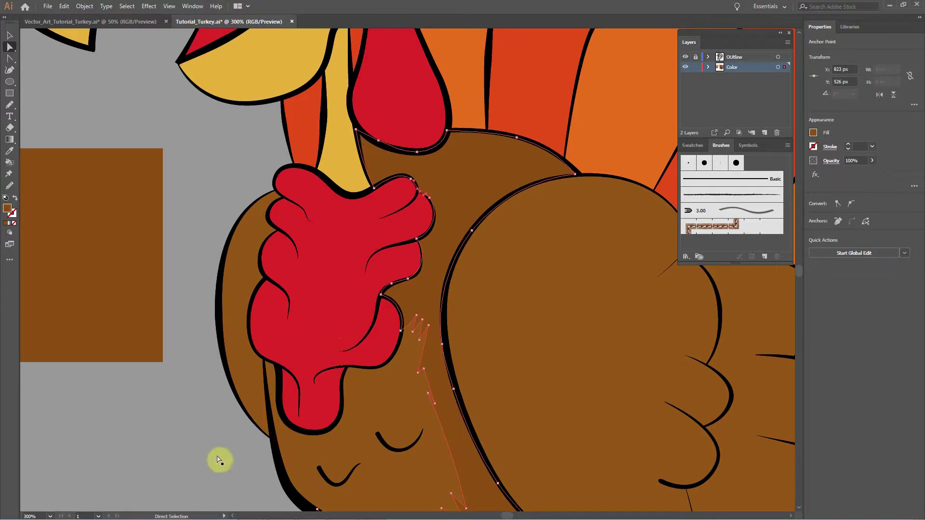
{"action": "left_click_drag", "start_coordinate": [223, 448], "coordinate": [224, 448]}
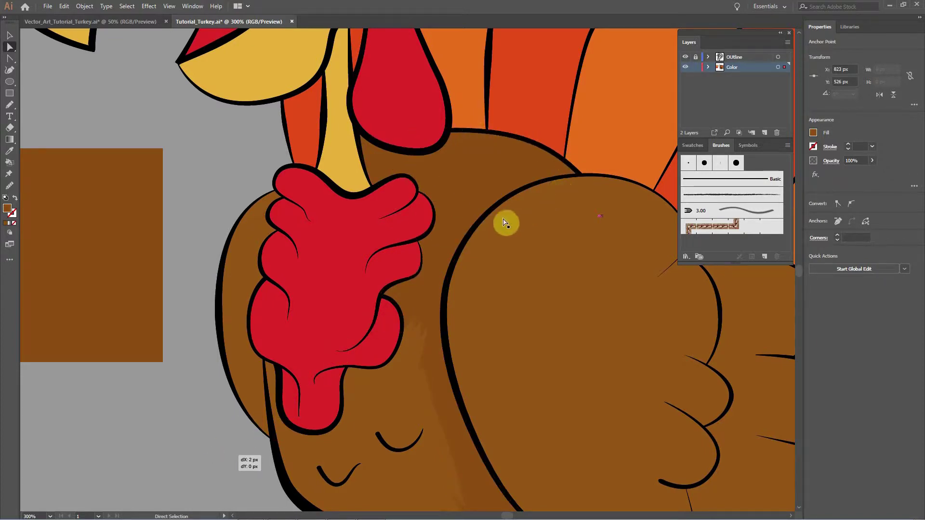
Examine the darker brown shading on the turkey's chest and thigh, both close up and across the whole figure.
{"action": "left_click", "coordinate": [406, 331]}
{"action": "key", "text": "space"}
{"action": "left_click_drag", "start_coordinate": [406, 331], "coordinate": [379, 215]}
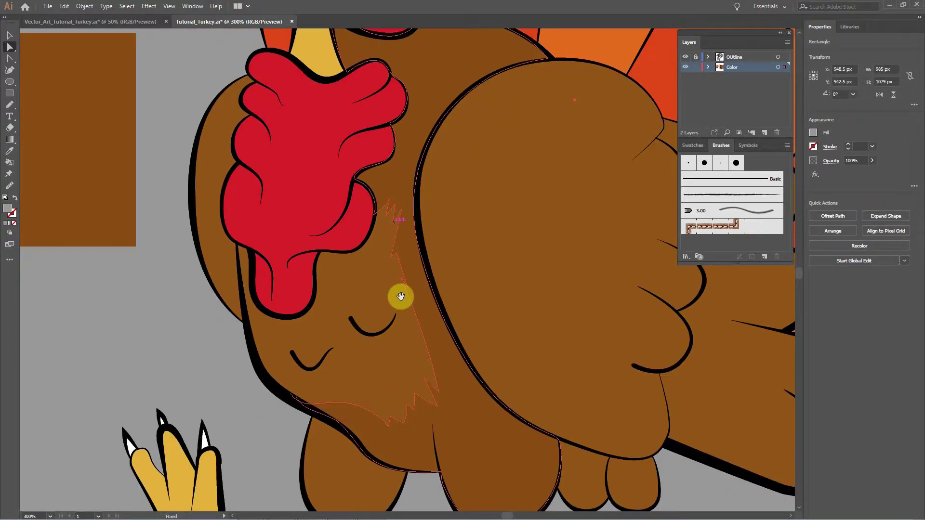
{"action": "left_click_drag", "start_coordinate": [398, 295], "coordinate": [419, 250]}
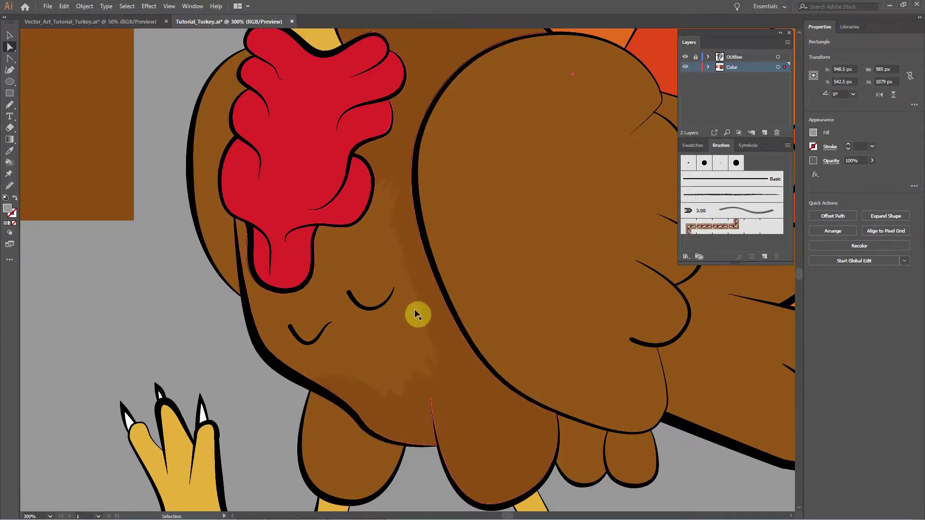
{"action": "key", "text": "ctrl+minus"}
{"action": "key", "text": "ctrl+minus"}
{"action": "key", "text": "space"}
{"action": "left_click_drag", "start_coordinate": [426, 310], "coordinate": [487, 263]}
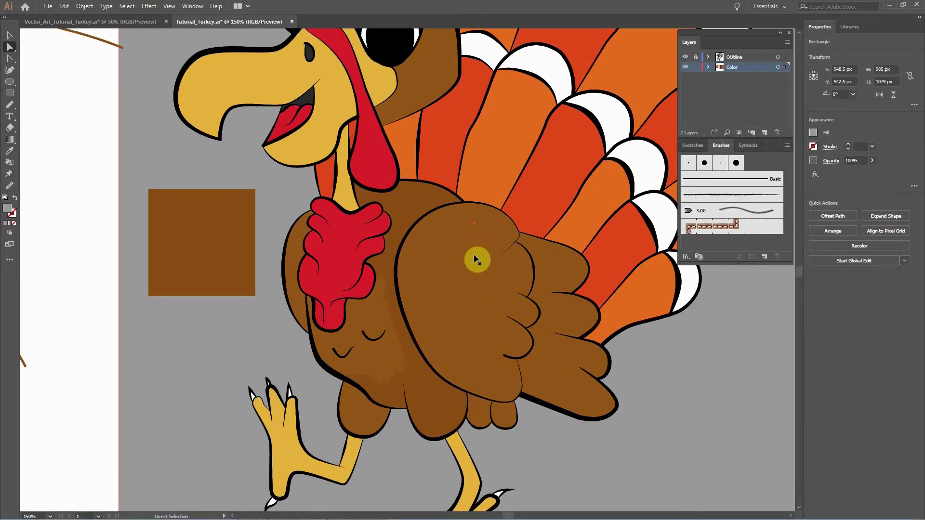
{"action": "key", "text": "ctrl+minus"}
{"action": "key", "text": "space"}
{"action": "left_click_drag", "start_coordinate": [454, 299], "coordinate": [547, 270]}
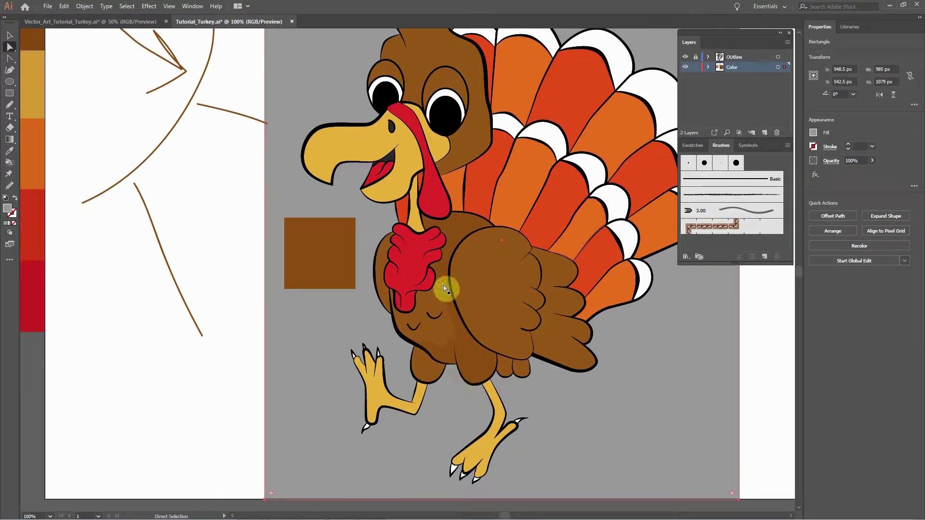
{"action": "key", "text": "ctrl+plus"}
{"action": "key", "text": "ctrl+plus"}
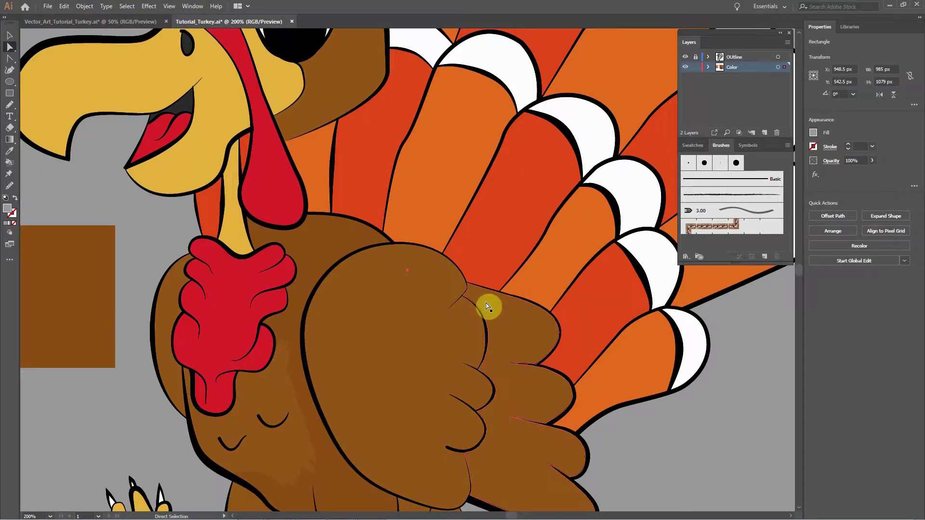
{"action": "key", "text": "ctrl+plus"}
{"action": "key", "text": "space"}
{"action": "left_click_drag", "start_coordinate": [418, 318], "coordinate": [539, 143]}
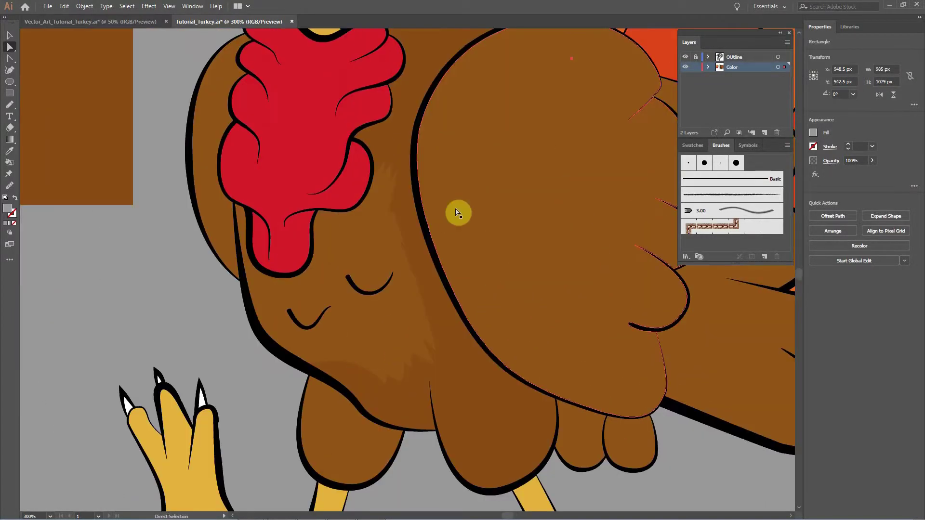
Draw a closed Pencil shading shape about 36 by 29 px beneath the chest's upper curved feather mark, fill it with the existing shading's darker brown, and deselect it.
{"action": "left_click_drag", "start_coordinate": [437, 268], "coordinate": [532, 319]}
{"action": "left_click", "coordinate": [488, 236]}
{"action": "key", "text": "n"}
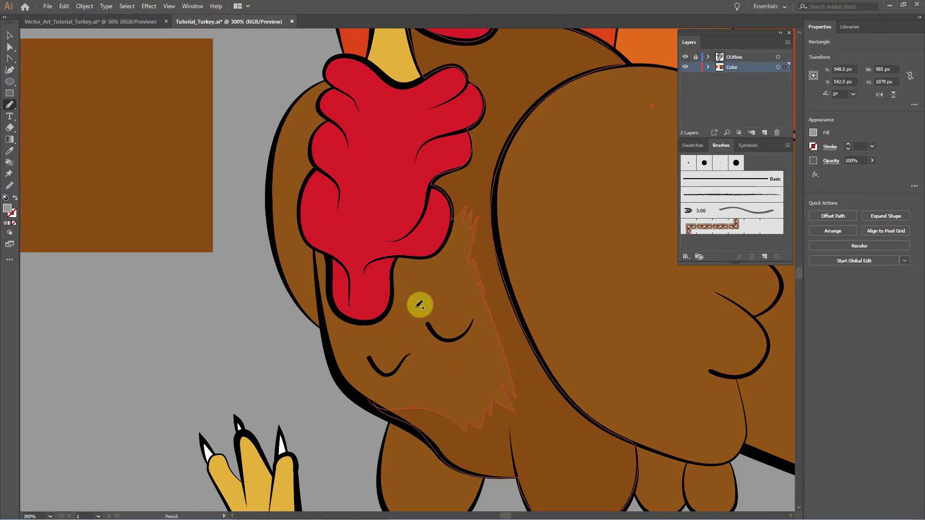
{"action": "mouse_move", "coordinate": [430, 326]}
{"action": "left_mouse_down"}
{"action": "mouse_move", "coordinate": [453, 360]}
{"action": "mouse_move", "coordinate": [474, 361]}
{"action": "mouse_move", "coordinate": [482, 341]}
{"action": "left_mouse_up"}
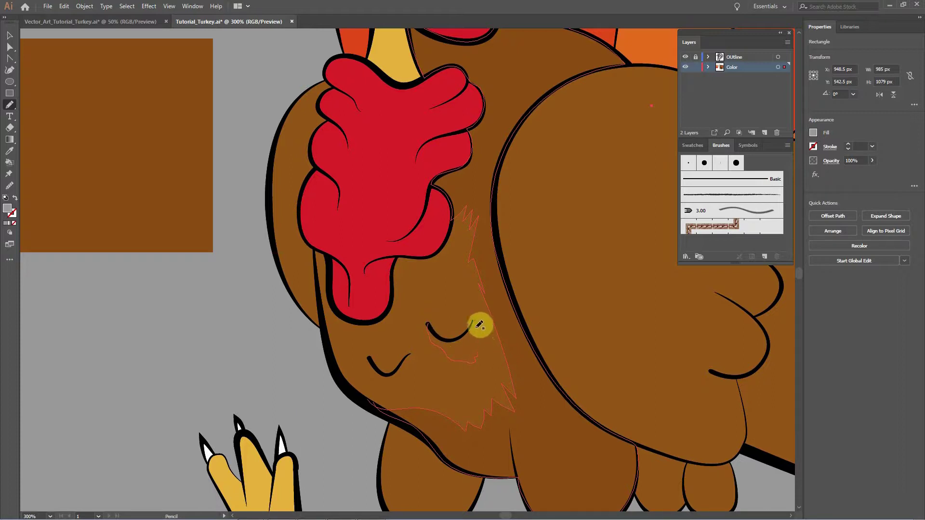
{"action": "mouse_move", "coordinate": [451, 336]}
{"action": "left_mouse_down"}
{"action": "mouse_move", "coordinate": [427, 324]}
{"action": "mouse_move", "coordinate": [423, 340]}
{"action": "mouse_move", "coordinate": [453, 348]}
{"action": "left_mouse_up"}
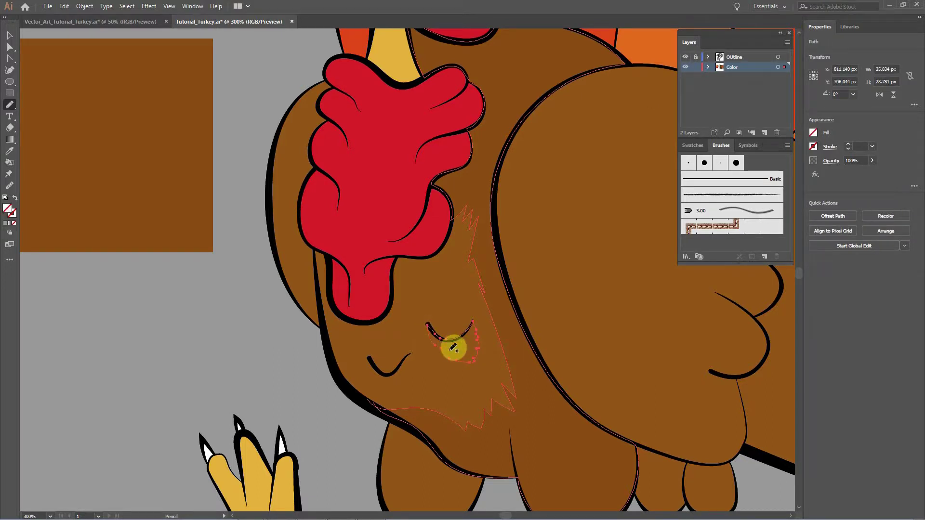
{"action": "key", "text": "i"}
{"action": "left_click", "coordinate": [552, 421]}
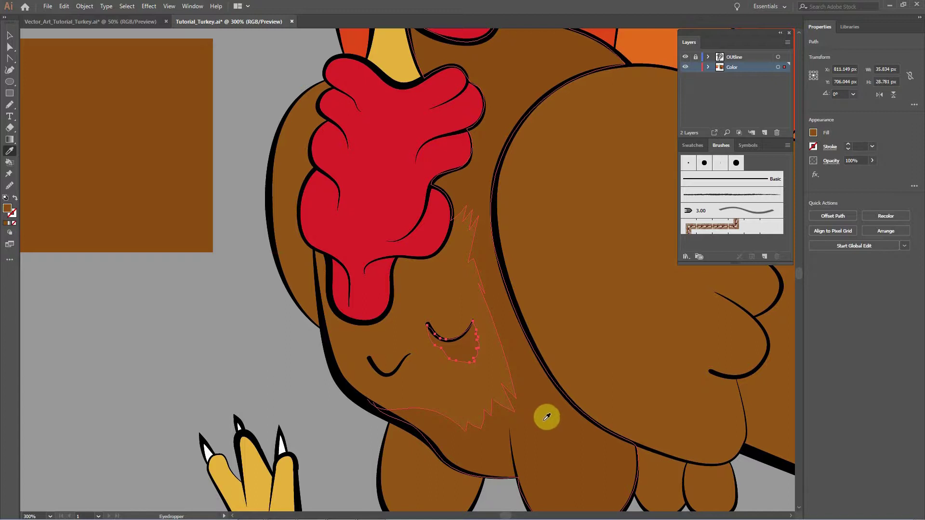
{"action": "key", "text": "v"}
{"action": "left_click", "coordinate": [320, 427]}
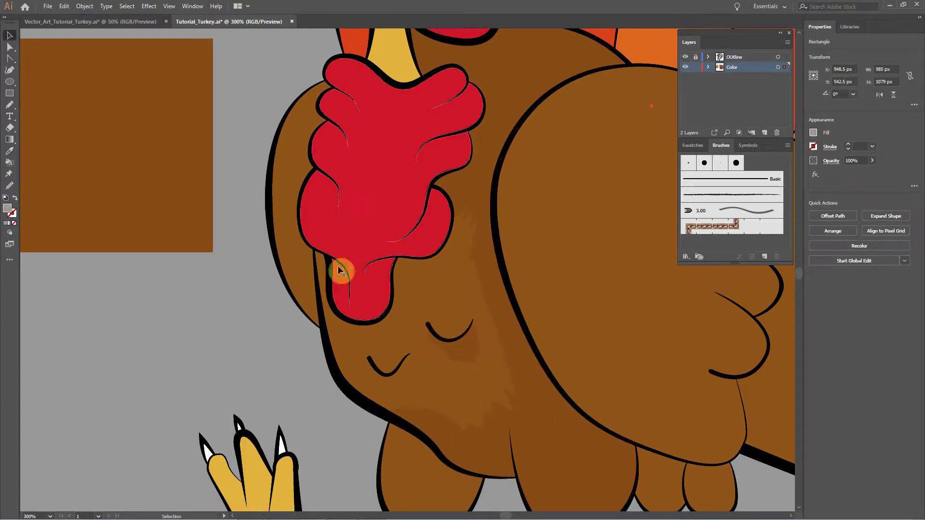
Draw a jagged Pencil shape about 46 by 28 px beneath the lower chest feather mark, give it the same sampled darker brown fill, and deselect it.
{"action": "key", "text": "n"}
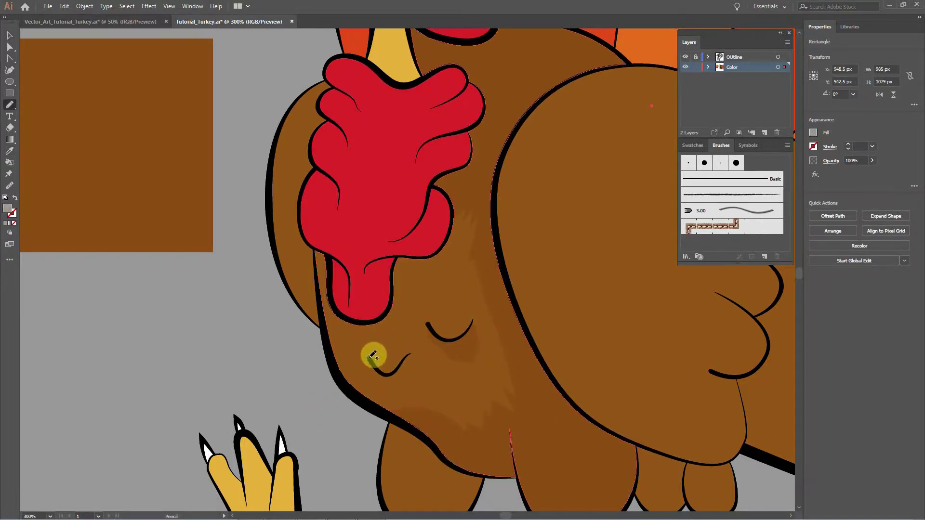
{"action": "mouse_move", "coordinate": [373, 355]}
{"action": "left_mouse_down"}
{"action": "mouse_move", "coordinate": [385, 388]}
{"action": "mouse_move", "coordinate": [417, 393]}
{"action": "mouse_move", "coordinate": [424, 384]}
{"action": "mouse_move", "coordinate": [409, 354]}
{"action": "mouse_move", "coordinate": [397, 372]}
{"action": "mouse_move", "coordinate": [372, 357]}
{"action": "left_mouse_up"}
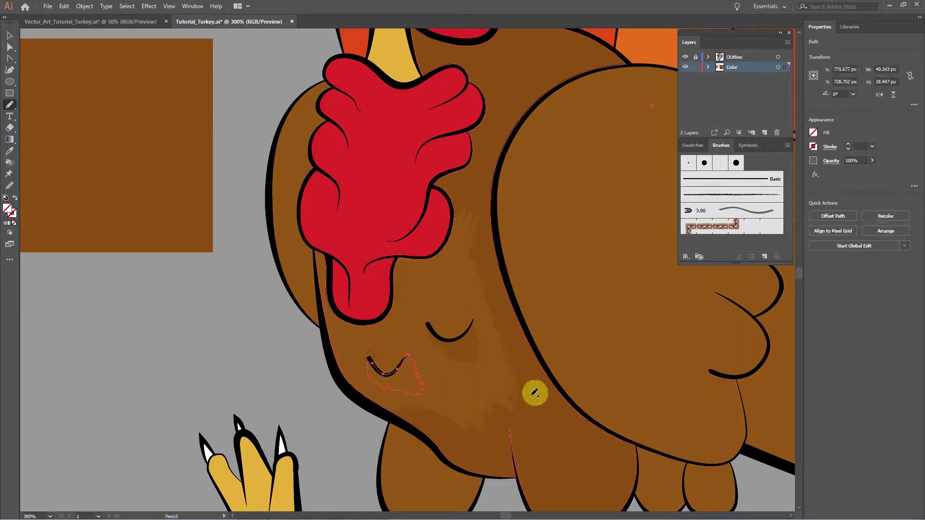
{"action": "key", "text": "i"}
{"action": "left_click", "coordinate": [458, 396]}
{"action": "key", "text": "v"}
{"action": "left_click", "coordinate": [287, 358]}
Draw a closed shading shape about 44 by 59 px with the Pencil tool along the underside of the red wattle.
{"action": "key", "text": "space"}
{"action": "left_click_drag", "start_coordinate": [466, 269], "coordinate": [442, 273]}
{"action": "key", "text": "ctrl+minus"}
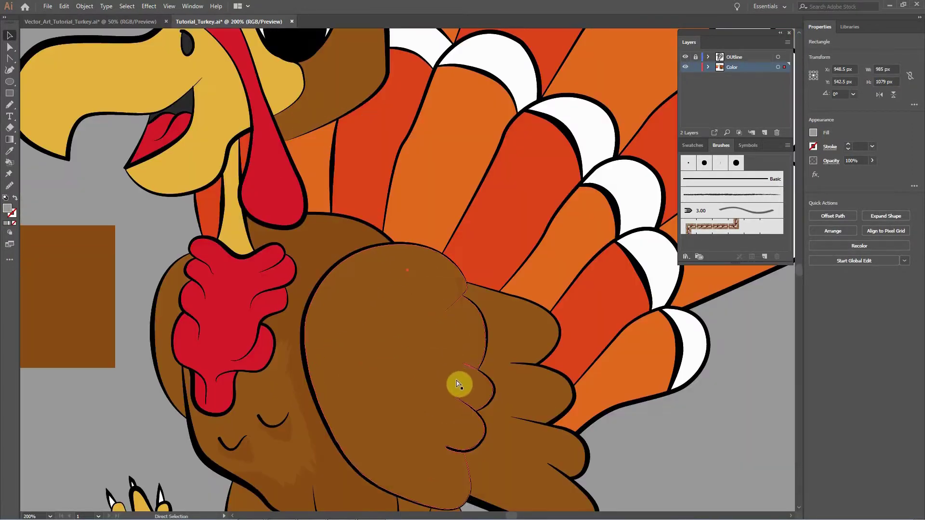
{"action": "key", "text": "ctrl+minus"}
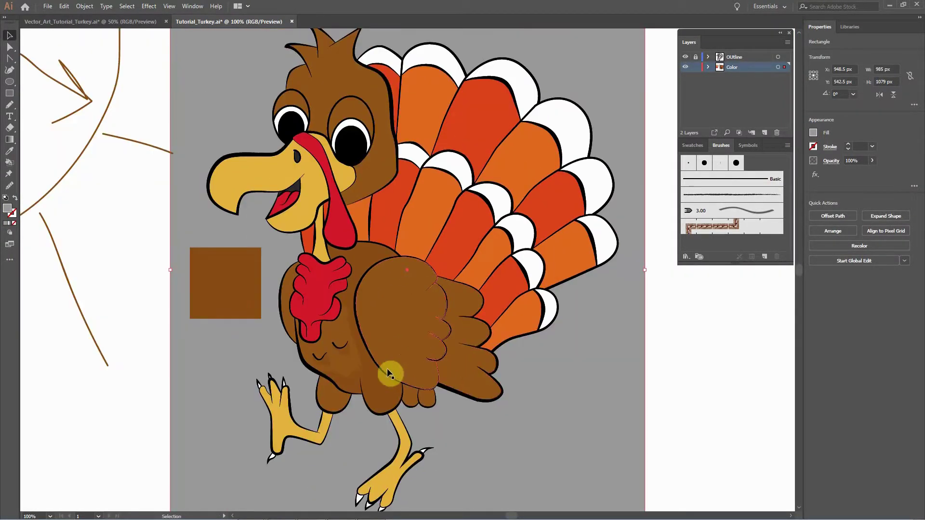
{"action": "key", "text": "ctrl+plus"}
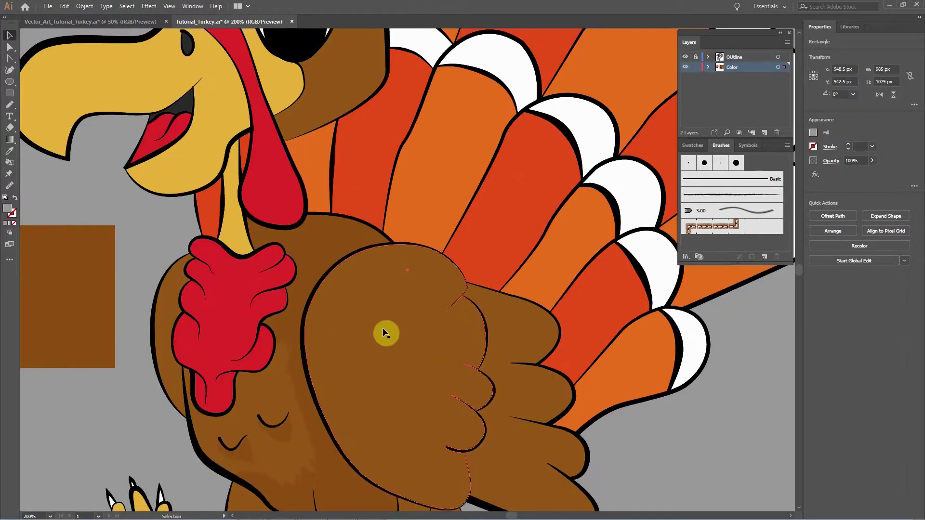
{"action": "left_click_drag", "start_coordinate": [371, 338], "coordinate": [494, 282]}
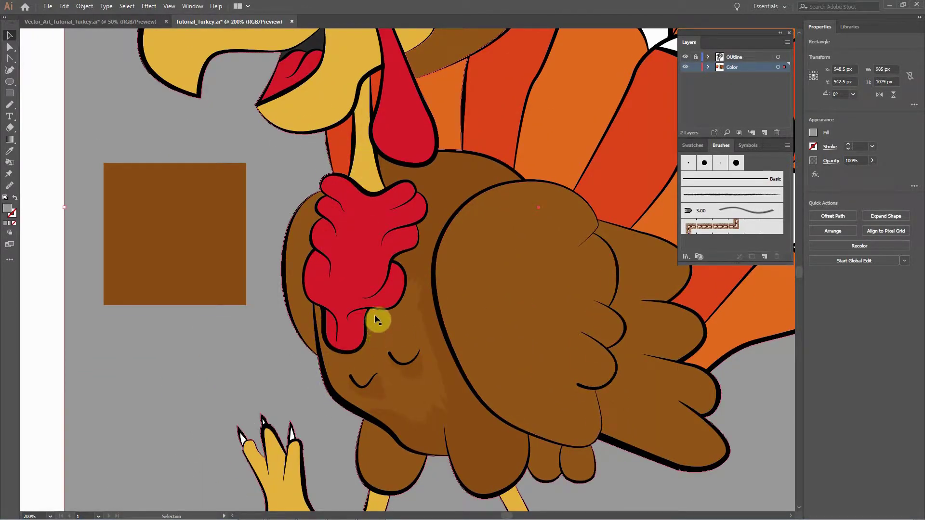
{"action": "key", "text": "n"}
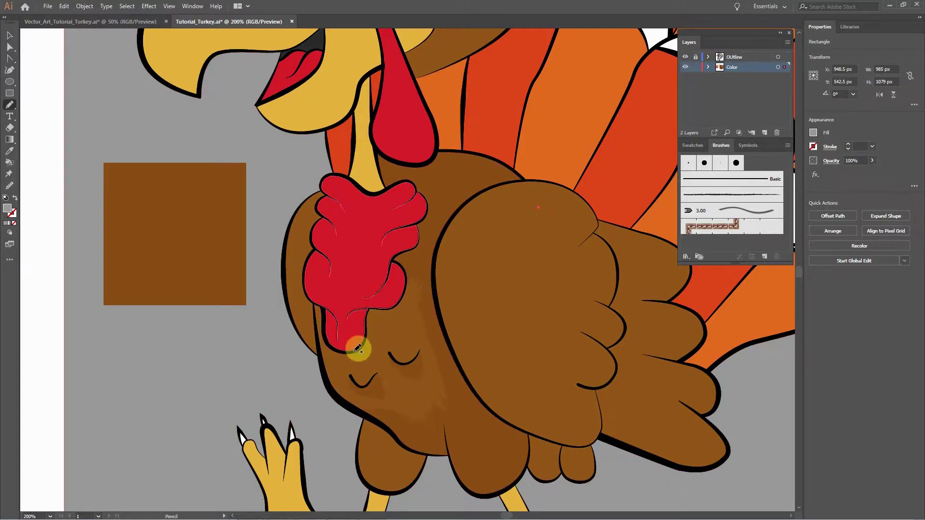
{"action": "mouse_move", "coordinate": [359, 348]}
{"action": "left_mouse_down"}
{"action": "mouse_move", "coordinate": [405, 292]}
{"action": "mouse_move", "coordinate": [395, 307]}
{"action": "mouse_move", "coordinate": [371, 309]}
{"action": "mouse_move", "coordinate": [359, 350]}
{"action": "mouse_move", "coordinate": [349, 313]}
{"action": "mouse_move", "coordinate": [403, 293]}
{"action": "mouse_move", "coordinate": [347, 322]}
{"action": "mouse_move", "coordinate": [399, 290]}
{"action": "mouse_move", "coordinate": [380, 309]}
{"action": "left_mouse_up"}
Fill the shape under the wattle with the darker brown sampled from the chest shading using the Eyedropper, and deselect it.
{"action": "key", "text": "i"}
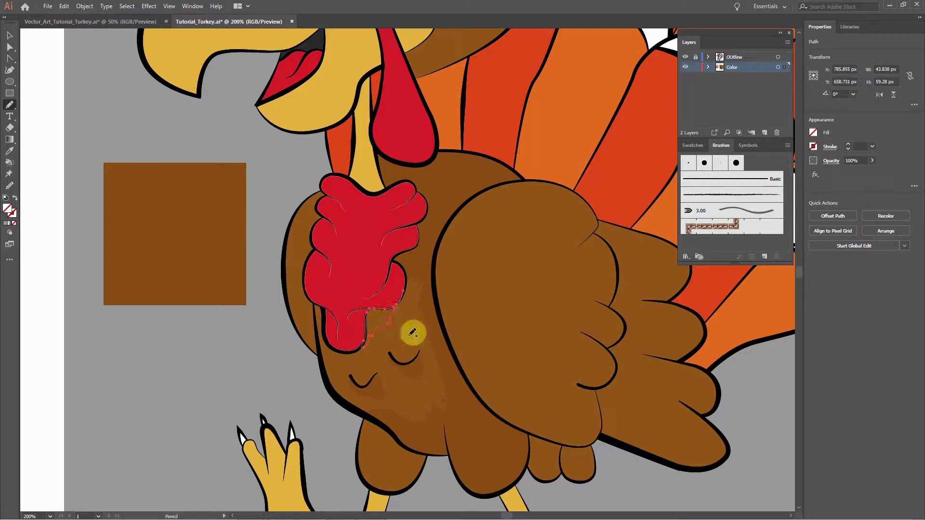
{"action": "left_click", "coordinate": [432, 369]}
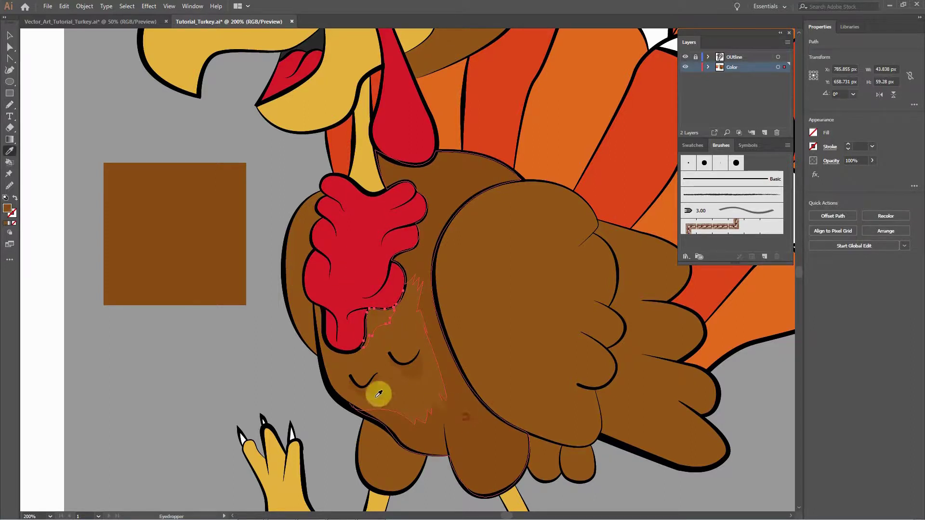
{"action": "key", "text": "n"}
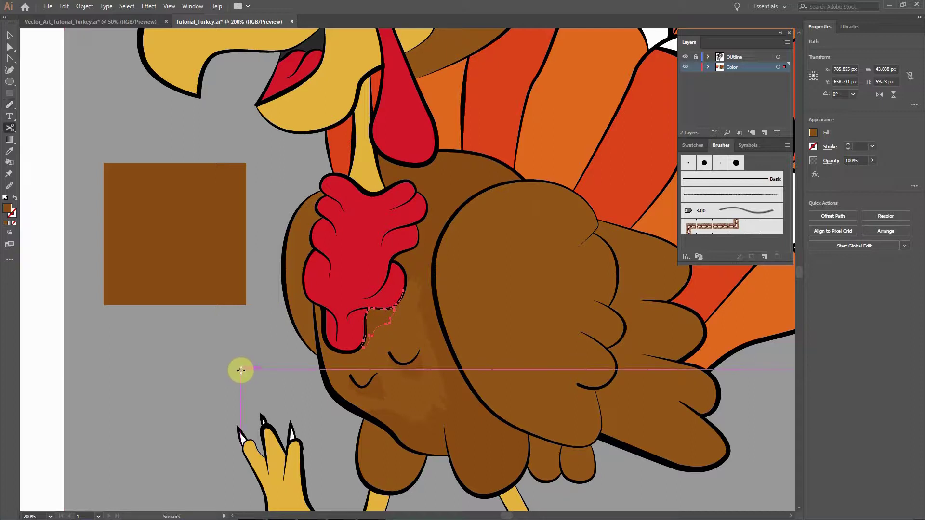
{"action": "key", "text": "v"}
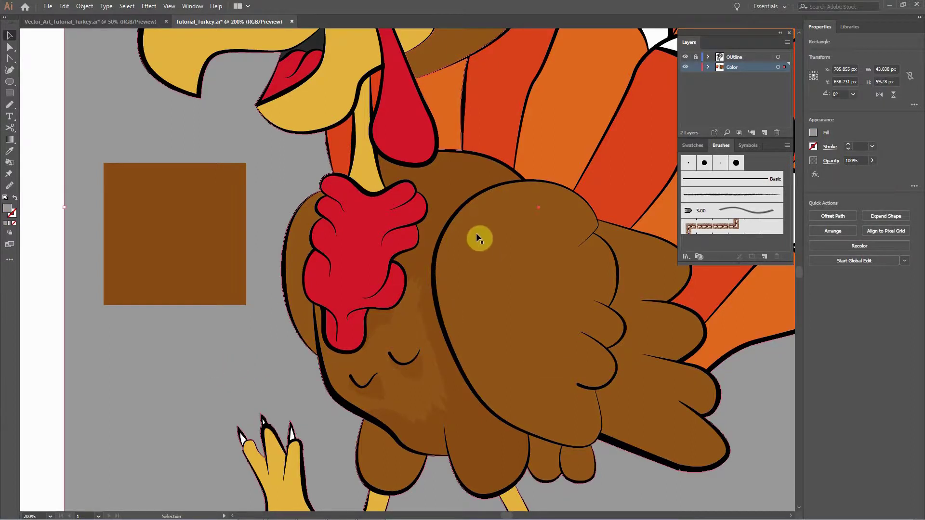
{"action": "left_click", "coordinate": [471, 270]}
Draw a jagged Pencil shading shape on the thigh of the turkey's raised leg, fill it with the sampled darker brown, and deselect it.
{"action": "mouse_move", "coordinate": [473, 264]}
{"action": "left_mouse_down"}
{"action": "mouse_move", "coordinate": [474, 281]}
{"action": "mouse_move", "coordinate": [477, 239]}
{"action": "left_mouse_up"}
{"action": "key", "text": "n"}
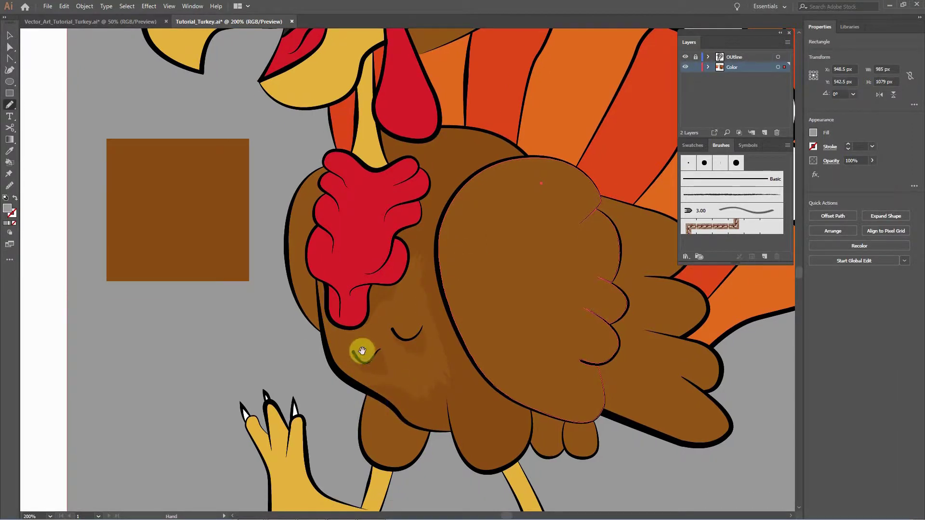
{"action": "left_click_drag", "start_coordinate": [362, 351], "coordinate": [368, 315]}
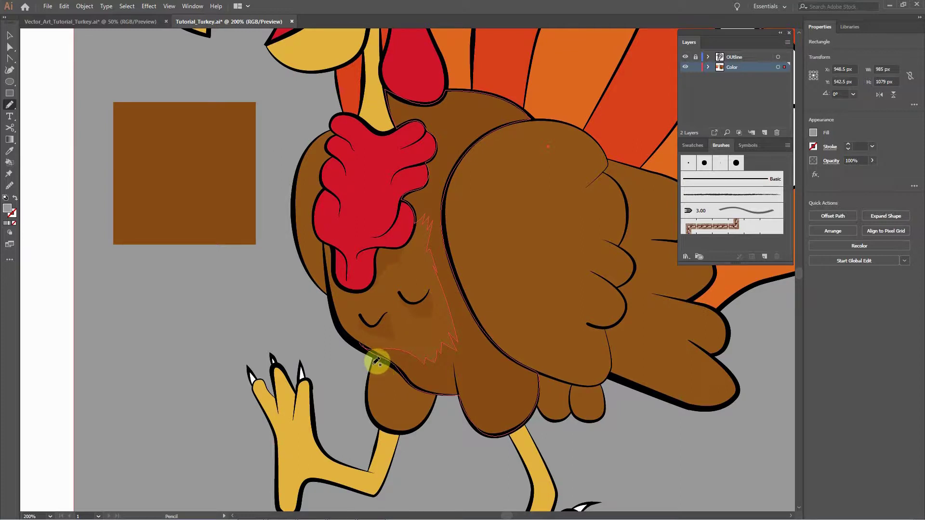
{"action": "mouse_move", "coordinate": [376, 363]}
{"action": "left_mouse_down"}
{"action": "mouse_move", "coordinate": [404, 395]}
{"action": "mouse_move", "coordinate": [405, 412]}
{"action": "mouse_move", "coordinate": [379, 419]}
{"action": "mouse_move", "coordinate": [382, 427]}
{"action": "mouse_move", "coordinate": [411, 433]}
{"action": "mouse_move", "coordinate": [435, 406]}
{"action": "left_mouse_up"}
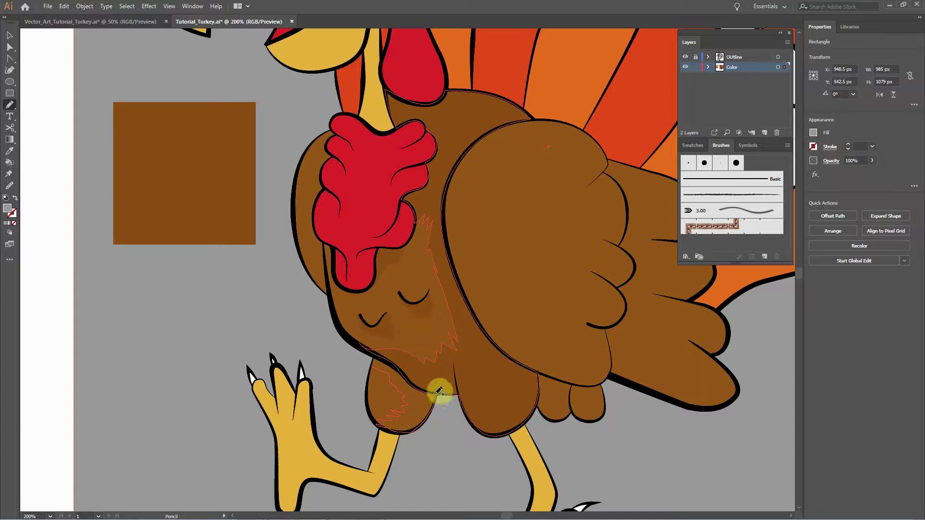
{"action": "mouse_move", "coordinate": [427, 390]}
{"action": "left_mouse_down"}
{"action": "mouse_move", "coordinate": [377, 351]}
{"action": "mouse_move", "coordinate": [373, 363]}
{"action": "mouse_move", "coordinate": [381, 361]}
{"action": "left_mouse_up"}
{"action": "key", "text": "i"}
{"action": "left_click", "coordinate": [495, 406]}
{"action": "key", "text": "v"}
{"action": "left_click", "coordinate": [227, 369]}
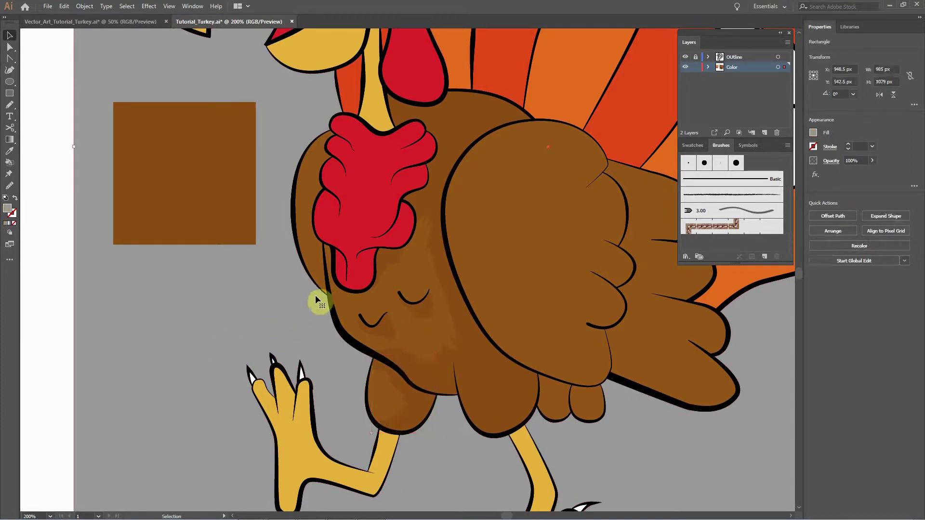
Draw a long wavy Pencil shading shape on the far wing behind the red wattle, fill it with the sampled darker brown, and deselect it.
{"action": "left_click_drag", "start_coordinate": [428, 237], "coordinate": [391, 211]}
{"action": "left_click_drag", "start_coordinate": [399, 171], "coordinate": [439, 317]}
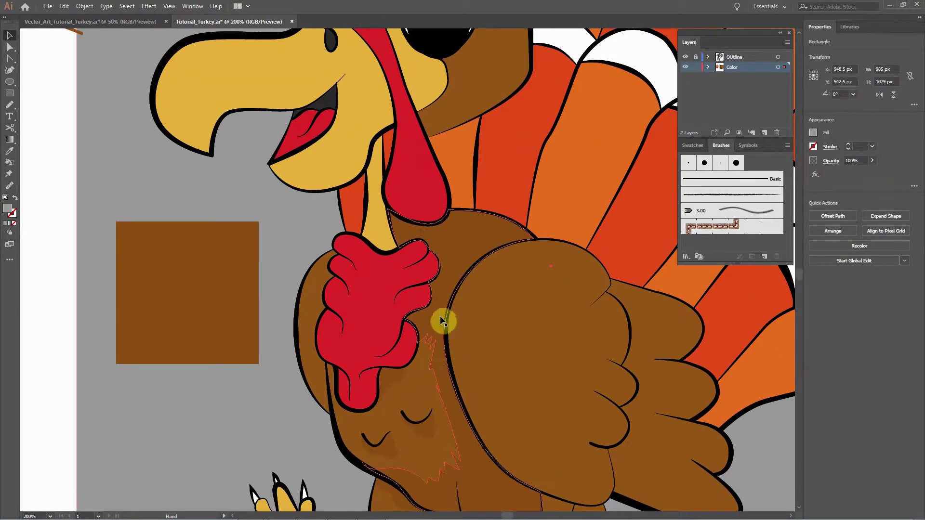
{"action": "key", "text": "n"}
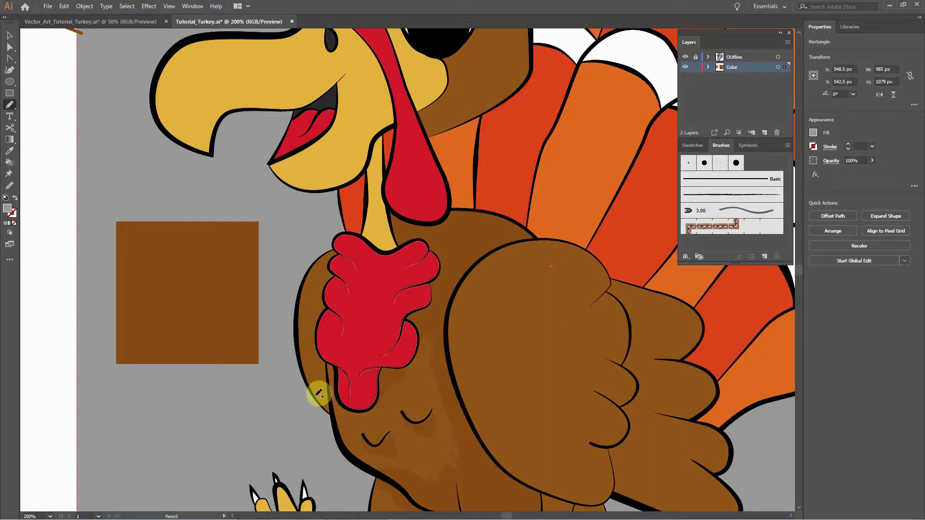
{"action": "mouse_move", "coordinate": [318, 395]}
{"action": "left_mouse_down"}
{"action": "mouse_move", "coordinate": [310, 326]}
{"action": "mouse_move", "coordinate": [322, 268]}
{"action": "left_mouse_up"}
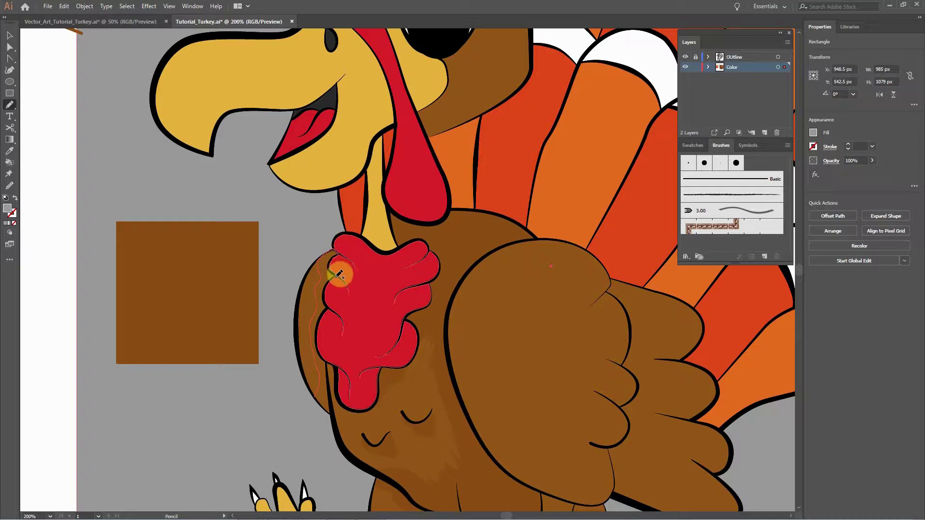
{"action": "mouse_move", "coordinate": [323, 299]}
{"action": "left_mouse_down"}
{"action": "mouse_move", "coordinate": [318, 337]}
{"action": "mouse_move", "coordinate": [332, 413]}
{"action": "mouse_move", "coordinate": [315, 397]}
{"action": "left_mouse_up"}
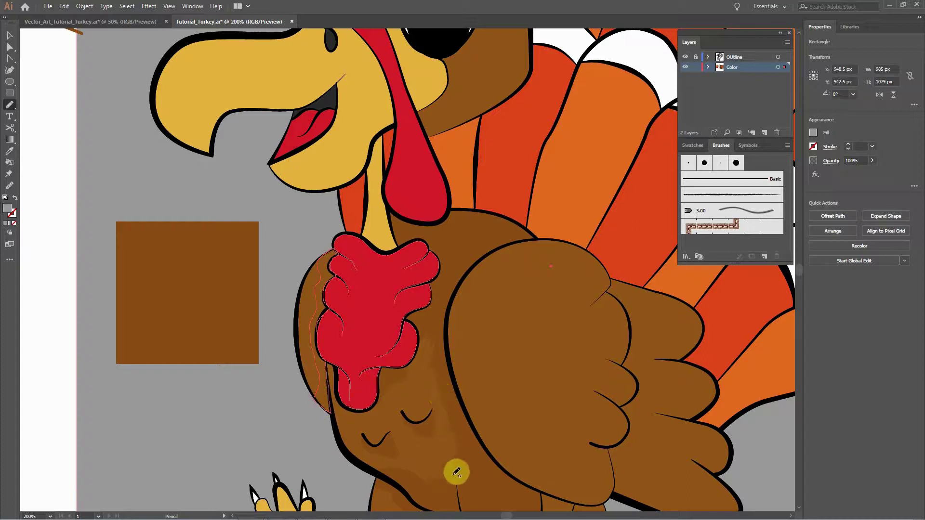
{"action": "key", "text": "i"}
{"action": "left_click", "coordinate": [479, 476]}
{"action": "key", "text": "v"}
{"action": "left_click", "coordinate": [250, 448]}
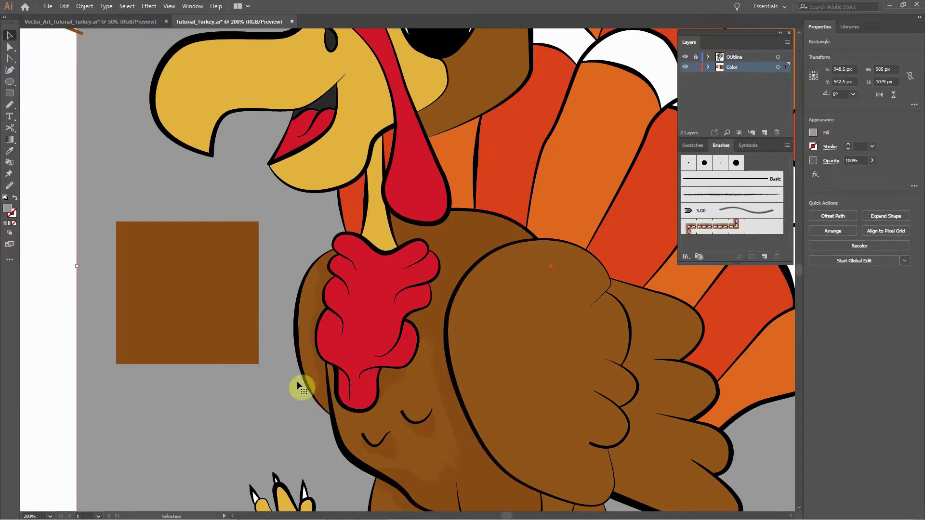
{"action": "key", "text": "ctrl+minus"}
{"action": "key", "text": "ctrl+minus"}
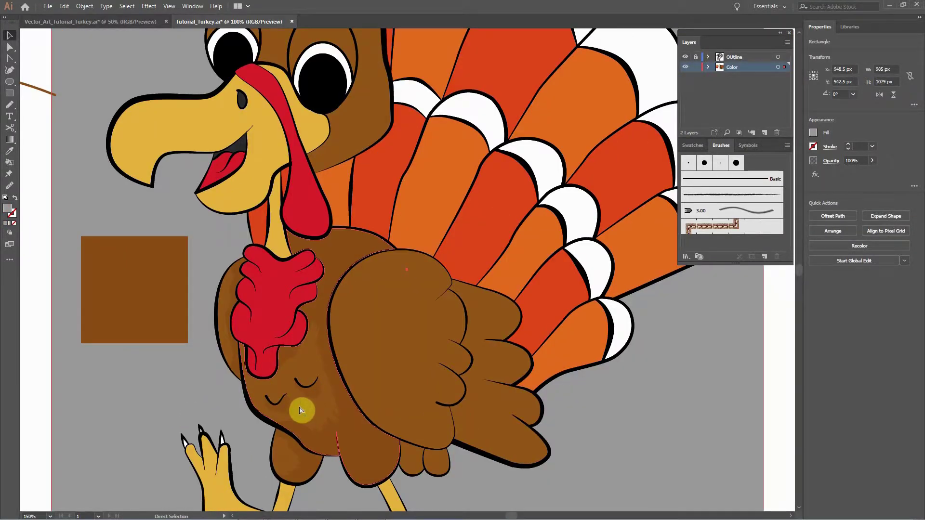
{"action": "key", "text": "ctrl+plus"}
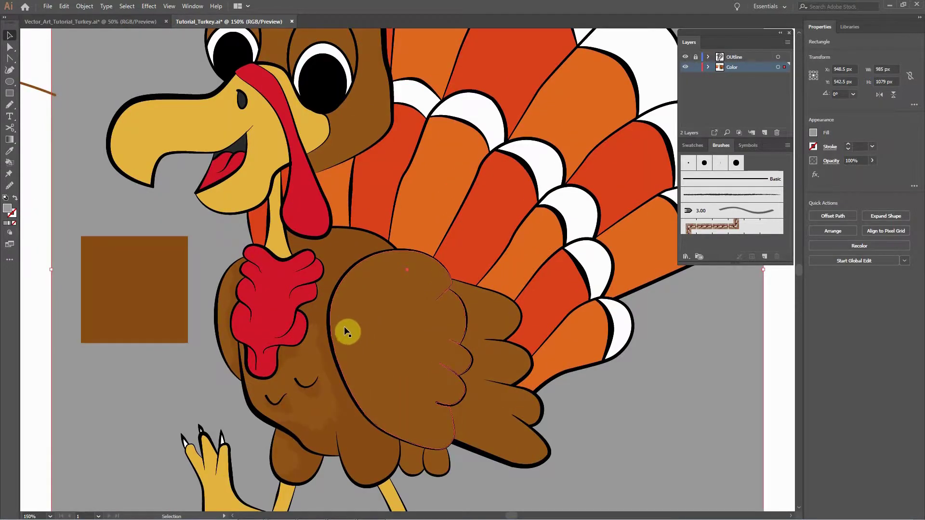
{"action": "left_click_drag", "start_coordinate": [412, 328], "coordinate": [469, 297]}
{"action": "key", "text": "shift+b"}
{"action": "key", "text": "ctrl+plus"}
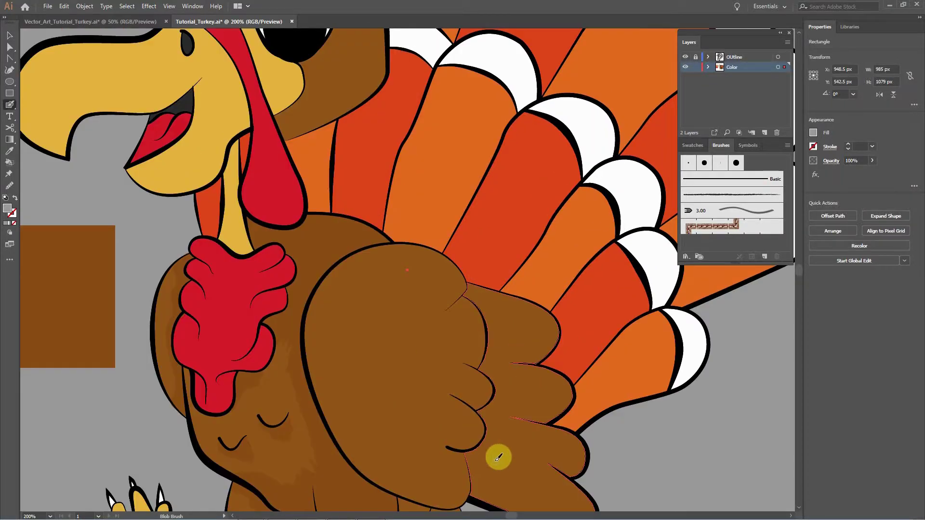
{"action": "left_click_drag", "start_coordinate": [440, 349], "coordinate": [459, 295]}
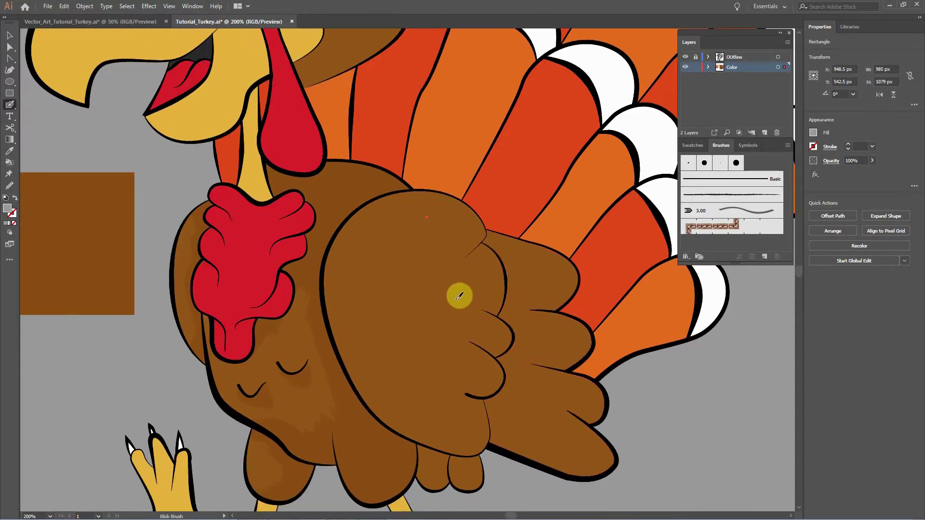
{"action": "scroll", "coordinate": [457, 337], "scroll_direction": "down", "scroll_amount": 4}
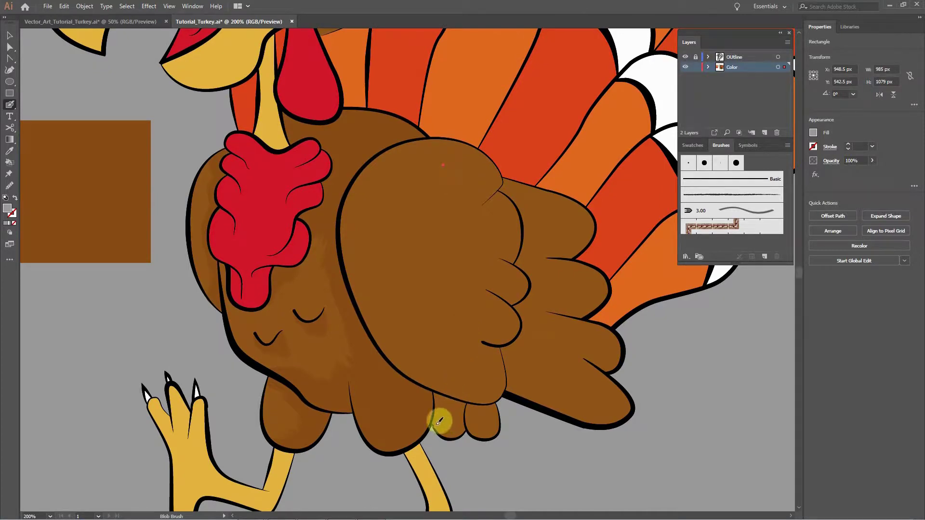
{"action": "key", "text": "ctrl+shift+a"}
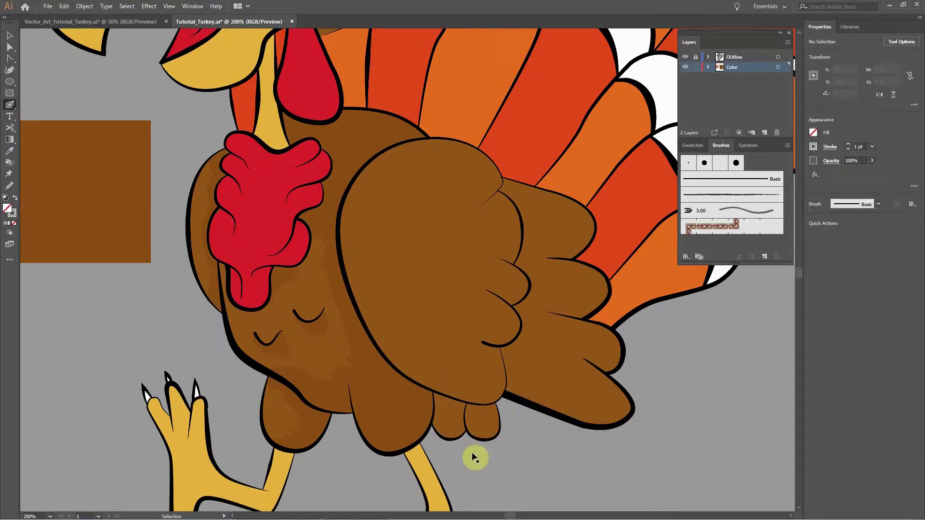
{"action": "left_click", "coordinate": [475, 459], "text": "ctrl"}
{"action": "key", "text": "i"}
{"action": "left_click", "coordinate": [126, 230]}
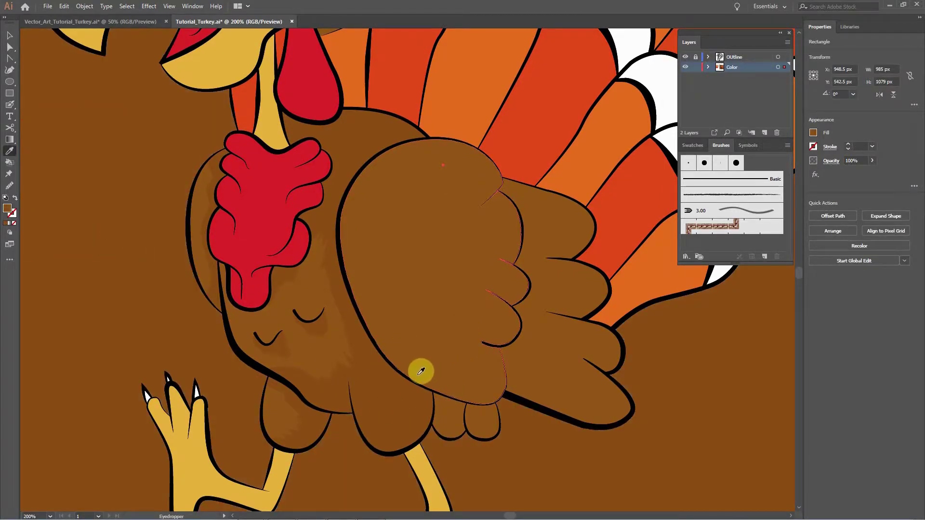
{"action": "key", "text": "ctrl+z"}
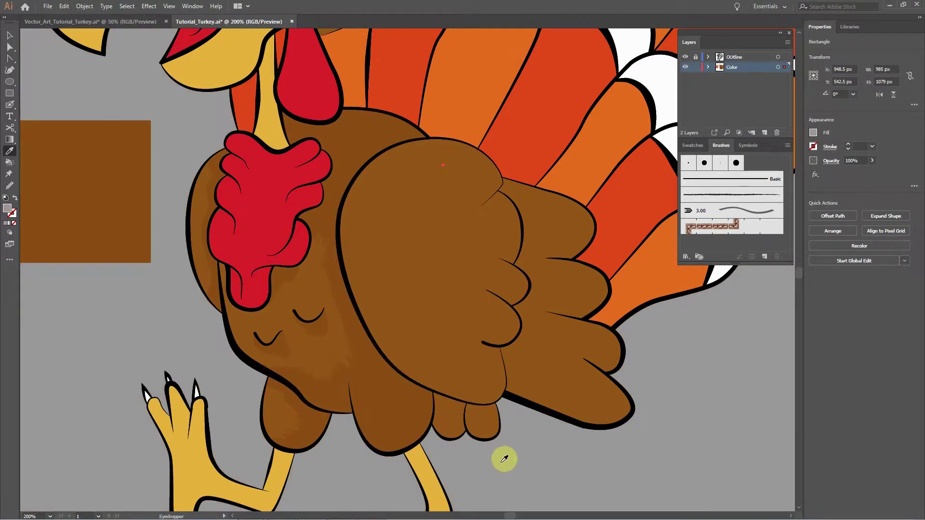
Deselect the gray background rectangle and sample the darker brown from the square beside the turkey with the Eyedropper.
{"action": "key", "text": "v"}
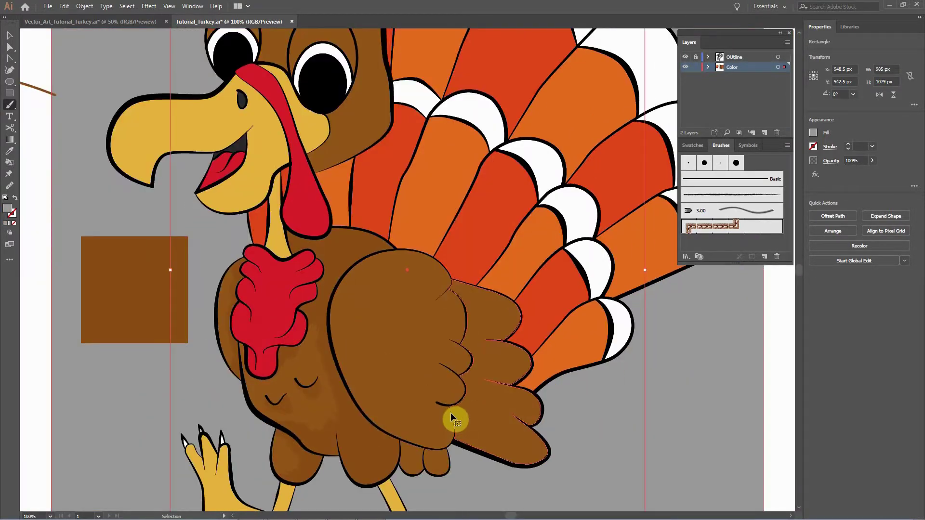
{"action": "key", "text": "ctrl+1"}
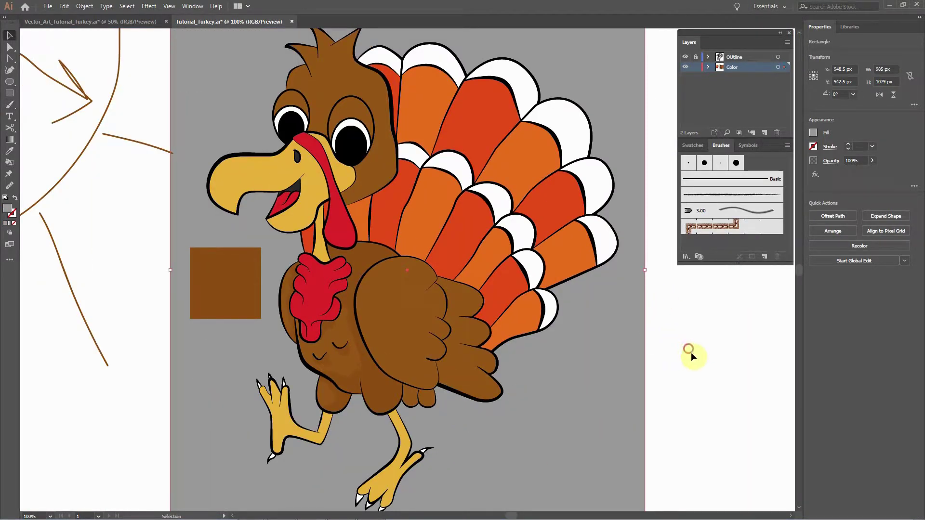
{"action": "left_click", "coordinate": [690, 350]}
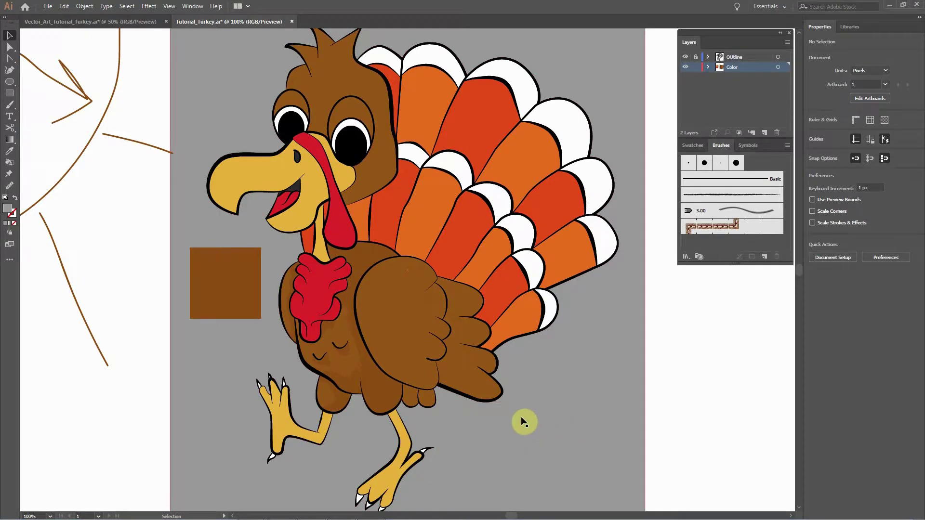
{"action": "key", "text": "ctrl+plus"}
{"action": "key", "text": "ctrl+plus"}
{"action": "key", "text": "ctrl+plus"}
{"action": "key", "text": "space"}
{"action": "left_click_drag", "start_coordinate": [439, 350], "coordinate": [536, 256]}
{"action": "key", "text": "i"}
{"action": "left_click", "coordinate": [173, 150]}
Paint darker brown shading with the Blob Brush around the edges of the small rounded feather directly behind the standing leg's thigh.
{"action": "key", "text": "shift+b"}
{"action": "key", "text": "space"}
{"action": "left_click_drag", "start_coordinate": [718, 338], "coordinate": [663, 293]}
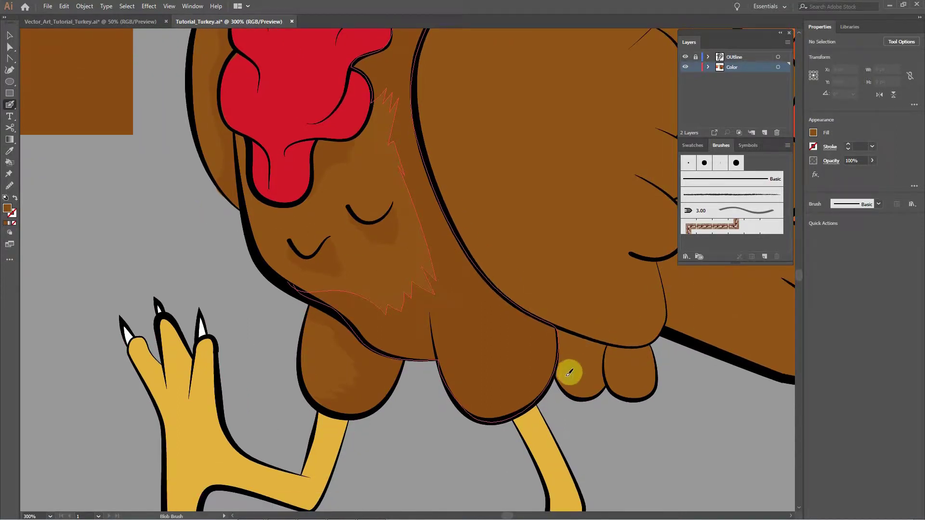
{"action": "left_click_drag", "start_coordinate": [562, 370], "coordinate": [576, 386]}
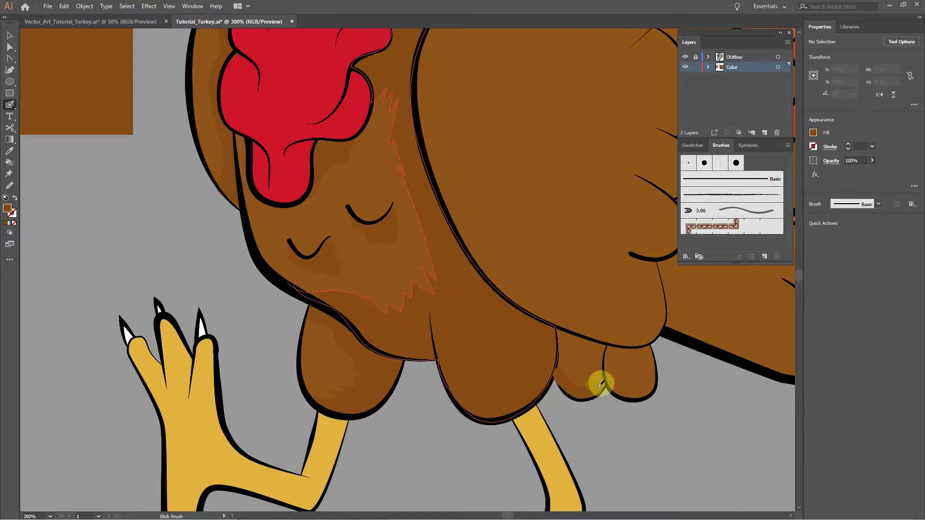
{"action": "mouse_move", "coordinate": [601, 362]}
{"action": "left_mouse_down"}
{"action": "mouse_move", "coordinate": [591, 334]}
{"action": "mouse_move", "coordinate": [579, 333]}
{"action": "left_mouse_up"}
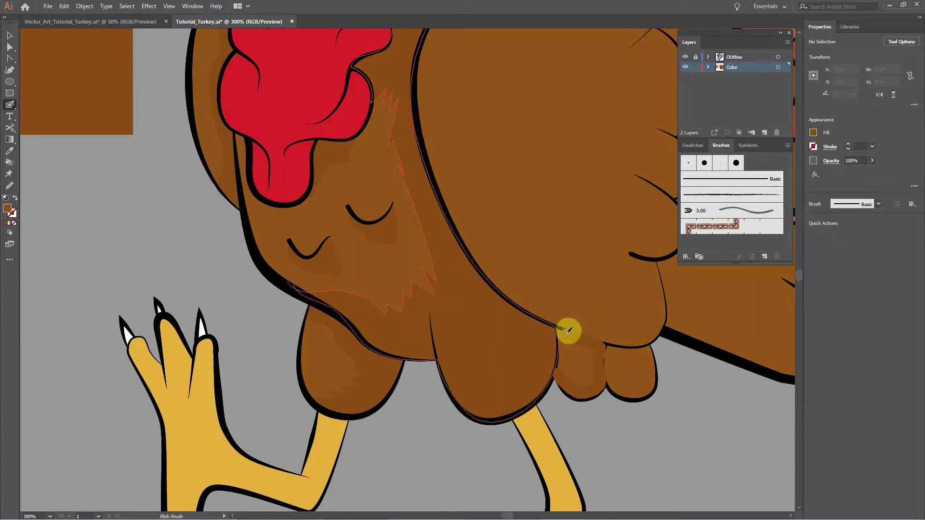
{"action": "key", "text": "ctrl+shift+a"}
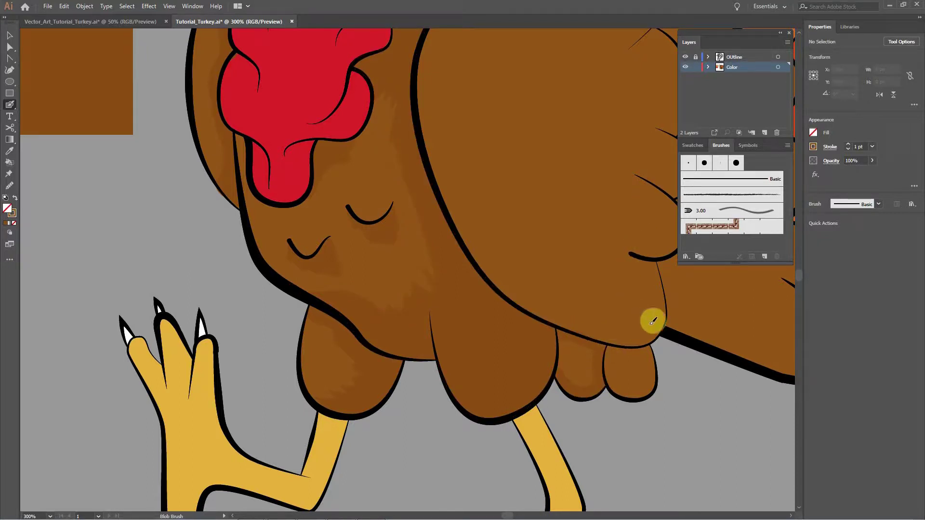
{"action": "left_click_drag", "start_coordinate": [635, 293], "coordinate": [590, 289]}
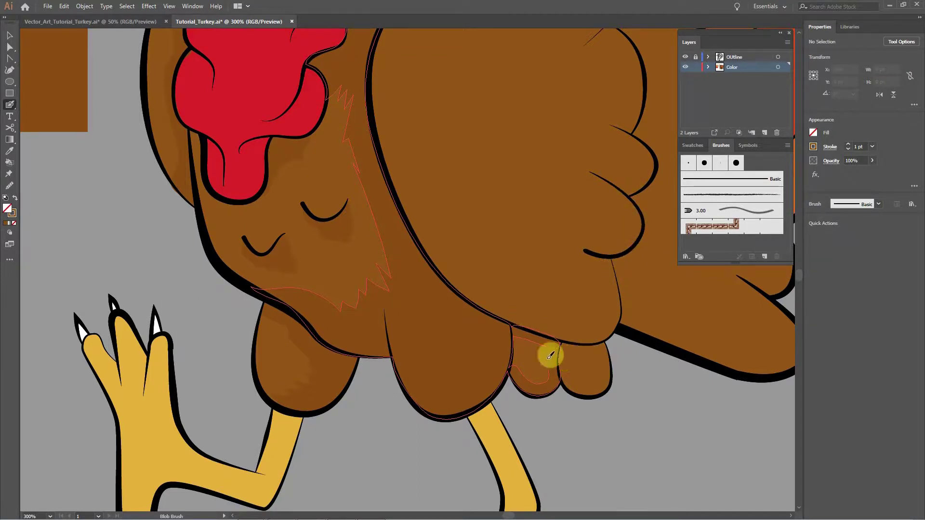
{"action": "key", "text": "v"}
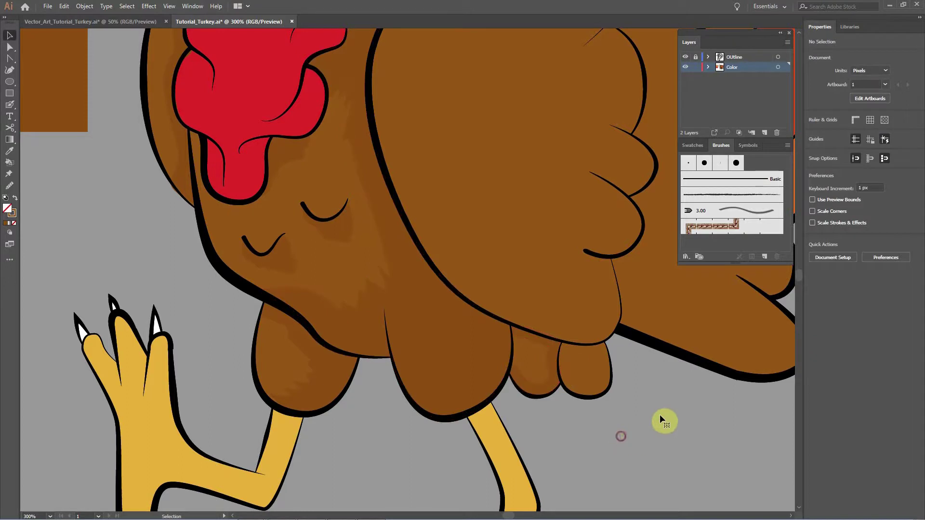
{"action": "left_click", "coordinate": [507, 284]}
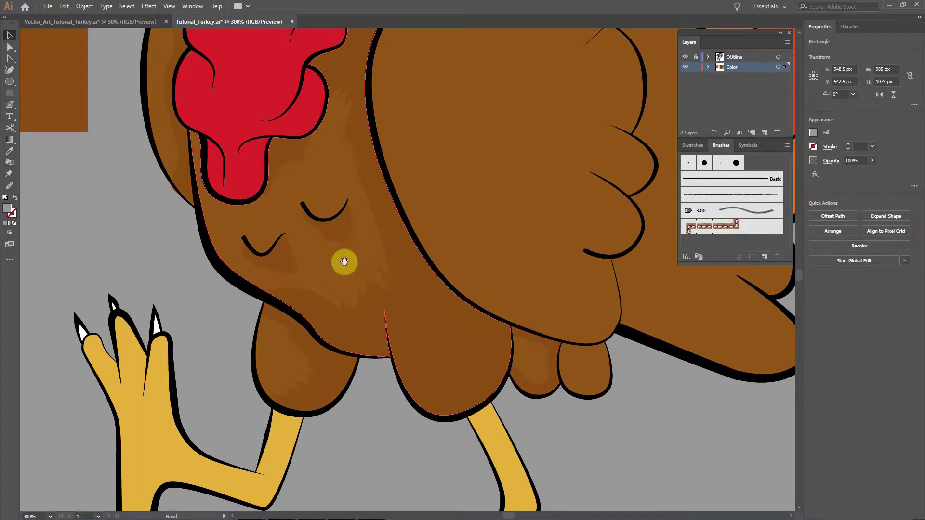
{"action": "left_click_drag", "start_coordinate": [343, 246], "coordinate": [414, 296]}
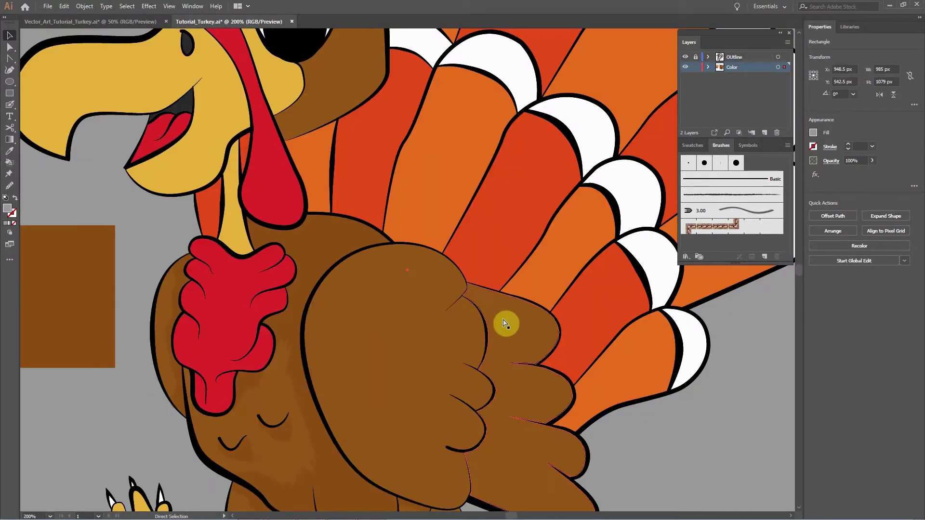
{"action": "key", "text": "ctrl+minus"}
{"action": "key", "text": "ctrl+minus"}
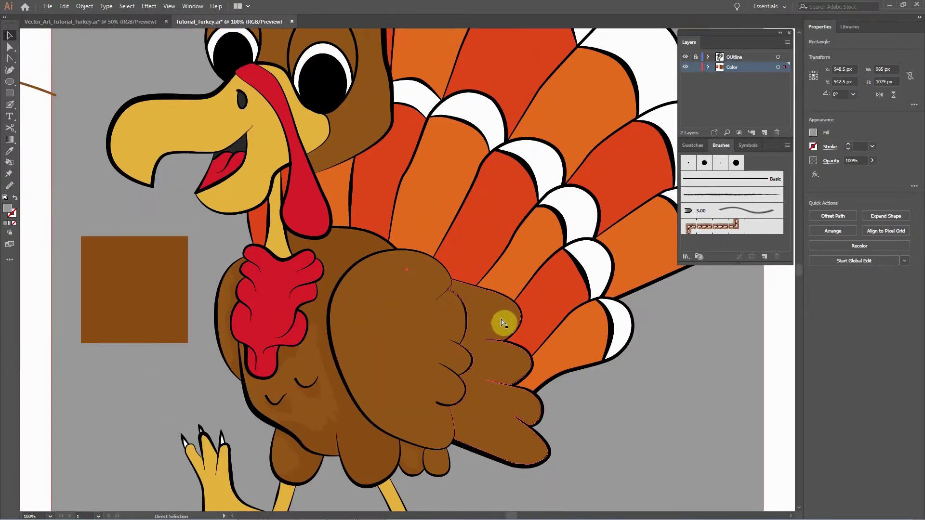
{"action": "left_click_drag", "start_coordinate": [496, 342], "coordinate": [589, 273]}
{"action": "key", "text": "ctrl+plus"}
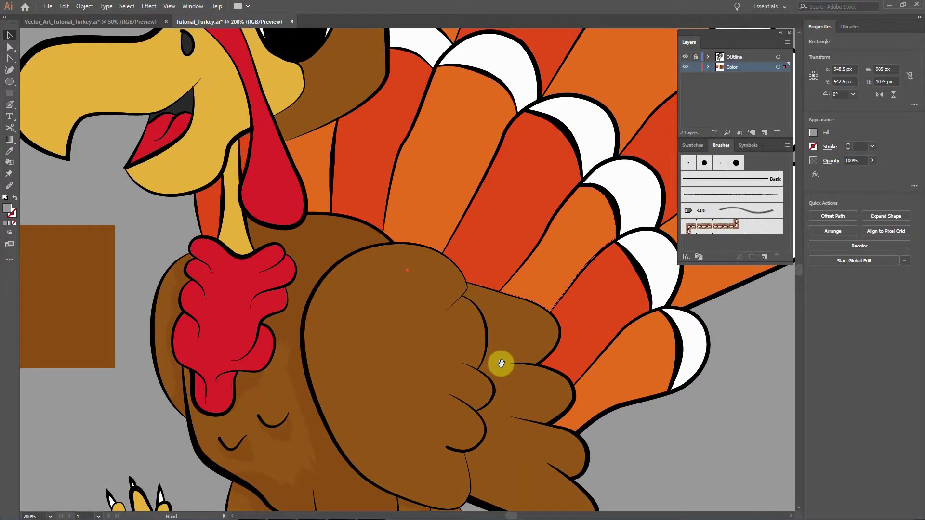
{"action": "left_click_drag", "start_coordinate": [499, 324], "coordinate": [533, 221]}
{"action": "left_click_drag", "start_coordinate": [495, 364], "coordinate": [519, 312]}
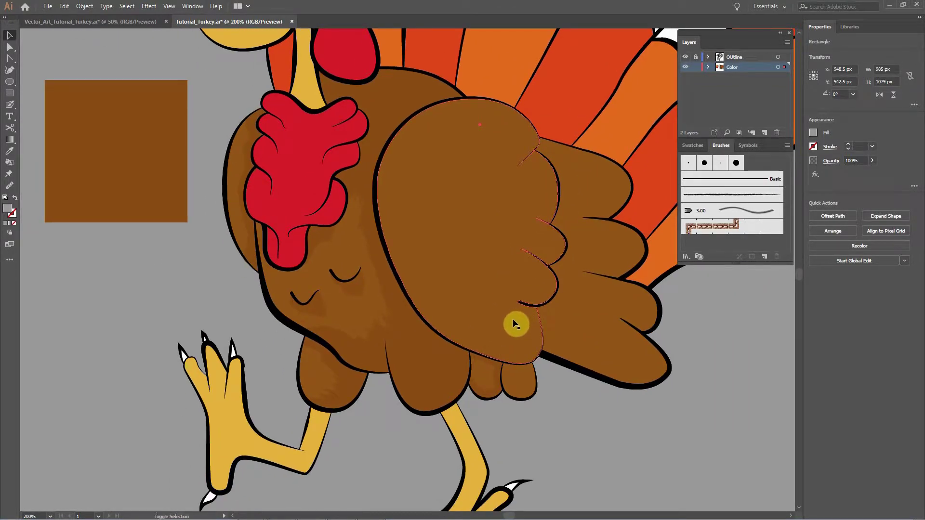
{"action": "key", "text": "shift+b"}
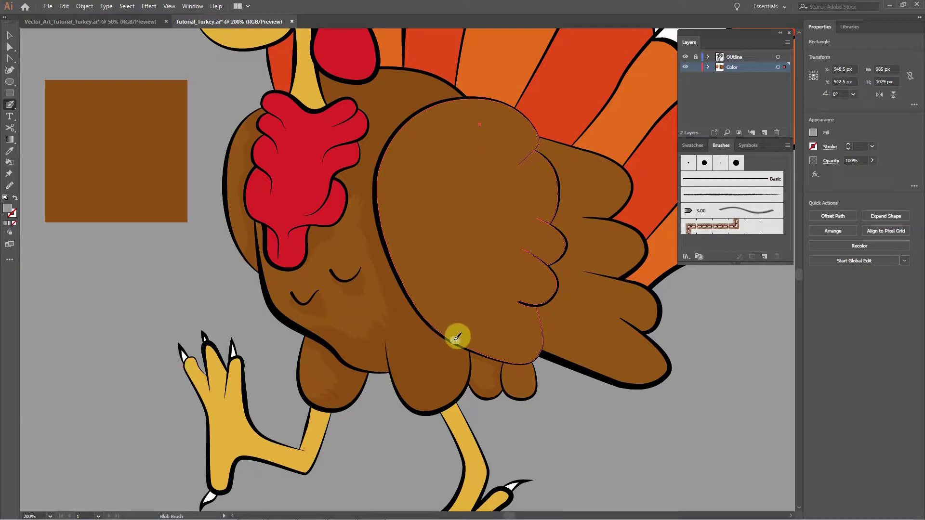
{"action": "key", "text": "i"}
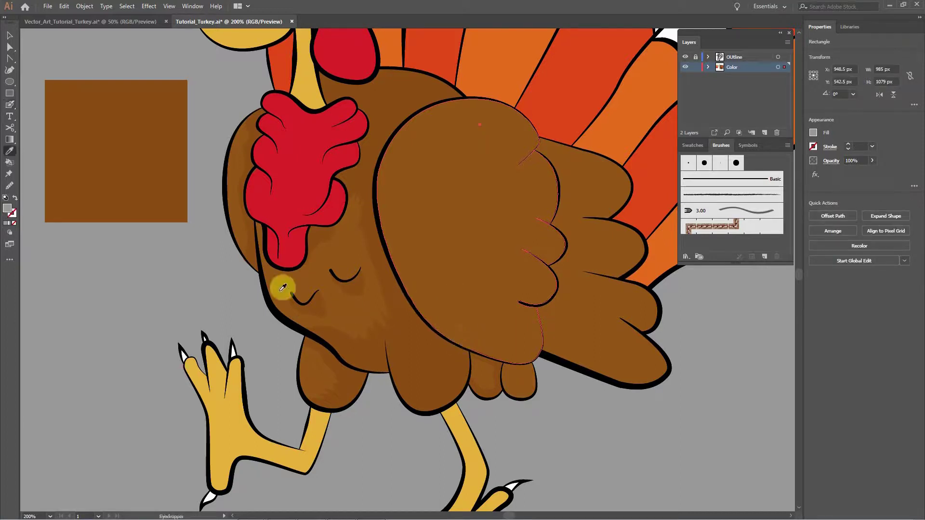
{"action": "left_click", "coordinate": [152, 183]}
{"action": "key", "text": "v"}
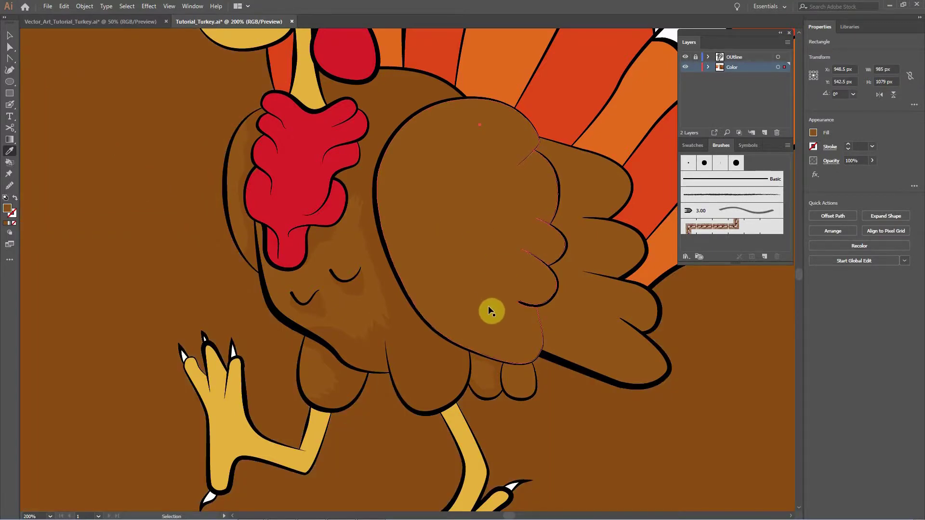
{"action": "key", "text": "ctrl+z"}
{"action": "mouse_move", "coordinate": [680, 518]}
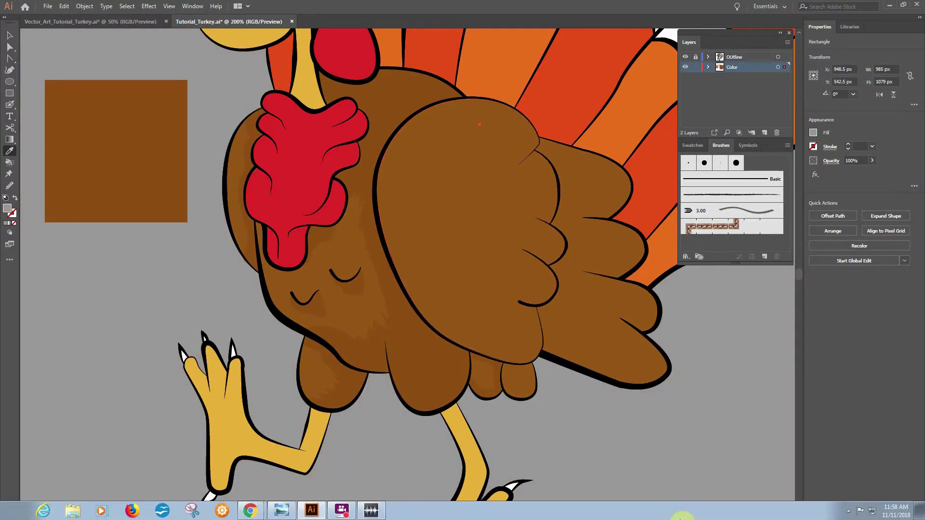
{"action": "key", "text": "ctrl+minus"}
{"action": "key", "text": "ctrl+minus"}
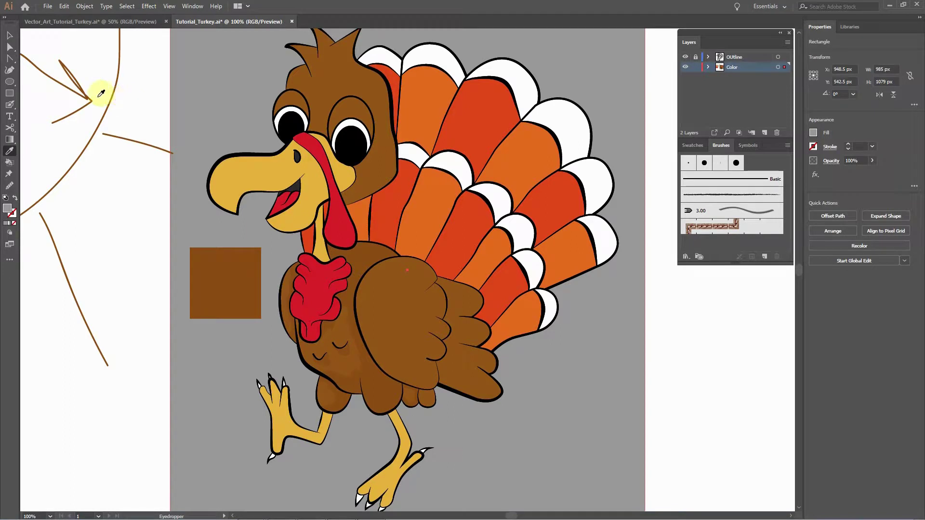
{"action": "left_click", "coordinate": [9, 35]}
{"action": "key", "text": "Delete"}
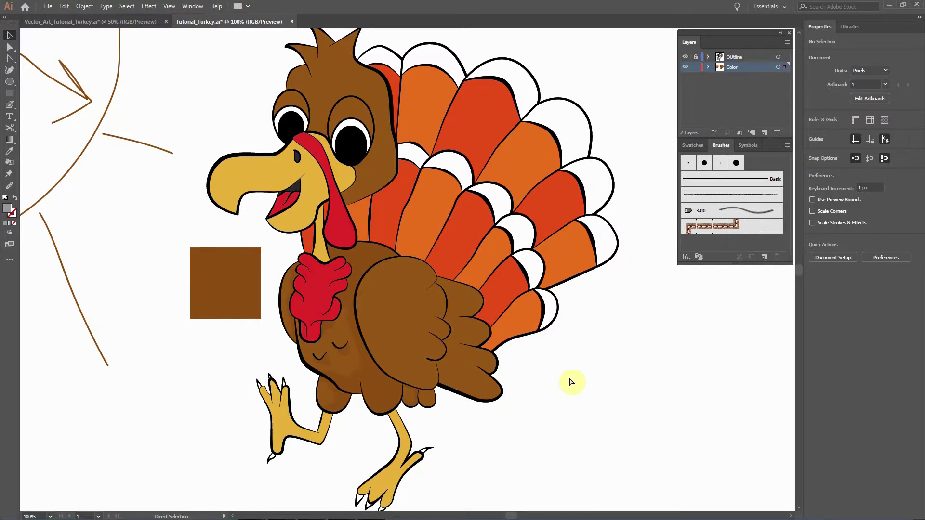
{"action": "key", "text": "ctrl+z"}
Add a new layer, place it beneath the Color layer and name it Background.
{"action": "left_click", "coordinate": [549, 393]}
{"action": "key", "text": "a"}
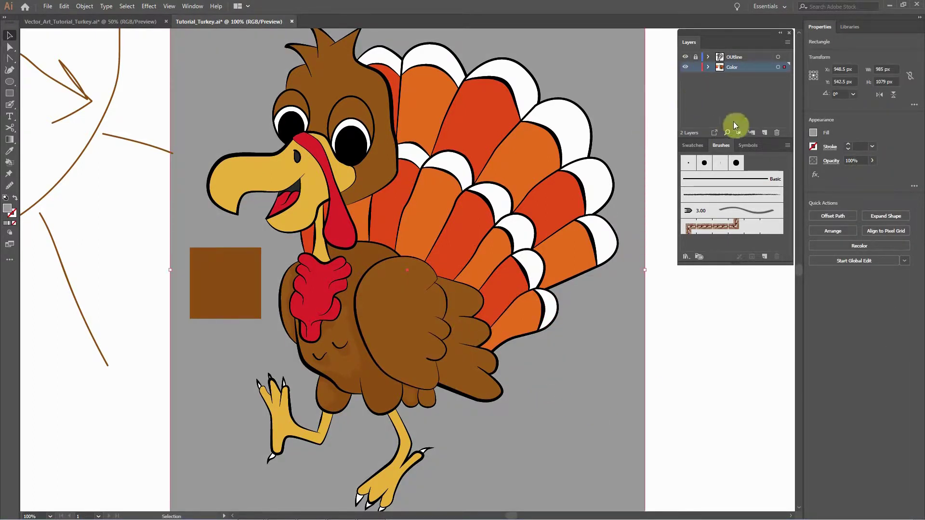
{"action": "left_click_drag", "start_coordinate": [743, 76], "coordinate": [735, 64]}
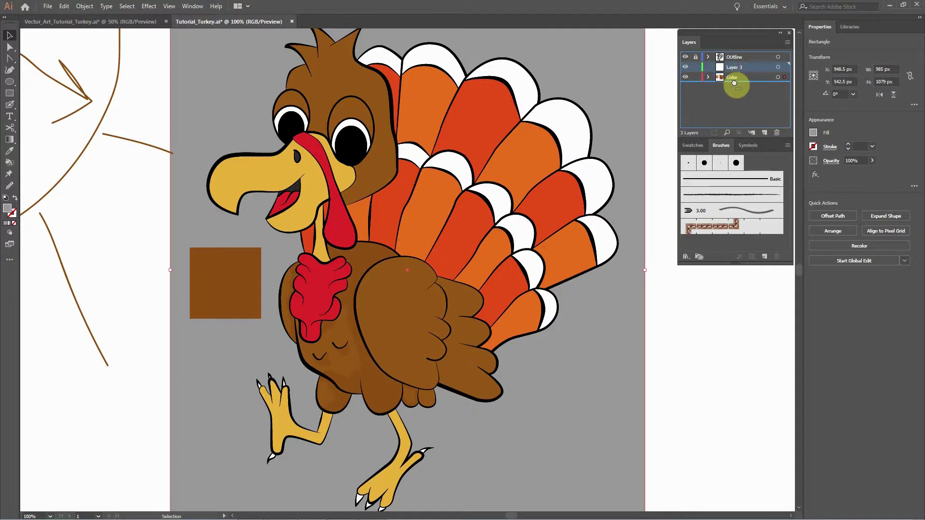
{"action": "double_click", "coordinate": [733, 77]}
{"action": "type", "text": "Ba"}
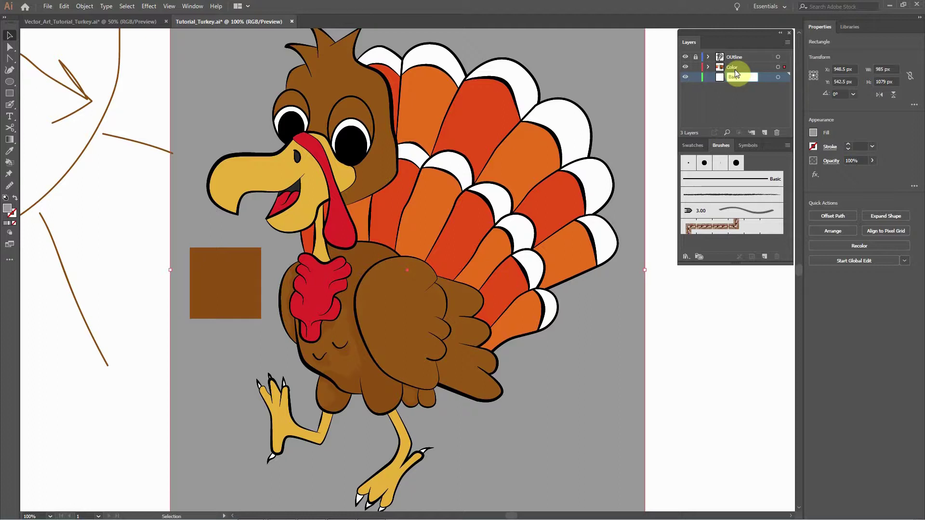
{"action": "type", "text": "ckground"}
{"action": "key", "text": "Return"}
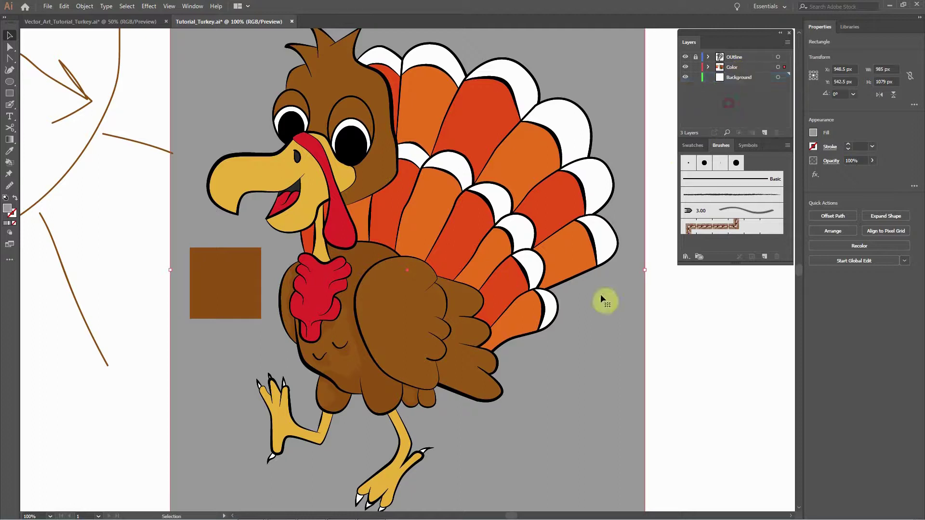
Move the gray backdrop rectangle from the Color layer to the same position on the Background layer.
{"action": "key", "text": "ctrl+x"}
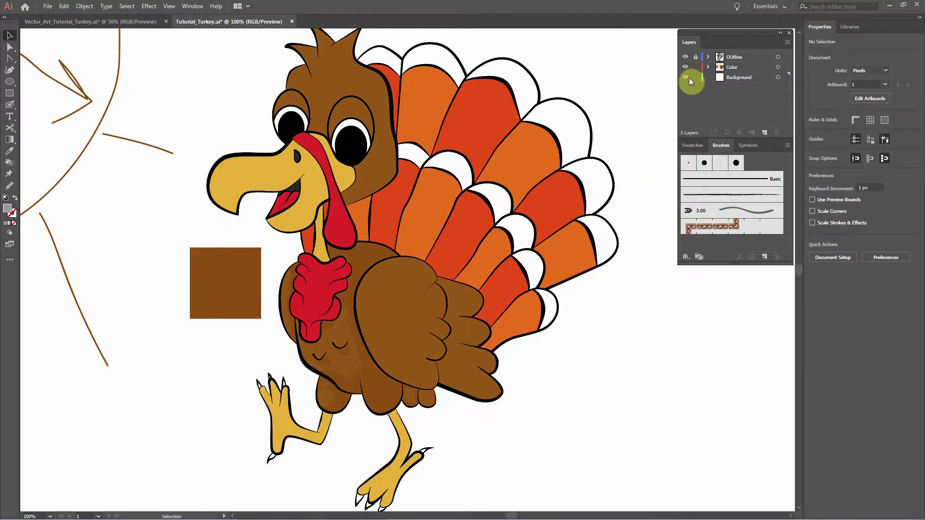
{"action": "left_click", "coordinate": [694, 67]}
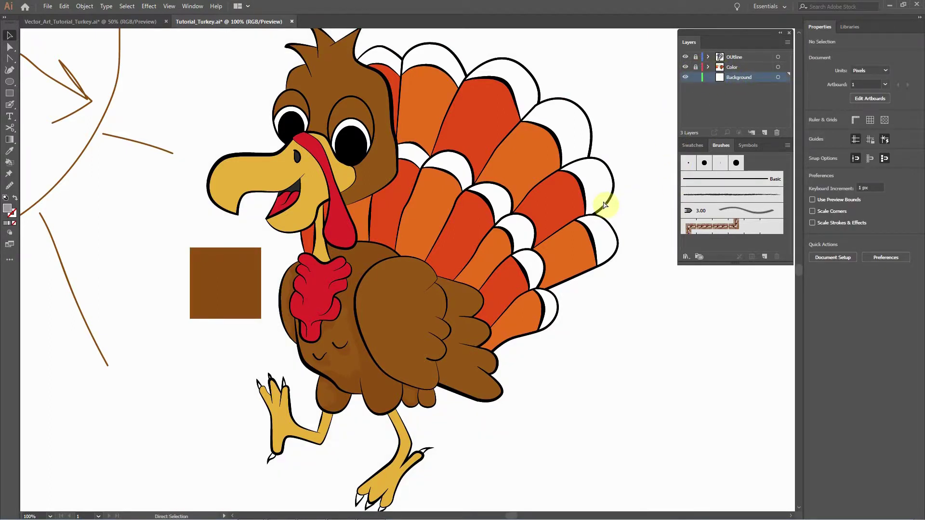
{"action": "key", "text": "ctrl+f"}
{"action": "left_click", "coordinate": [695, 67]}
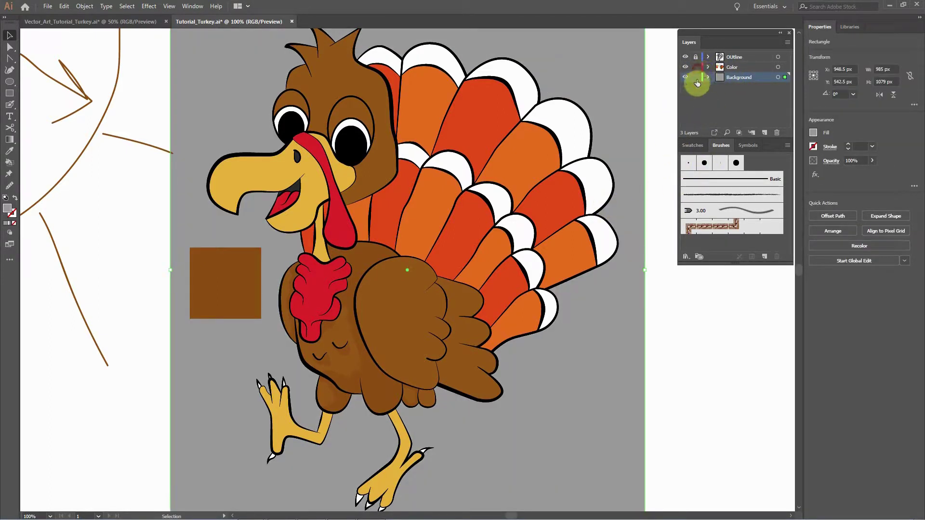
Lock the Background layer and make the Color layer active.
{"action": "left_click", "coordinate": [694, 77]}
{"action": "left_click", "coordinate": [586, 338]}
{"action": "left_click", "coordinate": [611, 361]}
{"action": "left_click", "coordinate": [737, 67]}
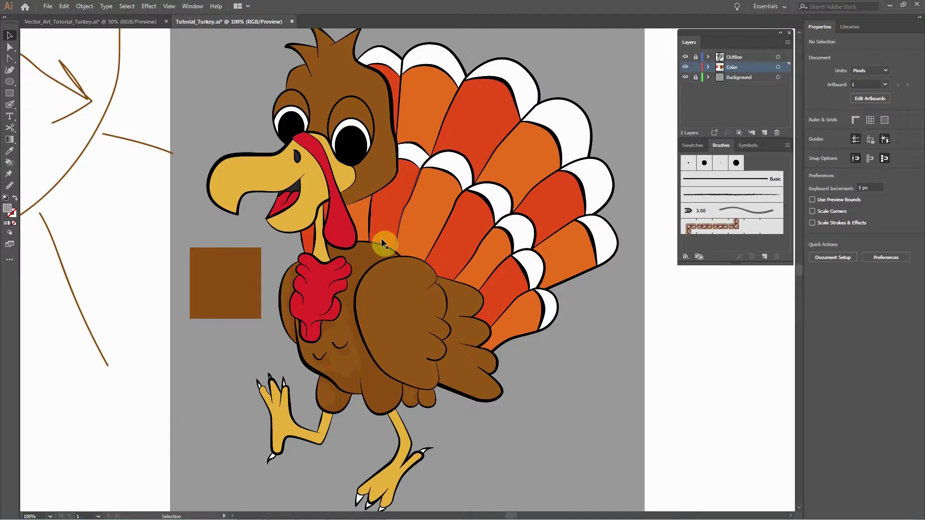
Sample the darker brown from the square swatch and paint shadow patches on the large wing's front edge and lower middle with the Blob Brush.
{"action": "left_click_drag", "start_coordinate": [380, 238], "coordinate": [414, 324]}
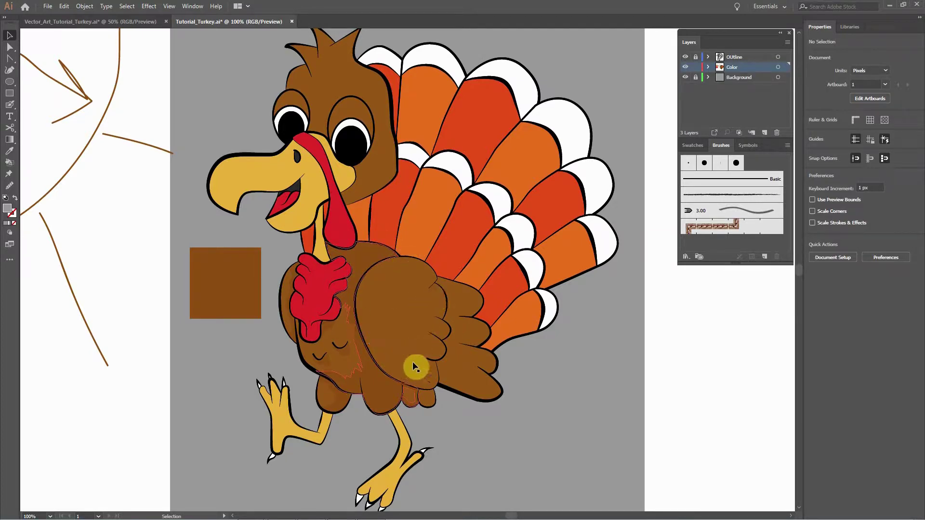
{"action": "key", "text": "ctrl+plus"}
{"action": "key", "text": "ctrl+plus"}
{"action": "left_click_drag", "start_coordinate": [451, 373], "coordinate": [529, 291]}
{"action": "key", "text": "ctrl+plus"}
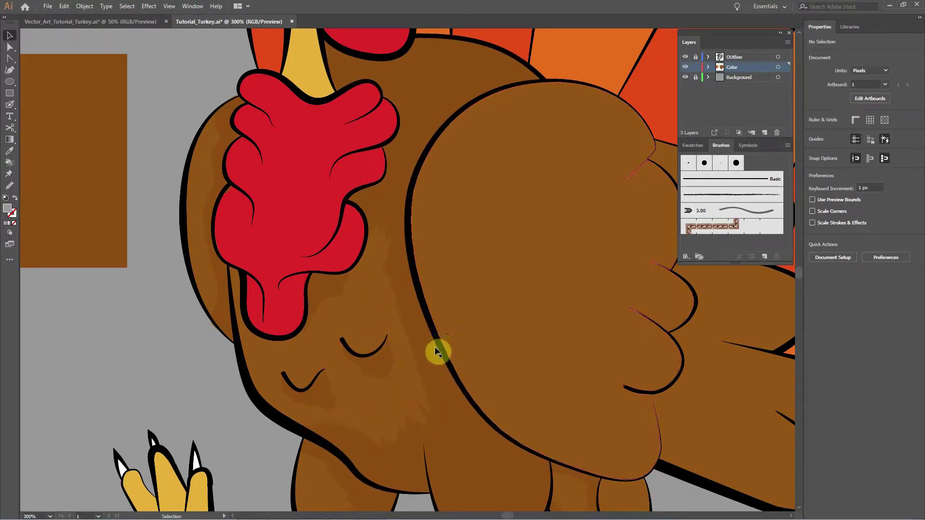
{"action": "key", "text": "ctrl+minus"}
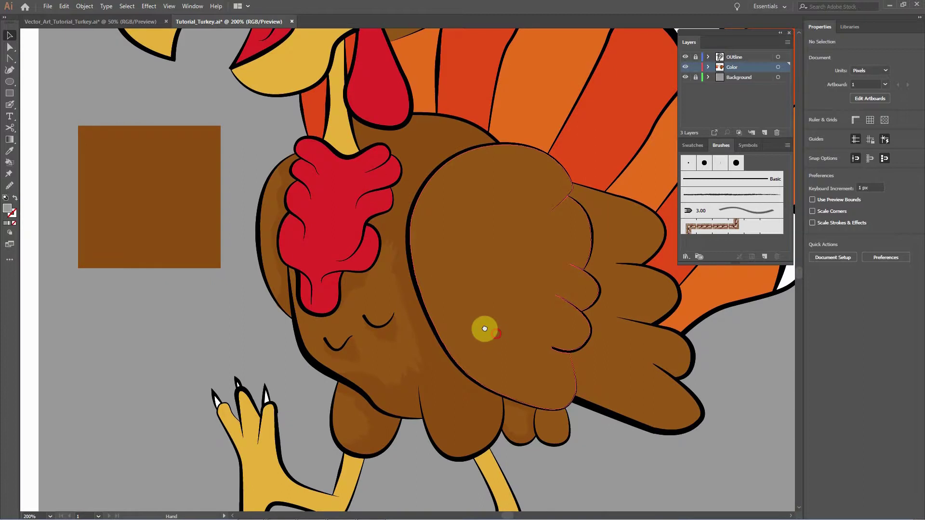
{"action": "key", "text": "space"}
{"action": "left_click_drag", "start_coordinate": [475, 320], "coordinate": [501, 354]}
{"action": "key", "text": "space"}
{"action": "key", "text": "i"}
{"action": "left_click", "coordinate": [224, 271]}
{"action": "key", "text": "b"}
{"action": "key", "text": "shift+b"}
{"action": "mouse_move", "coordinate": [497, 379]}
{"action": "left_mouse_down"}
{"action": "mouse_move", "coordinate": [509, 335]}
{"action": "mouse_move", "coordinate": [490, 321]}
{"action": "mouse_move", "coordinate": [511, 315]}
{"action": "mouse_move", "coordinate": [491, 306]}
{"action": "left_mouse_up"}
{"action": "mouse_move", "coordinate": [477, 312]}
{"action": "left_mouse_down"}
{"action": "mouse_move", "coordinate": [491, 374]}
{"action": "mouse_move", "coordinate": [485, 318]}
{"action": "mouse_move", "coordinate": [497, 350]}
{"action": "mouse_move", "coordinate": [482, 322]}
{"action": "mouse_move", "coordinate": [480, 332]}
{"action": "left_mouse_up"}
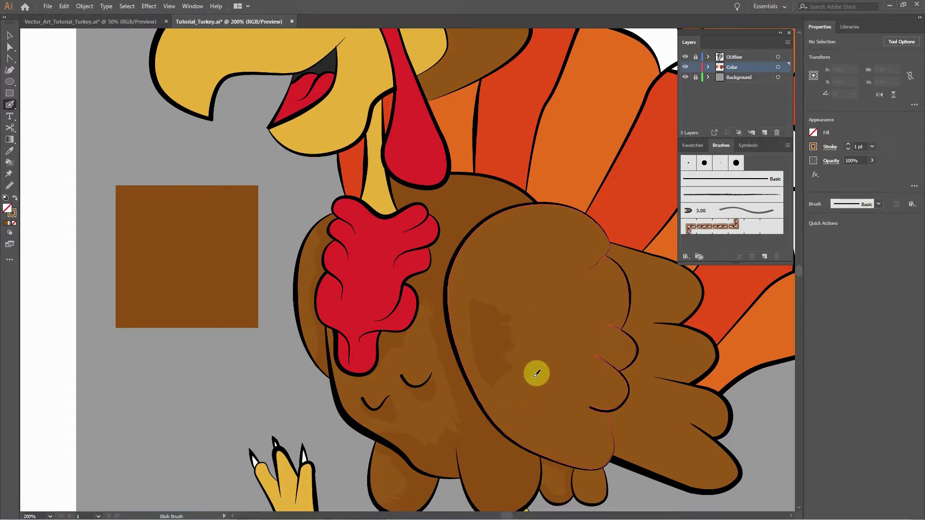
{"action": "mouse_move", "coordinate": [547, 403]}
{"action": "left_mouse_down"}
{"action": "mouse_move", "coordinate": [560, 380]}
{"action": "mouse_move", "coordinate": [563, 408]}
{"action": "mouse_move", "coordinate": [577, 357]}
{"action": "mouse_move", "coordinate": [577, 386]}
{"action": "mouse_move", "coordinate": [581, 340]}
{"action": "mouse_move", "coordinate": [577, 399]}
{"action": "left_mouse_up"}
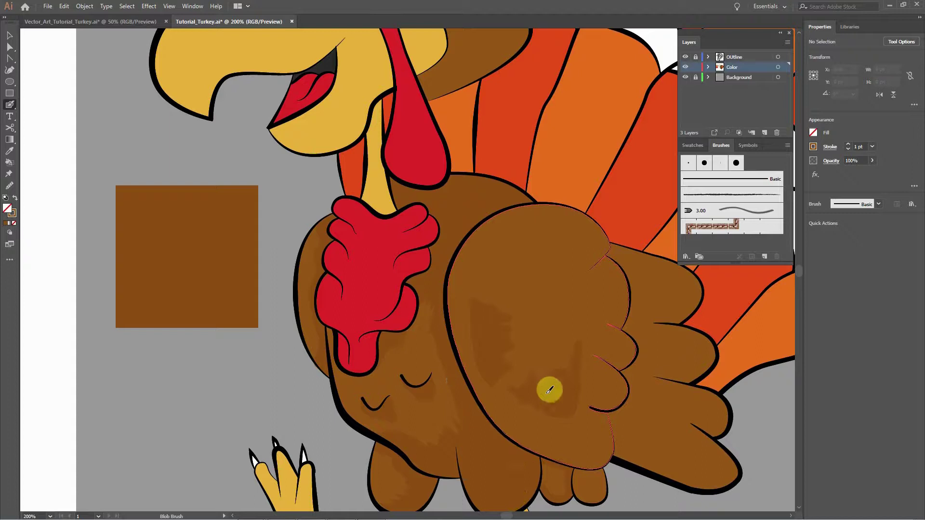
Sample the wing's lighter brown and paint over the edges of the lower shadow patch with the Blob Brush to reshape it.
{"action": "key", "text": "i"}
{"action": "left_click", "coordinate": [569, 333]}
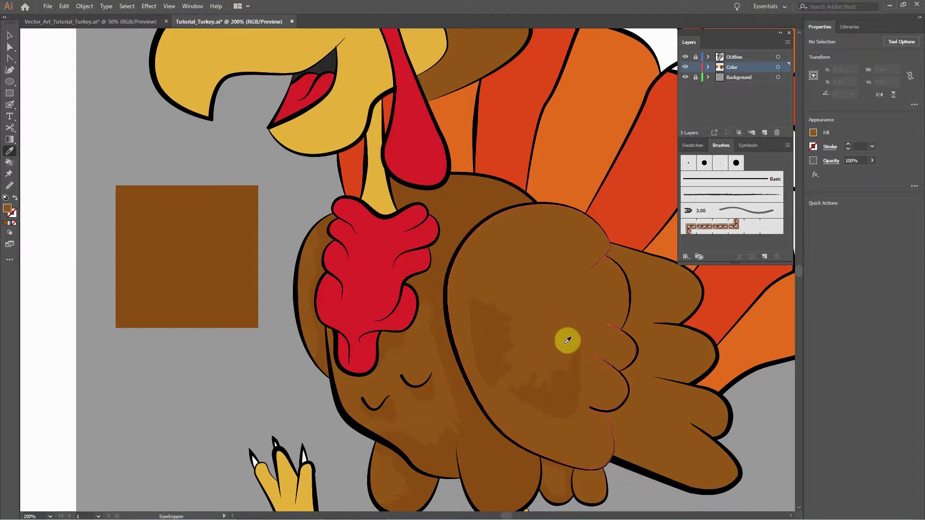
{"action": "key", "text": "shift+b"}
{"action": "key", "text": "shift+x"}
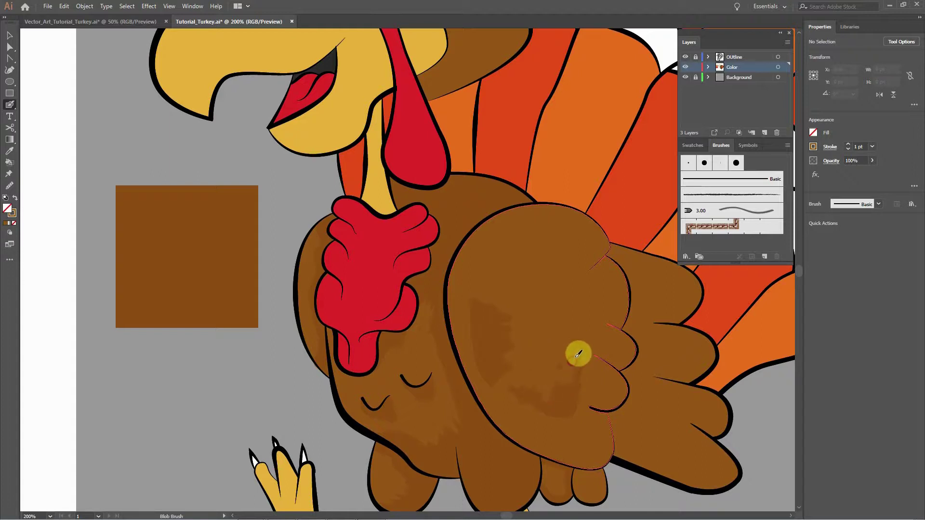
{"action": "mouse_move", "coordinate": [580, 368]}
{"action": "left_mouse_down"}
{"action": "mouse_move", "coordinate": [581, 396]}
{"action": "mouse_move", "coordinate": [586, 363]}
{"action": "mouse_move", "coordinate": [586, 373]}
{"action": "mouse_move", "coordinate": [541, 392]}
{"action": "mouse_move", "coordinate": [541, 370]}
{"action": "mouse_move", "coordinate": [582, 420]}
{"action": "mouse_move", "coordinate": [588, 389]}
{"action": "mouse_move", "coordinate": [573, 411]}
{"action": "mouse_move", "coordinate": [586, 399]}
{"action": "mouse_move", "coordinate": [510, 397]}
{"action": "mouse_move", "coordinate": [566, 424]}
{"action": "mouse_move", "coordinate": [521, 409]}
{"action": "left_mouse_up"}
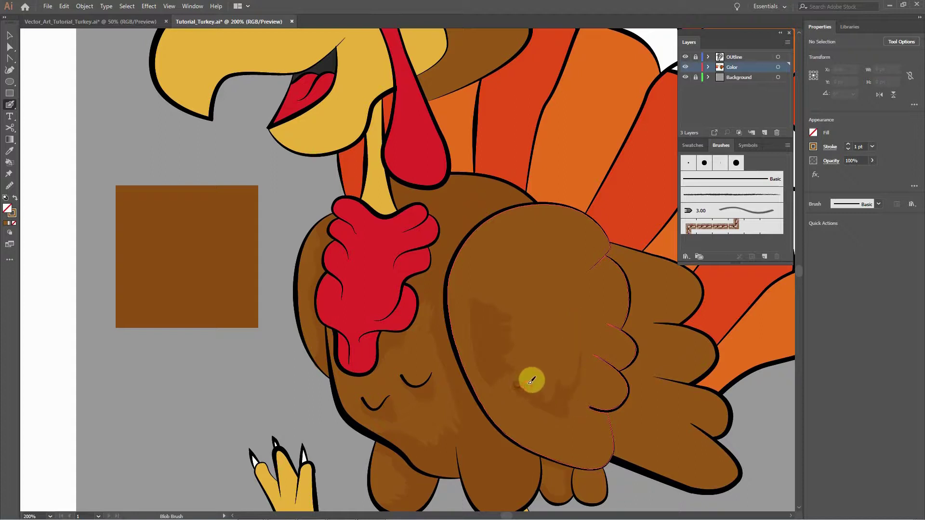
{"action": "mouse_move", "coordinate": [541, 384]}
{"action": "left_mouse_down"}
{"action": "mouse_move", "coordinate": [554, 357]}
{"action": "mouse_move", "coordinate": [559, 404]}
{"action": "left_mouse_up"}
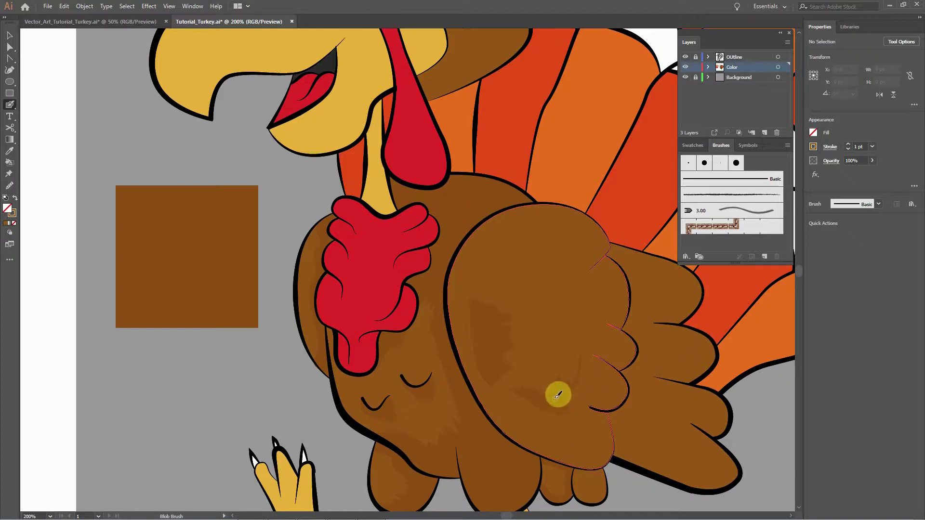
{"action": "left_click_drag", "start_coordinate": [532, 391], "coordinate": [542, 376]}
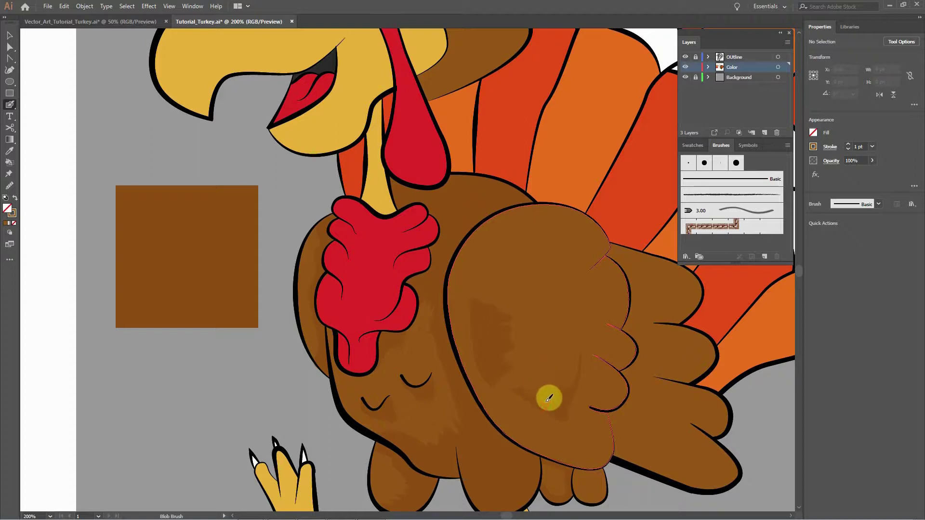
{"action": "left_click_drag", "start_coordinate": [554, 391], "coordinate": [563, 376]}
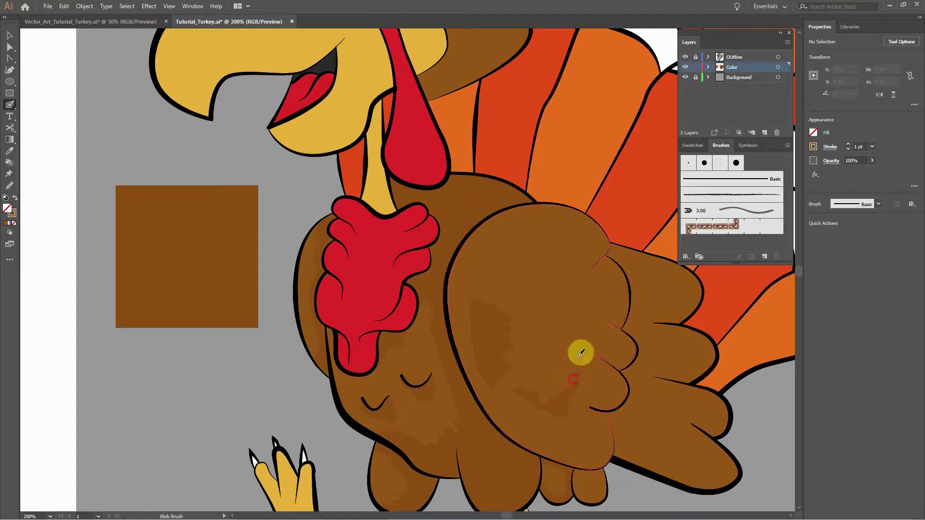
Select the dark shadow patch in the lower middle of the large wing and delete it.
{"action": "key", "text": "v"}
{"action": "key", "text": "ctrl+1"}
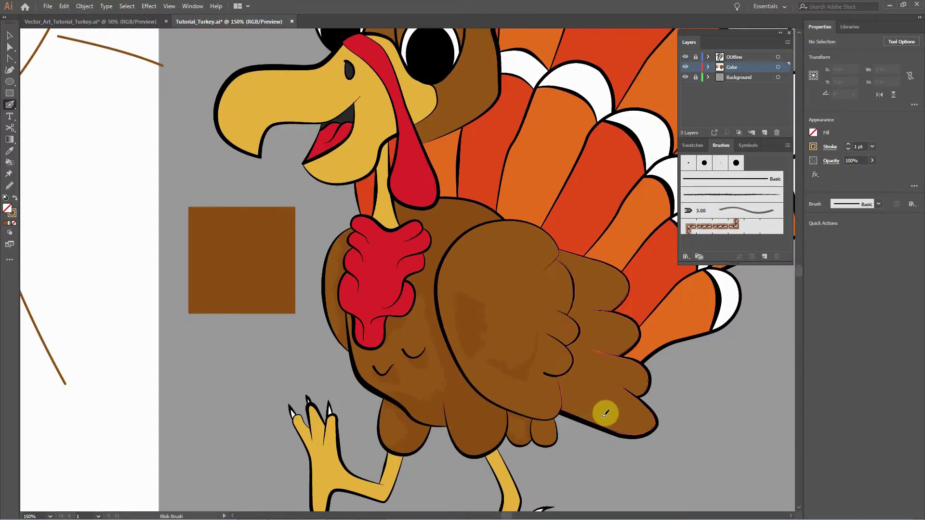
{"action": "key", "text": "shift+b"}
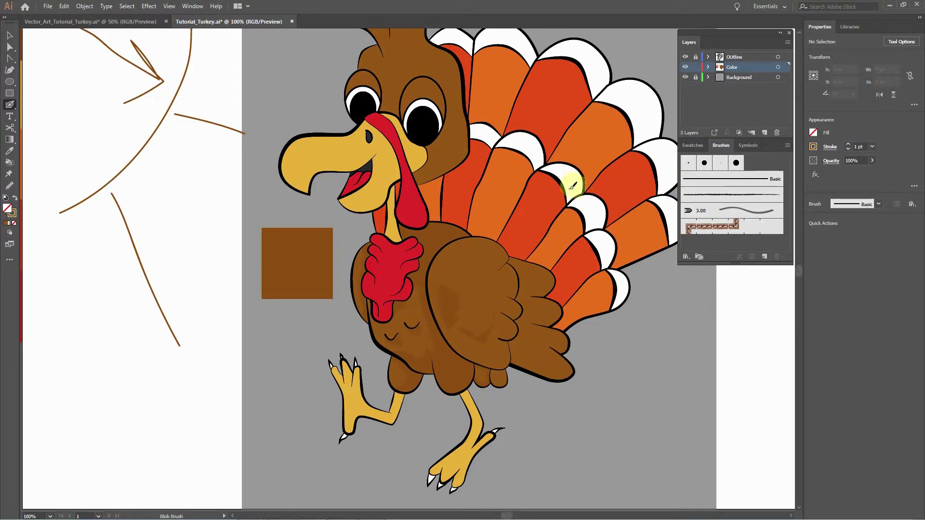
{"action": "left_click_drag", "start_coordinate": [534, 304], "coordinate": [547, 284]}
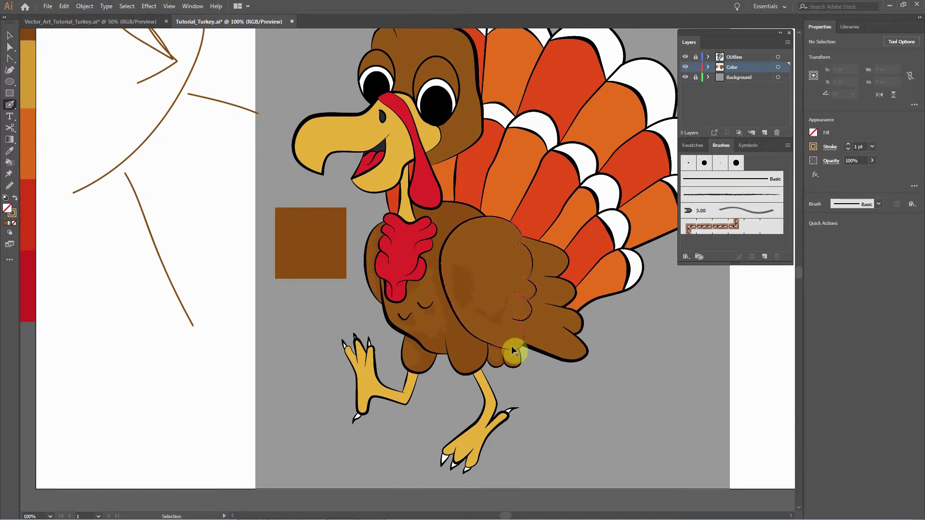
{"action": "left_click", "coordinate": [511, 345], "text": "ctrl"}
{"action": "mouse_move", "coordinate": [582, 310]}
{"action": "left_mouse_down"}
{"action": "mouse_move", "coordinate": [539, 289]}
{"action": "mouse_move", "coordinate": [529, 309]}
{"action": "left_mouse_up"}
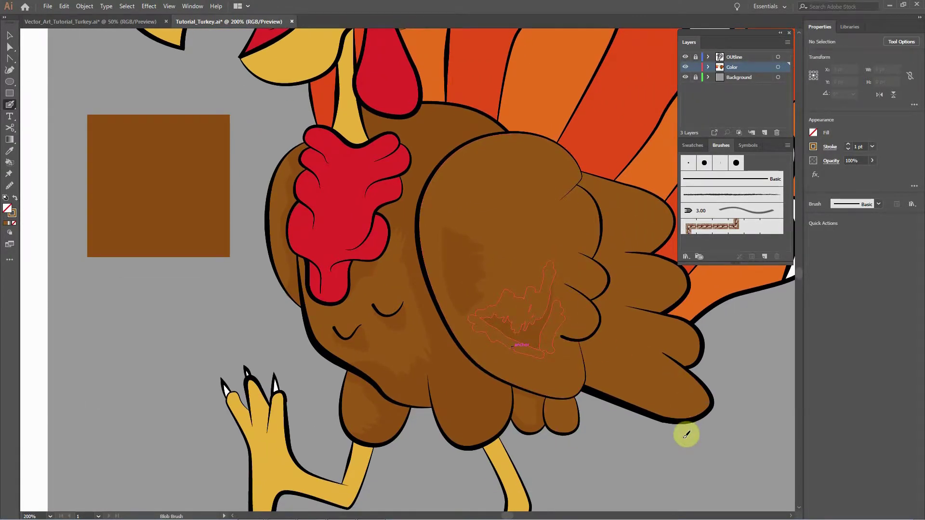
{"action": "mouse_move", "coordinate": [540, 279]}
{"action": "left_mouse_down"}
{"action": "mouse_move", "coordinate": [515, 300]}
{"action": "mouse_move", "coordinate": [554, 343]}
{"action": "left_mouse_up"}
{"action": "key", "text": "v"}
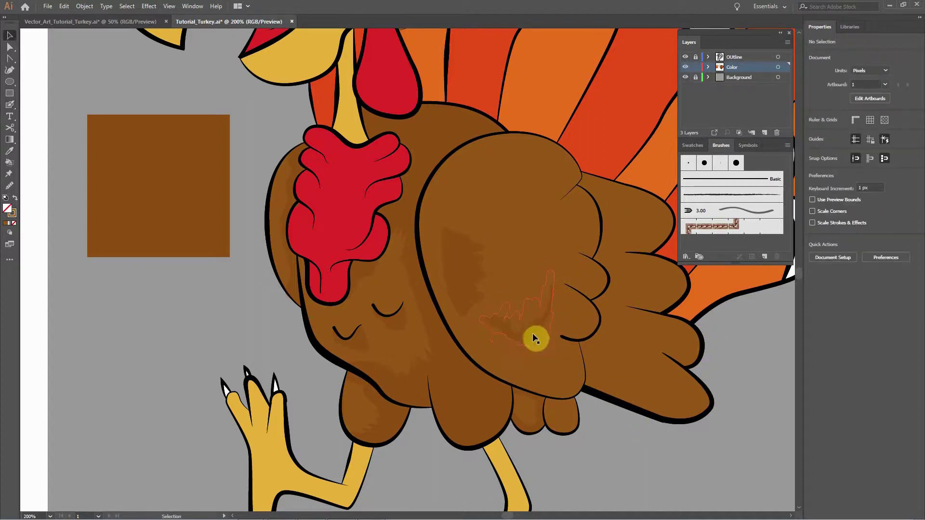
{"action": "left_click", "coordinate": [550, 324]}
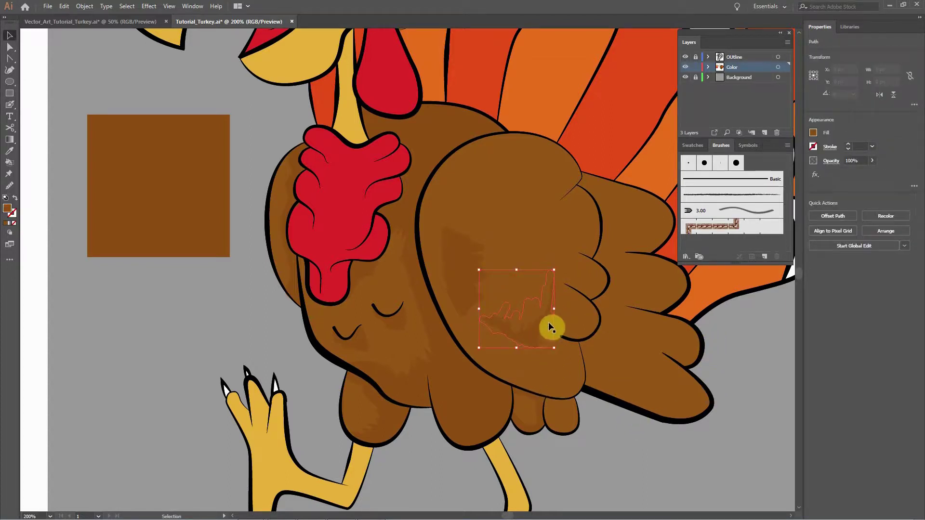
{"action": "key", "text": "Delete"}
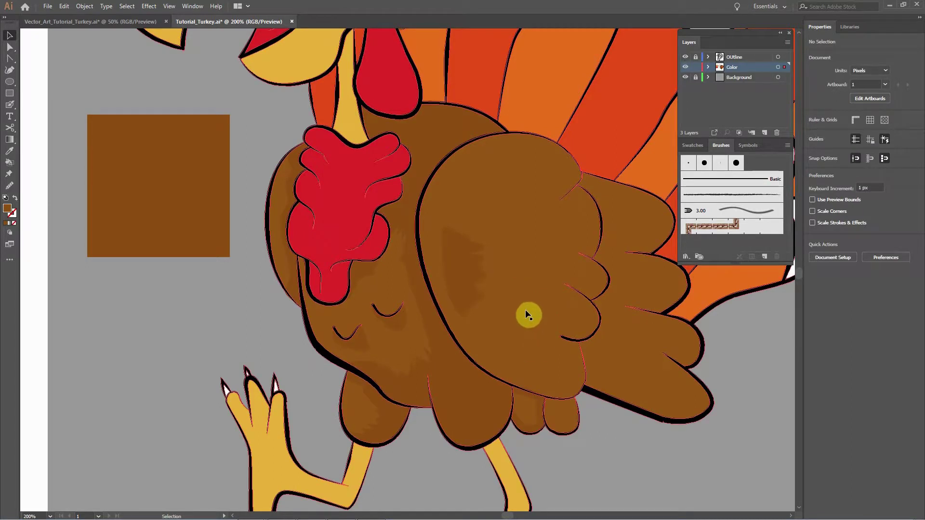
Lock the turkey's base color group and delete the remaining painted patches from the large wing.
{"action": "left_click", "coordinate": [693, 418]}
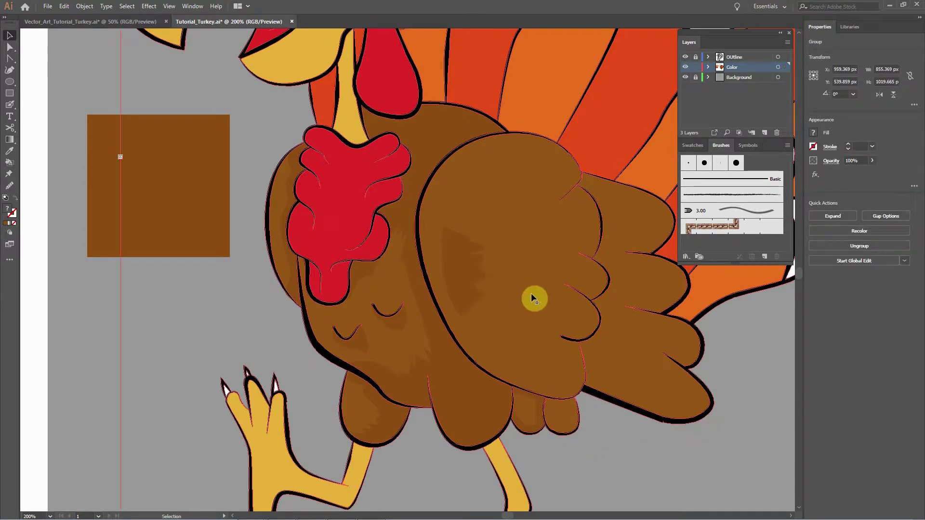
{"action": "key", "text": "ctrl+2"}
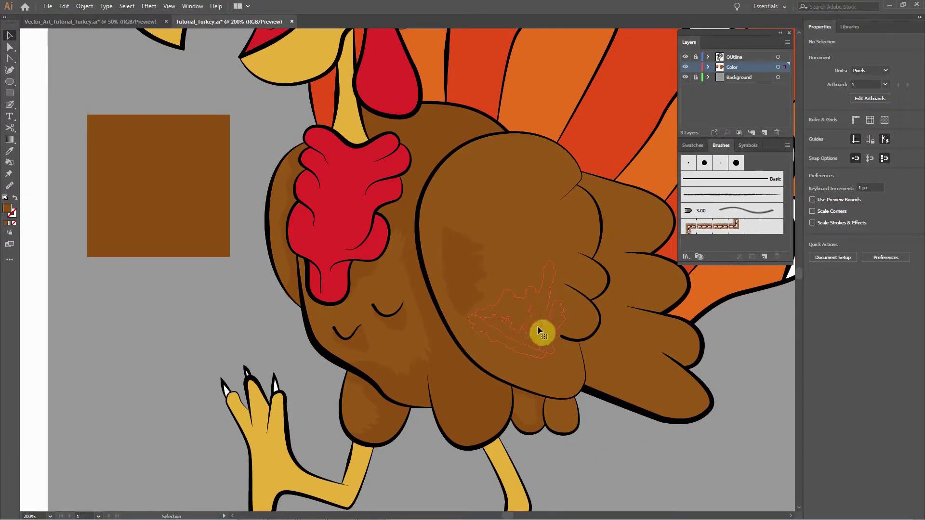
{"action": "left_click", "coordinate": [542, 330]}
{"action": "key", "text": "Delete"}
{"action": "left_click", "coordinate": [543, 396]}
{"action": "key", "text": "Delete"}
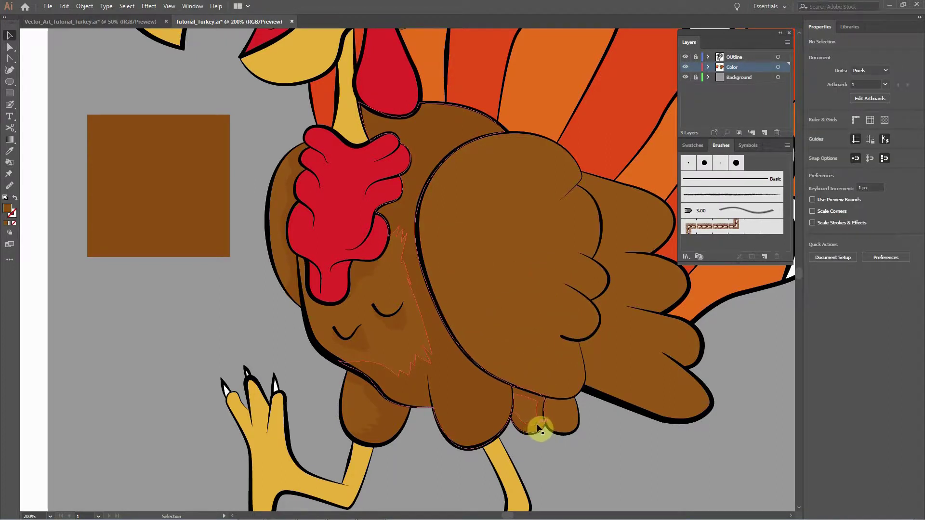
{"action": "left_click", "coordinate": [539, 433]}
{"action": "key", "text": "Delete"}
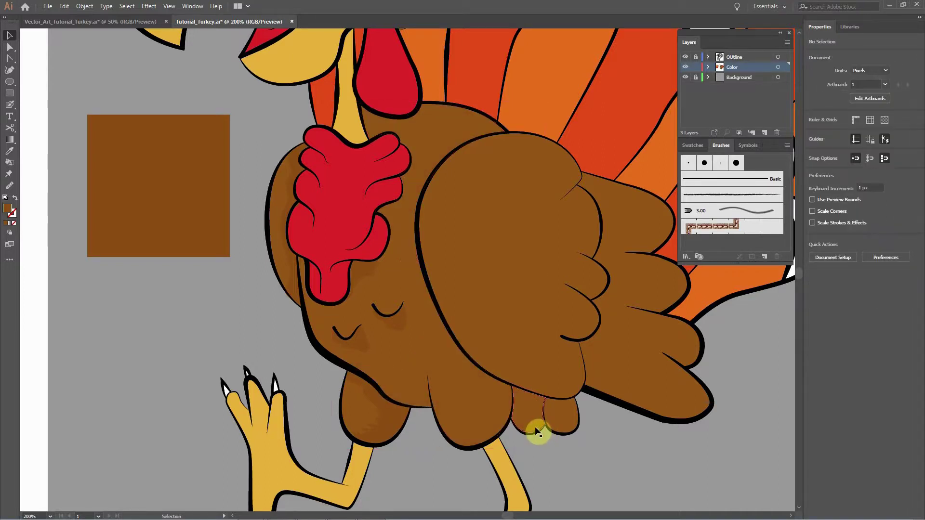
{"action": "key", "text": "ctrl+z"}
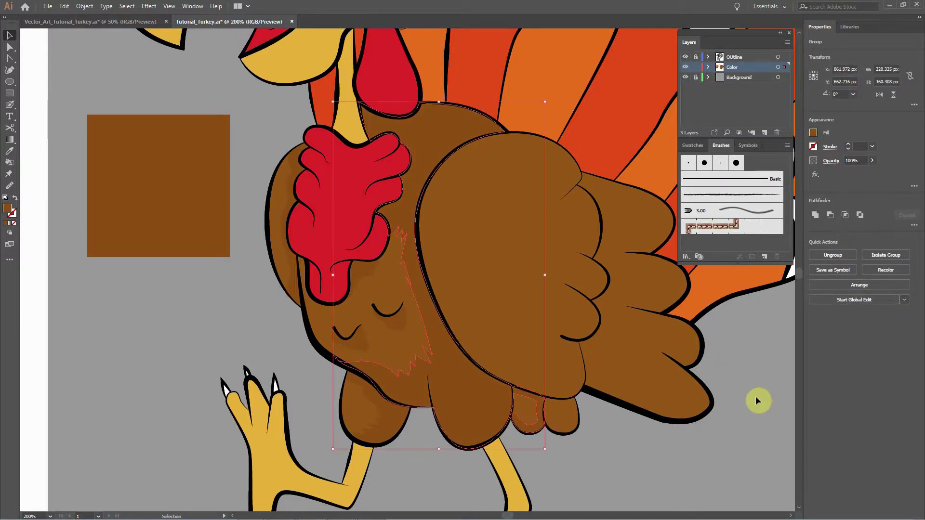
{"action": "left_click", "coordinate": [754, 401]}
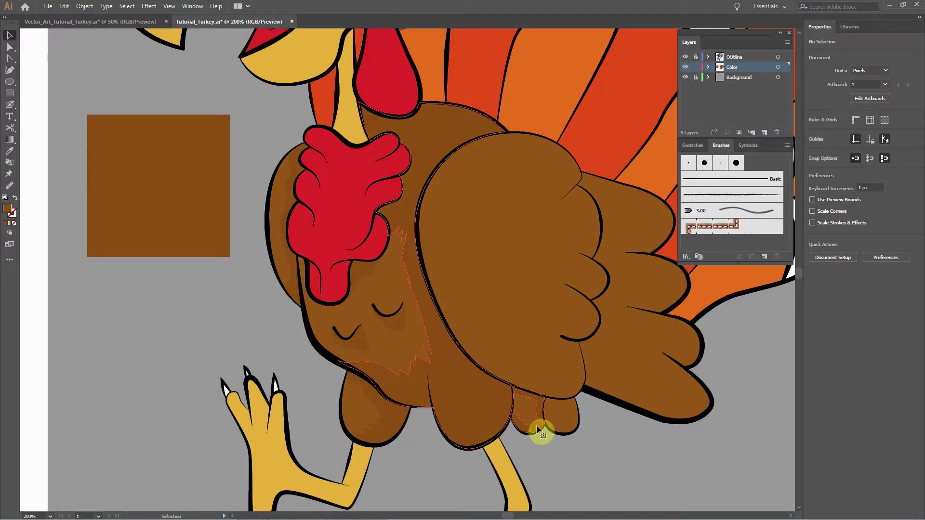
{"action": "left_click", "coordinate": [522, 403]}
{"action": "key", "text": "a"}
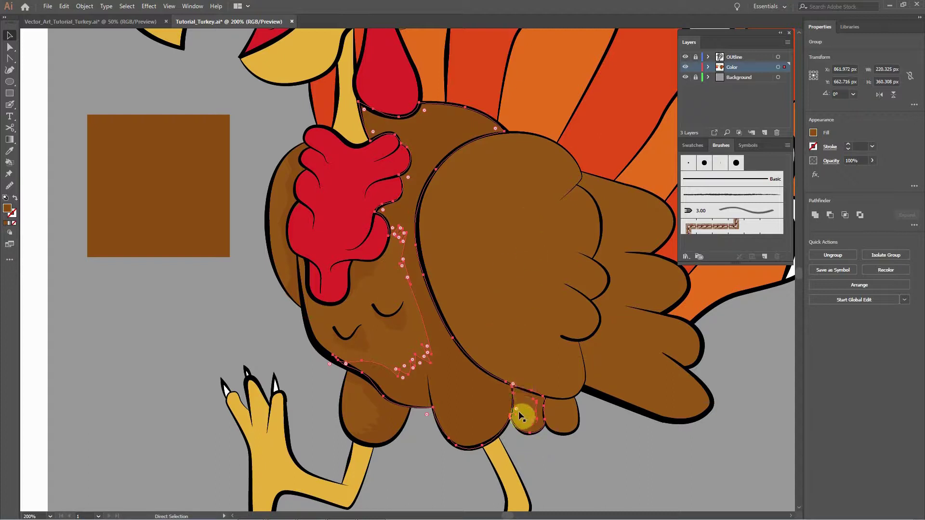
{"action": "key", "text": "v"}
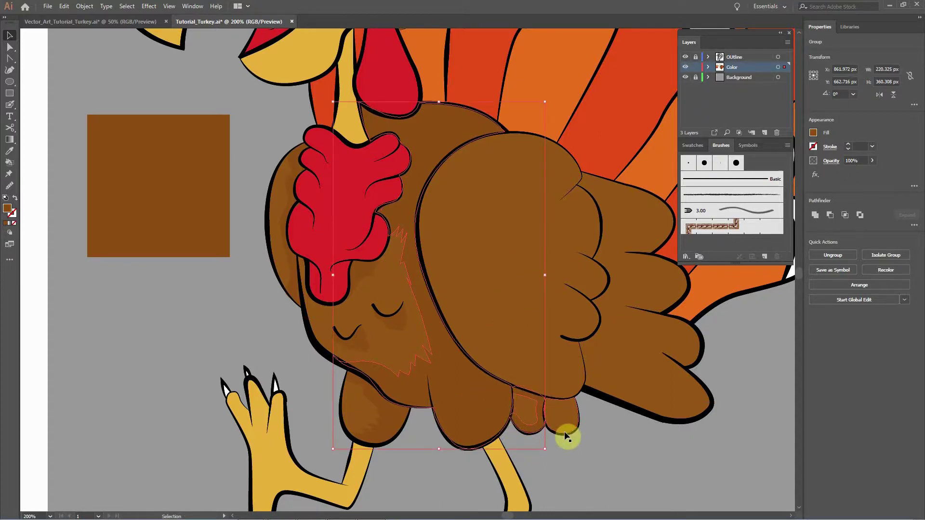
{"action": "left_click", "coordinate": [563, 457]}
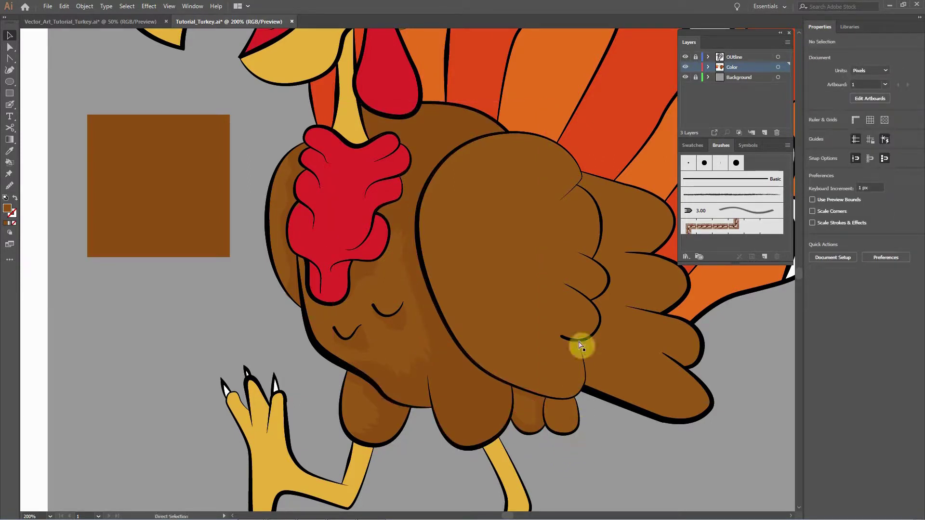
Paint over the remaining lighter area of the small tuft just behind the rear leg in darker brown with the Blob Brush.
{"action": "scroll", "coordinate": [544, 272], "scroll_direction": "up", "scroll_amount": 2}
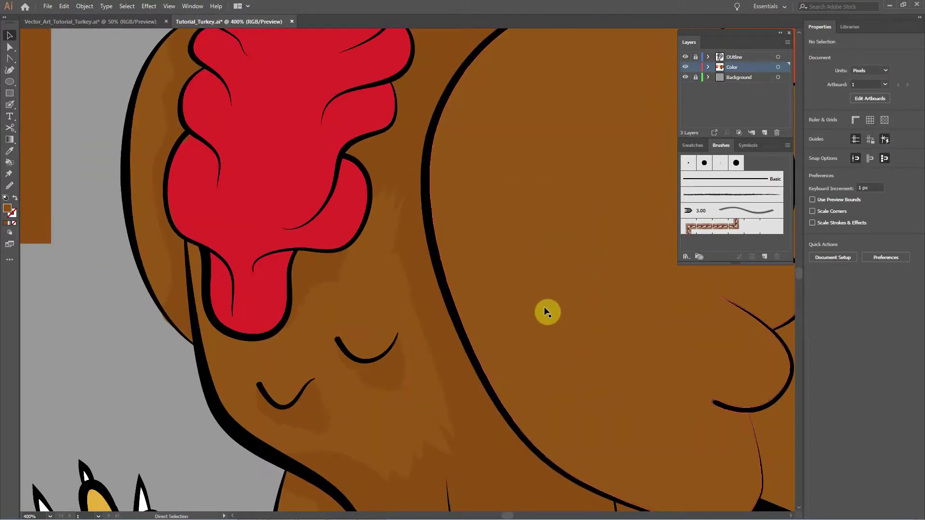
{"action": "left_click_drag", "start_coordinate": [557, 389], "coordinate": [522, 326]}
{"action": "left_click_drag", "start_coordinate": [515, 380], "coordinate": [469, 178]}
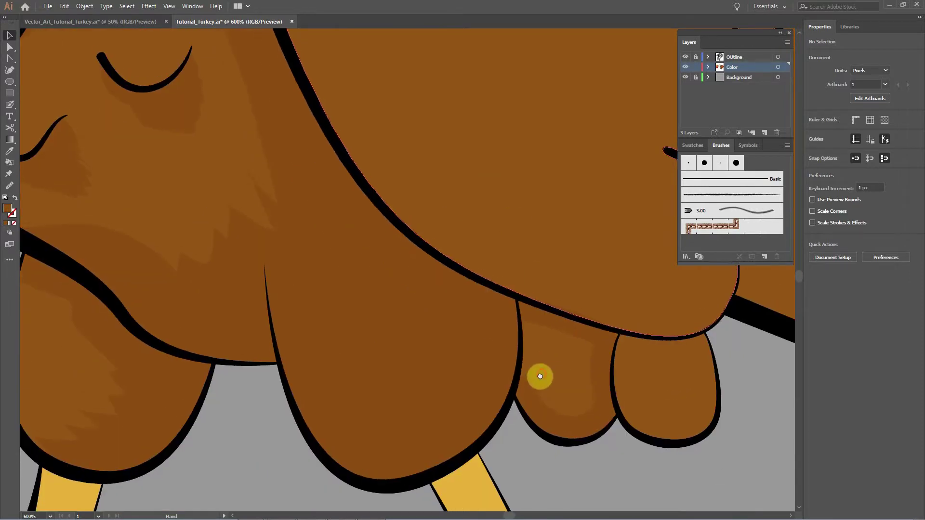
{"action": "left_click_drag", "start_coordinate": [541, 376], "coordinate": [513, 390]}
{"action": "key", "text": "shift+b"}
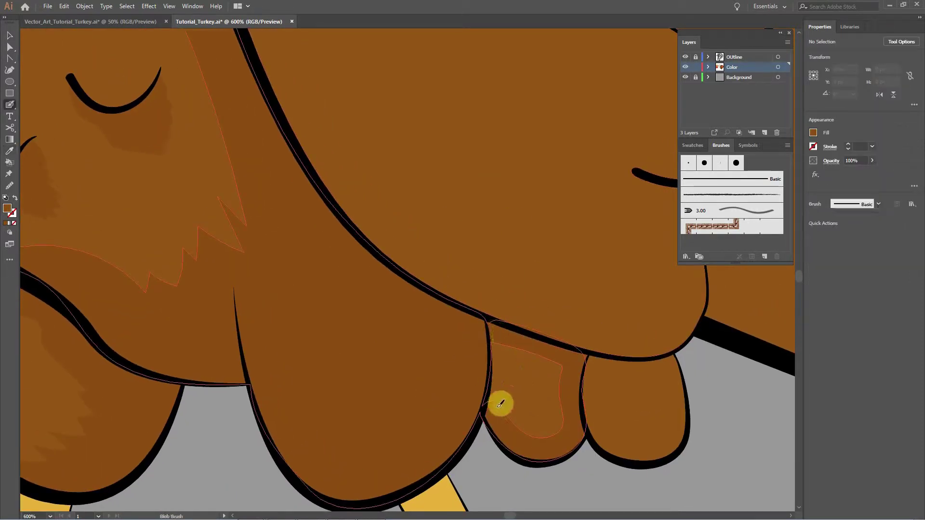
{"action": "mouse_move", "coordinate": [500, 402]}
{"action": "left_mouse_down"}
{"action": "mouse_move", "coordinate": [493, 354]}
{"action": "mouse_move", "coordinate": [539, 364]}
{"action": "mouse_move", "coordinate": [556, 379]}
{"action": "mouse_move", "coordinate": [556, 424]}
{"action": "mouse_move", "coordinate": [537, 422]}
{"action": "mouse_move", "coordinate": [514, 396]}
{"action": "mouse_move", "coordinate": [528, 378]}
{"action": "mouse_move", "coordinate": [530, 409]}
{"action": "mouse_move", "coordinate": [551, 395]}
{"action": "mouse_move", "coordinate": [621, 388]}
{"action": "left_mouse_up"}
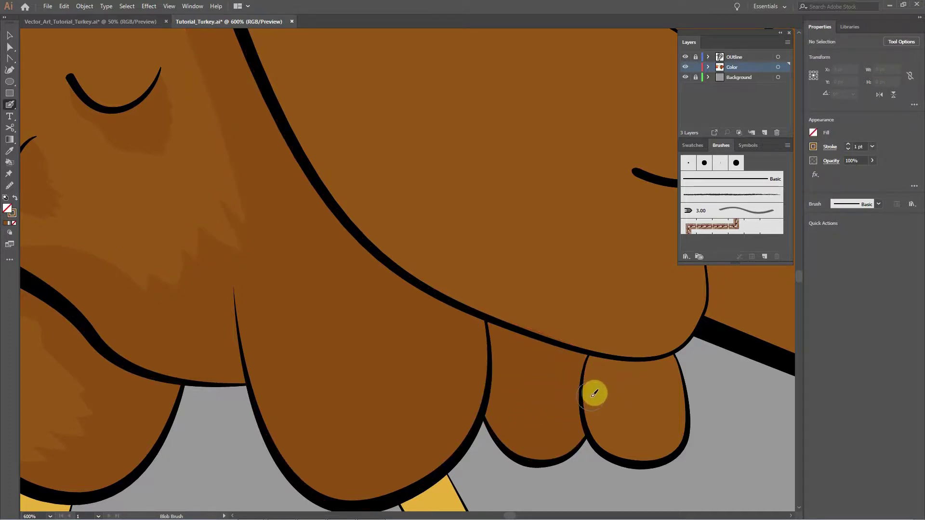
Review the darker brown shading across the turkey's body and the unshaded large wing from the full figure to close up.
{"action": "key", "text": "v"}
{"action": "key", "text": "ctrl+minus"}
{"action": "key", "text": "ctrl+minus"}
{"action": "key", "text": "ctrl+minus"}
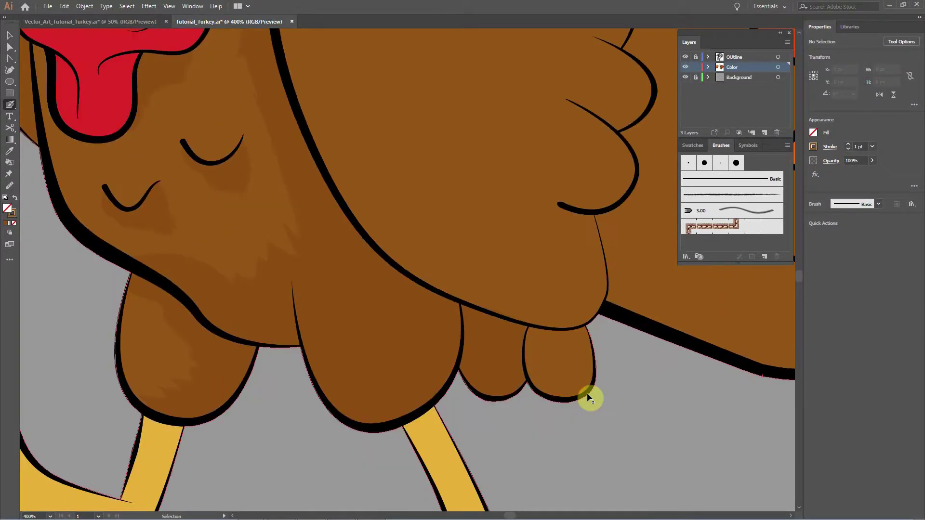
{"action": "key", "text": "shift+b"}
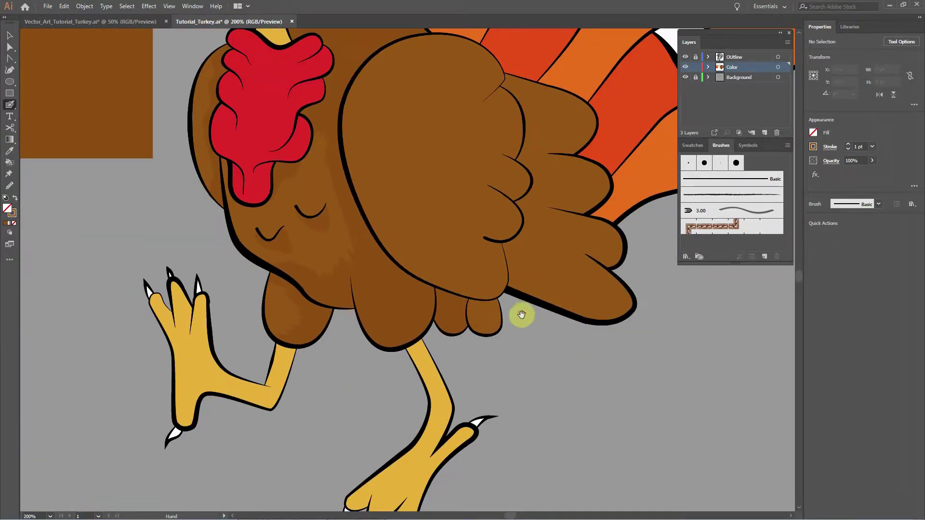
{"action": "left_click_drag", "start_coordinate": [522, 316], "coordinate": [562, 428]}
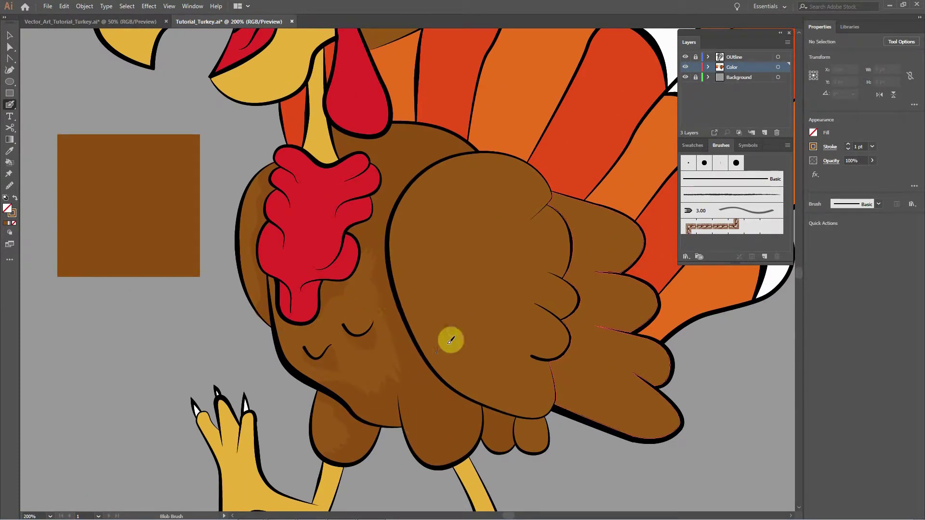
{"action": "key", "text": "n"}
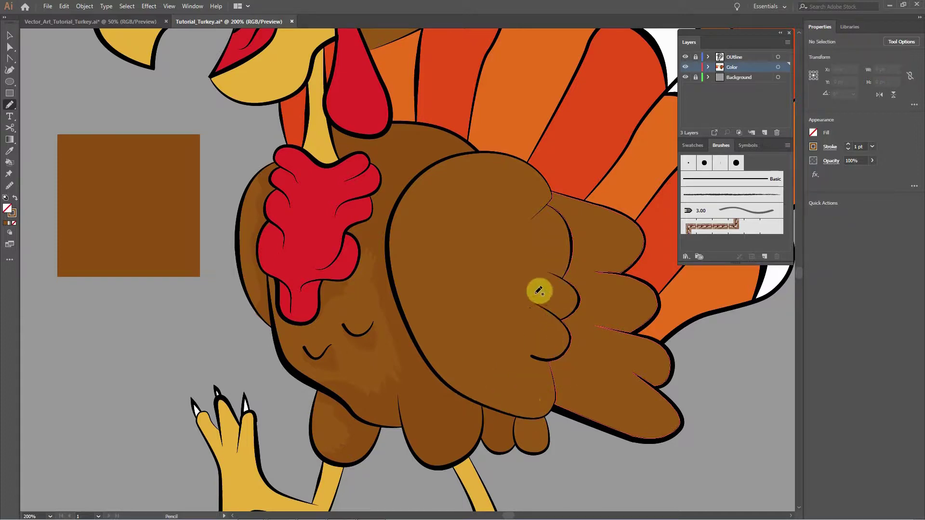
{"action": "key", "text": "v"}
{"action": "scroll", "coordinate": [527, 343], "scroll_direction": "down", "scroll_amount": 3}
{"action": "key", "text": "n"}
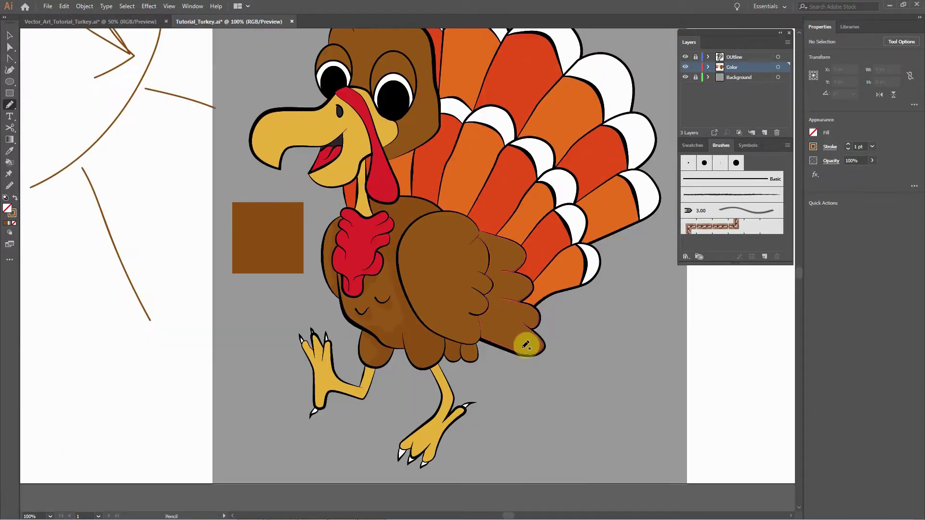
{"action": "key", "text": "ctrl+minus"}
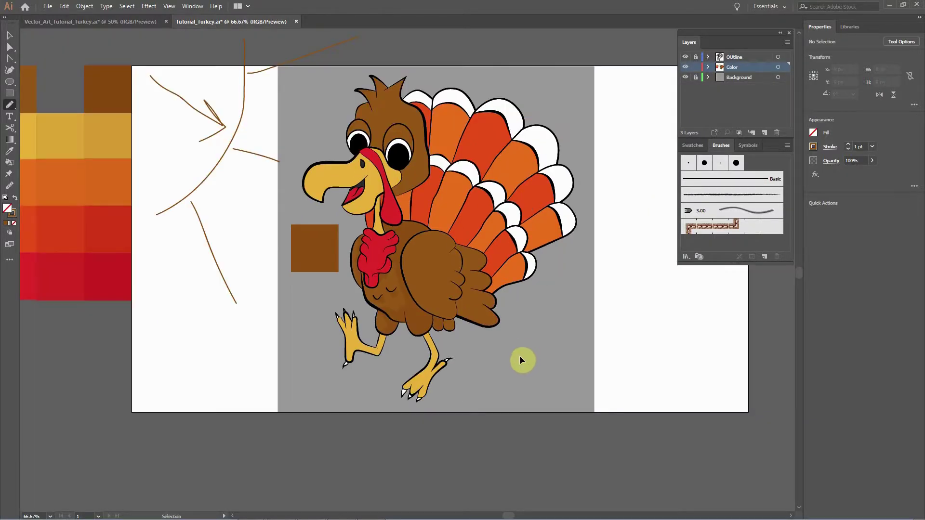
{"action": "scroll", "coordinate": [522, 361], "scroll_direction": "up", "scroll_amount": 1}
{"action": "scroll", "coordinate": [520, 358], "scroll_direction": "up", "scroll_amount": 1}
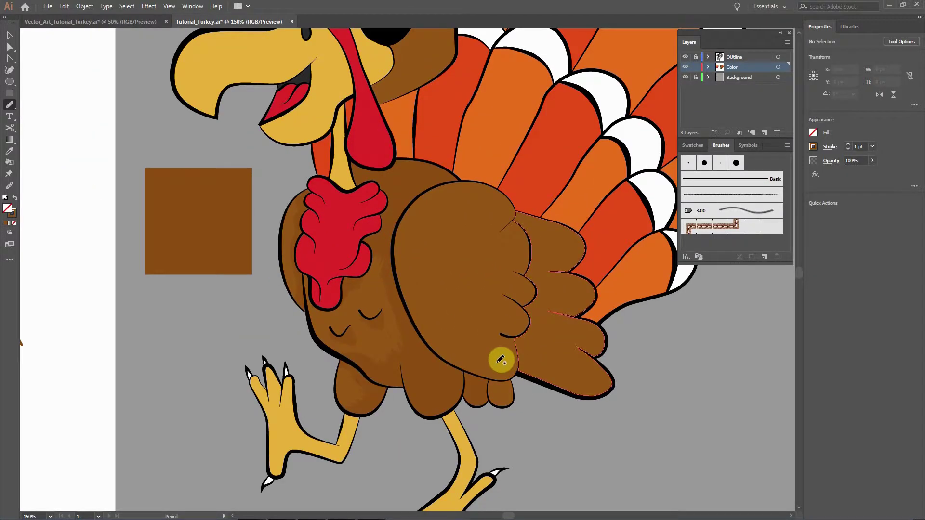
{"action": "left_click_drag", "start_coordinate": [489, 374], "coordinate": [505, 358]}
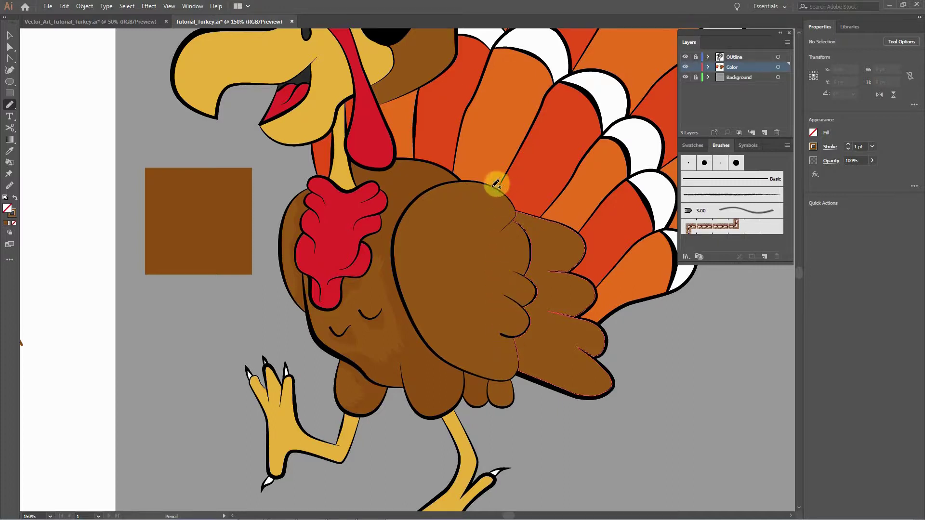
{"action": "mouse_move", "coordinate": [518, 325]}
{"action": "left_mouse_down"}
{"action": "mouse_move", "coordinate": [563, 298]}
{"action": "mouse_move", "coordinate": [555, 305]}
{"action": "mouse_move", "coordinate": [586, 355]}
{"action": "mouse_move", "coordinate": [580, 365]}
{"action": "left_mouse_up"}
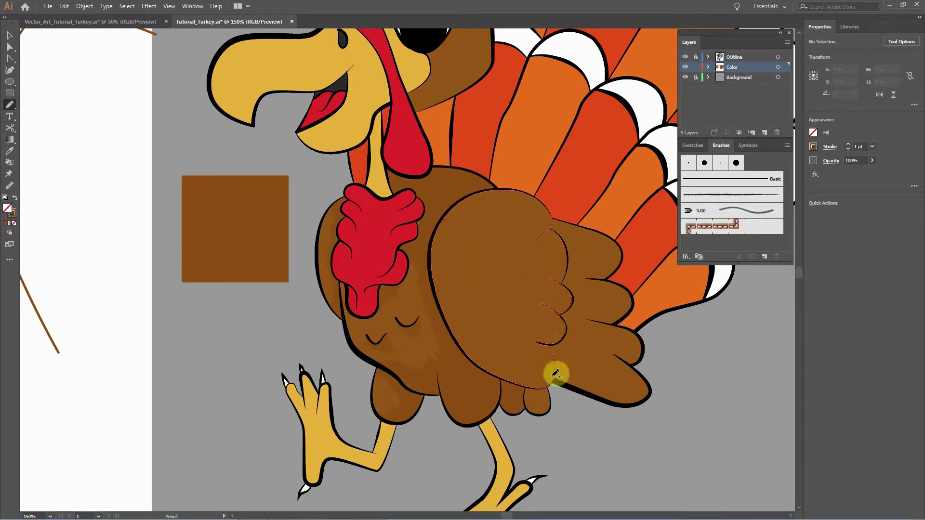
{"action": "mouse_move", "coordinate": [560, 370]}
{"action": "left_mouse_down"}
{"action": "mouse_move", "coordinate": [572, 383]}
{"action": "mouse_move", "coordinate": [530, 328]}
{"action": "left_mouse_up"}
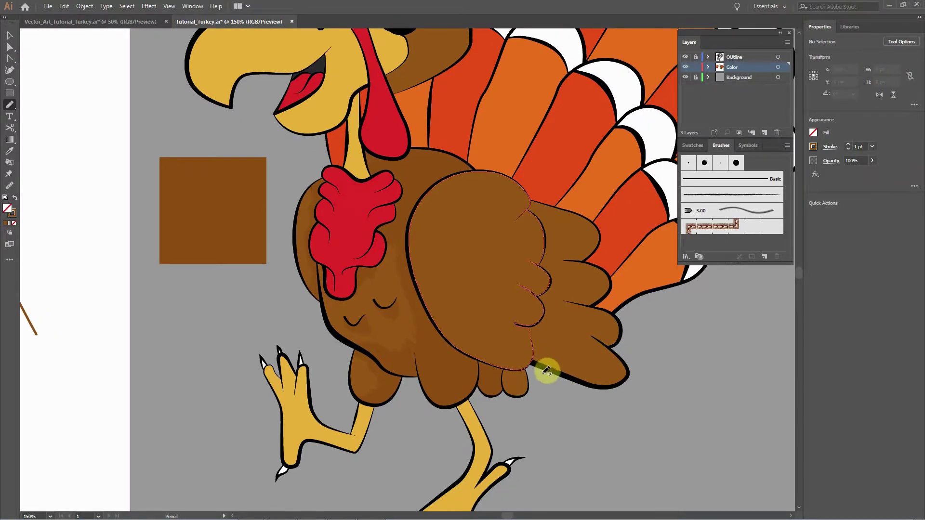
Paint the second, rearmost small tuft under the large wing entirely in the darker brown with the Blob Brush.
{"action": "scroll", "coordinate": [544, 380], "scroll_direction": "up", "scroll_amount": 1}
{"action": "scroll", "coordinate": [553, 374], "scroll_direction": "up", "scroll_amount": 1}
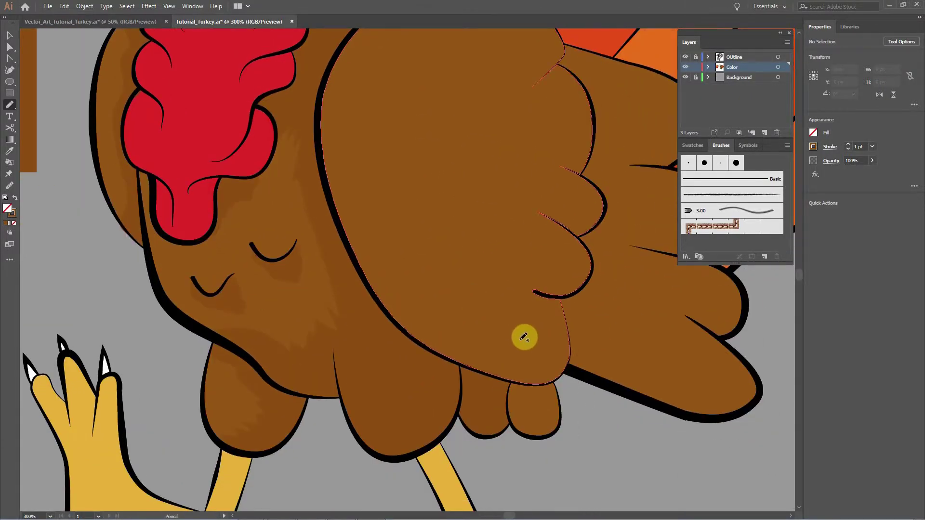
{"action": "key", "text": "shift+b"}
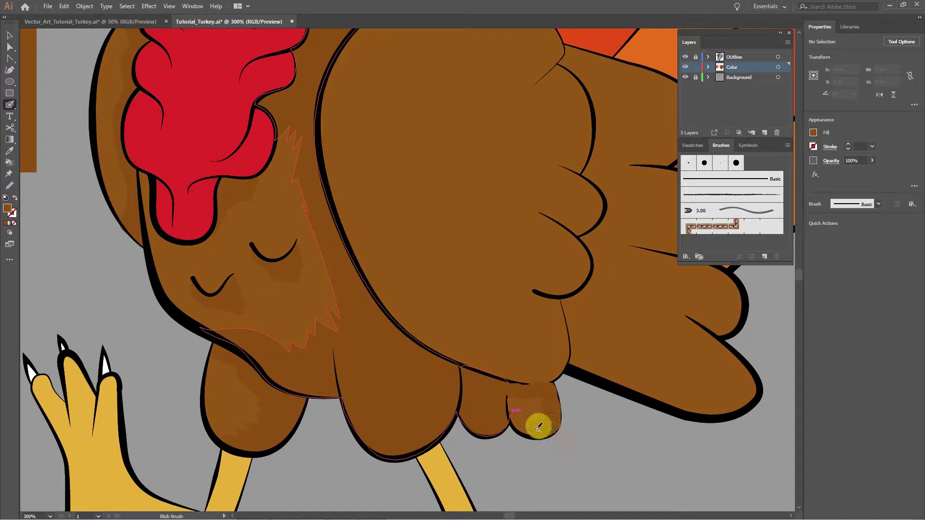
{"action": "mouse_move", "coordinate": [538, 395]}
{"action": "left_mouse_down"}
{"action": "mouse_move", "coordinate": [533, 413]}
{"action": "mouse_move", "coordinate": [560, 409]}
{"action": "left_mouse_up"}
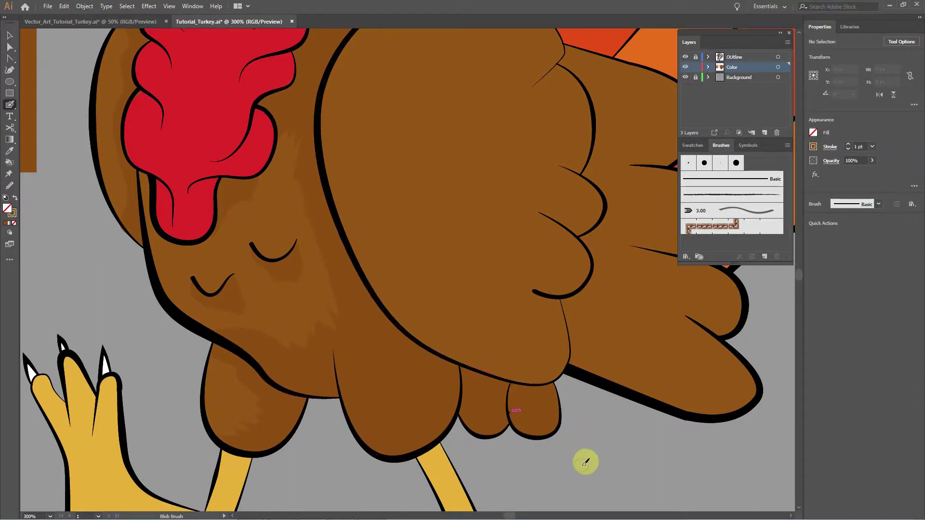
{"action": "key", "text": "v"}
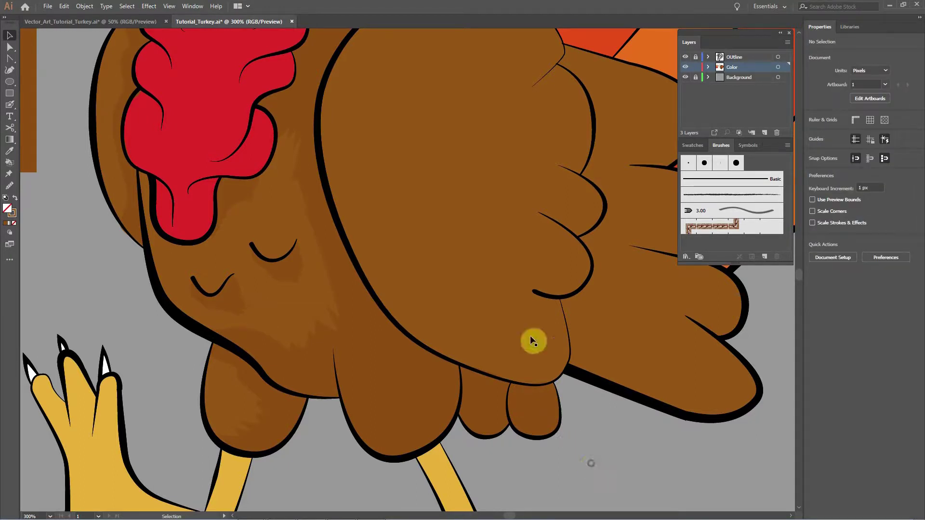
{"action": "left_click_drag", "start_coordinate": [496, 355], "coordinate": [578, 416]}
{"action": "left_click_drag", "start_coordinate": [517, 375], "coordinate": [528, 423]}
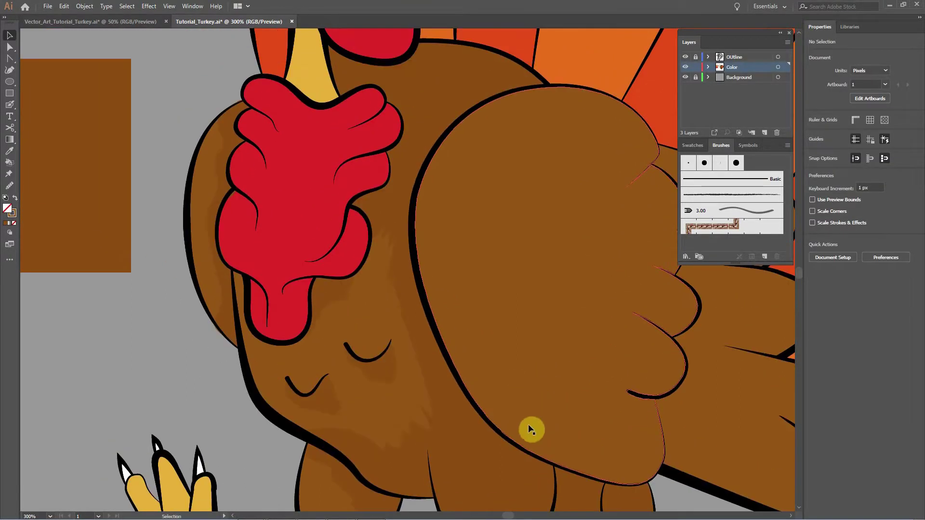
{"action": "key", "text": "ctrl+minus"}
{"action": "key", "text": "ctrl+minus"}
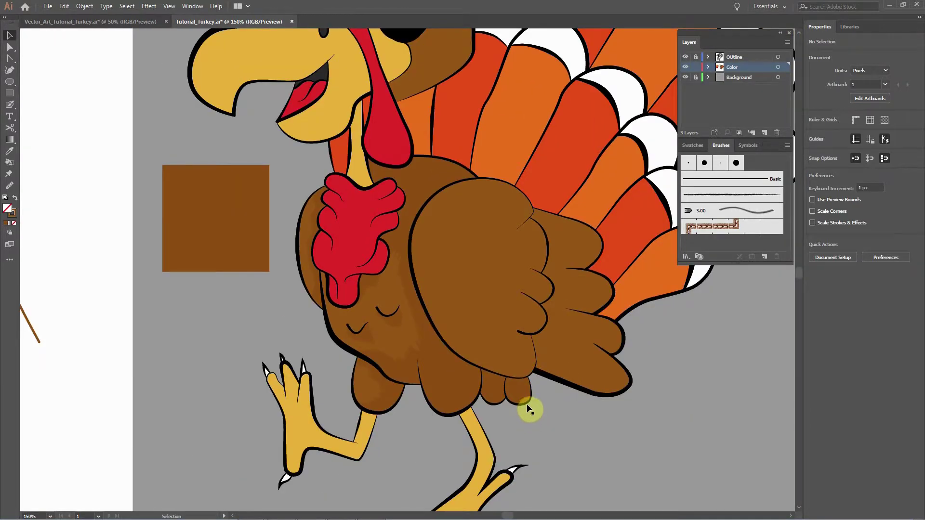
{"action": "left_click_drag", "start_coordinate": [521, 384], "coordinate": [524, 401]}
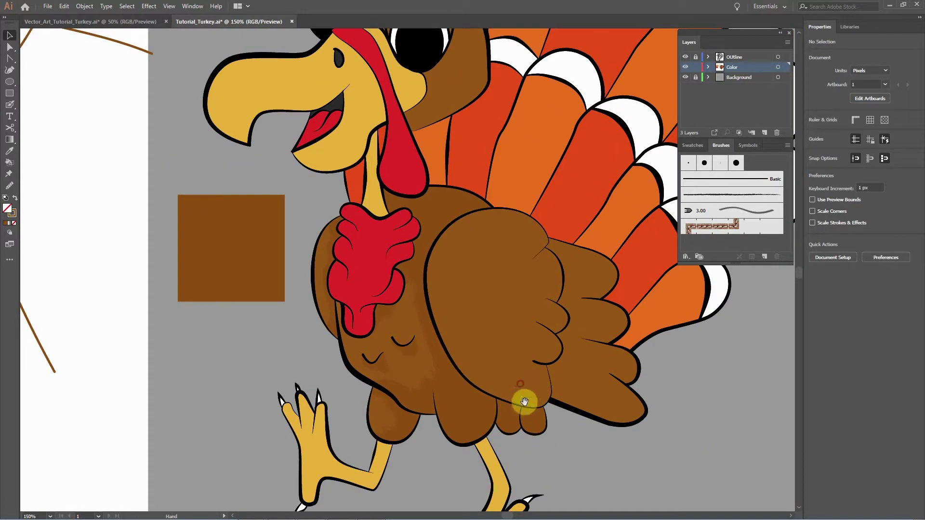
{"action": "left_click", "coordinate": [544, 371]}
{"action": "left_click_drag", "start_coordinate": [543, 371], "coordinate": [546, 373]}
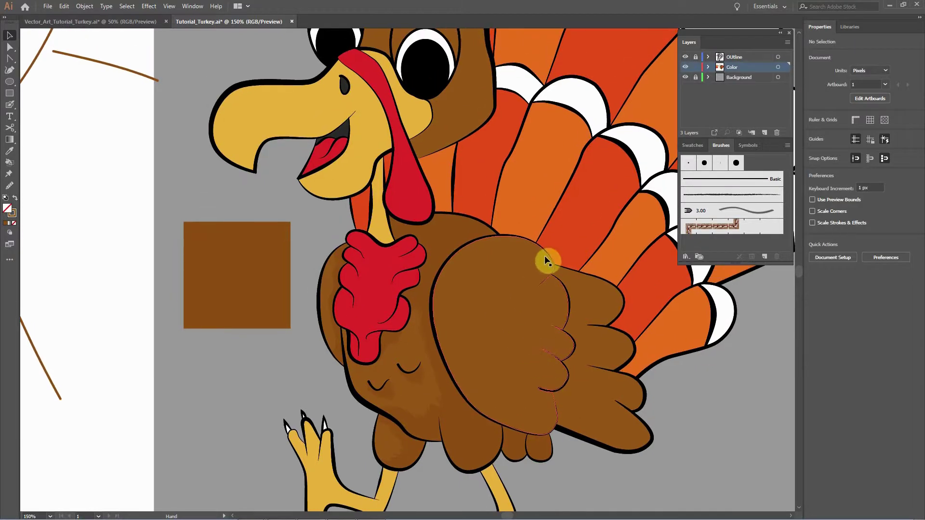
Draw a closed shadow shape on the large wing with the Pencil tool, jagged along the front and following the scalloped rear feather edges.
{"action": "key", "text": "p"}
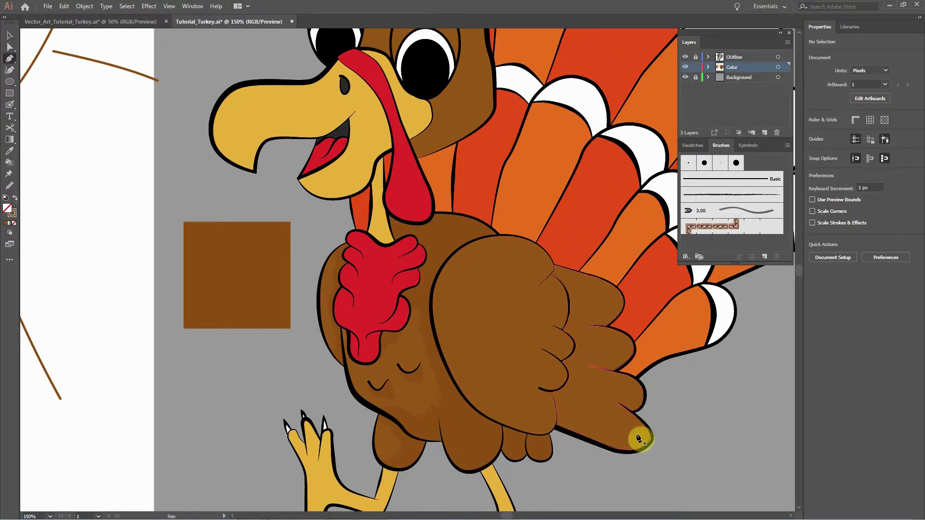
{"action": "key", "text": "n"}
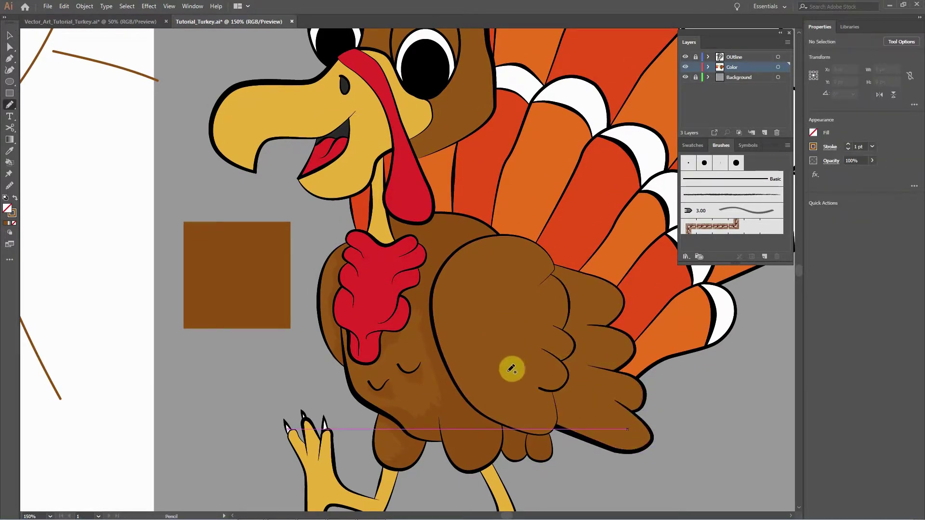
{"action": "key", "text": "ctrl+equal"}
{"action": "left_click_drag", "start_coordinate": [567, 361], "coordinate": [468, 373]}
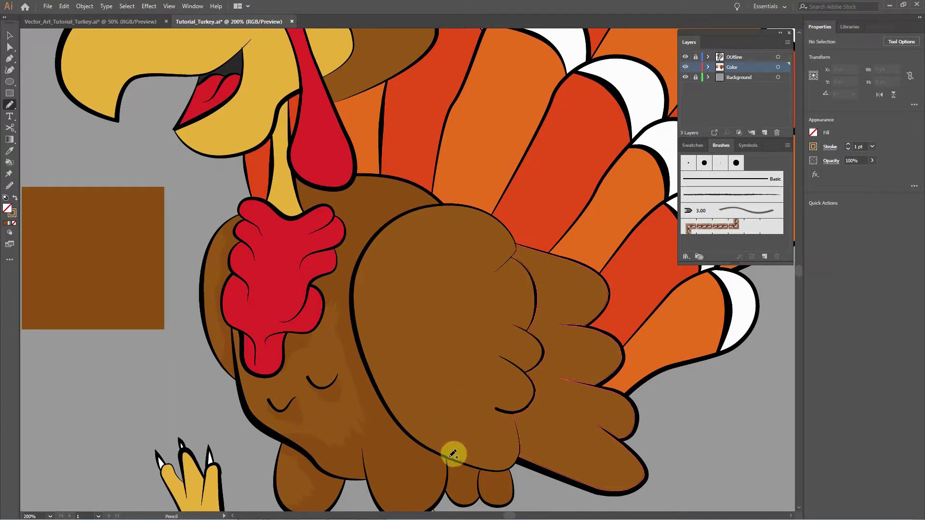
{"action": "mouse_move", "coordinate": [454, 456]}
{"action": "left_mouse_down"}
{"action": "mouse_move", "coordinate": [406, 387]}
{"action": "mouse_move", "coordinate": [401, 343]}
{"action": "mouse_move", "coordinate": [412, 284]}
{"action": "mouse_move", "coordinate": [452, 258]}
{"action": "mouse_move", "coordinate": [431, 249]}
{"action": "mouse_move", "coordinate": [460, 228]}
{"action": "mouse_move", "coordinate": [424, 208]}
{"action": "left_mouse_up"}
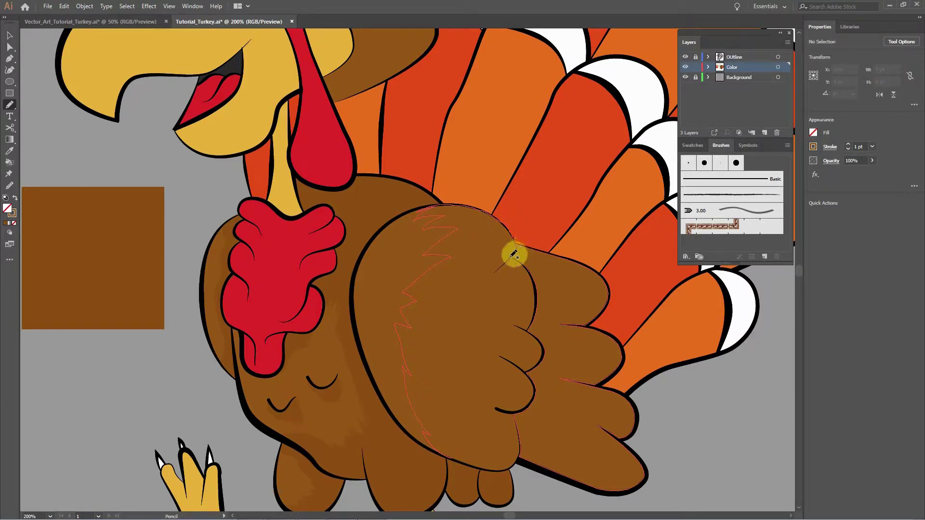
{"action": "mouse_move", "coordinate": [528, 264]}
{"action": "left_mouse_down"}
{"action": "mouse_move", "coordinate": [539, 291]}
{"action": "mouse_move", "coordinate": [529, 328]}
{"action": "mouse_move", "coordinate": [541, 338]}
{"action": "mouse_move", "coordinate": [535, 369]}
{"action": "left_mouse_up"}
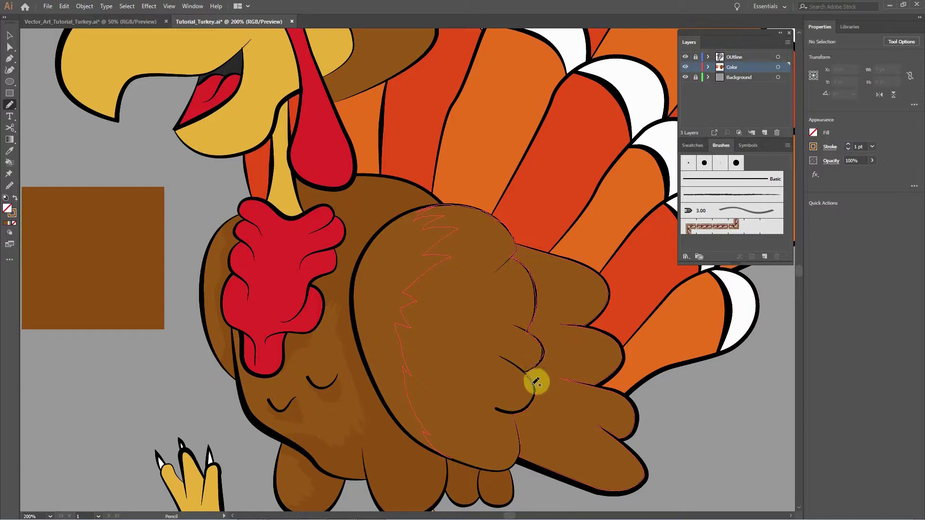
{"action": "mouse_move", "coordinate": [537, 388]}
{"action": "left_mouse_down"}
{"action": "mouse_move", "coordinate": [514, 414]}
{"action": "mouse_move", "coordinate": [521, 444]}
{"action": "left_mouse_up"}
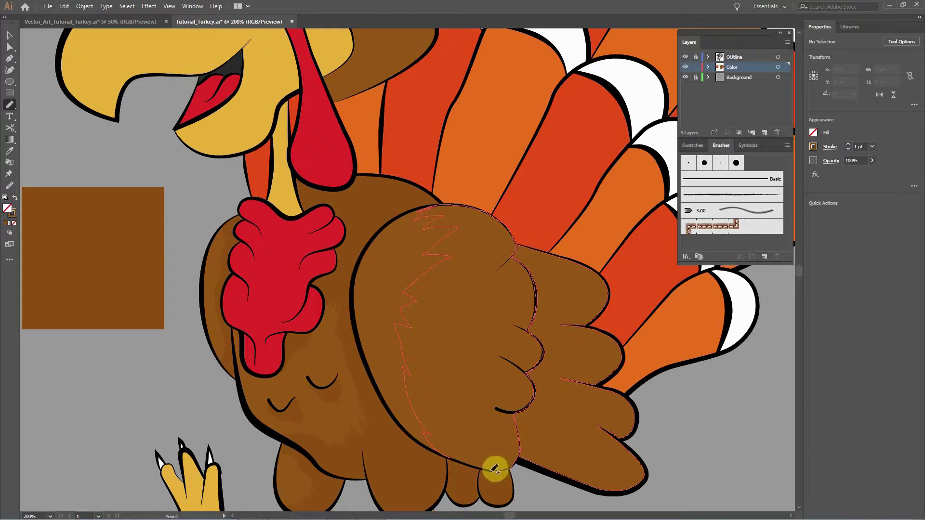
{"action": "left_click_drag", "start_coordinate": [488, 467], "coordinate": [454, 452]}
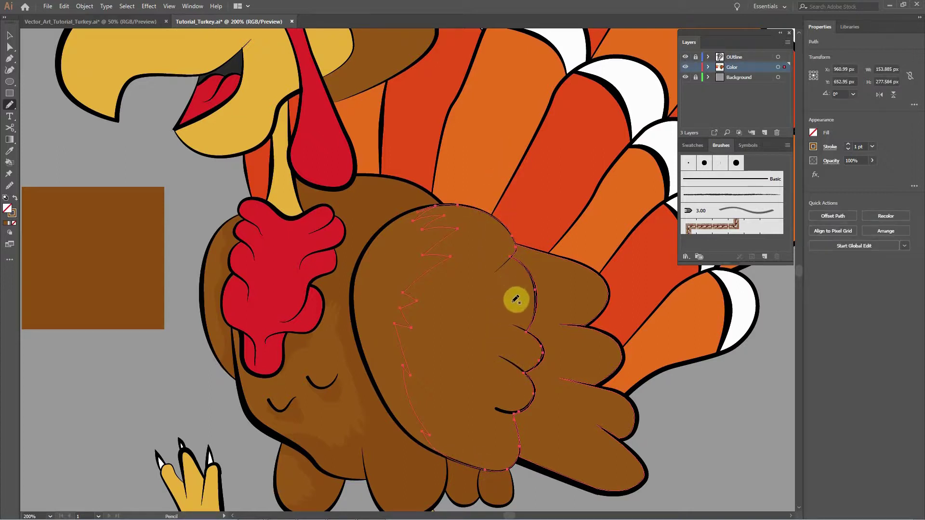
Fill the new wing shadow shape with the darker brown sampled from the shaded leg and deselect it.
{"action": "key", "text": "i"}
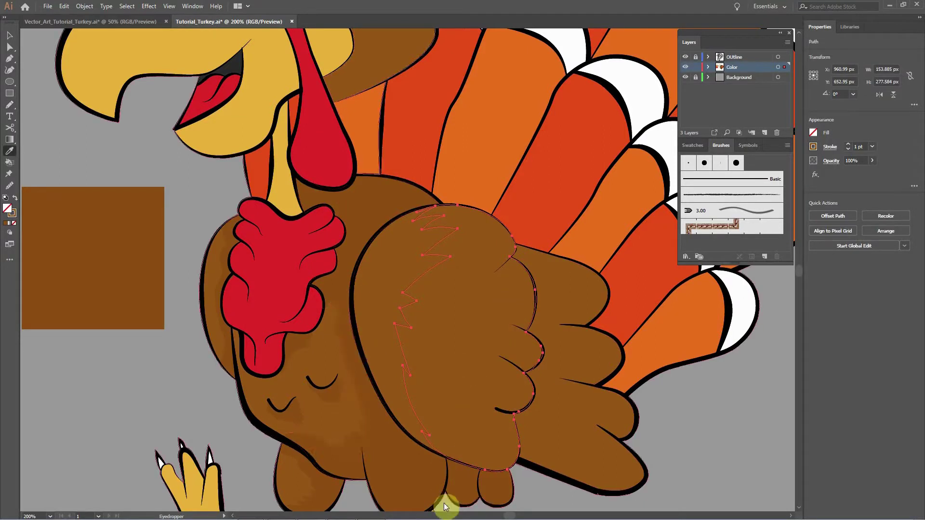
{"action": "left_click", "coordinate": [411, 471]}
{"action": "left_click", "coordinate": [412, 468]}
{"action": "key", "text": "v"}
{"action": "left_click", "coordinate": [222, 426]}
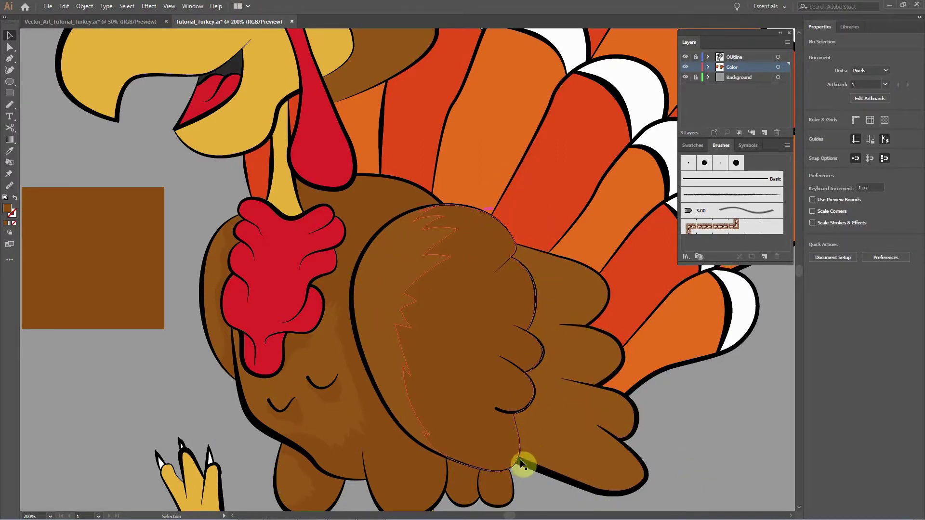
{"action": "scroll", "coordinate": [452, 244], "scroll_direction": "down", "scroll_amount": 3}
{"action": "scroll", "coordinate": [490, 186], "scroll_direction": "left", "scroll_amount": 1}
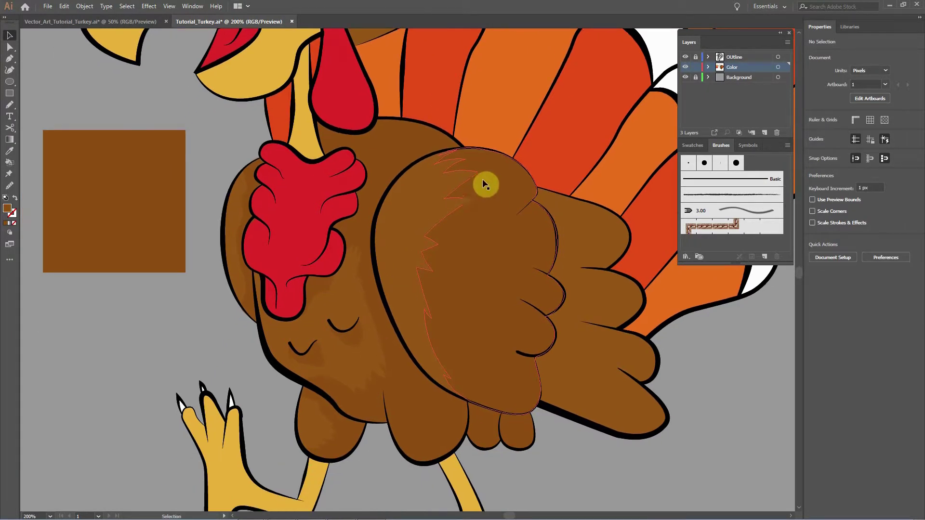
Examine the large wing's new shading and the still unshaded rear wing feathers, both against the full figure and close up.
{"action": "key", "text": "ctrl+minus"}
{"action": "key", "text": "ctrl+minus"}
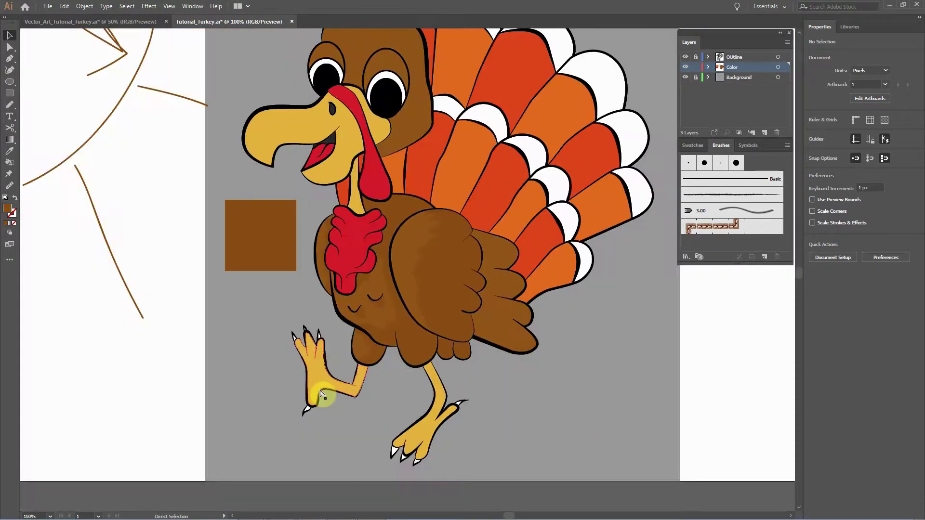
{"action": "key", "text": "ctrl+minus"}
{"action": "key", "text": "ctrl+minus"}
{"action": "key", "text": "ctrl+plus"}
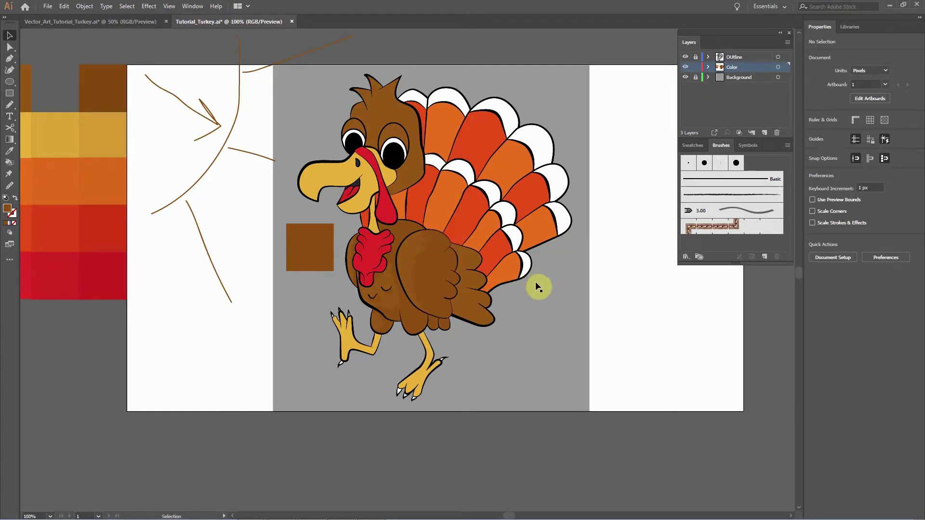
{"action": "key", "text": "ctrl+plus"}
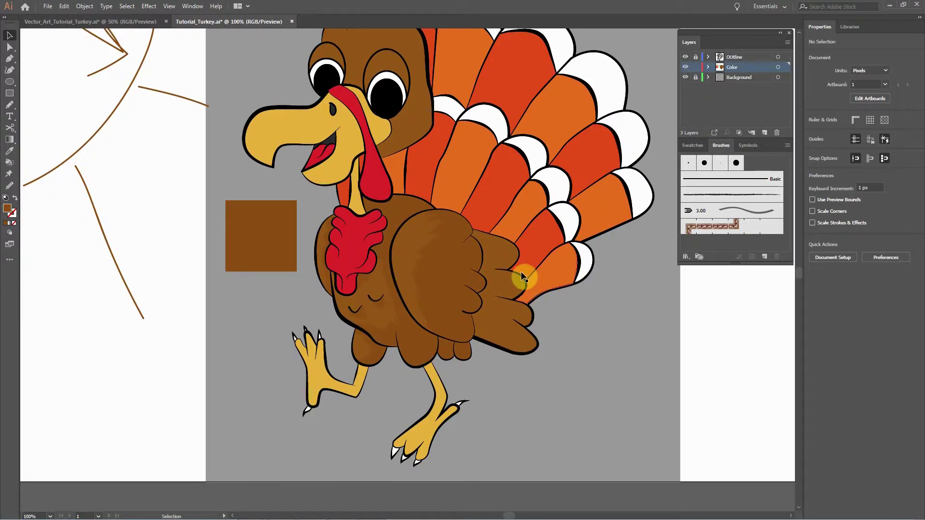
{"action": "left_click_drag", "start_coordinate": [474, 221], "coordinate": [494, 291]}
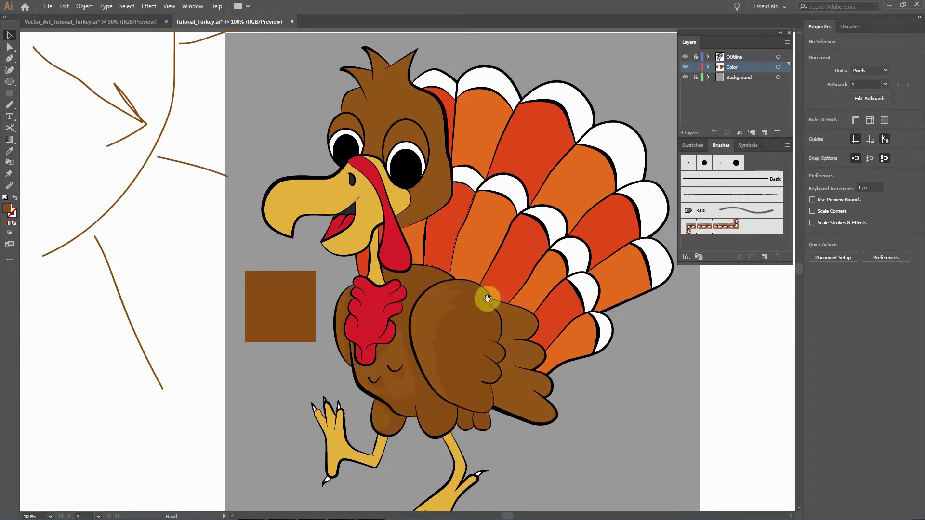
{"action": "key", "text": "ctrl+plus"}
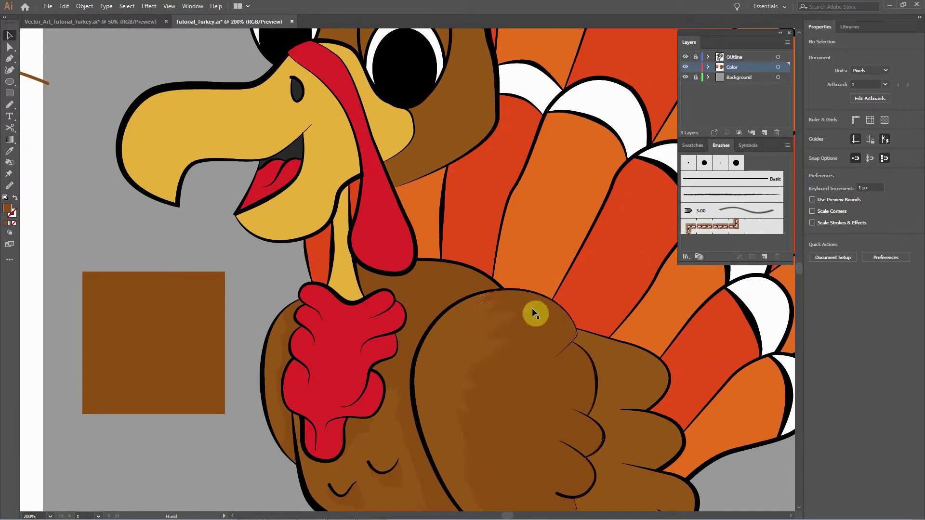
{"action": "left_click_drag", "start_coordinate": [499, 251], "coordinate": [505, 199]}
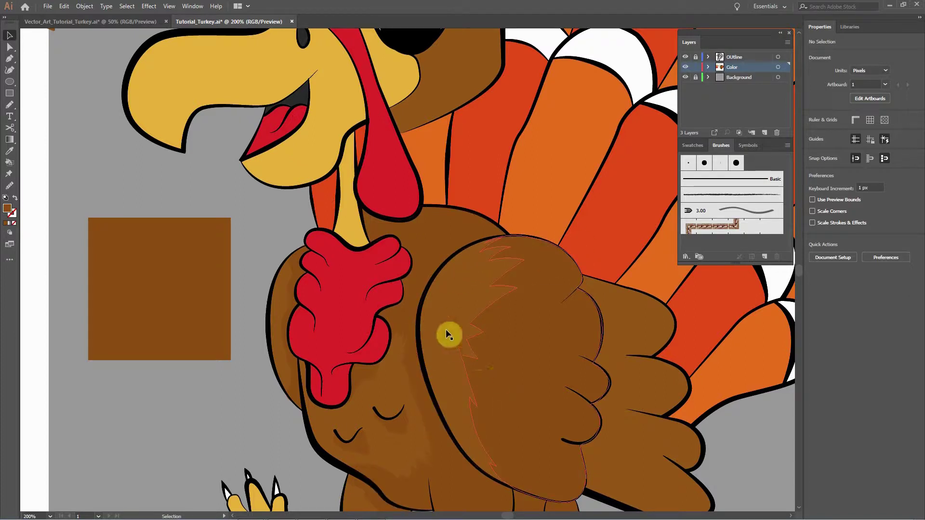
{"action": "left_click_drag", "start_coordinate": [551, 325], "coordinate": [472, 318]}
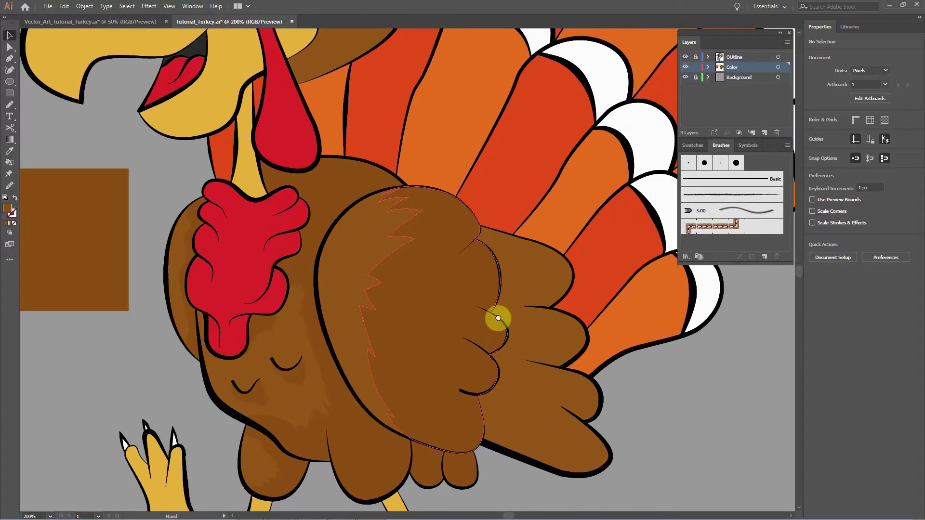
{"action": "left_click_drag", "start_coordinate": [530, 331], "coordinate": [510, 319]}
{"action": "left_click_drag", "start_coordinate": [532, 352], "coordinate": [529, 329]}
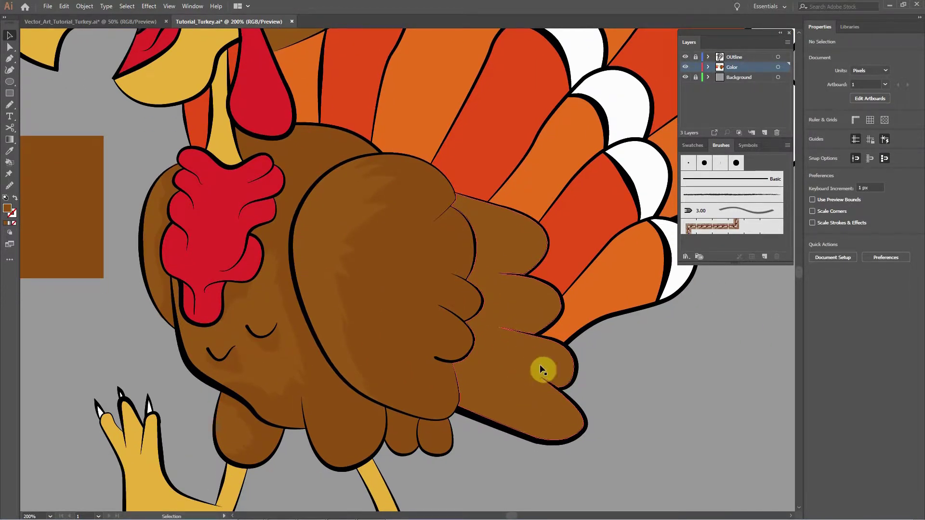
{"action": "key", "text": "ctrl+minus"}
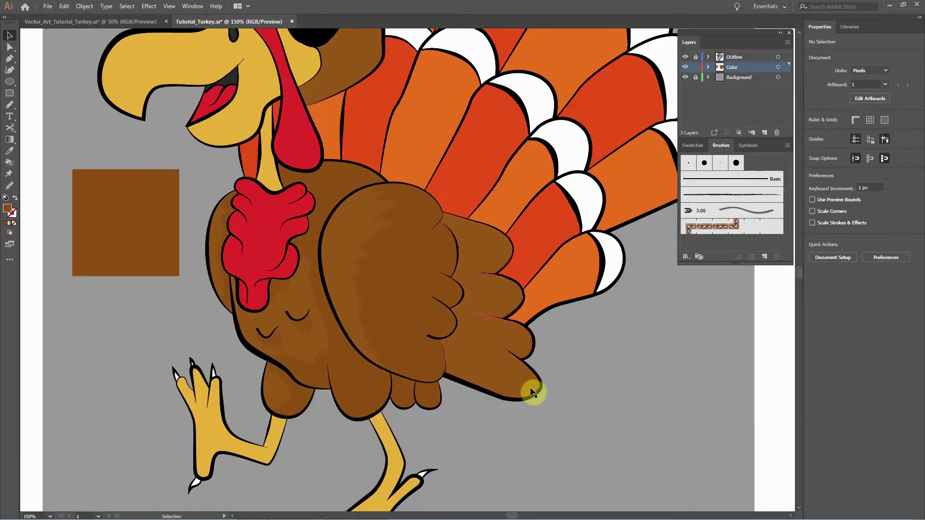
{"action": "left_click_drag", "start_coordinate": [516, 285], "coordinate": [570, 342]}
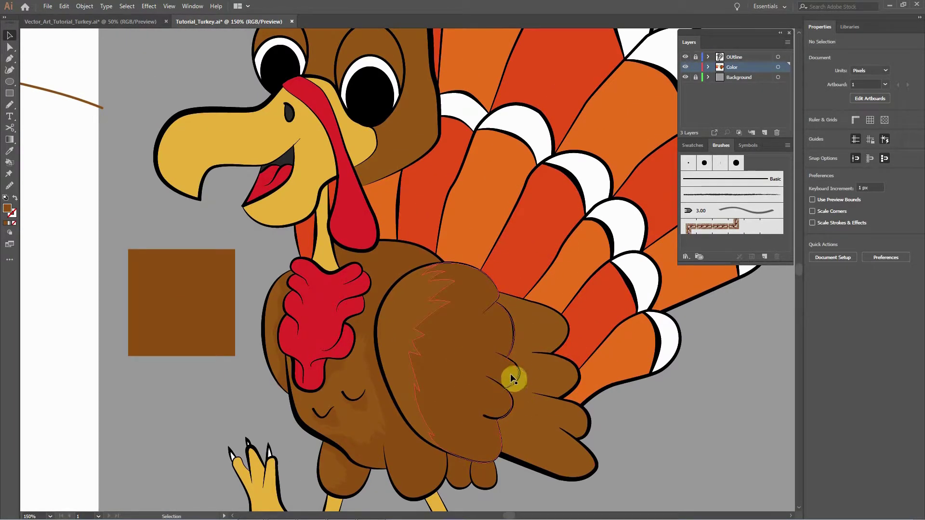
Fill the rear wing feathers with the darker brown sampled from the brown square, using the Live Paint Bucket.
{"action": "key", "text": "i"}
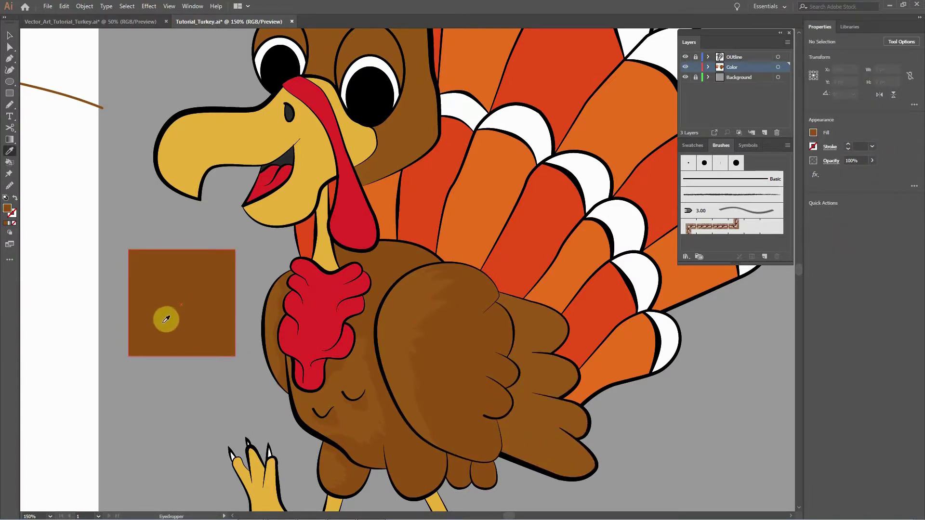
{"action": "key", "text": "k"}
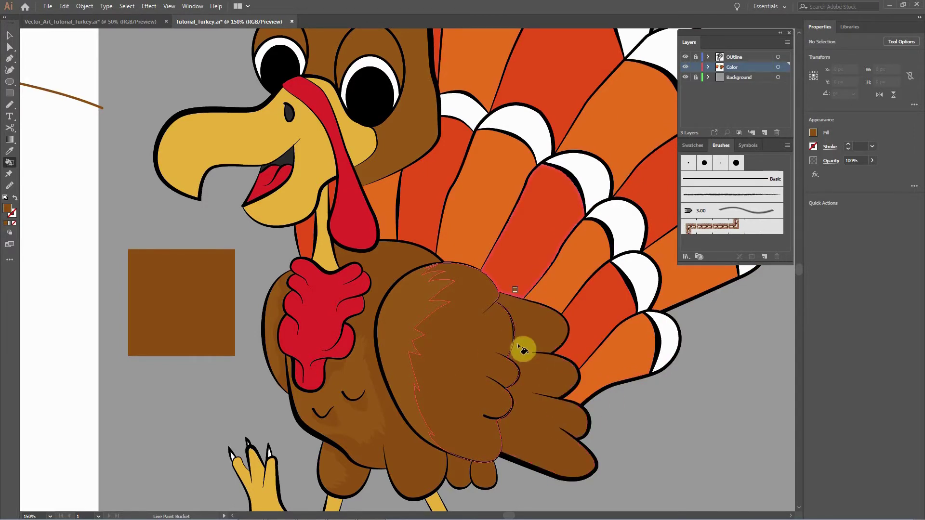
{"action": "key", "text": "space"}
{"action": "left_click_drag", "start_coordinate": [532, 341], "coordinate": [524, 380]}
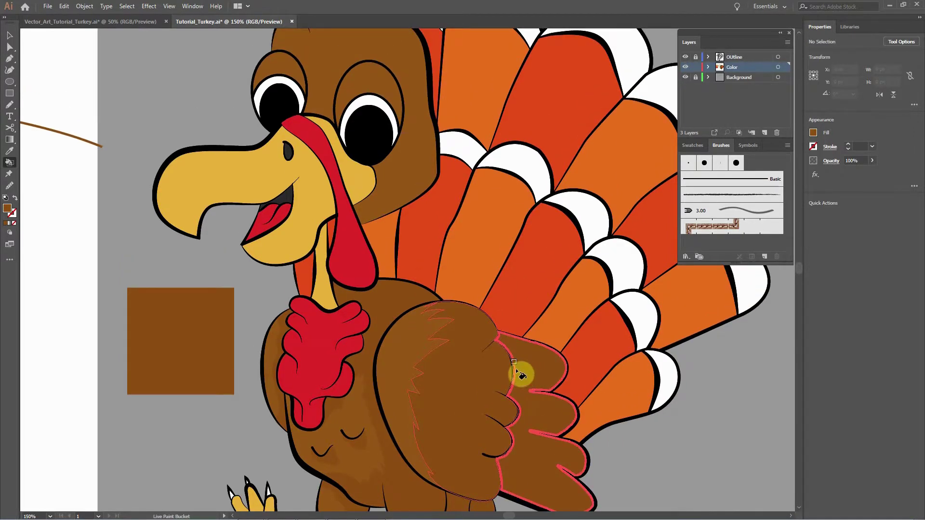
Draw a closed shadow shape on the head with the Pencil tool, from the beak up through the tufts, down the back and around the larger eye.
{"action": "key", "text": "ctrl+minus"}
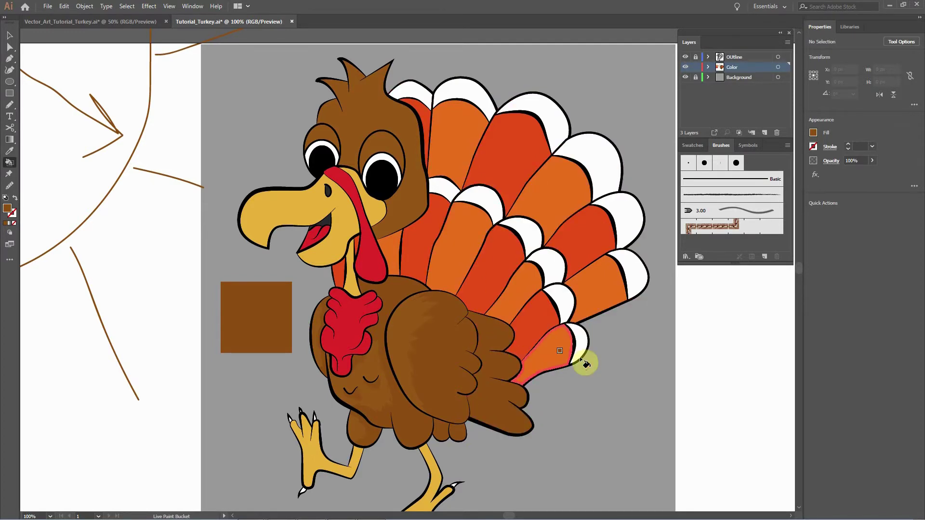
{"action": "left_click_drag", "start_coordinate": [441, 312], "coordinate": [503, 432]}
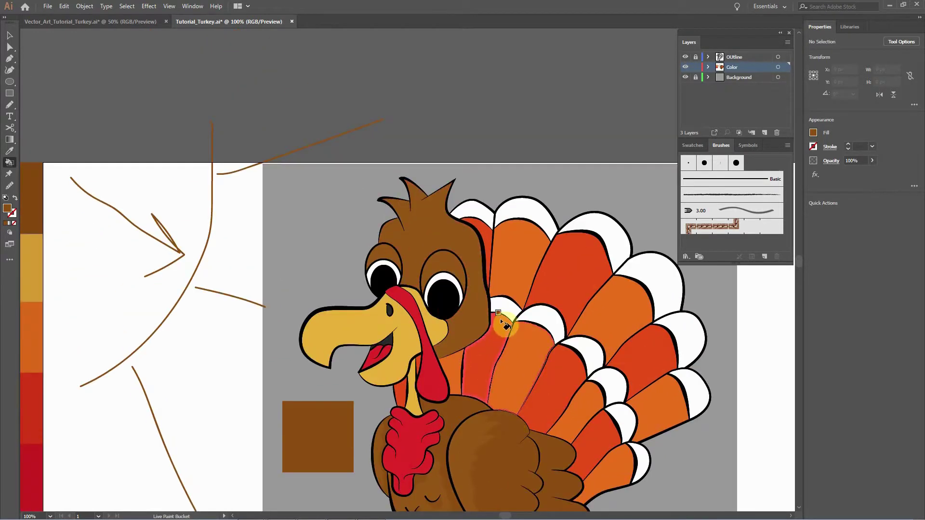
{"action": "left_click_drag", "start_coordinate": [488, 325], "coordinate": [499, 341]}
{"action": "key", "text": "ctrl+="}
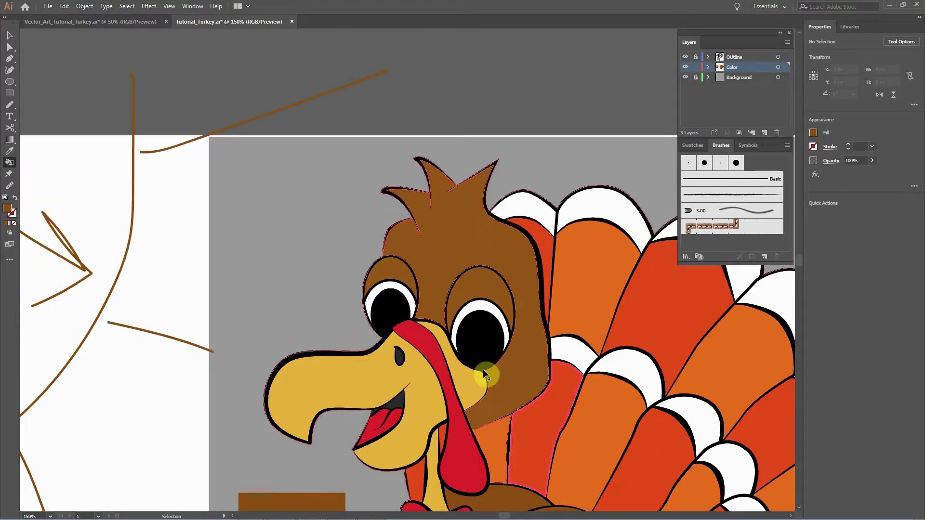
{"action": "scroll", "coordinate": [522, 313], "scroll_direction": "down", "scroll_amount": 5}
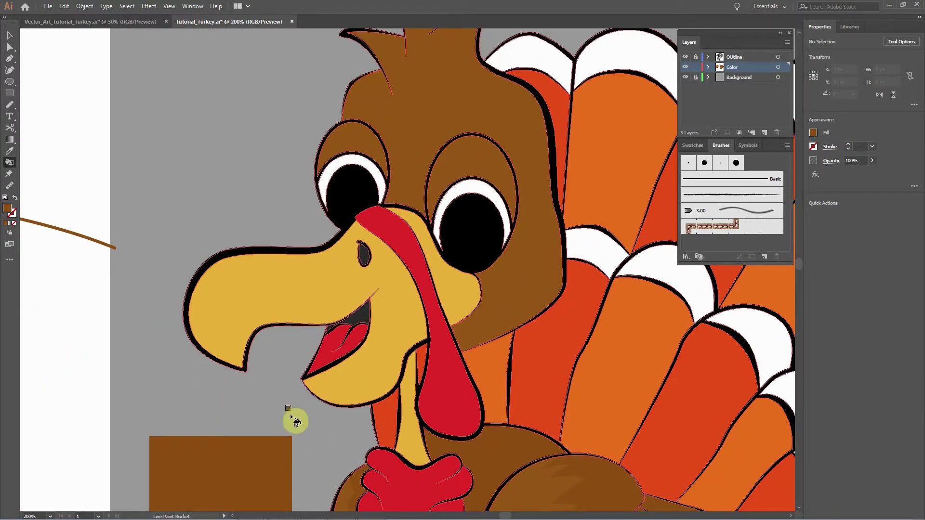
{"action": "key", "text": "n"}
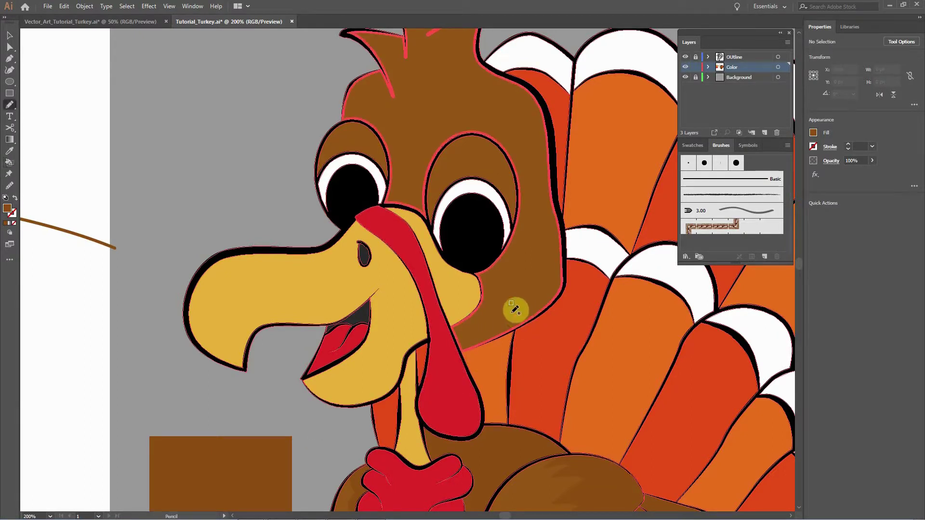
{"action": "scroll", "coordinate": [505, 305], "scroll_direction": "up", "scroll_amount": 2}
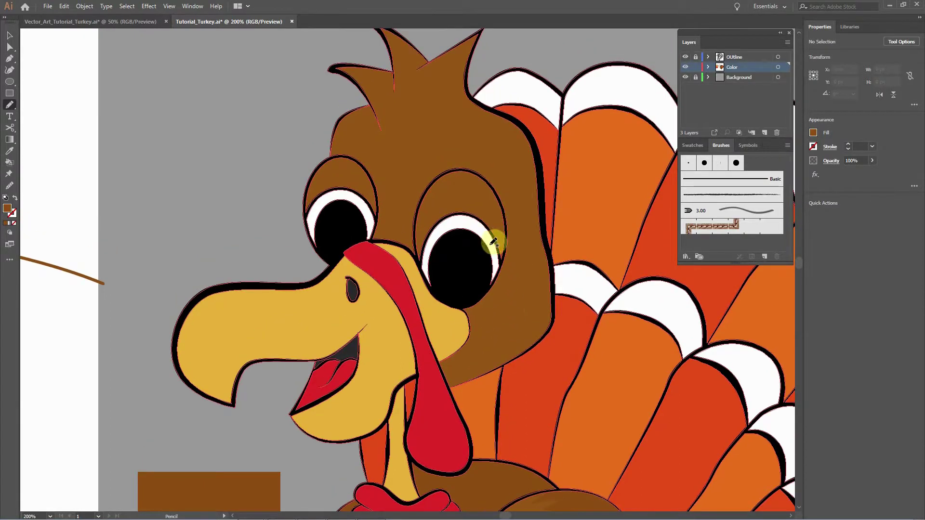
{"action": "scroll", "coordinate": [477, 289], "scroll_direction": "up", "scroll_amount": 3}
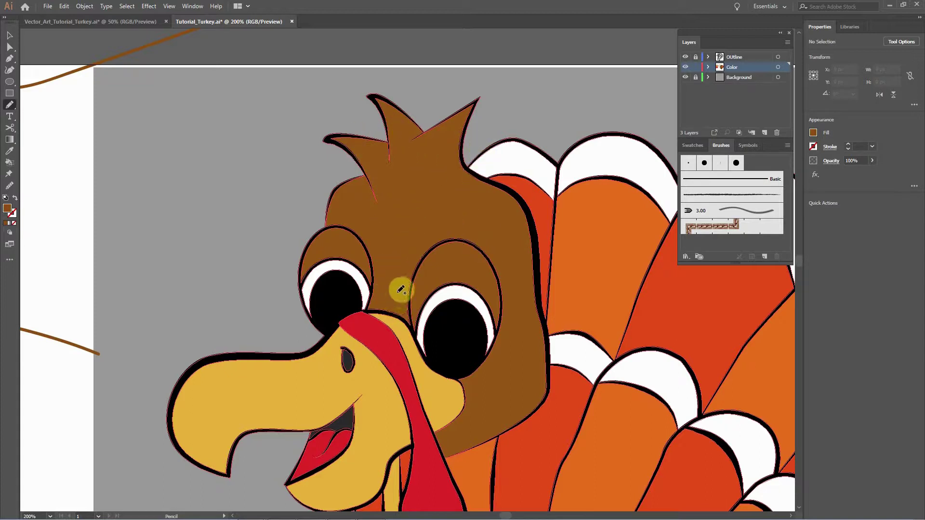
{"action": "mouse_move", "coordinate": [394, 310]}
{"action": "left_mouse_down"}
{"action": "mouse_move", "coordinate": [398, 208]}
{"action": "mouse_move", "coordinate": [357, 137]}
{"action": "left_mouse_up"}
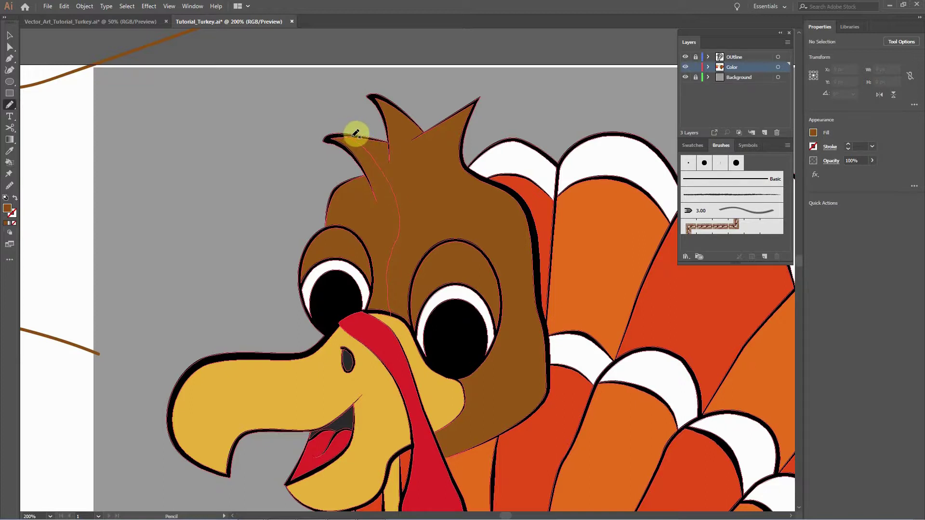
{"action": "left_click_drag", "start_coordinate": [368, 135], "coordinate": [388, 139]}
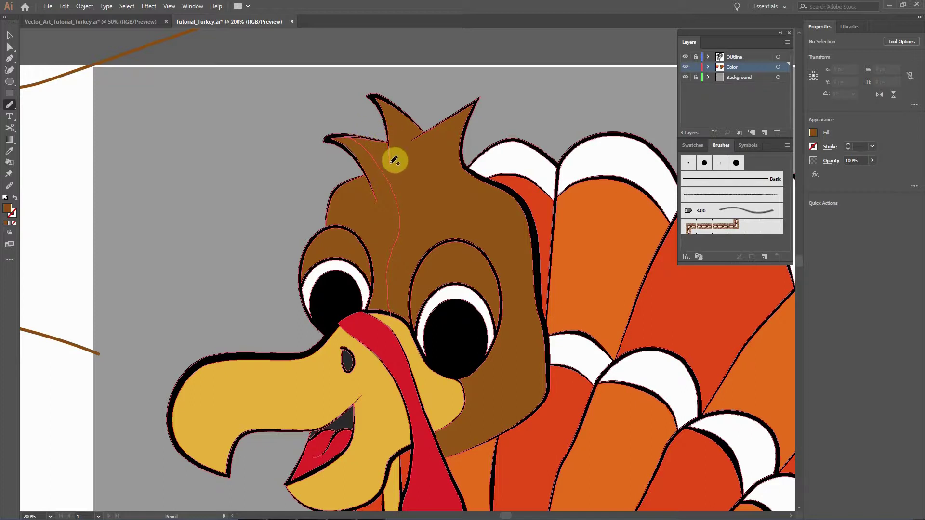
{"action": "mouse_move", "coordinate": [395, 157]}
{"action": "left_mouse_down"}
{"action": "mouse_move", "coordinate": [400, 118]}
{"action": "mouse_move", "coordinate": [386, 96]}
{"action": "left_mouse_up"}
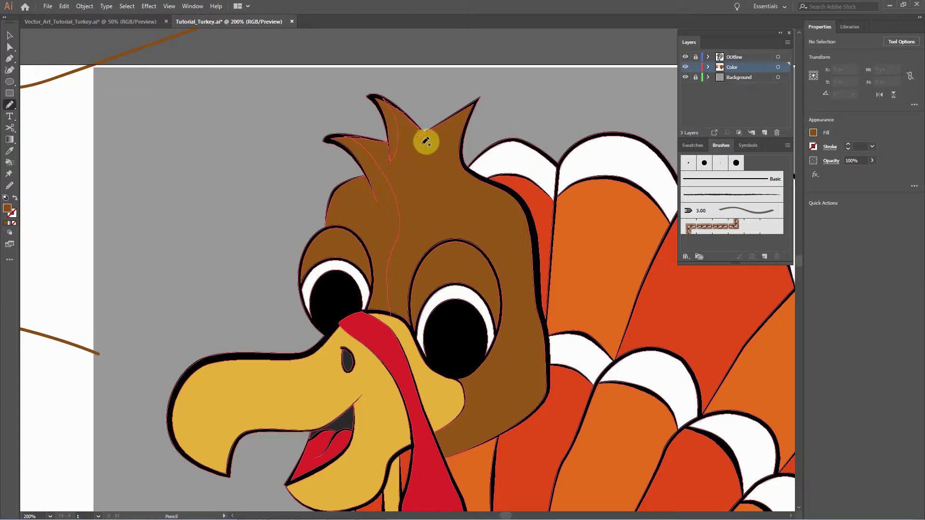
{"action": "mouse_move", "coordinate": [425, 141]}
{"action": "left_mouse_down"}
{"action": "mouse_move", "coordinate": [471, 115]}
{"action": "mouse_move", "coordinate": [465, 150]}
{"action": "left_mouse_up"}
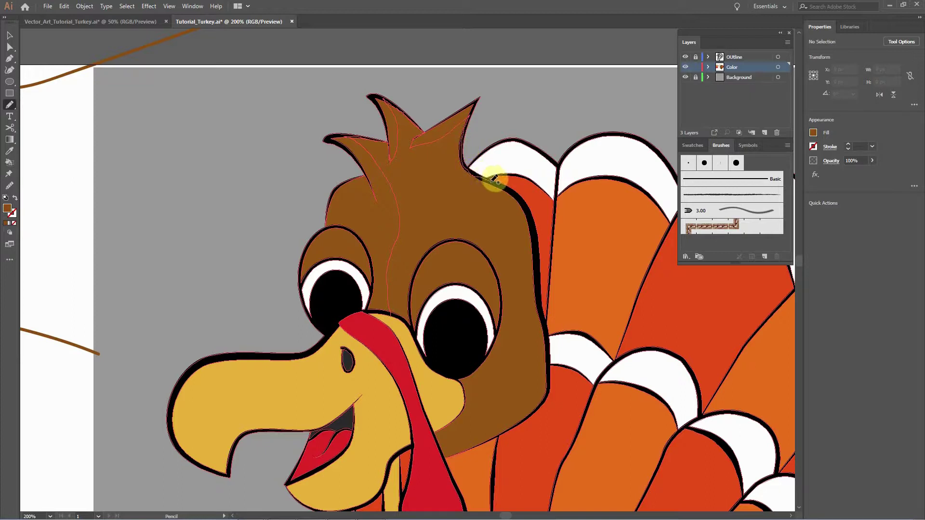
{"action": "mouse_move", "coordinate": [507, 188]}
{"action": "left_mouse_down"}
{"action": "mouse_move", "coordinate": [534, 224]}
{"action": "mouse_move", "coordinate": [547, 323]}
{"action": "left_mouse_up"}
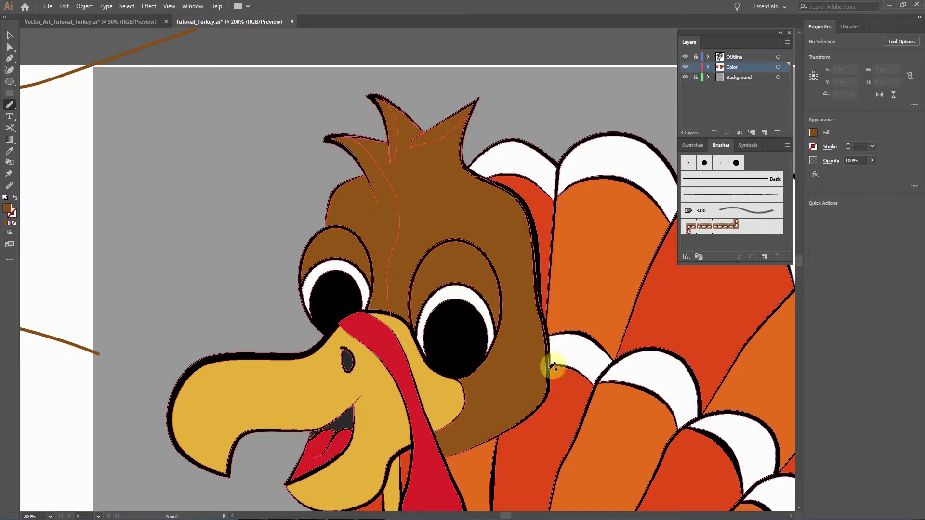
{"action": "mouse_move", "coordinate": [547, 397]}
{"action": "left_mouse_down"}
{"action": "mouse_move", "coordinate": [521, 421]}
{"action": "mouse_move", "coordinate": [449, 453]}
{"action": "mouse_move", "coordinate": [435, 430]}
{"action": "mouse_move", "coordinate": [465, 408]}
{"action": "mouse_move", "coordinate": [468, 387]}
{"action": "left_mouse_up"}
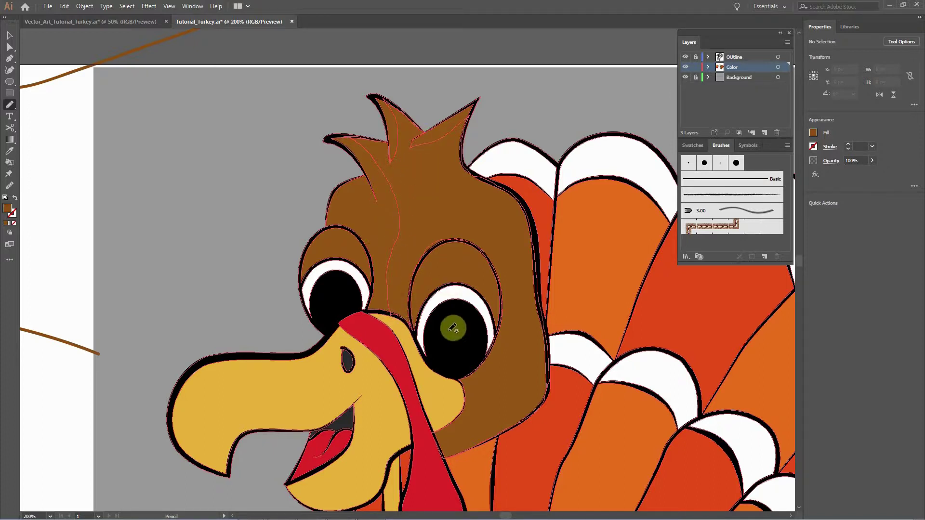
Fill the head shadow shape with the darker brown sampled from the brown square and deselect it.
{"action": "key", "text": "ctrl+z"}
{"action": "key", "text": "space"}
{"action": "left_click_drag", "start_coordinate": [400, 358], "coordinate": [434, 287]}
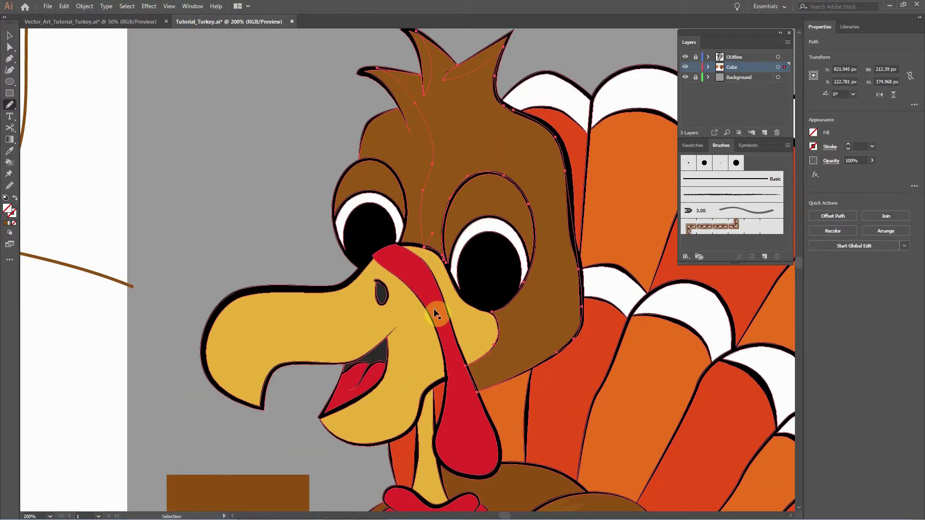
{"action": "key", "text": "ctrl+minus"}
{"action": "key", "text": "i"}
{"action": "key", "text": "space"}
{"action": "left_click_drag", "start_coordinate": [433, 329], "coordinate": [482, 276]}
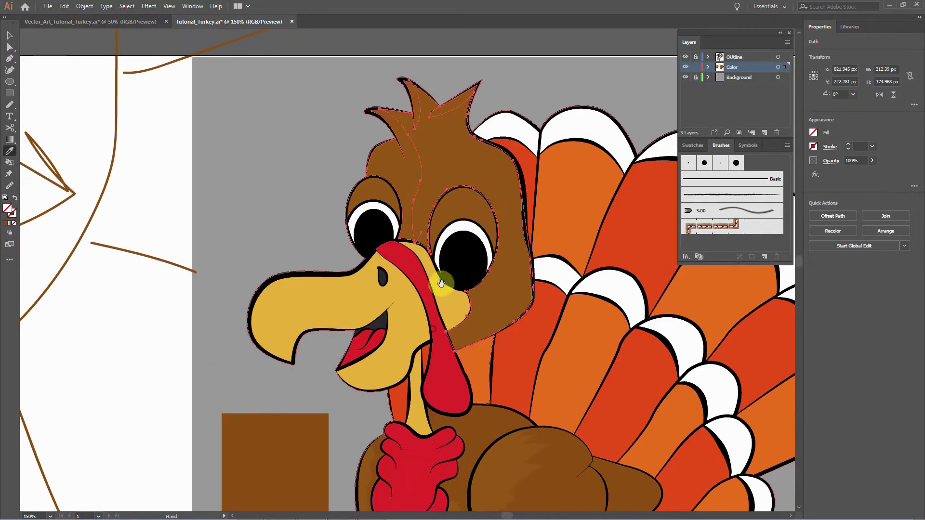
{"action": "left_click", "coordinate": [287, 450]}
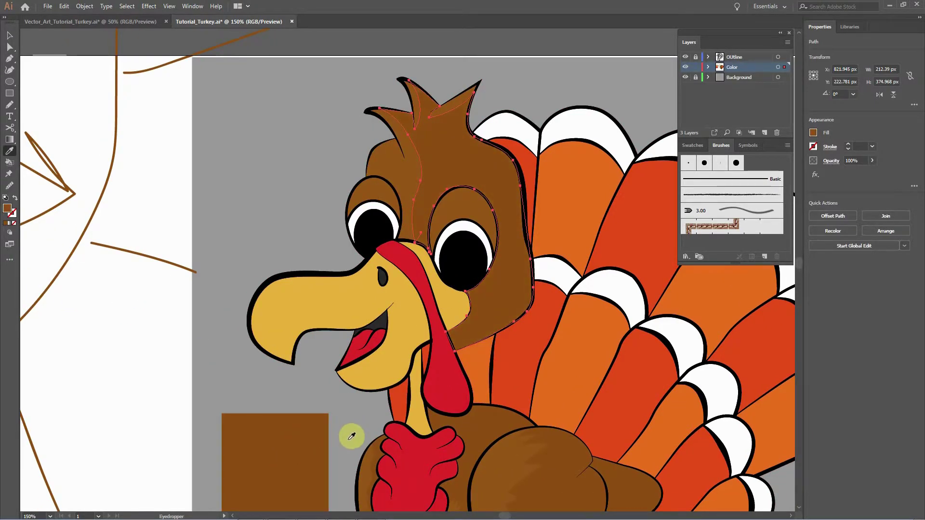
{"action": "key", "text": "v"}
{"action": "left_click", "coordinate": [167, 379]}
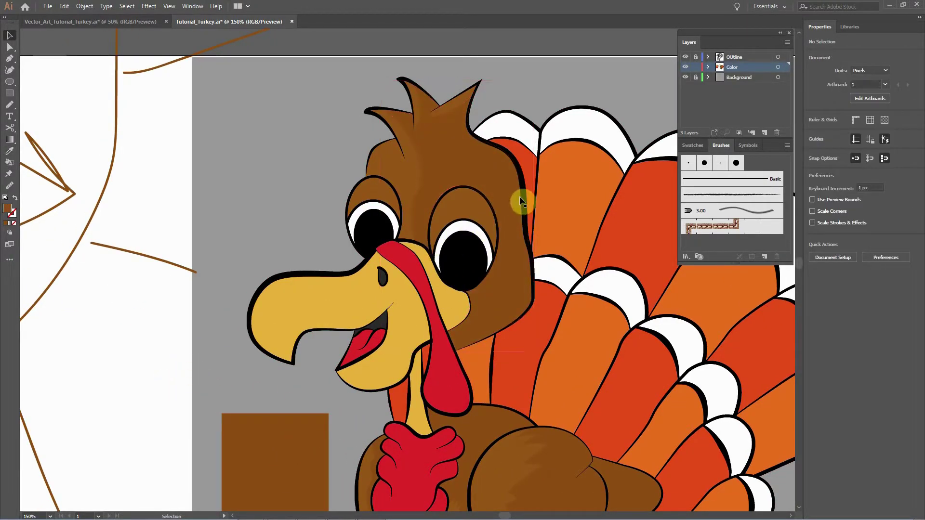
Adjust the head shadow's anchor points above the larger eye with Direct Selection so its edge follows the black eye outline.
{"action": "key", "text": "space"}
{"action": "left_click_drag", "start_coordinate": [523, 202], "coordinate": [518, 209]}
{"action": "key", "text": "ctrl+plus"}
{"action": "key", "text": "space"}
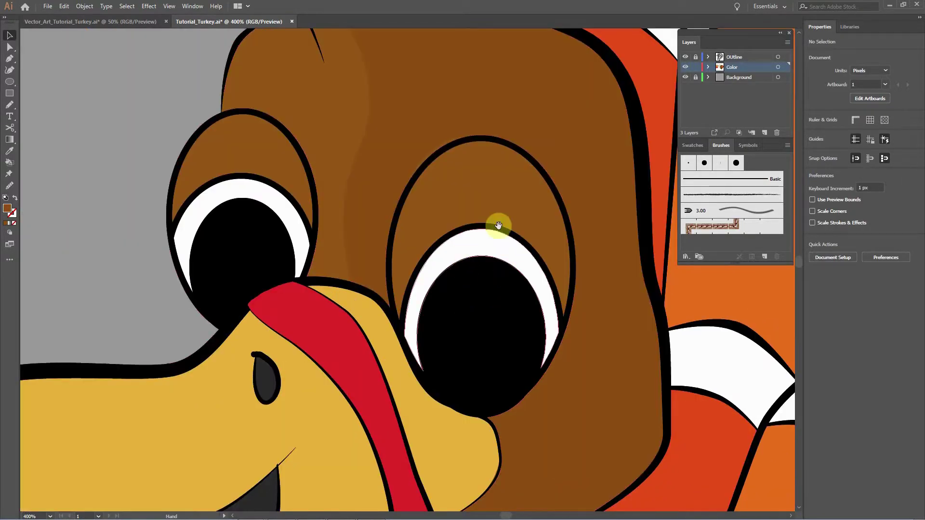
{"action": "left_click_drag", "start_coordinate": [469, 149], "coordinate": [456, 213]}
{"action": "left_click", "coordinate": [449, 199]}
{"action": "key", "text": "a"}
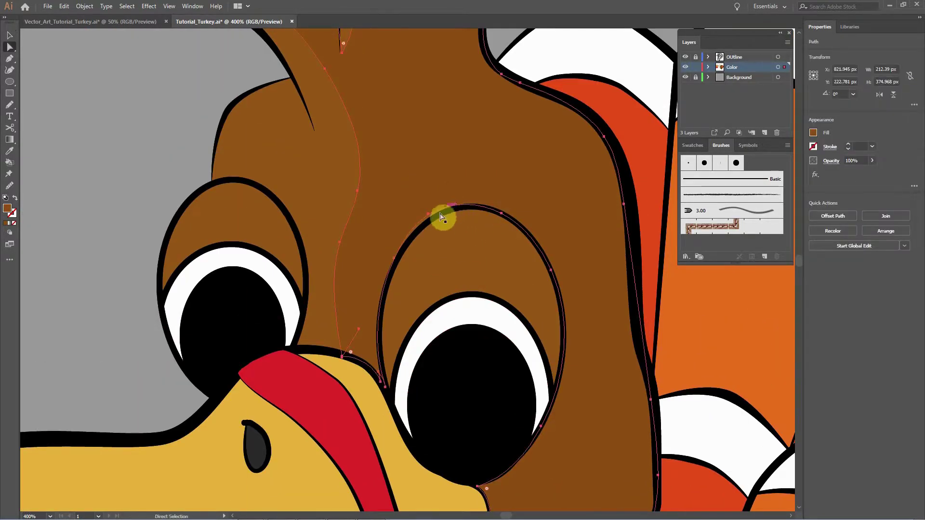
{"action": "left_click_drag", "start_coordinate": [432, 221], "coordinate": [435, 223]}
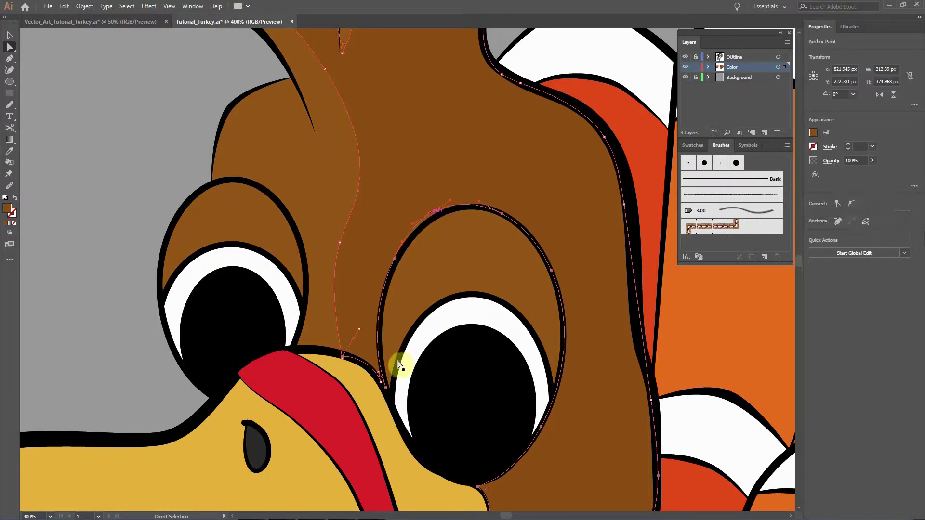
{"action": "key", "text": "Down"}
{"action": "key", "text": "Down"}
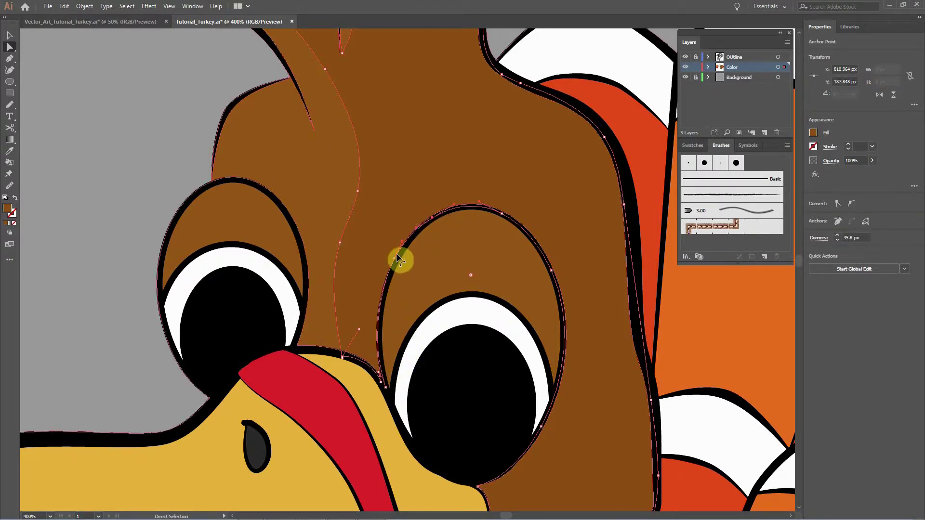
{"action": "key", "text": "Right"}
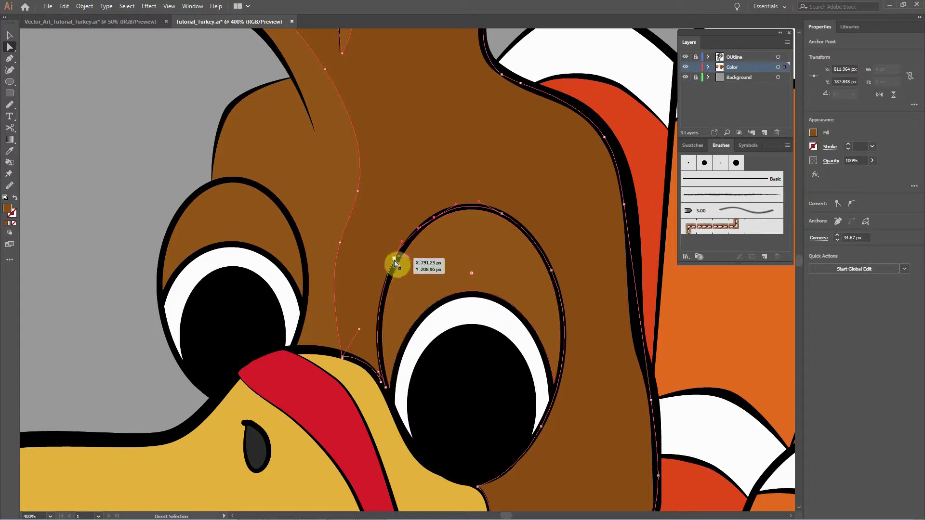
{"action": "left_click", "coordinate": [394, 261]}
Nudge the head shadow's anchor points near the head tufts to refine its edge, and deselect the shape.
{"action": "left_click_drag", "start_coordinate": [475, 202], "coordinate": [446, 366]}
{"action": "left_click", "coordinate": [348, 182]}
{"action": "mouse_move", "coordinate": [354, 167]}
{"action": "left_mouse_down"}
{"action": "mouse_move", "coordinate": [343, 180]}
{"action": "mouse_move", "coordinate": [360, 159]}
{"action": "mouse_move", "coordinate": [350, 168]}
{"action": "left_mouse_up"}
{"action": "mouse_move", "coordinate": [311, 216]}
{"action": "left_mouse_down"}
{"action": "mouse_move", "coordinate": [321, 220]}
{"action": "mouse_move", "coordinate": [307, 217]}
{"action": "left_mouse_up"}
{"action": "left_click", "coordinate": [365, 111]}
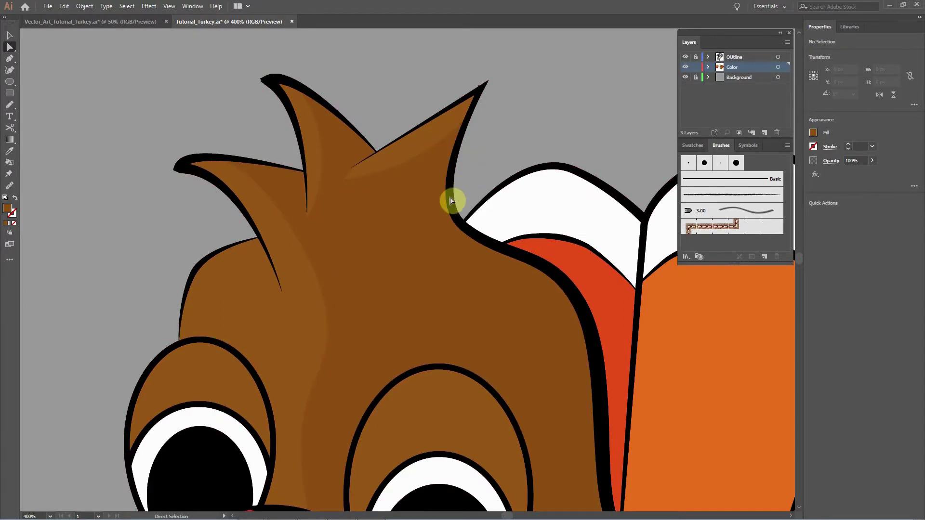
Draw a closed, jagged shadow shape with the Pencil tool on the forehead below the front tuft, above the smaller eye.
{"action": "key", "text": "ctrl+minus"}
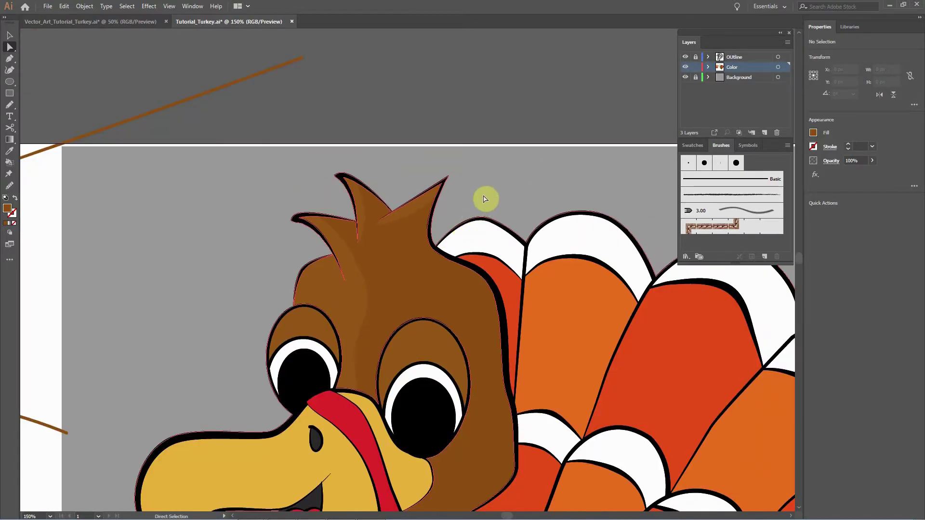
{"action": "key", "text": "ctrl+minus"}
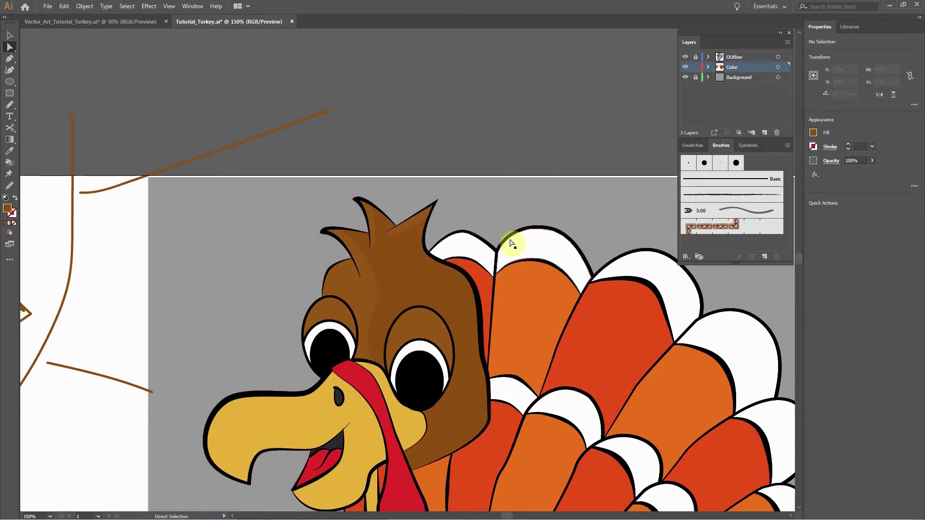
{"action": "key", "text": "space"}
{"action": "left_click_drag", "start_coordinate": [509, 208], "coordinate": [516, 181]}
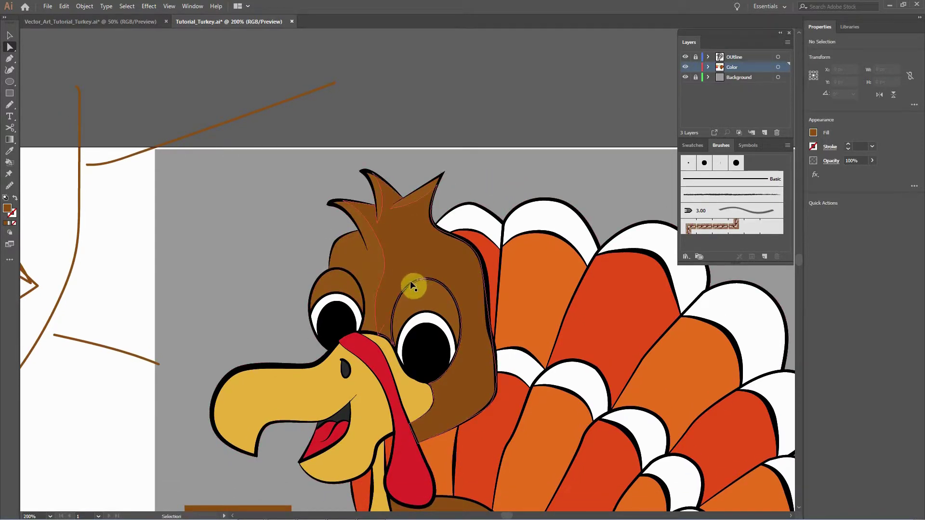
{"action": "scroll", "coordinate": [413, 285], "scroll_direction": "up", "scroll_amount": 3}
{"action": "key", "text": "space"}
{"action": "left_click_drag", "start_coordinate": [389, 270], "coordinate": [523, 336]}
{"action": "key", "text": "n"}
{"action": "mouse_move", "coordinate": [367, 246]}
{"action": "left_mouse_down"}
{"action": "mouse_move", "coordinate": [353, 261]}
{"action": "mouse_move", "coordinate": [371, 252]}
{"action": "mouse_move", "coordinate": [362, 269]}
{"action": "mouse_move", "coordinate": [379, 256]}
{"action": "mouse_move", "coordinate": [373, 269]}
{"action": "mouse_move", "coordinate": [406, 261]}
{"action": "mouse_move", "coordinate": [411, 277]}
{"action": "mouse_move", "coordinate": [412, 265]}
{"action": "mouse_move", "coordinate": [434, 283]}
{"action": "mouse_move", "coordinate": [411, 229]}
{"action": "mouse_move", "coordinate": [367, 255]}
{"action": "left_mouse_up"}
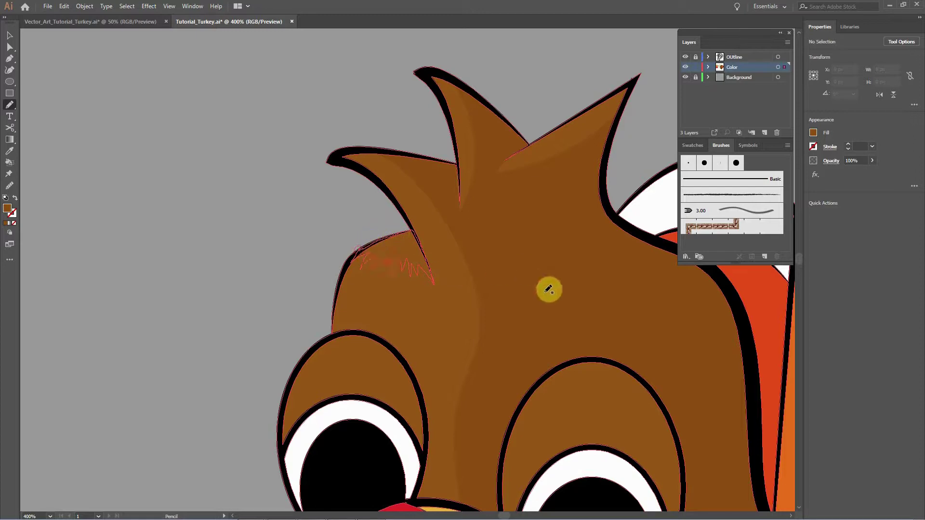
Fill the small forehead shadow with the darker brown sampled from the head's shading, and deselect it.
{"action": "key", "text": "ctrl+minus"}
{"action": "key", "text": "ctrl+minus"}
{"action": "key", "text": "ctrl+minus"}
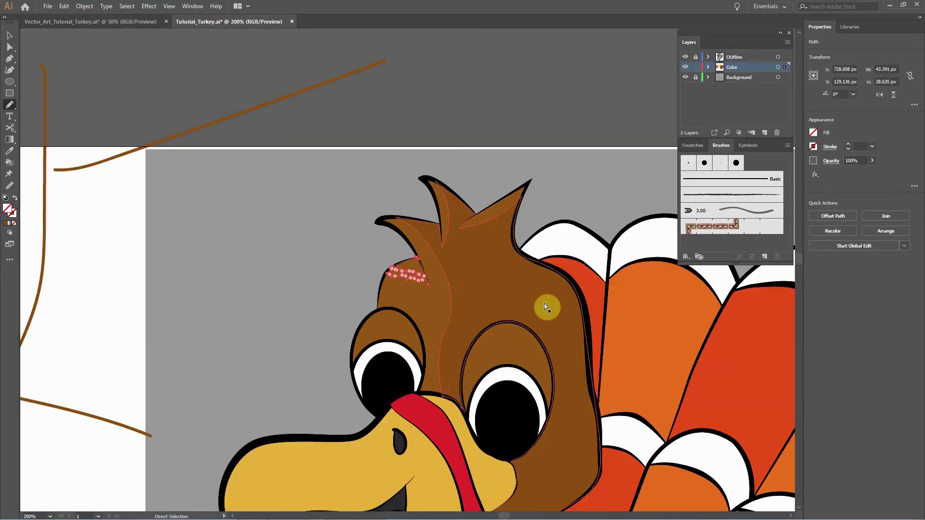
{"action": "key", "text": "i"}
{"action": "left_click", "coordinate": [482, 271]}
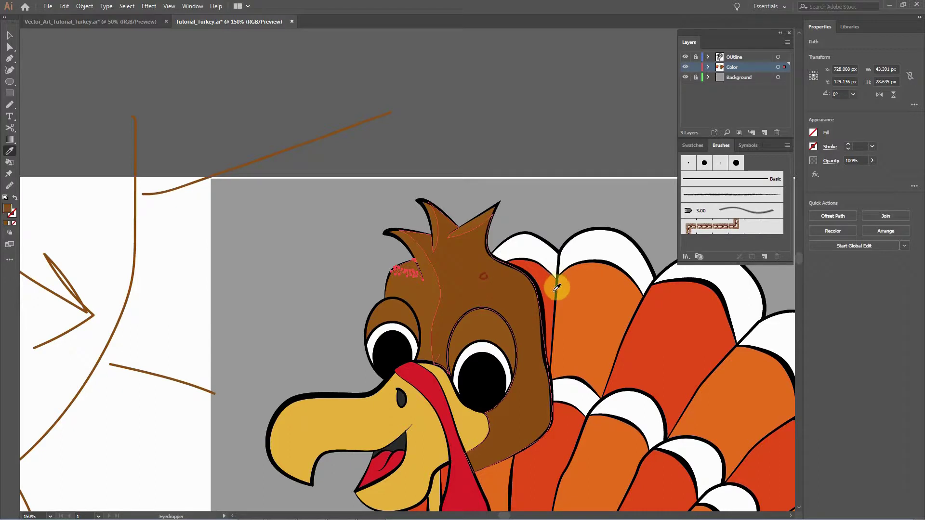
{"action": "key", "text": "v"}
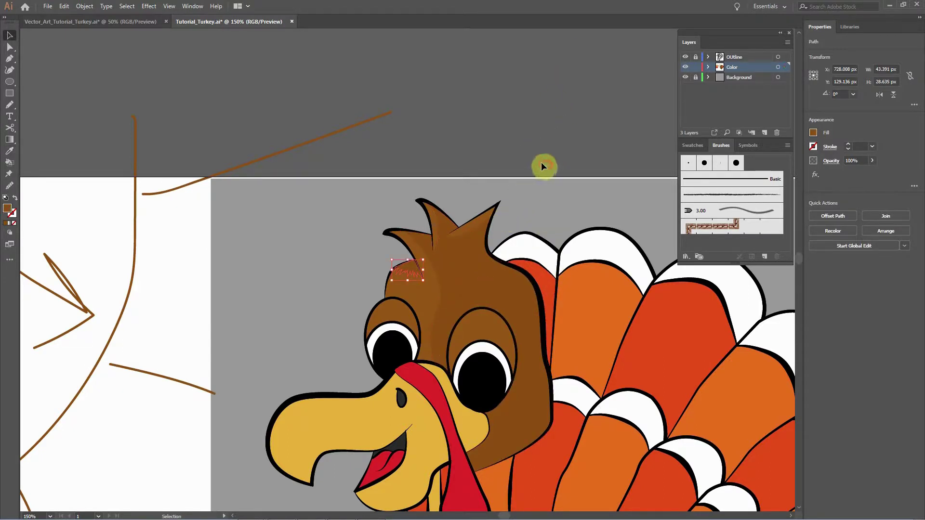
{"action": "left_click", "coordinate": [535, 176]}
Examine the head's new shading against the full figure and close up around the eyes and tufts.
{"action": "key", "text": "space"}
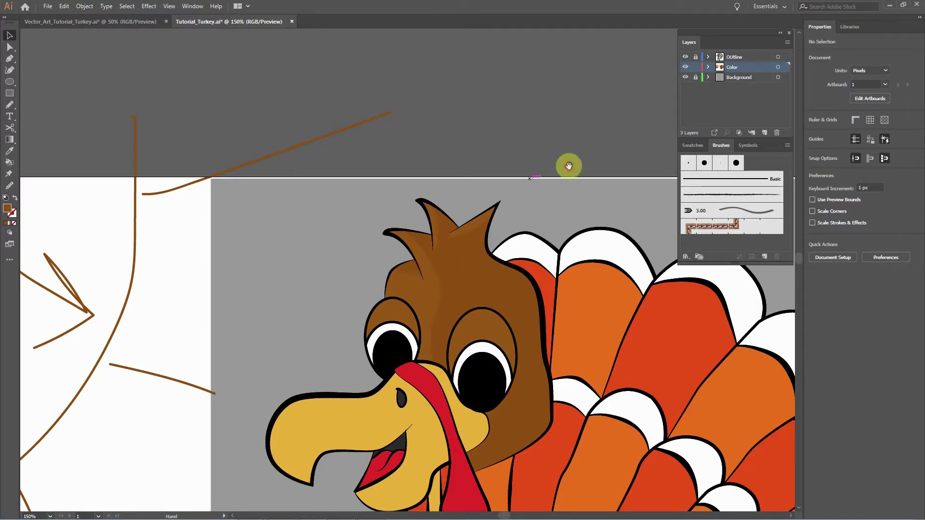
{"action": "left_click_drag", "start_coordinate": [569, 165], "coordinate": [548, 141]}
{"action": "key", "text": "ctrl+minus"}
{"action": "key", "text": "ctrl+minus"}
{"action": "key", "text": "ctrl+minus"}
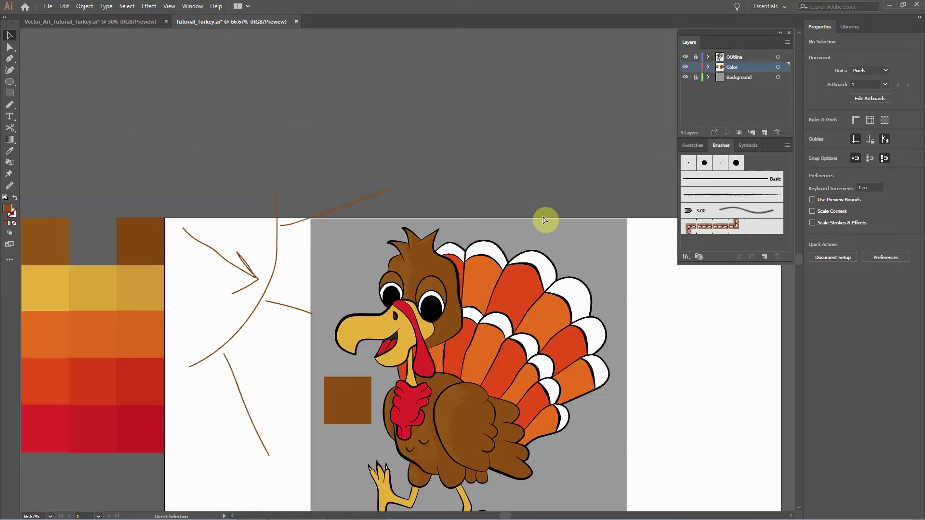
{"action": "left_click_drag", "start_coordinate": [555, 198], "coordinate": [552, 179]}
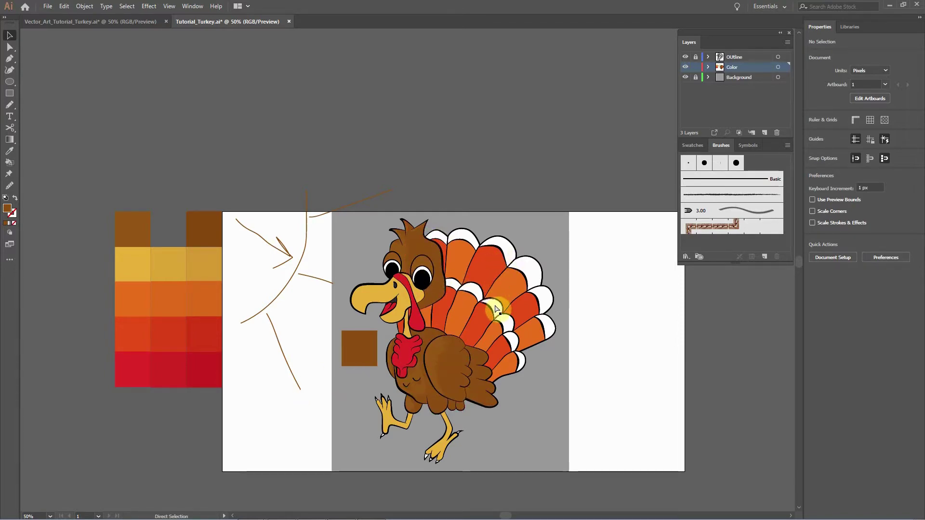
{"action": "key", "text": "ctrl+plus"}
{"action": "key", "text": "ctrl+plus"}
{"action": "key", "text": "ctrl+plus"}
{"action": "key", "text": "ctrl+plus"}
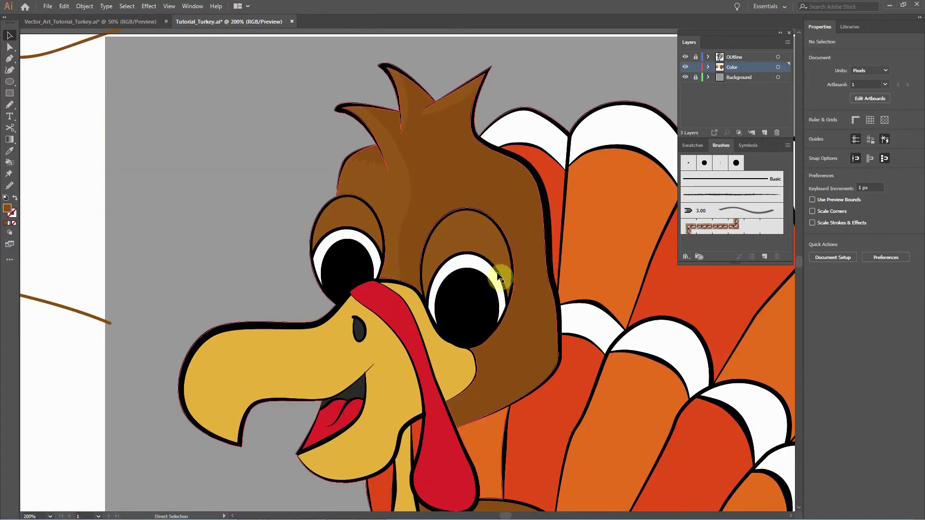
{"action": "scroll", "coordinate": [495, 200], "scroll_direction": "up", "scroll_amount": 3}
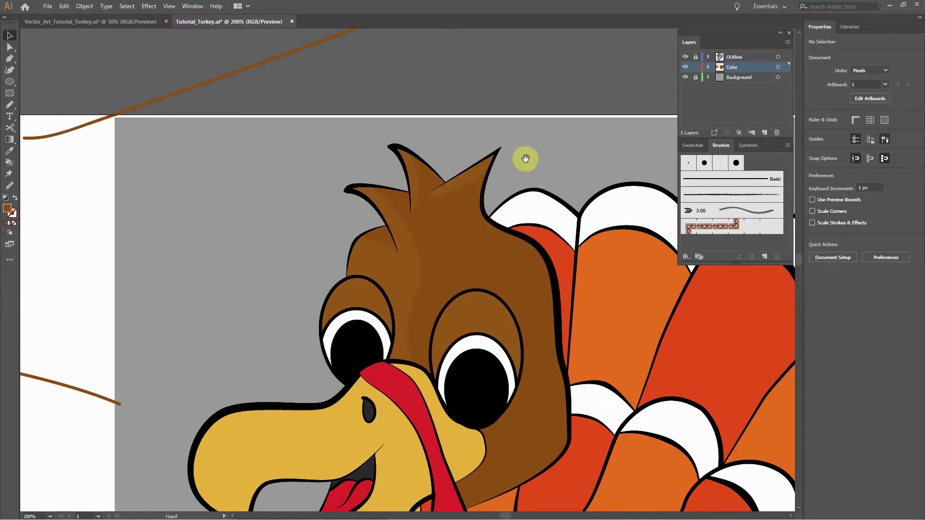
{"action": "scroll", "coordinate": [546, 161], "scroll_direction": "left", "scroll_amount": 1}
Draw a closed shadow with a jagged front edge on the larger eyelid using the Pencil tool, and fill it with the darker brown.
{"action": "key", "text": "n"}
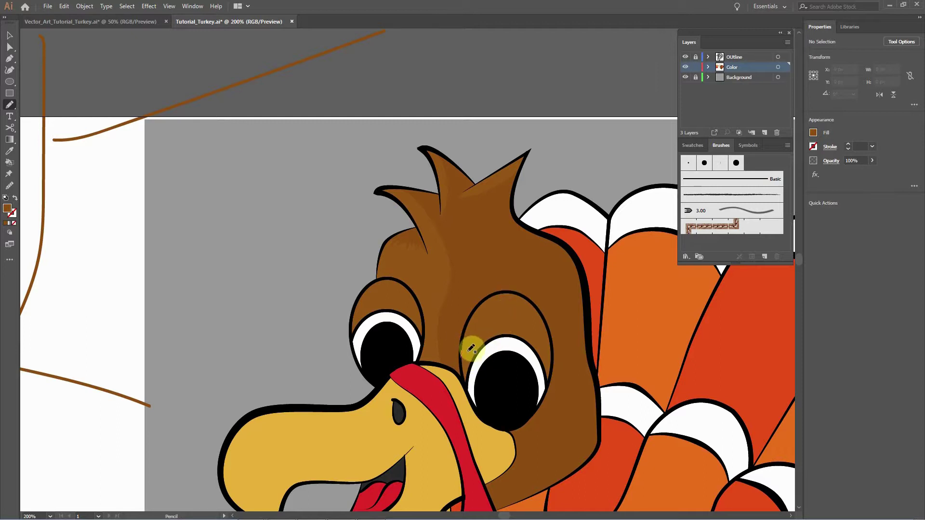
{"action": "mouse_move", "coordinate": [485, 334]}
{"action": "left_mouse_down"}
{"action": "mouse_move", "coordinate": [501, 304]}
{"action": "mouse_move", "coordinate": [512, 302]}
{"action": "mouse_move", "coordinate": [497, 299]}
{"action": "mouse_move", "coordinate": [516, 294]}
{"action": "mouse_move", "coordinate": [494, 296]}
{"action": "mouse_move", "coordinate": [515, 290]}
{"action": "left_mouse_up"}
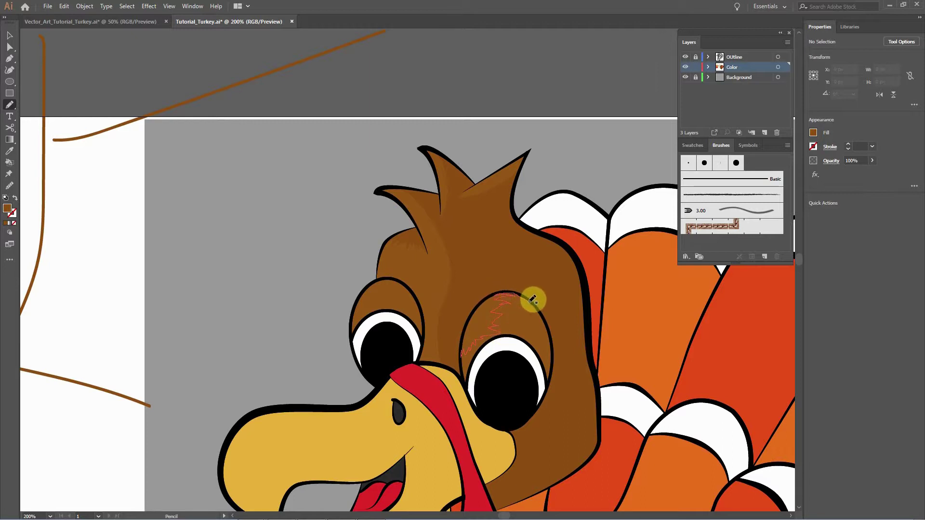
{"action": "left_click_drag", "start_coordinate": [550, 321], "coordinate": [551, 367]}
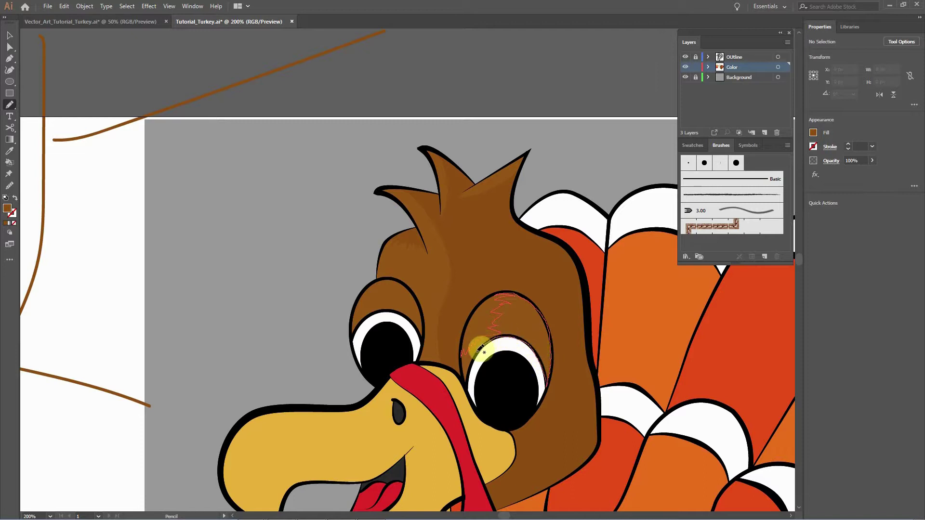
{"action": "left_click_drag", "start_coordinate": [476, 357], "coordinate": [471, 370]}
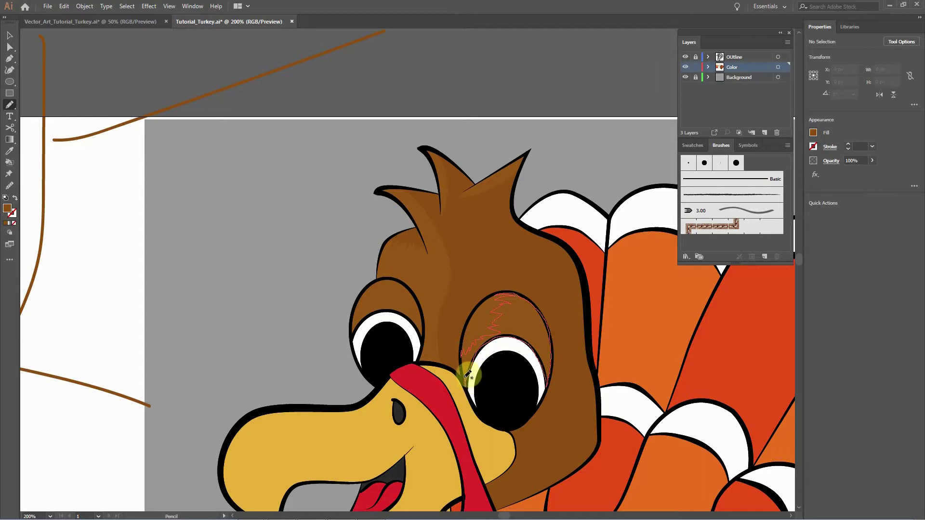
{"action": "left_click_drag", "start_coordinate": [463, 355], "coordinate": [461, 358]}
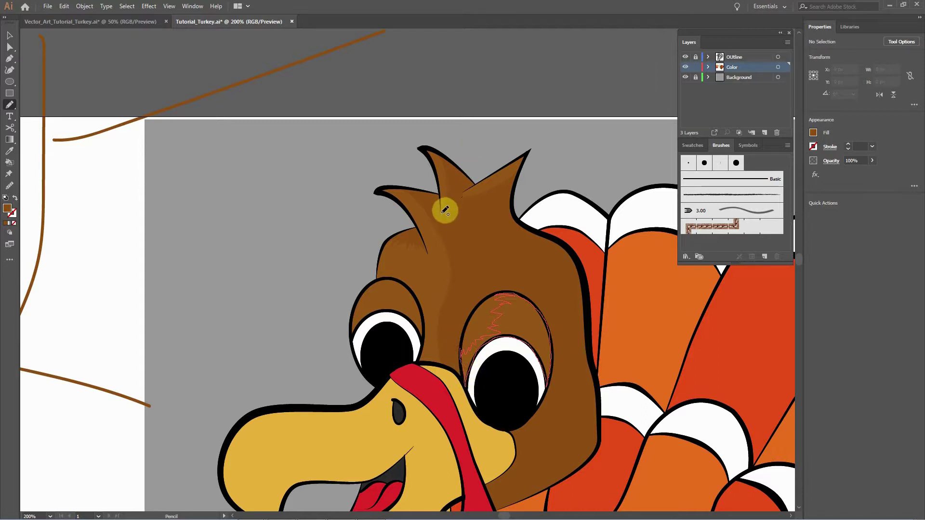
{"action": "key", "text": "i"}
{"action": "key", "text": "v"}
{"action": "left_click", "coordinate": [509, 140]}
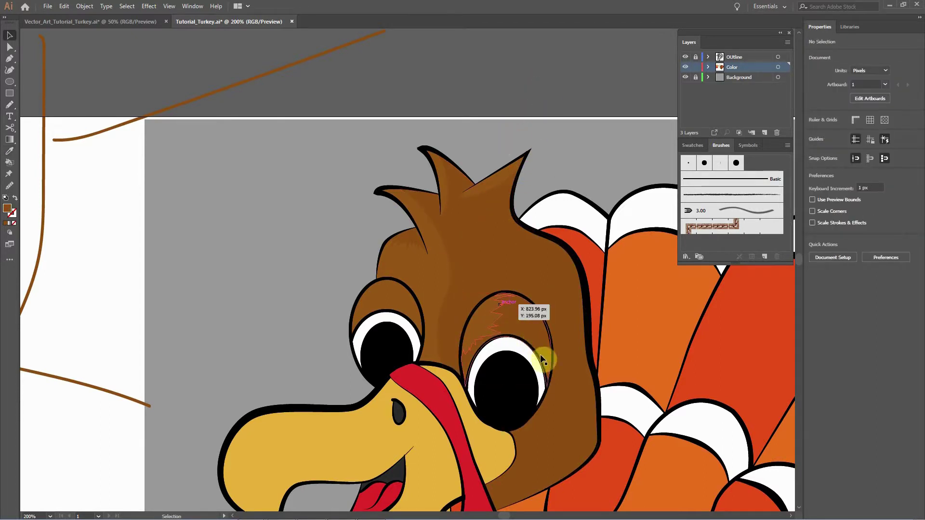
Draw a matching jagged shadow on the smaller eyelid and fill it with the darker brown sampled from the larger eyelid's shading.
{"action": "key", "text": "n"}
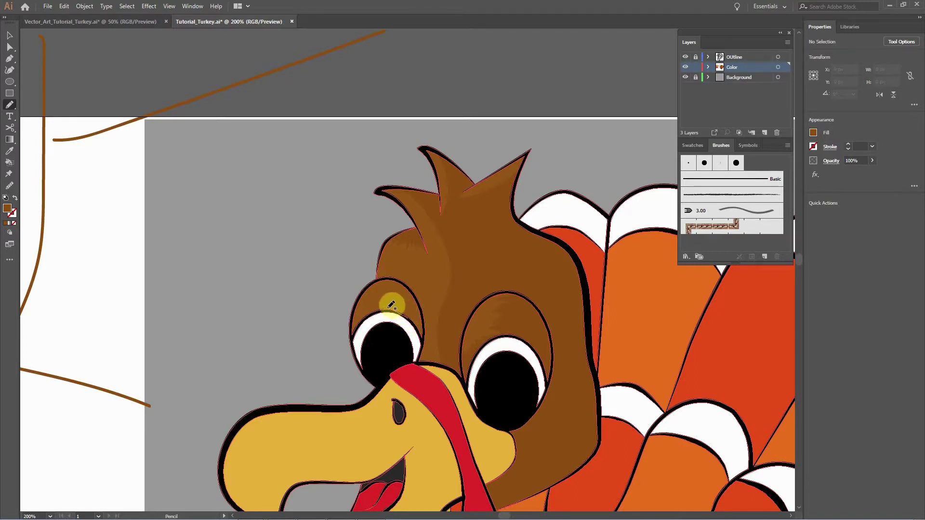
{"action": "mouse_move", "coordinate": [379, 302]}
{"action": "left_mouse_down"}
{"action": "mouse_move", "coordinate": [398, 279]}
{"action": "mouse_move", "coordinate": [388, 282]}
{"action": "left_mouse_up"}
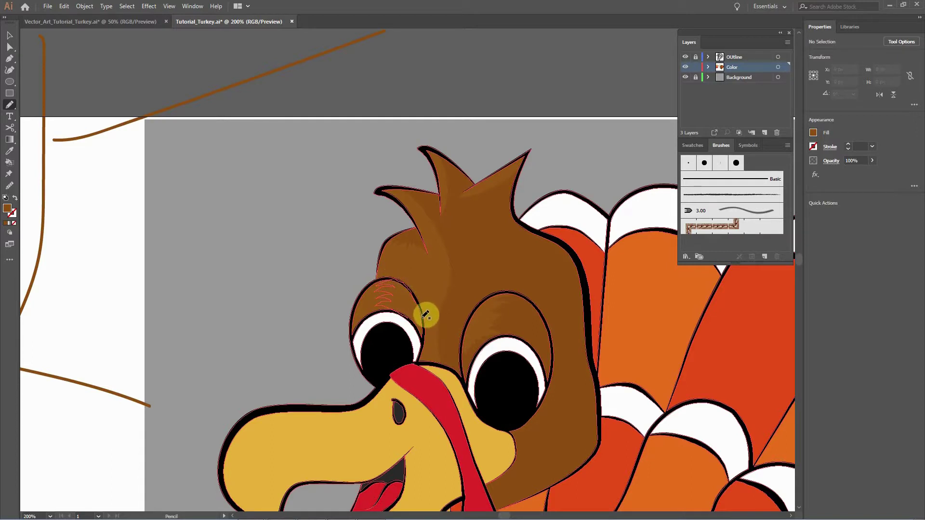
{"action": "left_click_drag", "start_coordinate": [419, 336], "coordinate": [405, 316]}
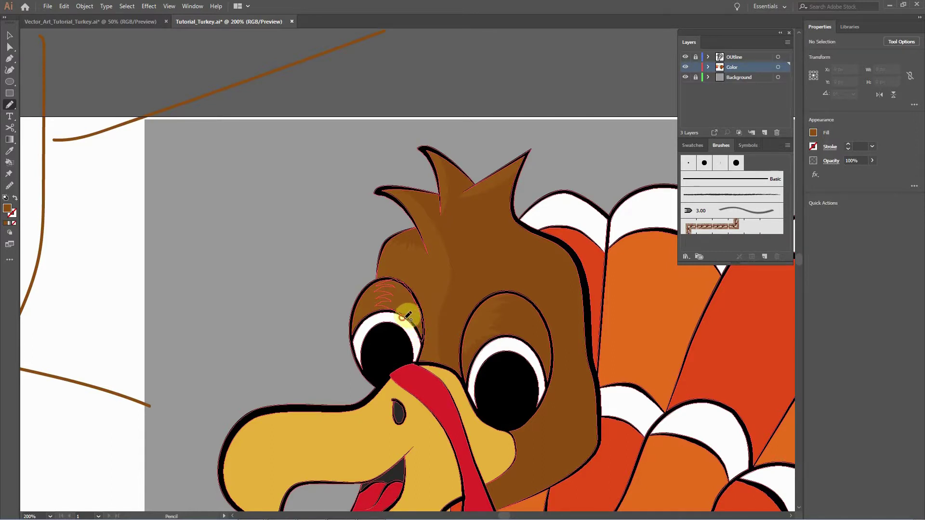
{"action": "key", "text": "i"}
{"action": "left_click", "coordinate": [524, 312]}
{"action": "key", "text": "v"}
{"action": "left_click", "coordinate": [514, 81]}
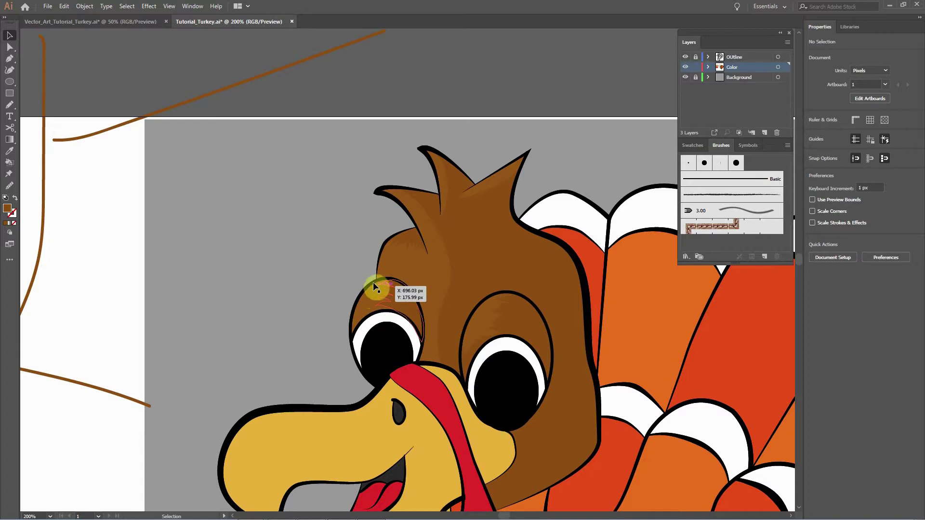
Examine the finished brown shading on the head, eyelids, body and wing from several distances.
{"action": "left_click_drag", "start_coordinate": [550, 101], "coordinate": [524, 75]}
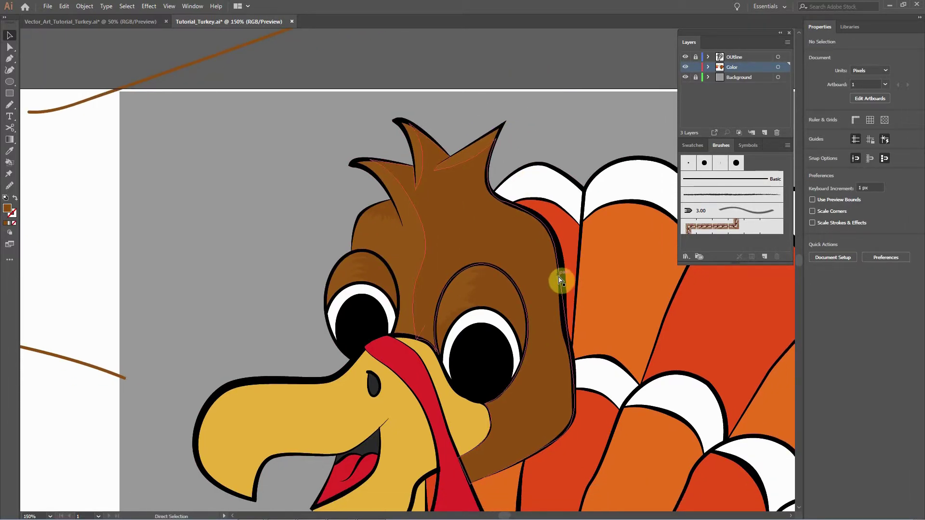
{"action": "key", "text": "ctrl+minus"}
{"action": "key", "text": "ctrl+minus"}
{"action": "key", "text": "ctrl+minus"}
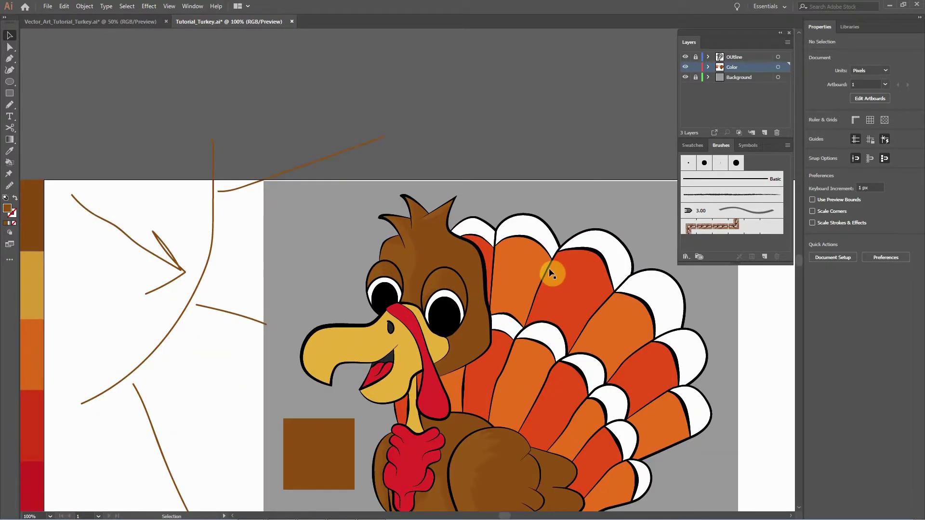
{"action": "key", "text": "ctrl+plus"}
{"action": "key", "text": "ctrl+plus"}
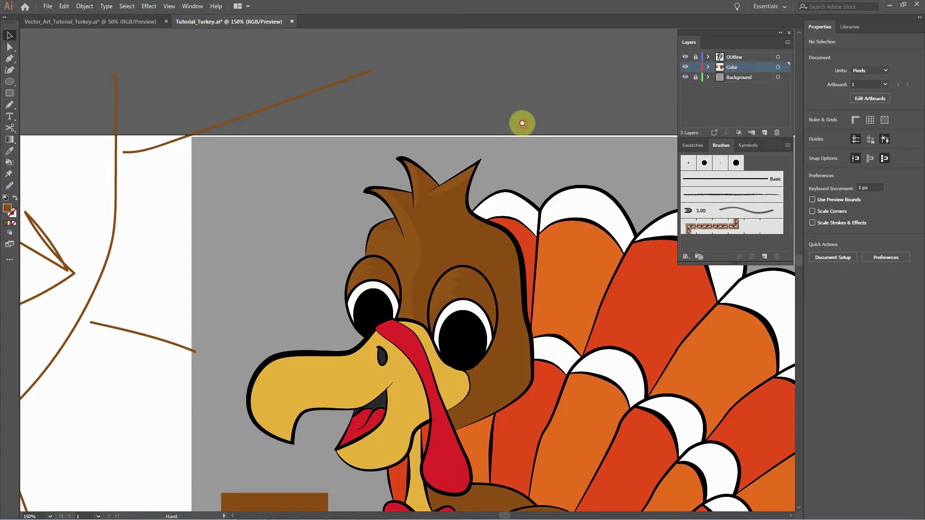
{"action": "left_click_drag", "start_coordinate": [522, 122], "coordinate": [504, 77]}
{"action": "left_click_drag", "start_coordinate": [530, 287], "coordinate": [514, 160]}
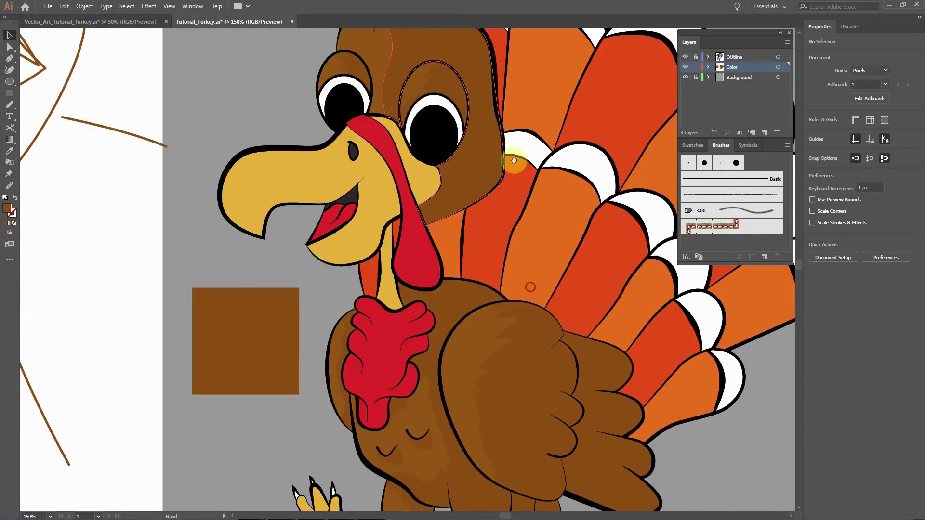
{"action": "left_click_drag", "start_coordinate": [533, 265], "coordinate": [504, 148]}
{"action": "left_click_drag", "start_coordinate": [524, 205], "coordinate": [634, 266]}
{"action": "left_click_drag", "start_coordinate": [406, 266], "coordinate": [503, 285]}
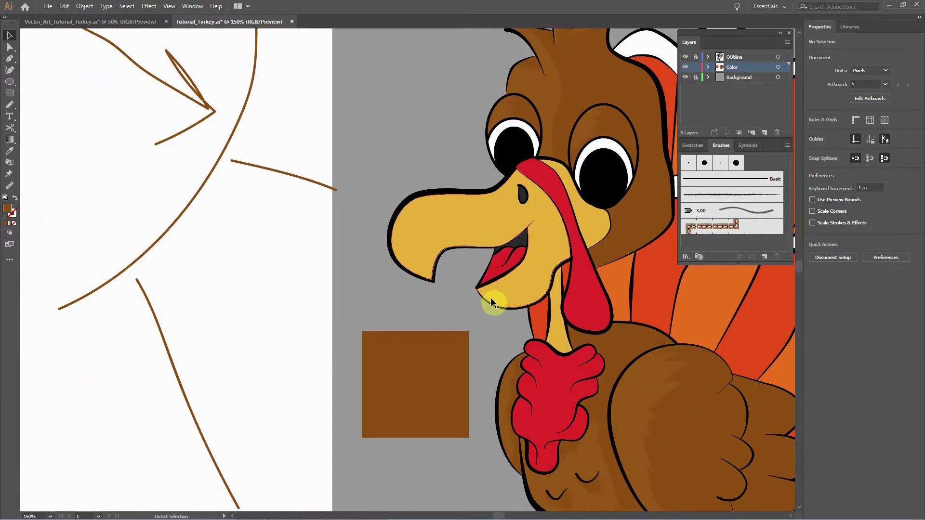
Return the brown square beside the turkey to the palette's middle slot and place the darkest brown square beside the turkey instead.
{"action": "key", "text": "ctrl+minus"}
{"action": "key", "text": "ctrl+minus"}
{"action": "left_click_drag", "start_coordinate": [417, 334], "coordinate": [161, 172]}
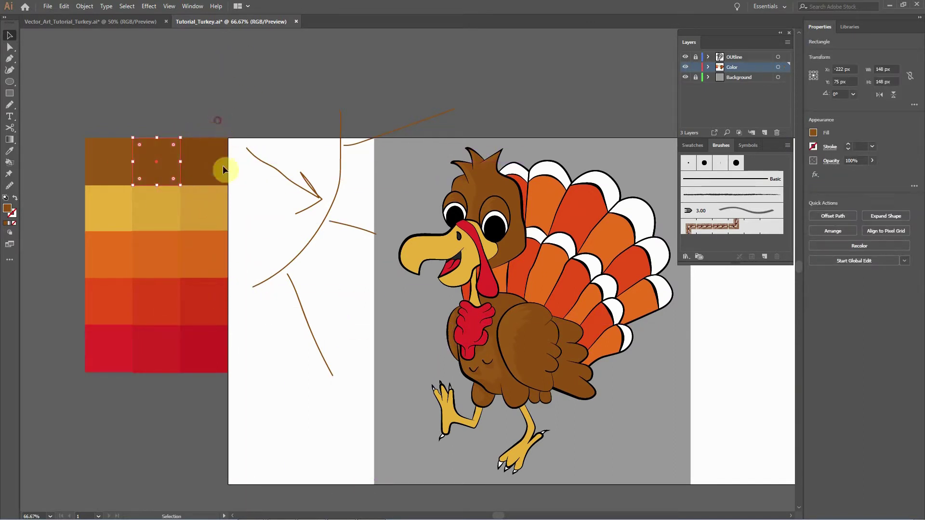
{"action": "left_click", "coordinate": [216, 120]}
{"action": "left_click_drag", "start_coordinate": [210, 174], "coordinate": [415, 316]}
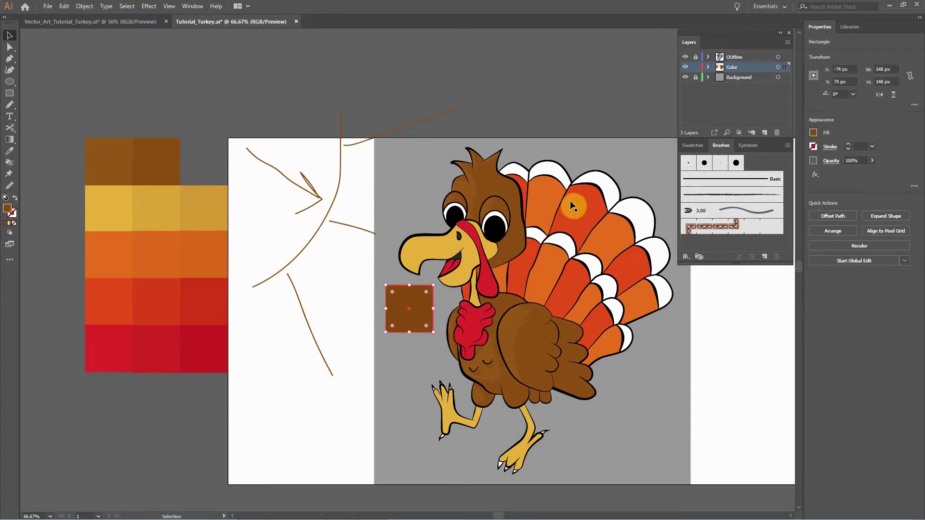
Draw a closed, jagged-edged shadow about 158 by 360 px with the Pencil tool over the upper back, the body beside the wing, and the near thigh.
{"action": "key", "text": "ctrl+shift+a"}
{"action": "key", "text": "ctrl+plus"}
{"action": "key", "text": "ctrl+plus"}
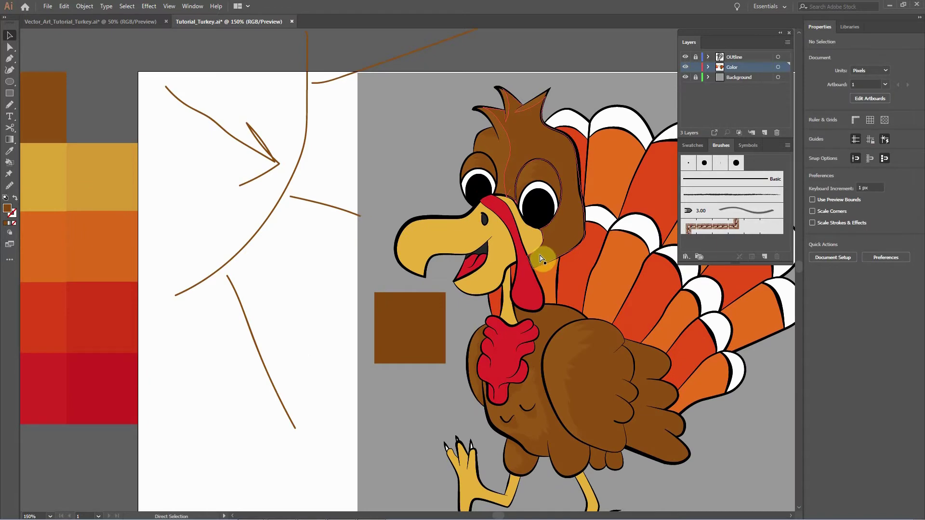
{"action": "key", "text": "space"}
{"action": "left_click_drag", "start_coordinate": [635, 258], "coordinate": [520, 192]}
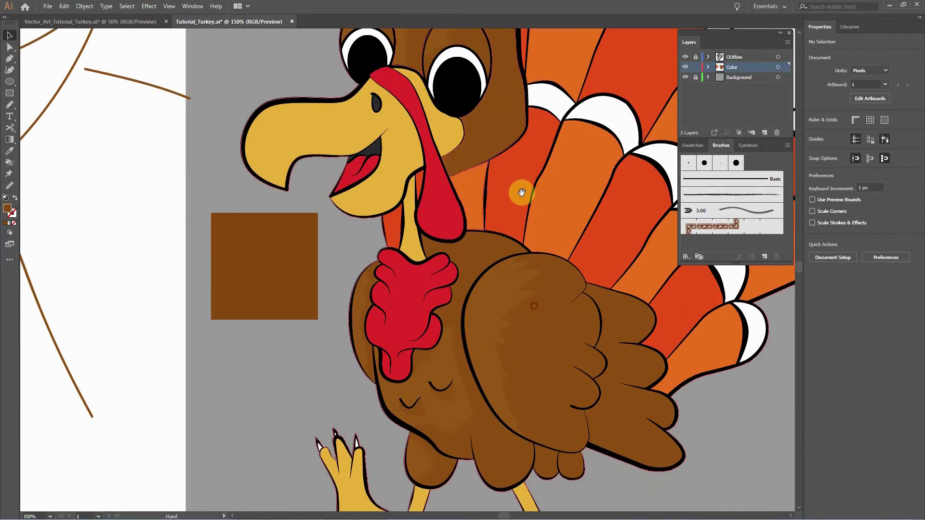
{"action": "key", "text": "ctrl+plus"}
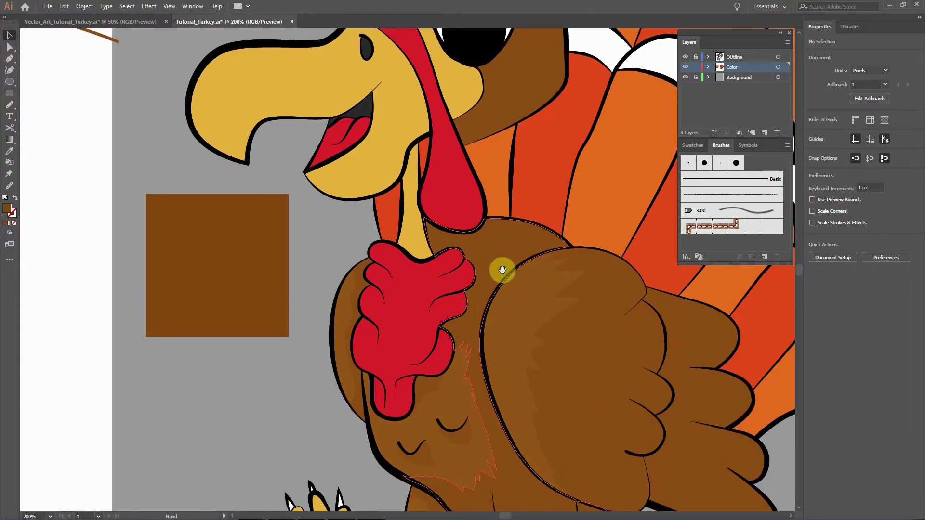
{"action": "left_click_drag", "start_coordinate": [499, 268], "coordinate": [501, 228]}
{"action": "left_click_drag", "start_coordinate": [517, 289], "coordinate": [512, 256]}
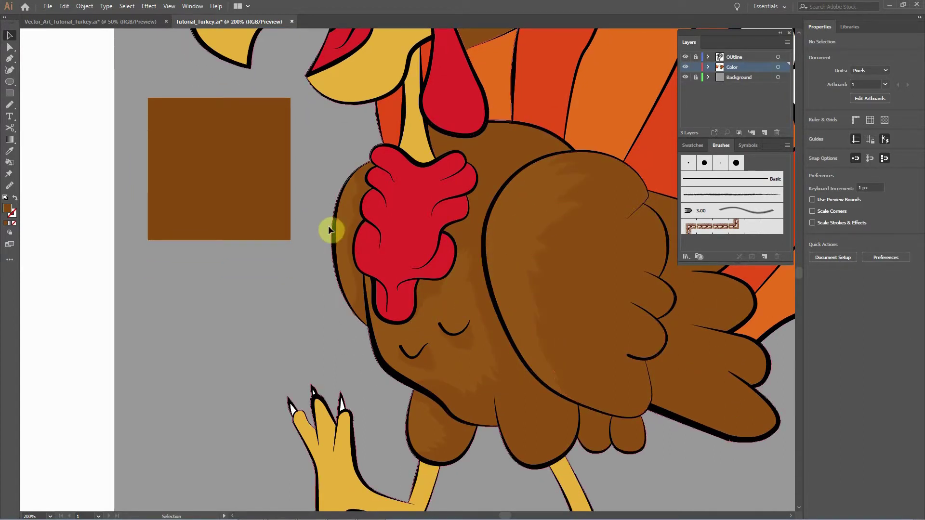
{"action": "left_click", "coordinate": [241, 188]}
{"action": "key", "text": "i"}
{"action": "key", "text": "ctrl+shift+a"}
{"action": "key", "text": "n"}
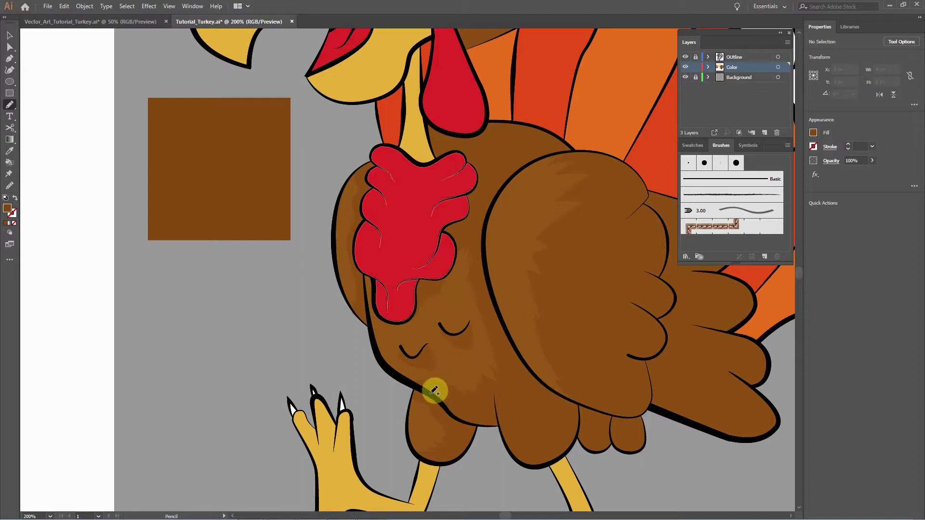
{"action": "mouse_move", "coordinate": [434, 391]}
{"action": "left_mouse_down"}
{"action": "mouse_move", "coordinate": [469, 410]}
{"action": "mouse_move", "coordinate": [488, 391]}
{"action": "mouse_move", "coordinate": [509, 389]}
{"action": "mouse_move", "coordinate": [475, 232]}
{"action": "mouse_move", "coordinate": [467, 230]}
{"action": "mouse_move", "coordinate": [500, 161]}
{"action": "mouse_move", "coordinate": [539, 146]}
{"action": "mouse_move", "coordinate": [520, 133]}
{"action": "mouse_move", "coordinate": [479, 141]}
{"action": "left_mouse_up"}
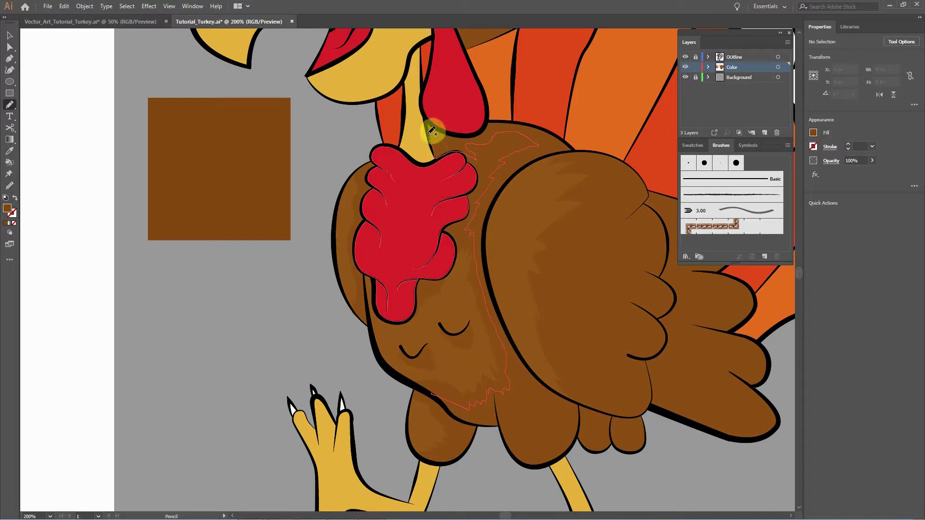
{"action": "mouse_move", "coordinate": [429, 117]}
{"action": "left_mouse_down"}
{"action": "mouse_move", "coordinate": [472, 133]}
{"action": "mouse_move", "coordinate": [486, 124]}
{"action": "left_mouse_up"}
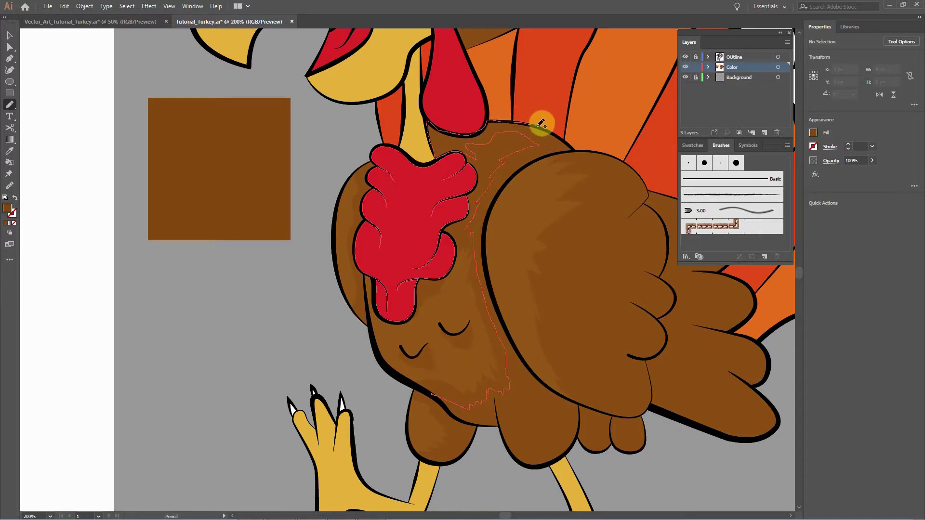
{"action": "mouse_move", "coordinate": [557, 130]}
{"action": "left_mouse_down"}
{"action": "mouse_move", "coordinate": [577, 148]}
{"action": "mouse_move", "coordinate": [555, 153]}
{"action": "left_mouse_up"}
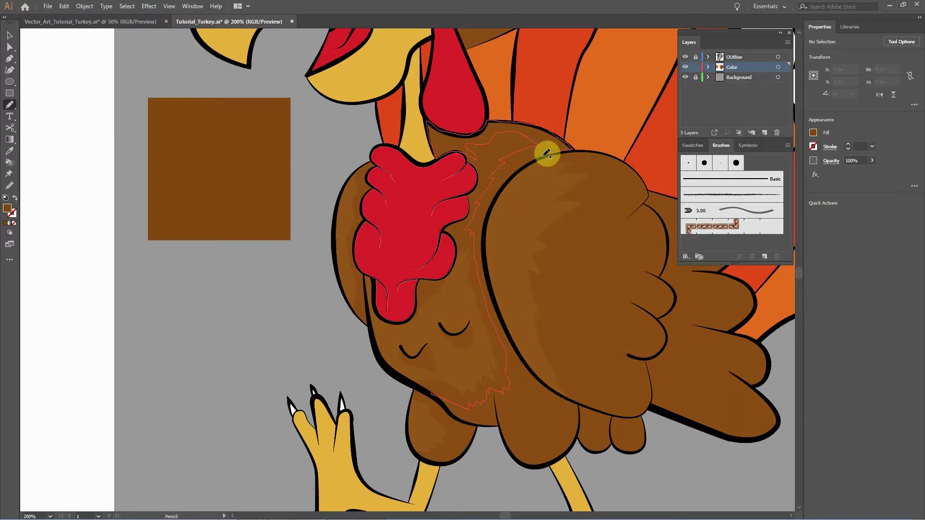
{"action": "mouse_move", "coordinate": [521, 168]}
{"action": "left_mouse_down"}
{"action": "mouse_move", "coordinate": [483, 231]}
{"action": "mouse_move", "coordinate": [491, 289]}
{"action": "mouse_move", "coordinate": [525, 371]}
{"action": "mouse_move", "coordinate": [577, 404]}
{"action": "mouse_move", "coordinate": [579, 422]}
{"action": "mouse_move", "coordinate": [559, 460]}
{"action": "mouse_move", "coordinate": [513, 450]}
{"action": "left_mouse_up"}
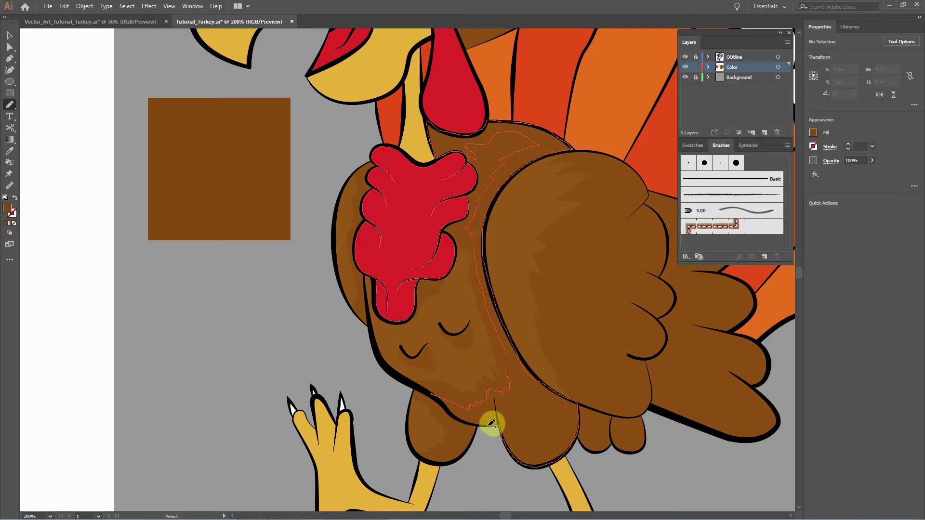
{"action": "left_click_drag", "start_coordinate": [467, 420], "coordinate": [425, 387]}
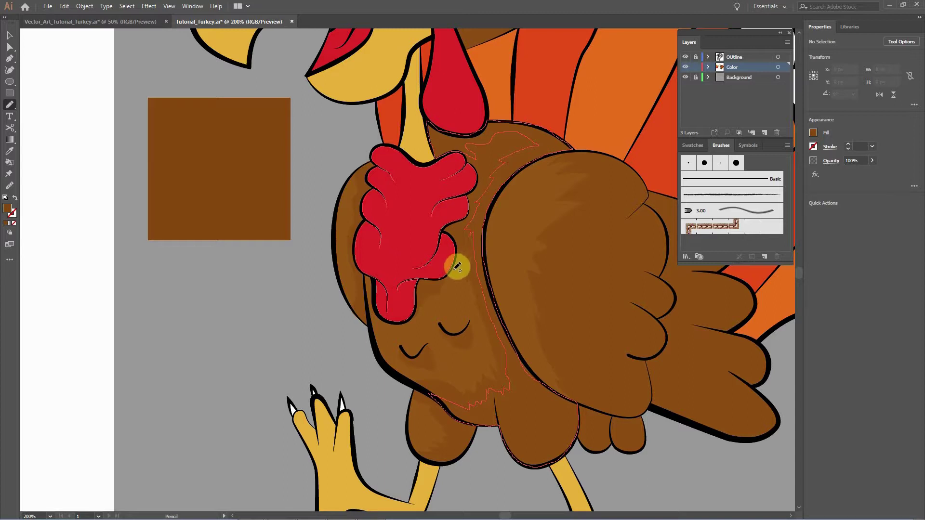
Fill the new body shadow with the darkest brown sampled from the square beside the turkey, and deselect it.
{"action": "key", "text": "i"}
{"action": "left_click", "coordinate": [247, 208]}
{"action": "key", "text": "v"}
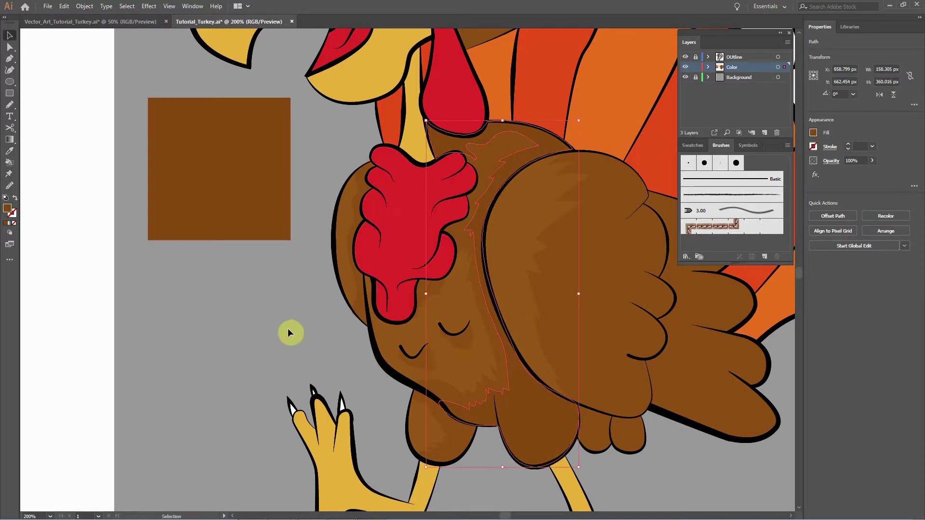
{"action": "key", "text": "ctrl+shift+a"}
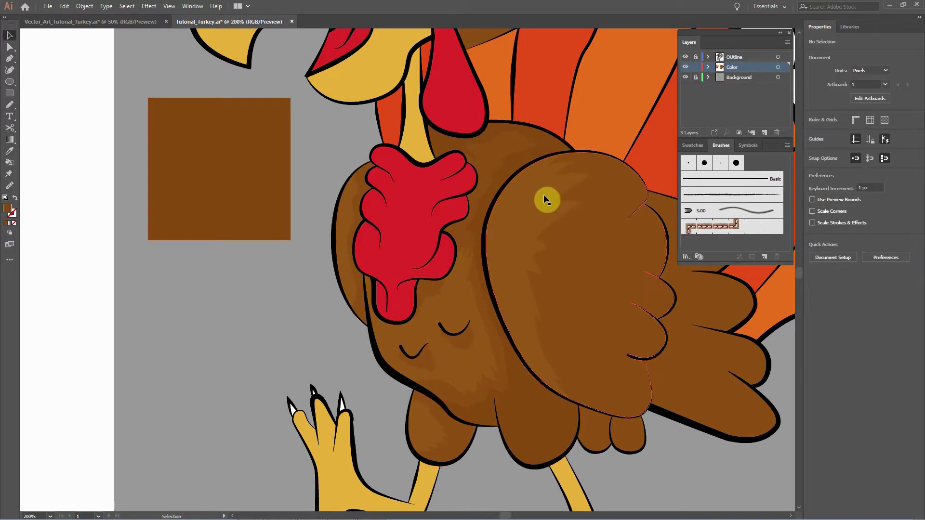
Draw a closed shadow about 53 by 97 px with the Pencil tool along the upper wing-facing edge of the red chest wattle.
{"action": "key", "text": "space"}
{"action": "left_click_drag", "start_coordinate": [559, 219], "coordinate": [551, 312]}
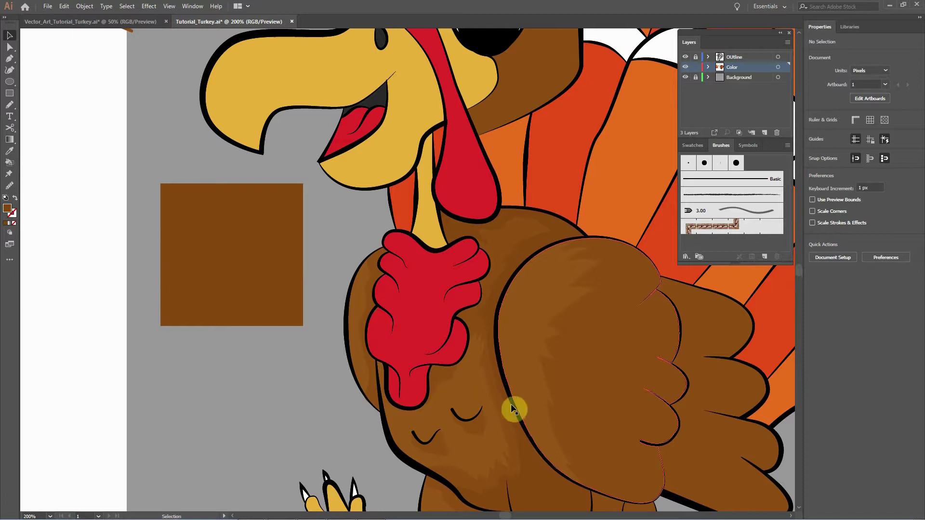
{"action": "key", "text": "ctrl+minus"}
{"action": "key", "text": "ctrl+minus"}
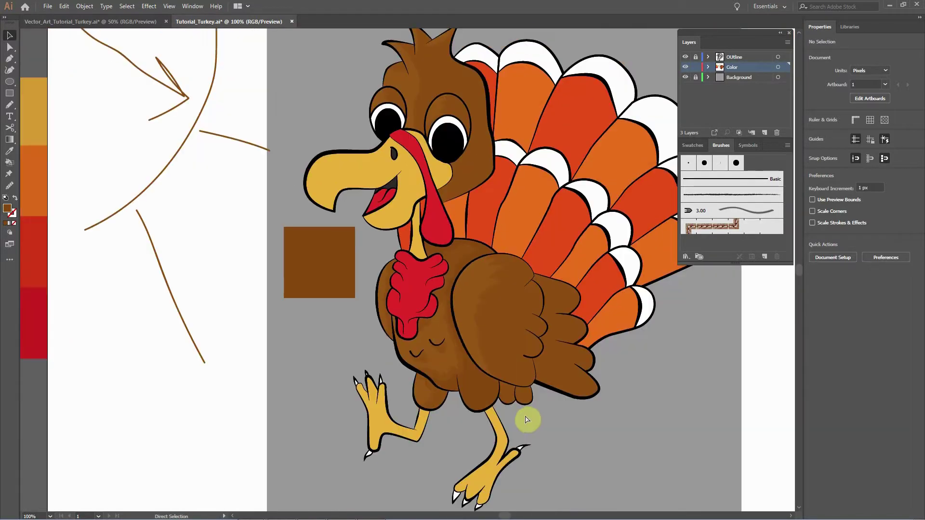
{"action": "key", "text": "ctrl+minus"}
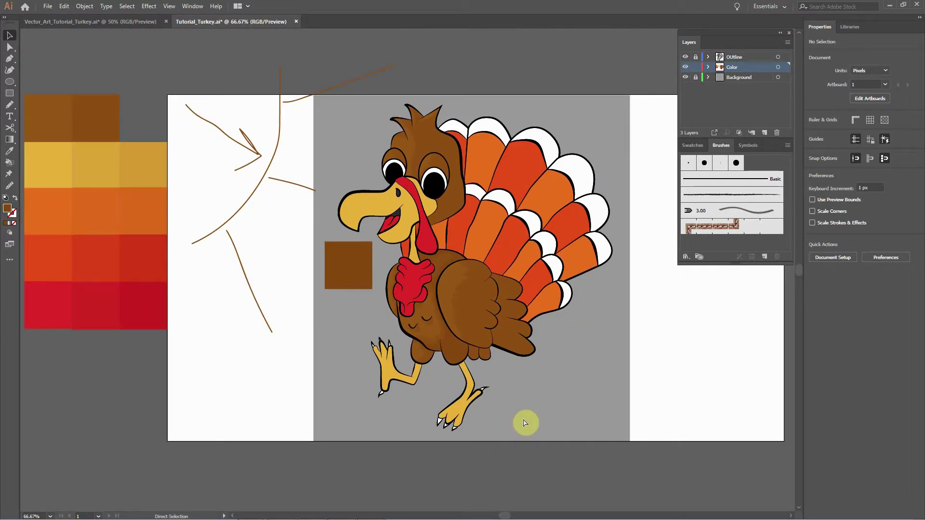
{"action": "key", "text": "ctrl+plus"}
{"action": "key", "text": "ctrl+plus"}
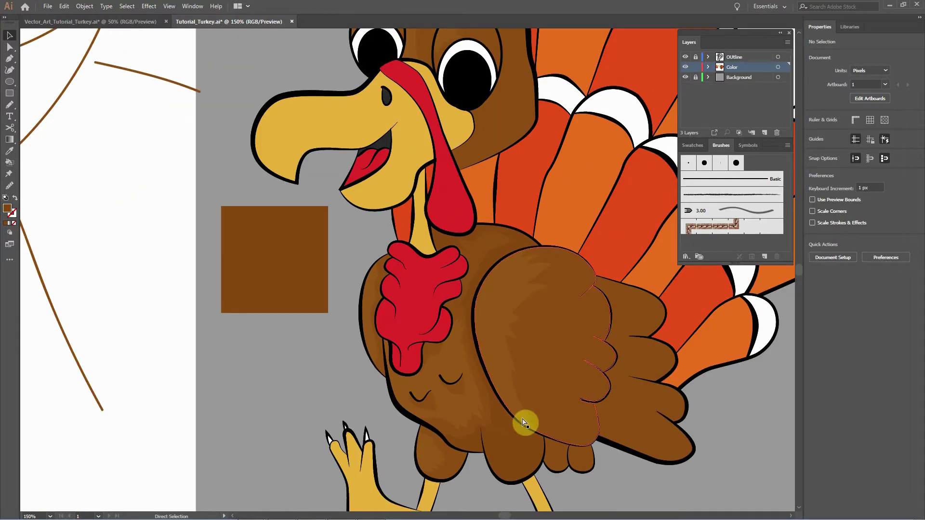
{"action": "key", "text": "ctrl+plus"}
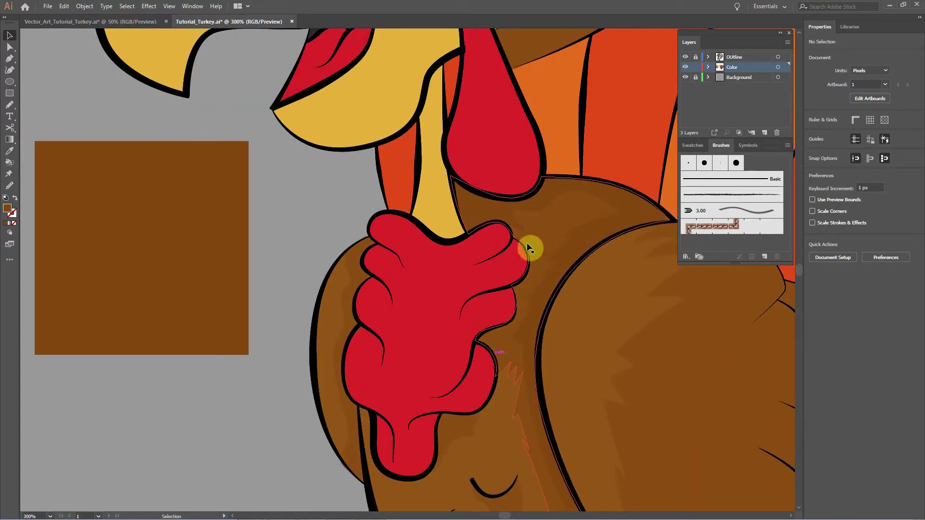
{"action": "key", "text": "n"}
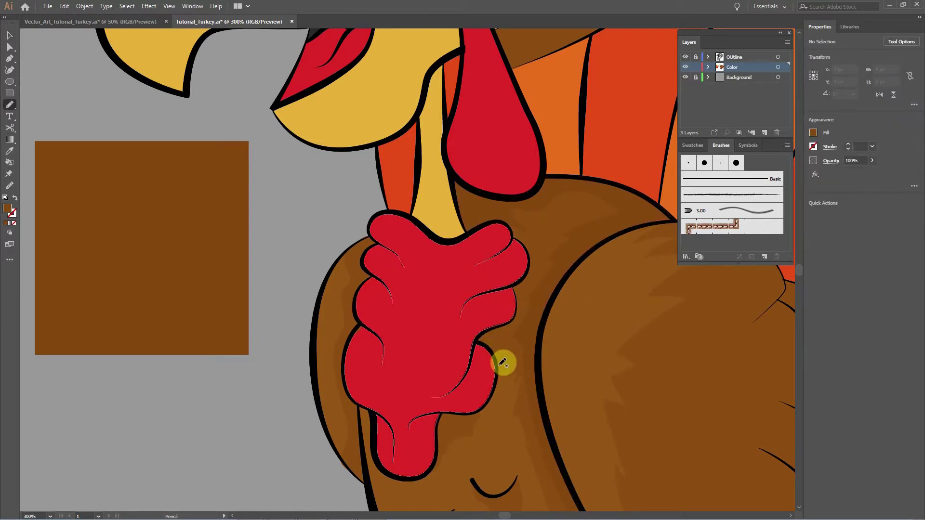
{"action": "mouse_move", "coordinate": [500, 366]}
{"action": "left_mouse_down"}
{"action": "mouse_move", "coordinate": [503, 335]}
{"action": "mouse_move", "coordinate": [525, 325]}
{"action": "mouse_move", "coordinate": [556, 260]}
{"action": "mouse_move", "coordinate": [524, 221]}
{"action": "mouse_move", "coordinate": [506, 218]}
{"action": "left_mouse_up"}
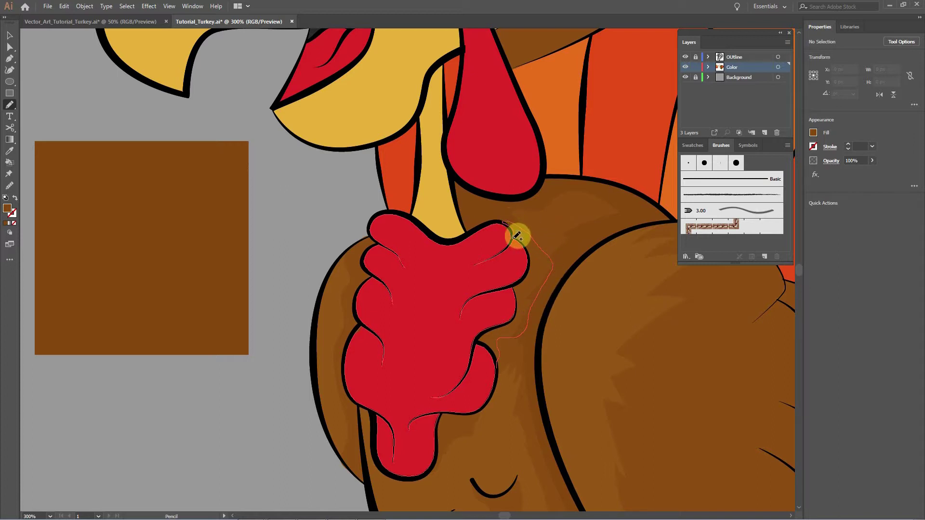
{"action": "mouse_move", "coordinate": [525, 241]}
{"action": "left_mouse_down"}
{"action": "mouse_move", "coordinate": [511, 321]}
{"action": "mouse_move", "coordinate": [476, 338]}
{"action": "mouse_move", "coordinate": [497, 363]}
{"action": "left_mouse_up"}
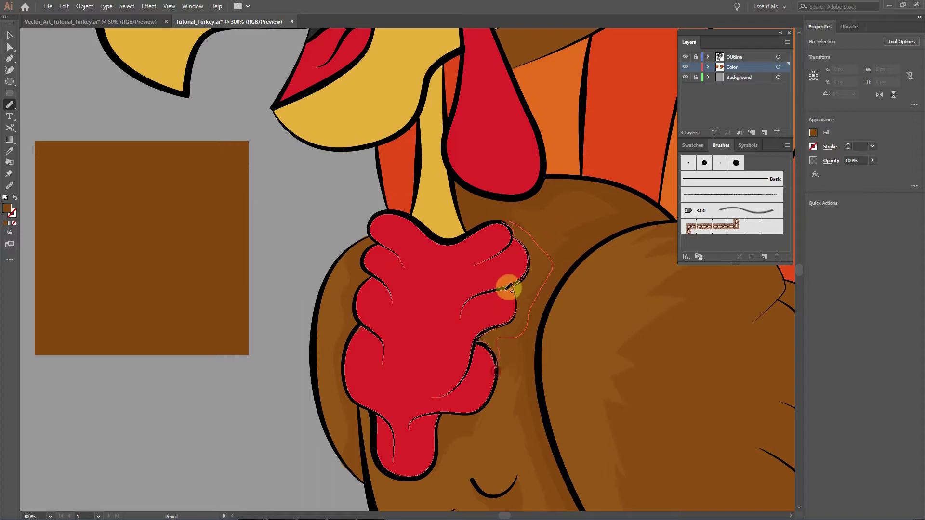
Fill the wattle's side shadow with the darkest brown and deselect it.
{"action": "key", "text": "i"}
{"action": "left_click", "coordinate": [606, 325]}
{"action": "key", "text": "v"}
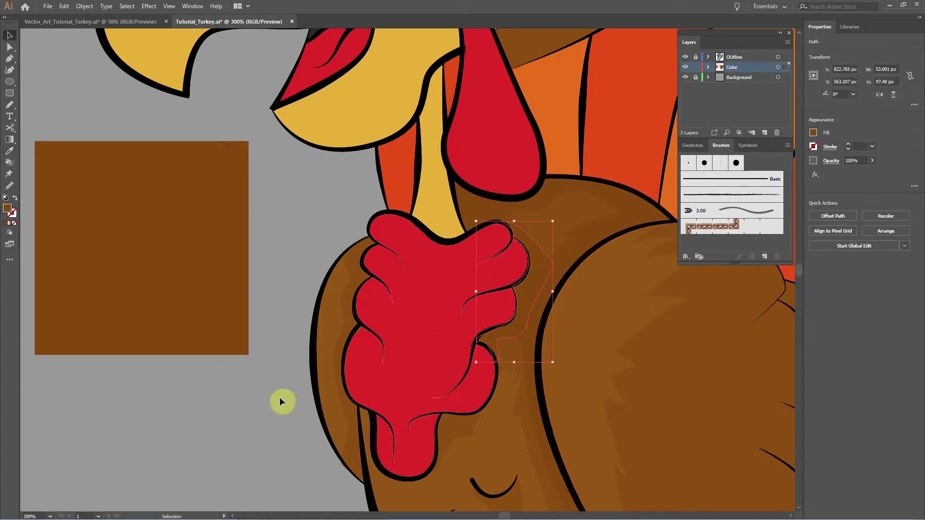
{"action": "left_click", "coordinate": [574, 244]}
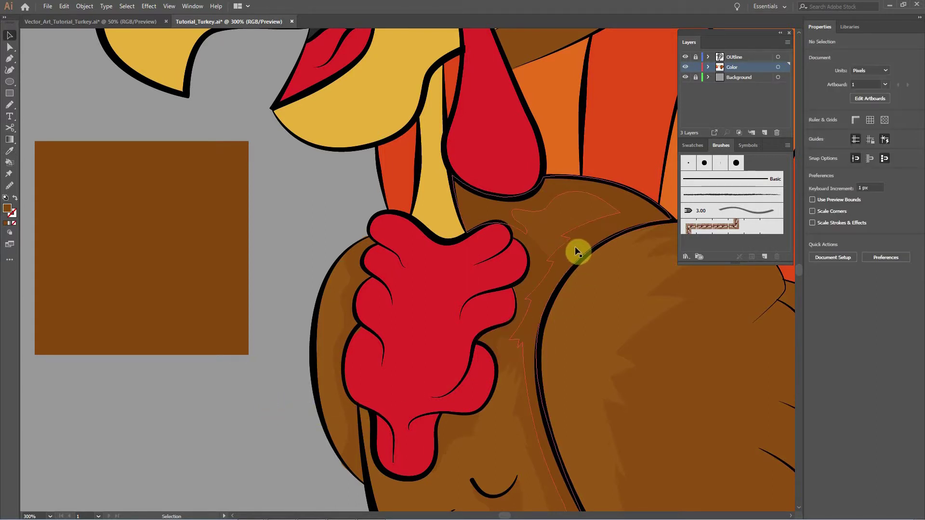
Draw a small closed shadow about 25 by 19 px beneath the wattle beside its hanging tip, and fill it with the darkest brown from the neighbouring shadow.
{"action": "left_click_drag", "start_coordinate": [457, 365], "coordinate": [477, 294]}
{"action": "key", "text": "n"}
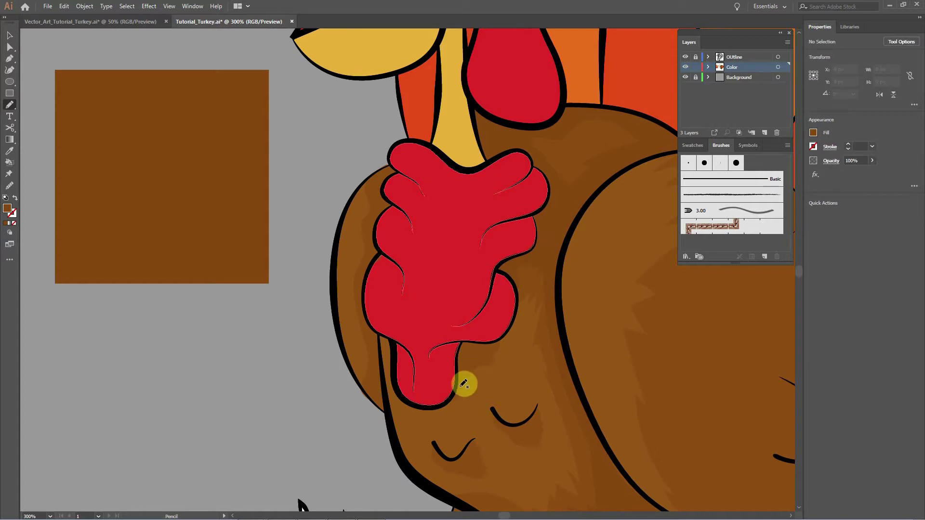
{"action": "mouse_move", "coordinate": [459, 380]}
{"action": "left_mouse_down"}
{"action": "mouse_move", "coordinate": [467, 356]}
{"action": "mouse_move", "coordinate": [495, 341]}
{"action": "mouse_move", "coordinate": [462, 346]}
{"action": "mouse_move", "coordinate": [459, 379]}
{"action": "left_mouse_up"}
{"action": "key", "text": "i"}
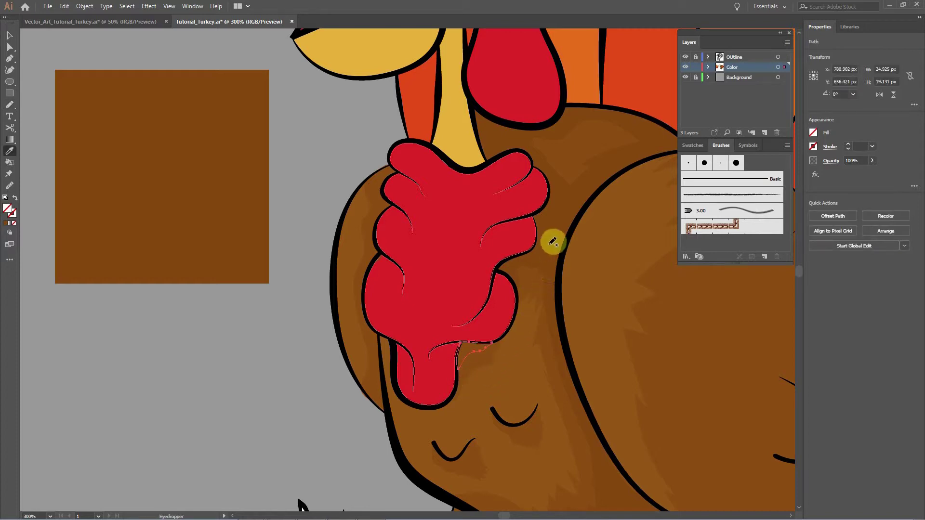
{"action": "left_click", "coordinate": [549, 247]}
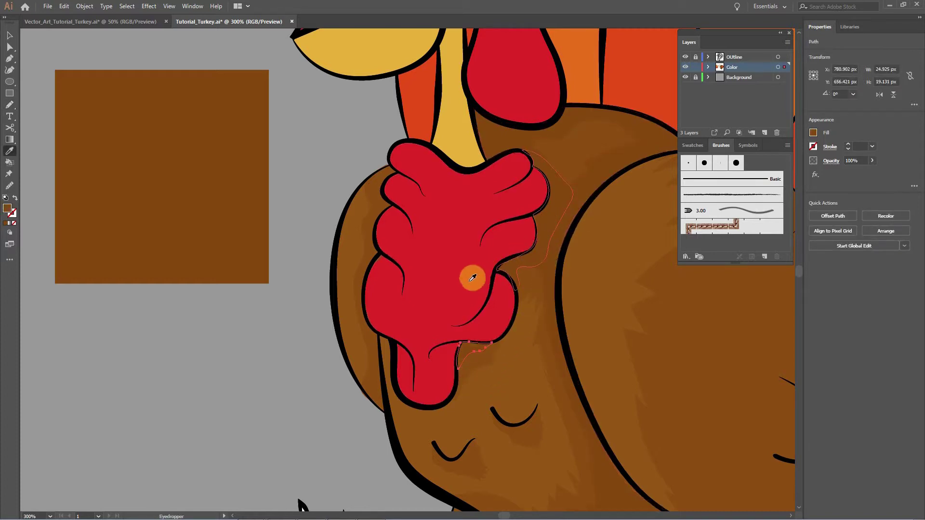
{"action": "key", "text": "b"}
{"action": "key", "text": "m"}
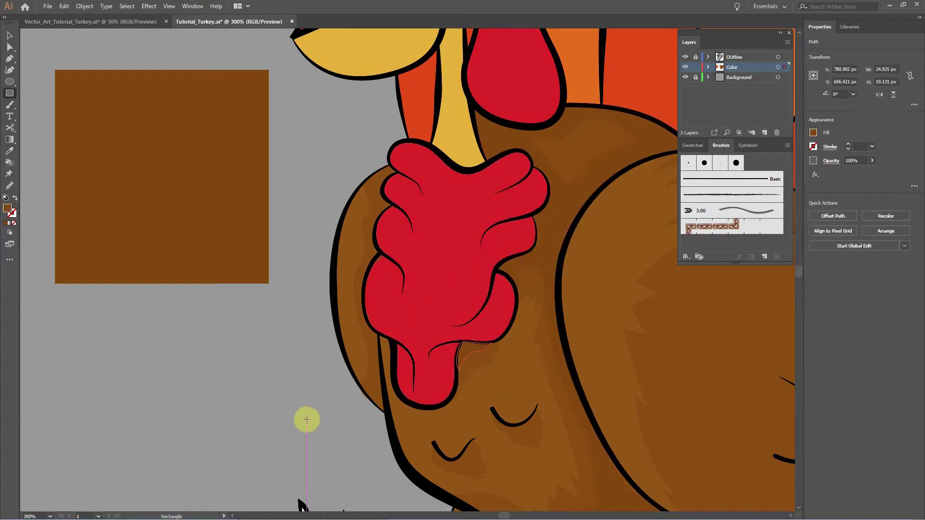
{"action": "key", "text": "v"}
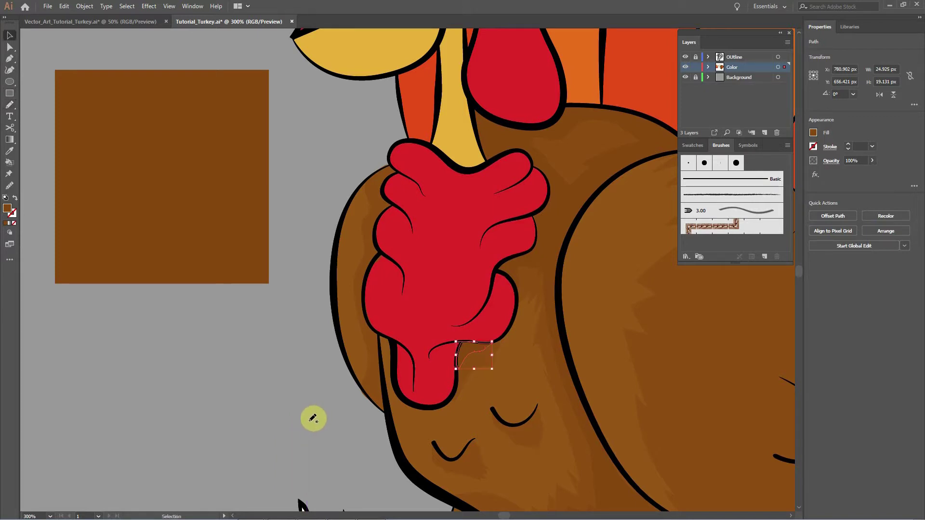
{"action": "left_click", "coordinate": [310, 417]}
Examine the darkest brown shadows on the body and around the wattle, and the wing's existing shading, from several distances.
{"action": "left_click_drag", "start_coordinate": [593, 279], "coordinate": [488, 279]}
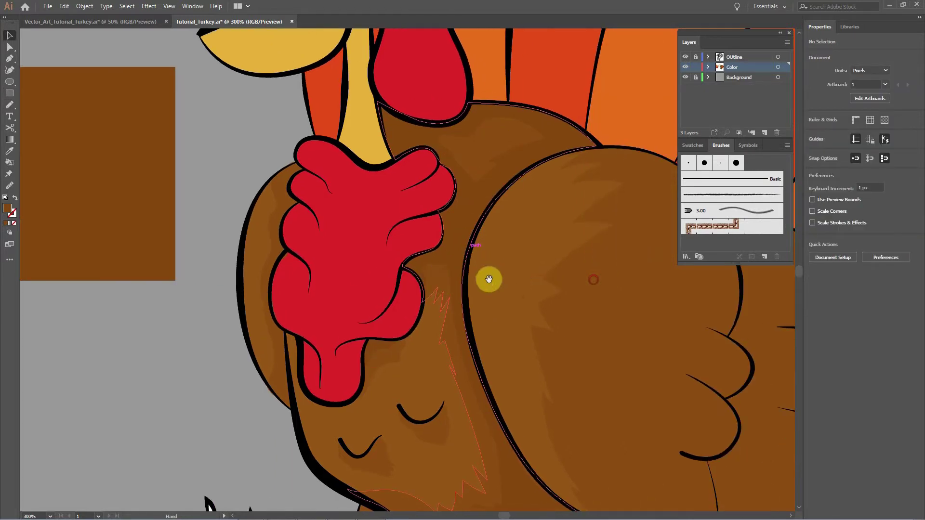
{"action": "scroll", "coordinate": [516, 289], "scroll_direction": "down", "scroll_amount": 3}
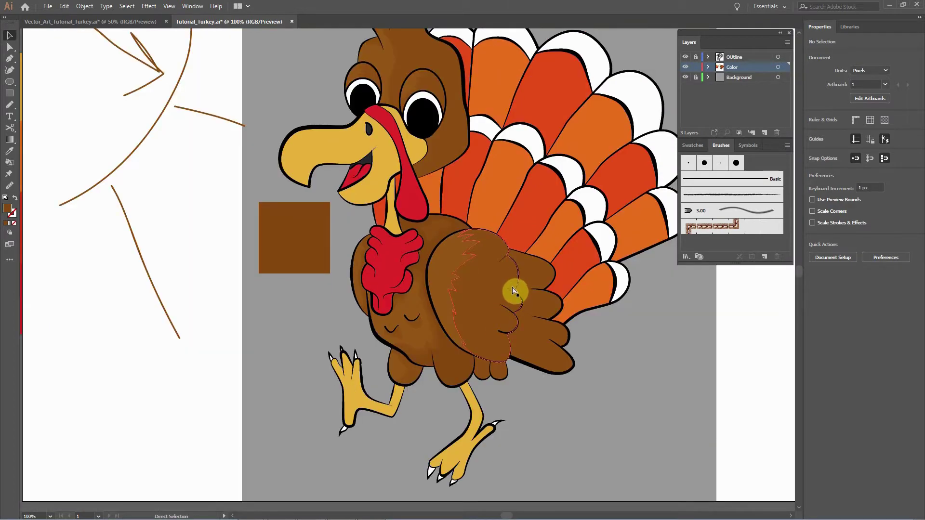
{"action": "left_click_drag", "start_coordinate": [620, 300], "coordinate": [642, 353]}
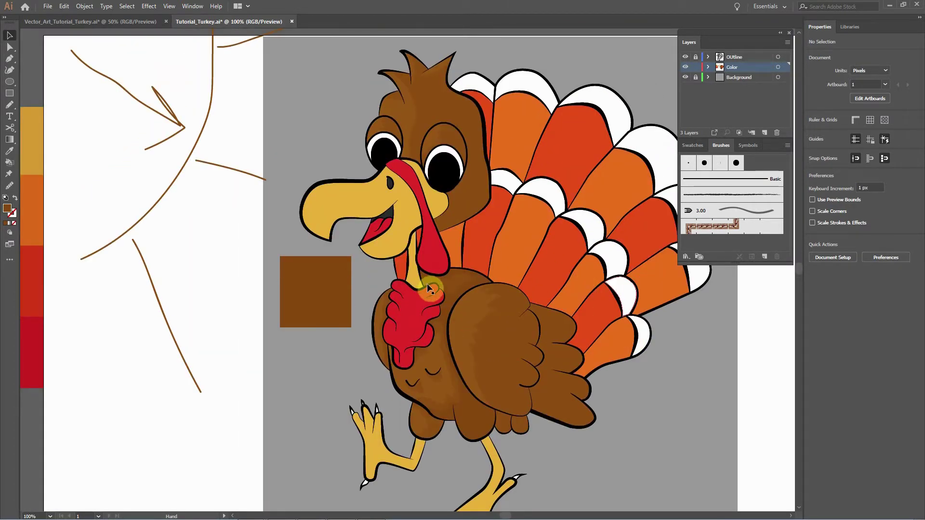
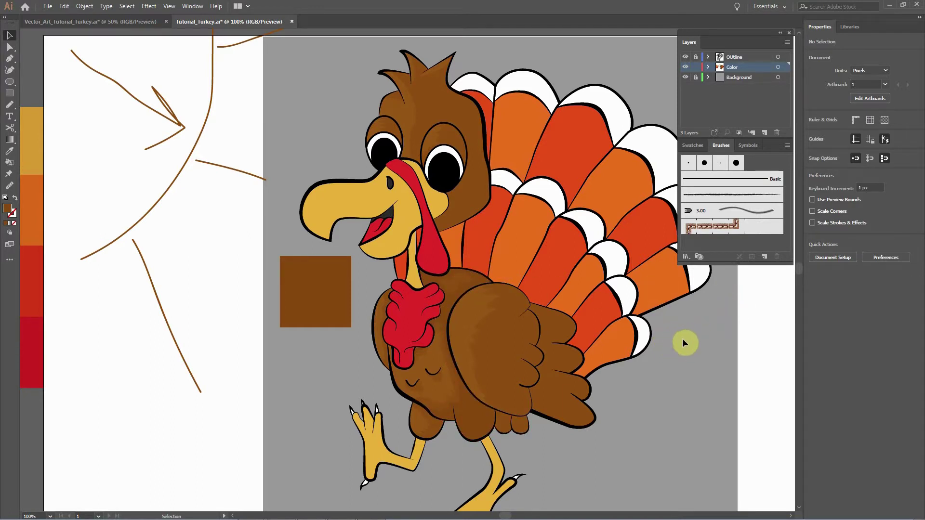
{"action": "key", "text": "ctrl+plus"}
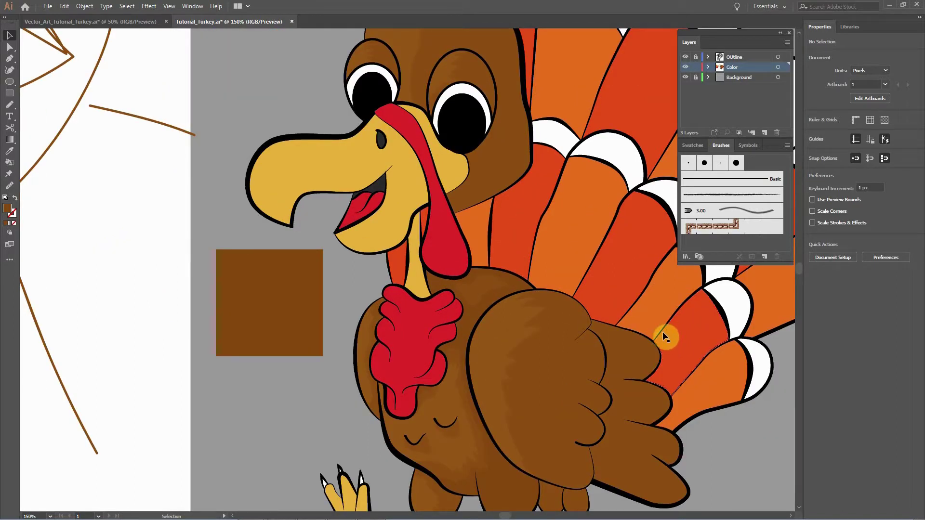
{"action": "mouse_move", "coordinate": [371, 514]}
{"action": "key", "text": "space"}
{"action": "mouse_move", "coordinate": [466, 380]}
{"action": "left_mouse_down"}
{"action": "mouse_move", "coordinate": [453, 318]}
{"action": "mouse_move", "coordinate": [459, 381]}
{"action": "left_mouse_up"}
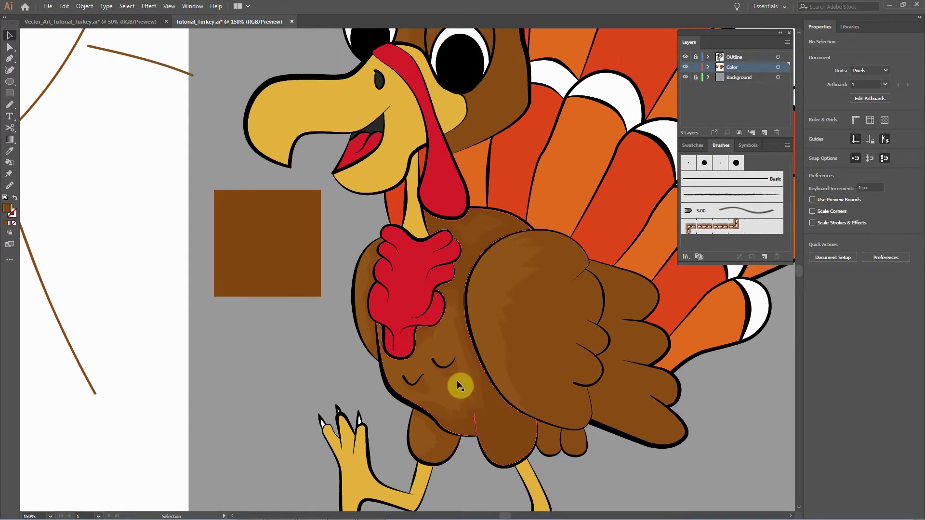
{"action": "key", "text": "ctrl+plus"}
{"action": "key", "text": "space"}
{"action": "left_click_drag", "start_coordinate": [521, 353], "coordinate": [437, 303]}
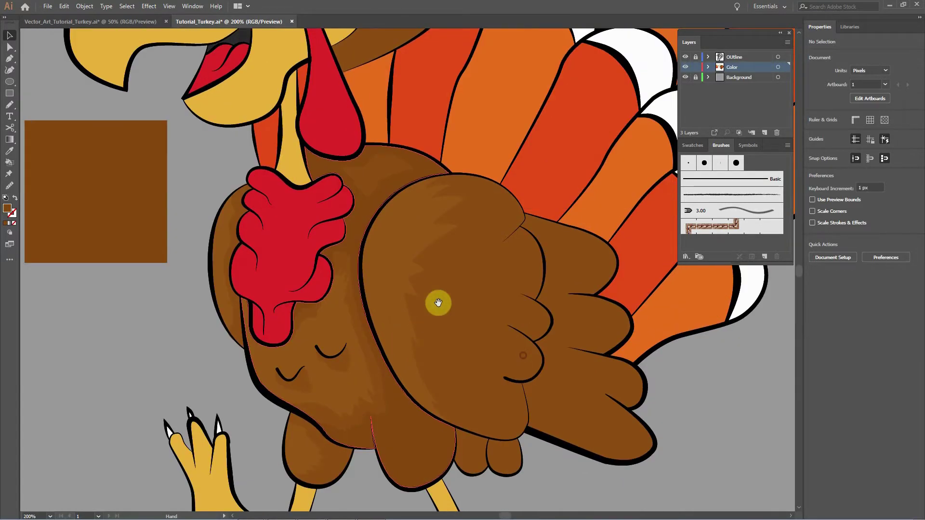
{"action": "left_click_drag", "start_coordinate": [487, 344], "coordinate": [455, 327]}
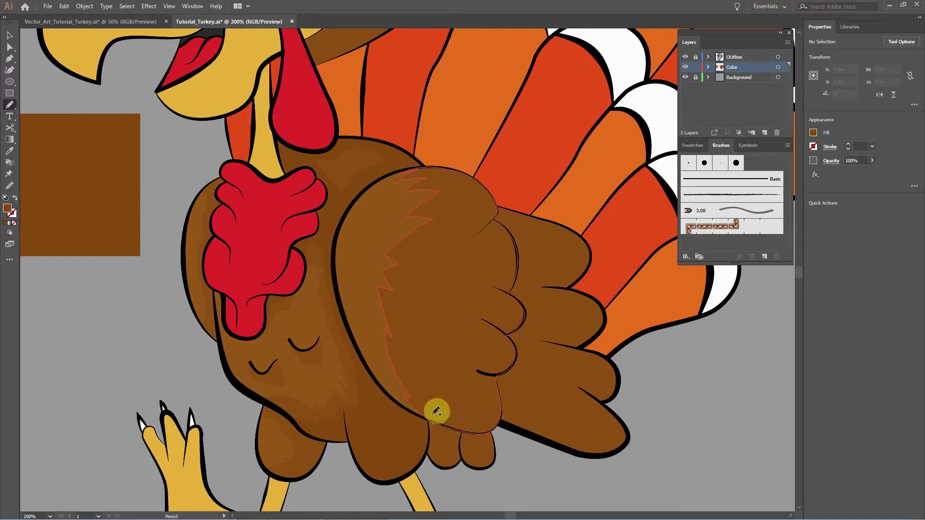
Draw a closed jagged shadow about 124 by 280 px over the wing's rear half with the Pencil tool and fill it with the darkest brown swatch.
{"action": "mouse_move", "coordinate": [450, 423]}
{"action": "left_mouse_down"}
{"action": "mouse_move", "coordinate": [407, 329]}
{"action": "mouse_move", "coordinate": [445, 331]}
{"action": "mouse_move", "coordinate": [425, 309]}
{"action": "mouse_move", "coordinate": [453, 301]}
{"action": "mouse_move", "coordinate": [442, 286]}
{"action": "mouse_move", "coordinate": [458, 279]}
{"action": "mouse_move", "coordinate": [439, 270]}
{"action": "mouse_move", "coordinate": [455, 254]}
{"action": "mouse_move", "coordinate": [438, 246]}
{"action": "mouse_move", "coordinate": [466, 214]}
{"action": "mouse_move", "coordinate": [464, 187]}
{"action": "mouse_move", "coordinate": [446, 163]}
{"action": "left_mouse_up"}
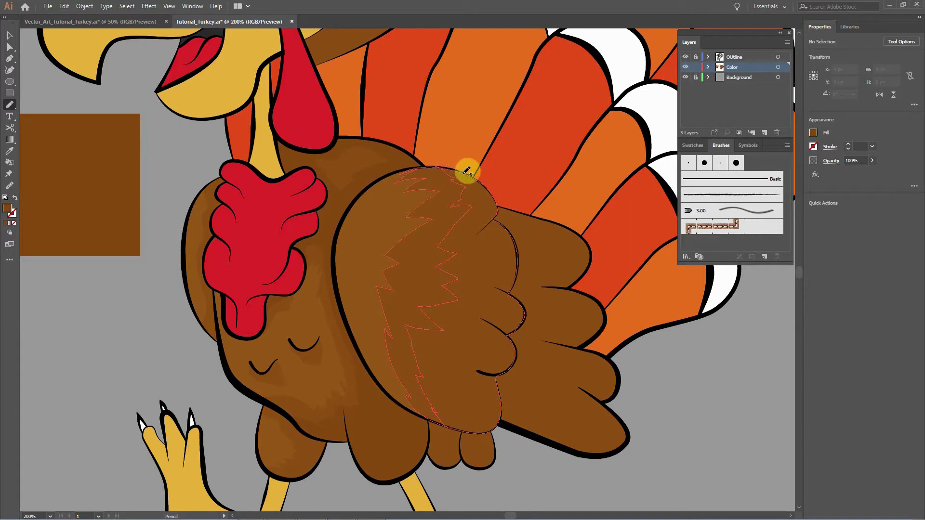
{"action": "mouse_move", "coordinate": [496, 195]}
{"action": "left_mouse_down"}
{"action": "mouse_move", "coordinate": [496, 216]}
{"action": "mouse_move", "coordinate": [521, 251]}
{"action": "mouse_move", "coordinate": [515, 283]}
{"action": "mouse_move", "coordinate": [526, 311]}
{"action": "mouse_move", "coordinate": [510, 333]}
{"action": "mouse_move", "coordinate": [512, 366]}
{"action": "mouse_move", "coordinate": [498, 375]}
{"action": "mouse_move", "coordinate": [499, 426]}
{"action": "mouse_move", "coordinate": [479, 432]}
{"action": "mouse_move", "coordinate": [433, 417]}
{"action": "left_mouse_up"}
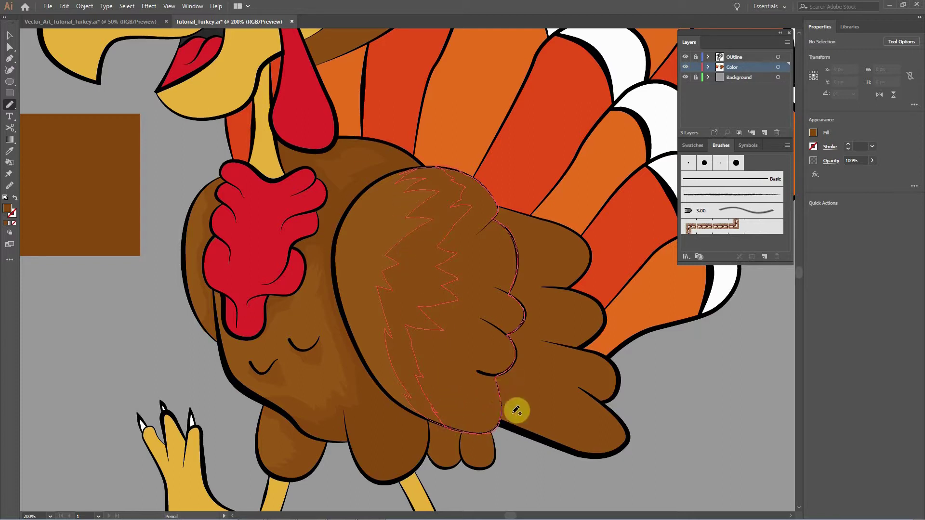
{"action": "key", "text": "i"}
{"action": "left_click", "coordinate": [110, 223]}
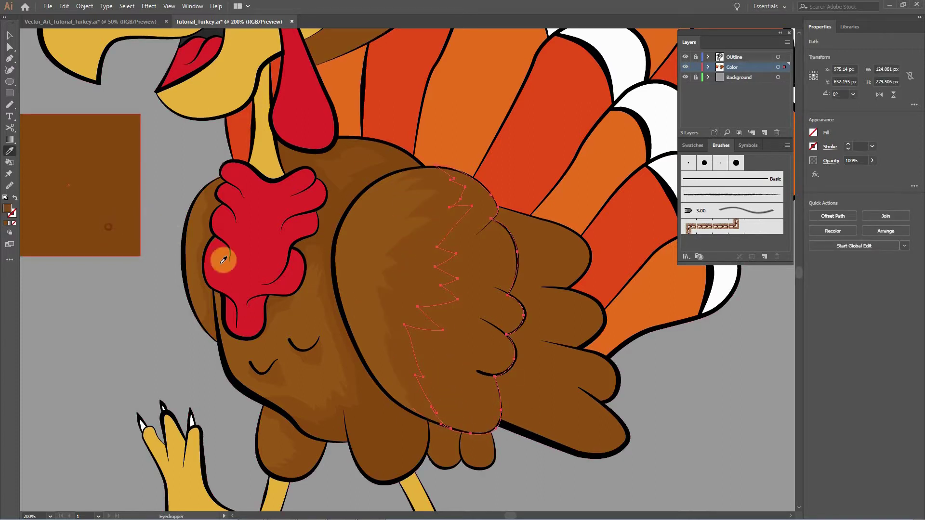
{"action": "key", "text": "a"}
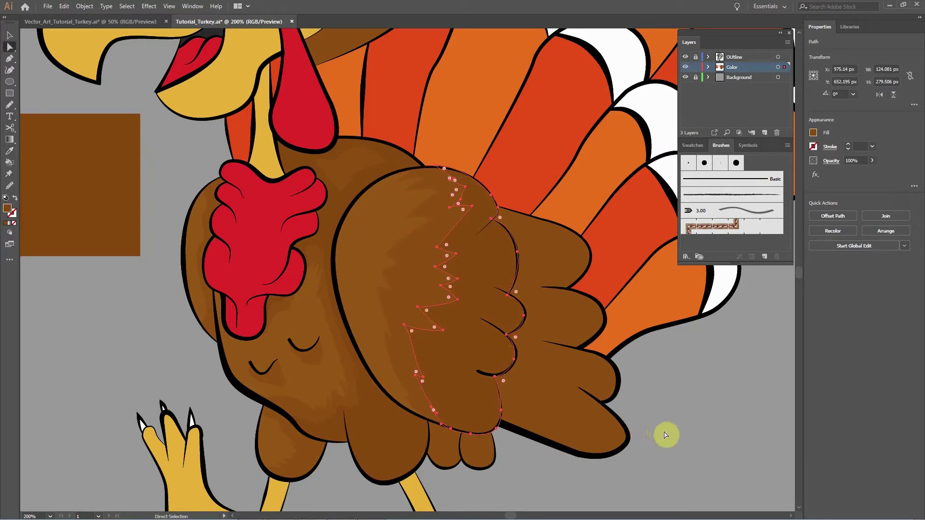
{"action": "left_click", "coordinate": [679, 437]}
Adjust the anchor point at the wing shadow's lower corner so its edge follows the wing's outline.
{"action": "left_click", "coordinate": [502, 420]}
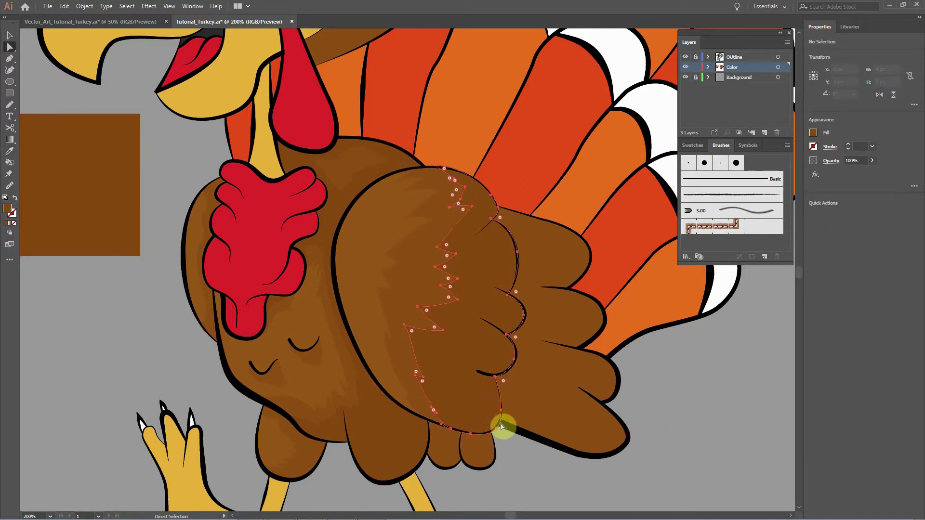
{"action": "left_click", "coordinate": [498, 465]}
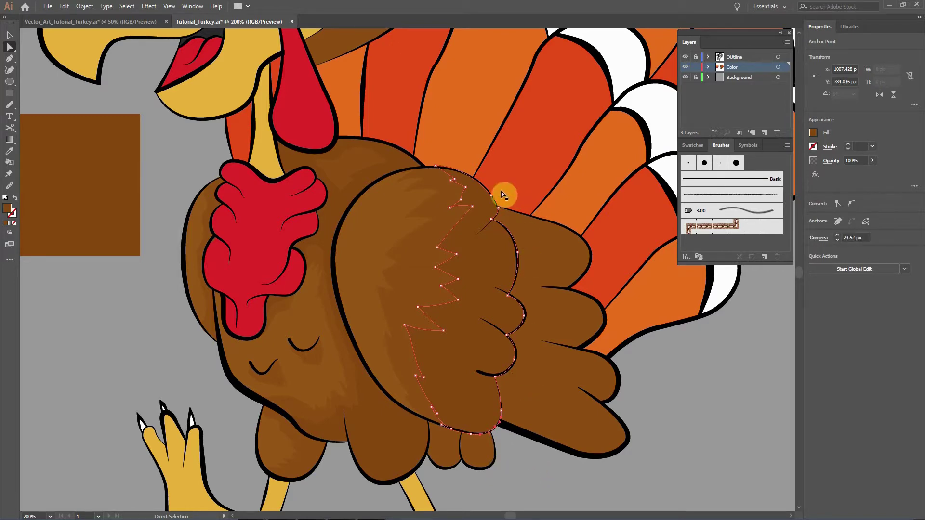
{"action": "left_click", "coordinate": [657, 367]}
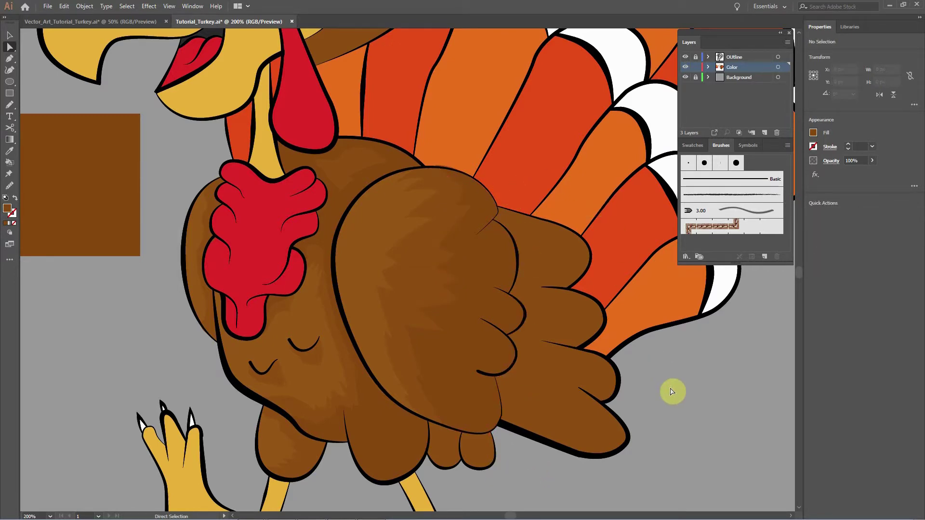
Reposition the anchor points along the wing shadow's upper edge to sit under the black outline, and deselect the shadow.
{"action": "left_click_drag", "start_coordinate": [557, 253], "coordinate": [550, 359]}
{"action": "key", "text": "ctrl+equal"}
{"action": "key", "text": "ctrl+equal"}
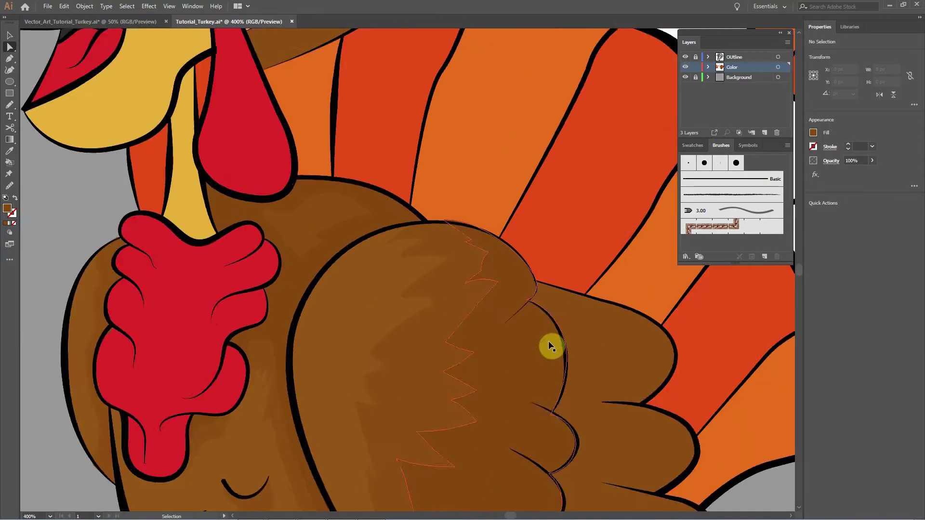
{"action": "left_click_drag", "start_coordinate": [559, 271], "coordinate": [545, 289]}
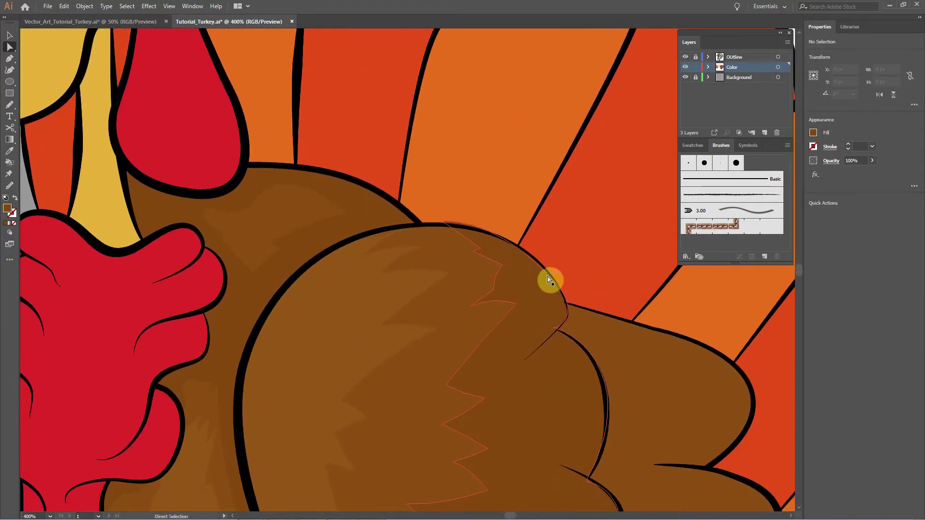
{"action": "left_click", "coordinate": [554, 282]}
{"action": "left_click_drag", "start_coordinate": [559, 282], "coordinate": [562, 285]}
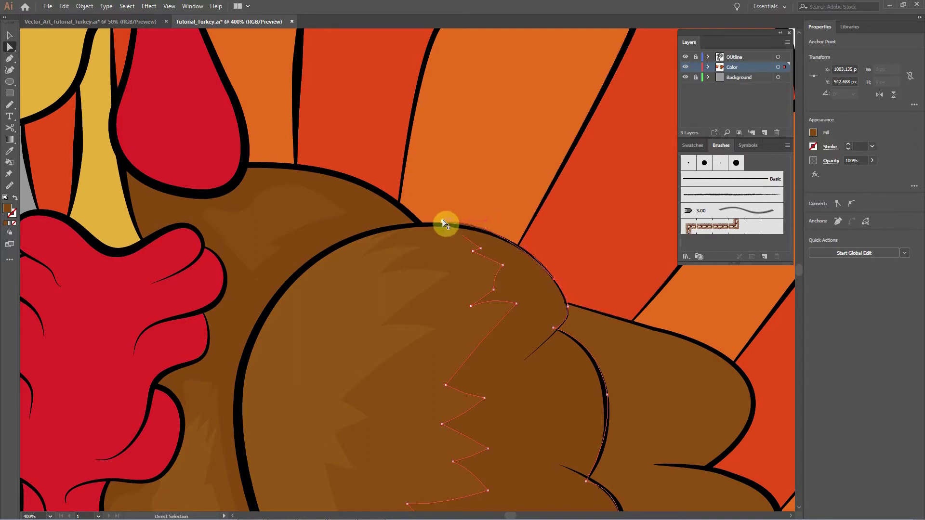
{"action": "left_click_drag", "start_coordinate": [443, 221], "coordinate": [442, 224]}
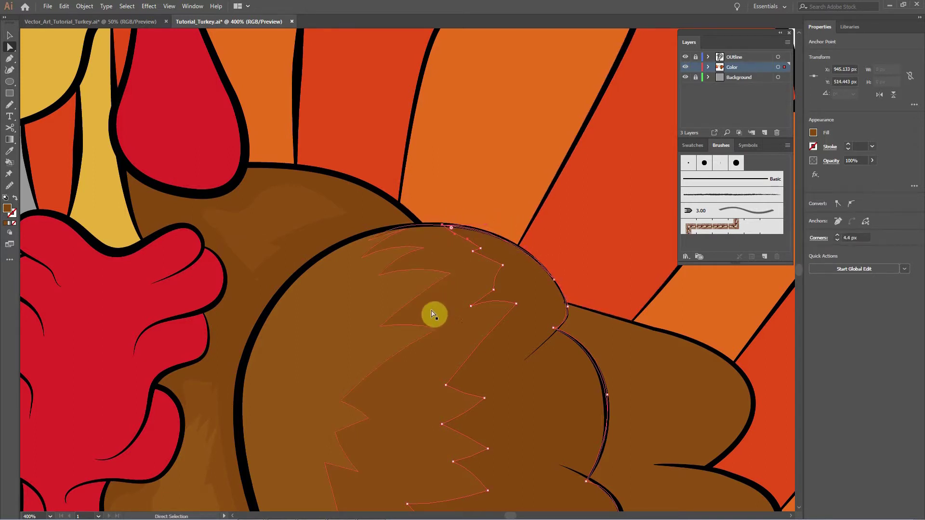
{"action": "left_click_drag", "start_coordinate": [482, 305], "coordinate": [404, 211]}
{"action": "left_click_drag", "start_coordinate": [494, 345], "coordinate": [503, 248]}
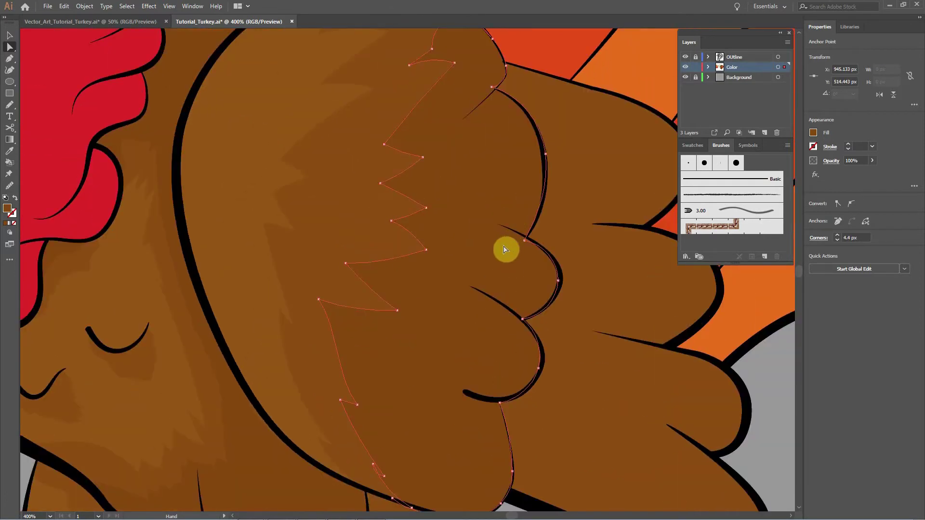
{"action": "key", "text": "v"}
{"action": "key", "text": "ctrl+shift+a"}
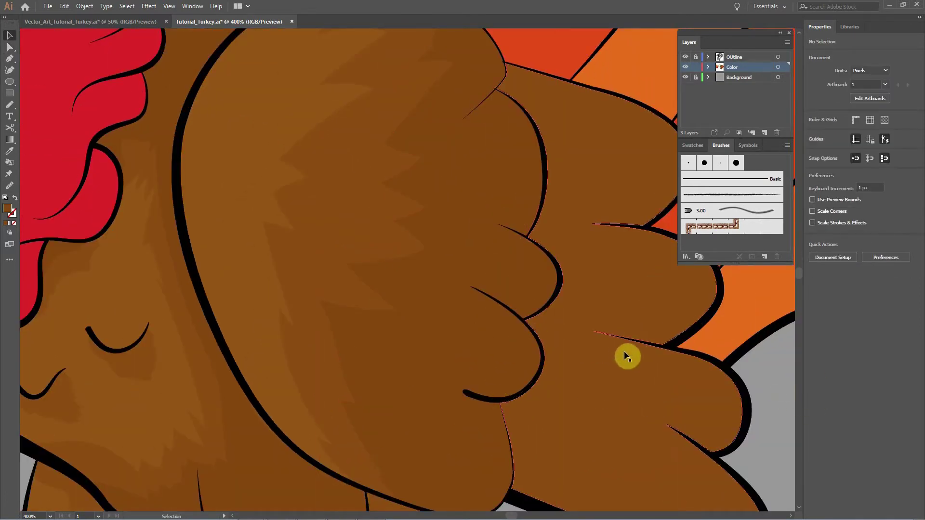
Examine the wing's dark shading against the whole turkey illustration from several distances.
{"action": "key", "text": "ctrl+minus"}
{"action": "key", "text": "ctrl+minus"}
{"action": "key", "text": "ctrl+minus"}
{"action": "key", "text": "ctrl+minus"}
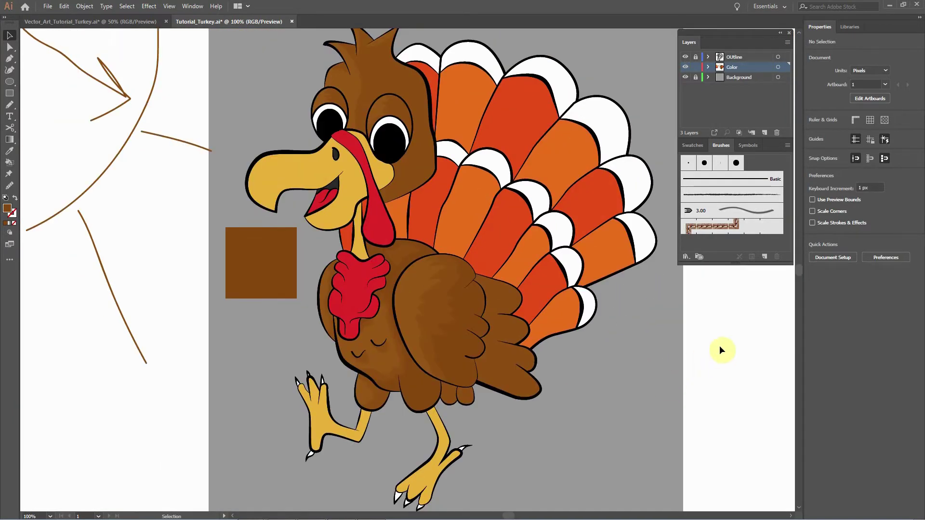
{"action": "key", "text": "ctrl+minus"}
{"action": "key", "text": "ctrl+minus"}
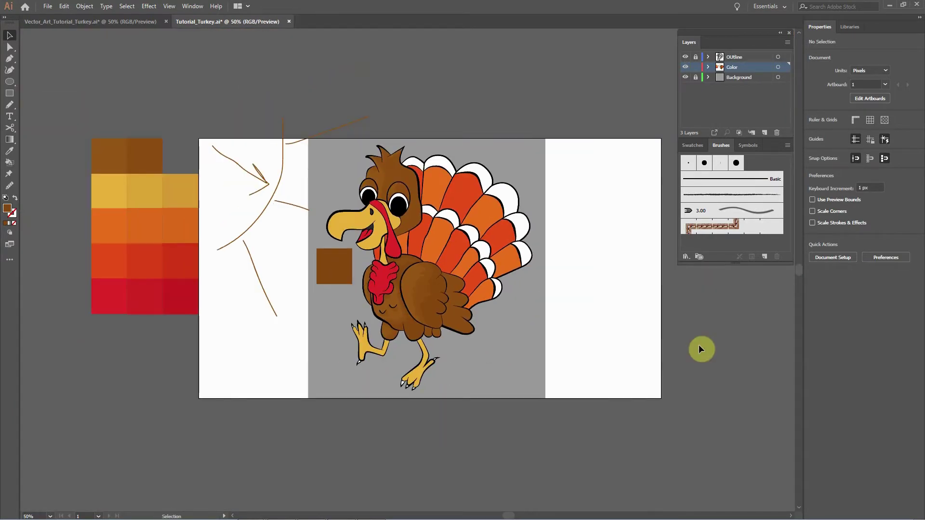
{"action": "key", "text": "ctrl+plus"}
{"action": "left_click_drag", "start_coordinate": [533, 270], "coordinate": [614, 289]}
{"action": "left_click_drag", "start_coordinate": [655, 324], "coordinate": [631, 321]}
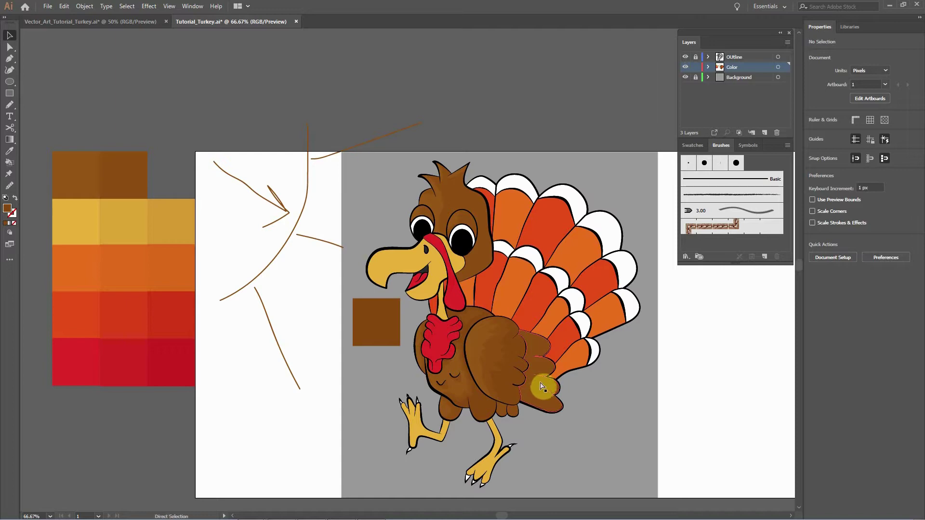
Draw a closed shadow about 38 by 40 px with the Pencil tool over the upper part of the small feather nearest the leg, beneath the wing.
{"action": "key", "text": "ctrl+plus"}
{"action": "key", "text": "ctrl+plus"}
{"action": "key", "text": "ctrl+plus"}
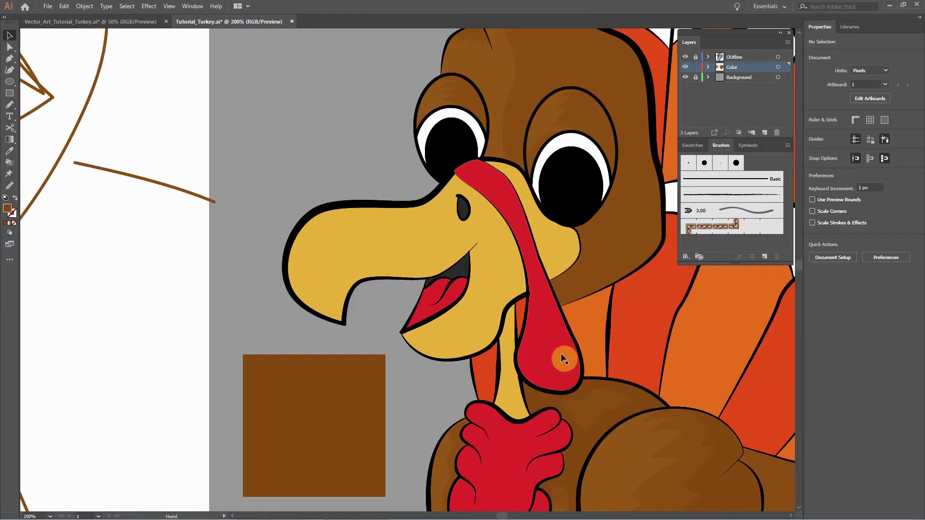
{"action": "mouse_move", "coordinate": [615, 418]}
{"action": "left_mouse_down"}
{"action": "mouse_move", "coordinate": [528, 254]}
{"action": "mouse_move", "coordinate": [526, 273]}
{"action": "left_mouse_up"}
{"action": "left_click_drag", "start_coordinate": [597, 424], "coordinate": [563, 293]}
{"action": "left_click_drag", "start_coordinate": [609, 358], "coordinate": [569, 328]}
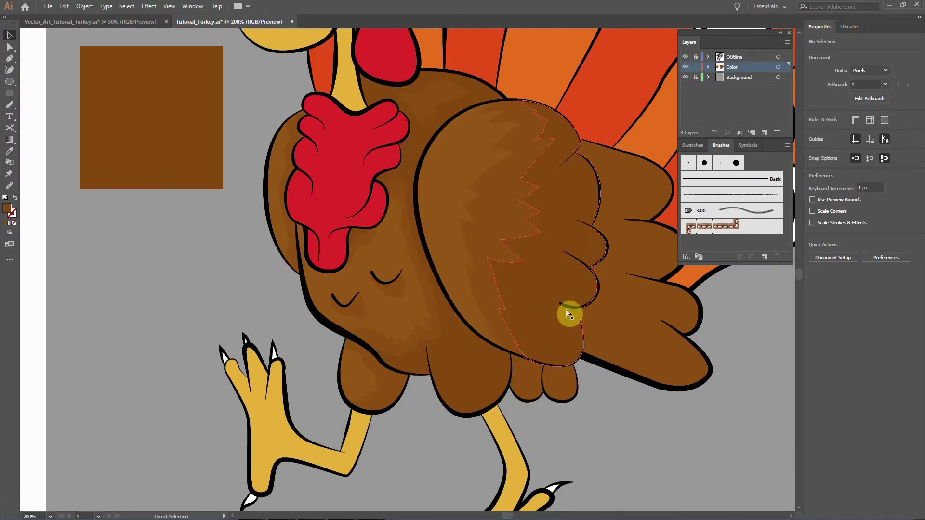
{"action": "key", "text": "ctrl+plus"}
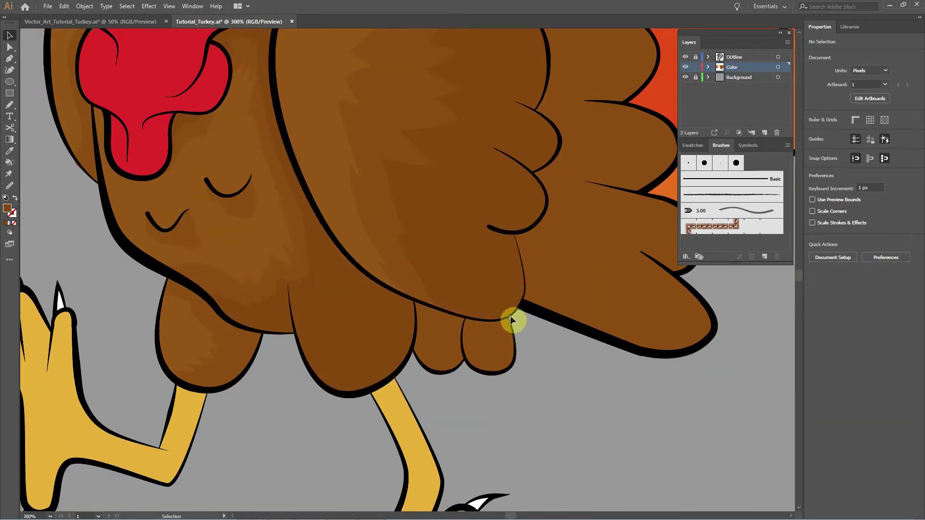
{"action": "key", "text": "n"}
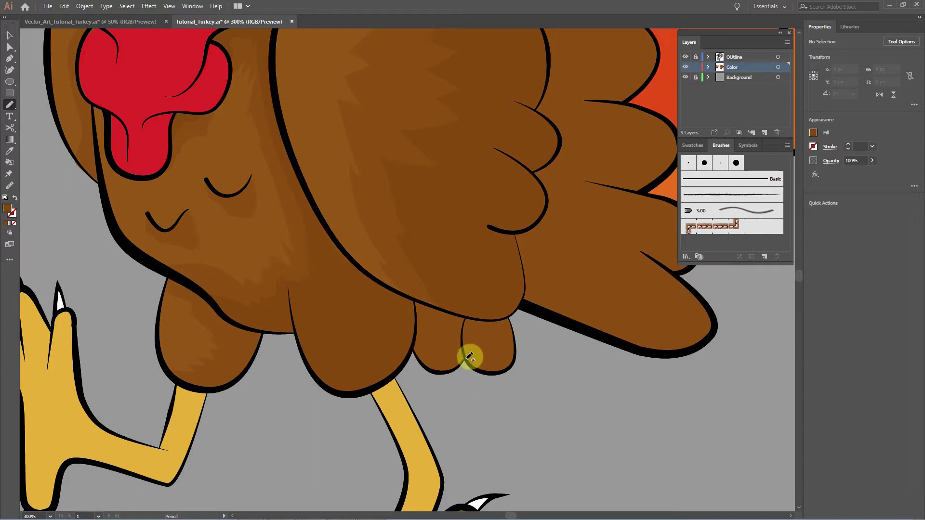
{"action": "mouse_move", "coordinate": [464, 357]}
{"action": "left_mouse_down"}
{"action": "mouse_move", "coordinate": [453, 332]}
{"action": "mouse_move", "coordinate": [439, 327]}
{"action": "mouse_move", "coordinate": [421, 353]}
{"action": "mouse_move", "coordinate": [417, 332]}
{"action": "left_mouse_up"}
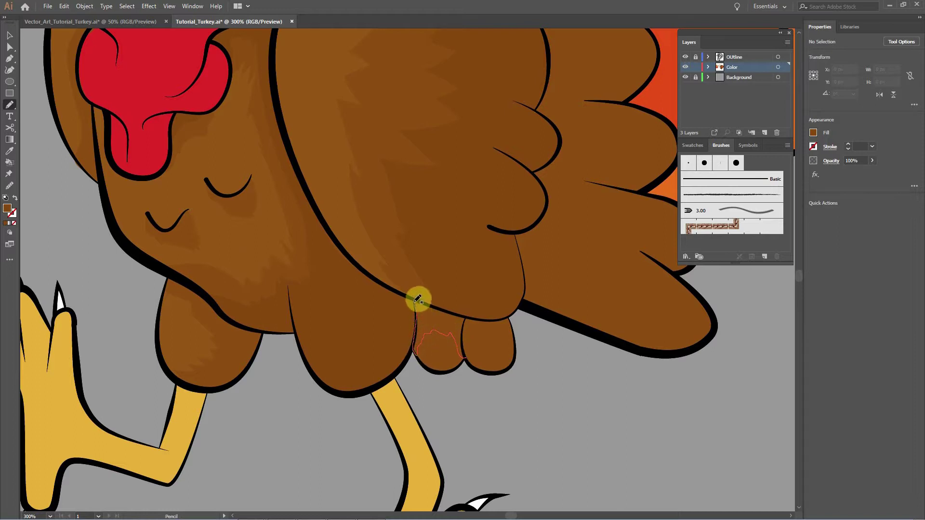
{"action": "left_click_drag", "start_coordinate": [436, 304], "coordinate": [459, 312]}
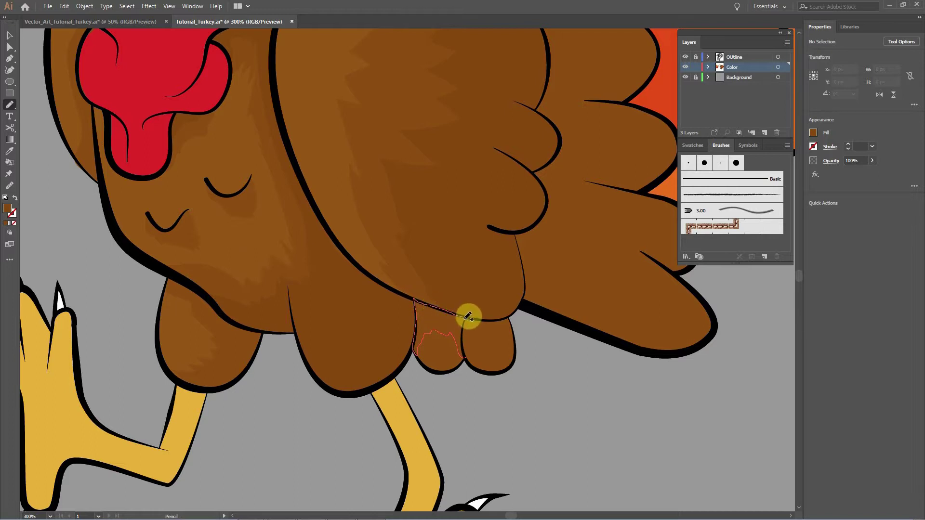
{"action": "left_click_drag", "start_coordinate": [465, 323], "coordinate": [463, 359]}
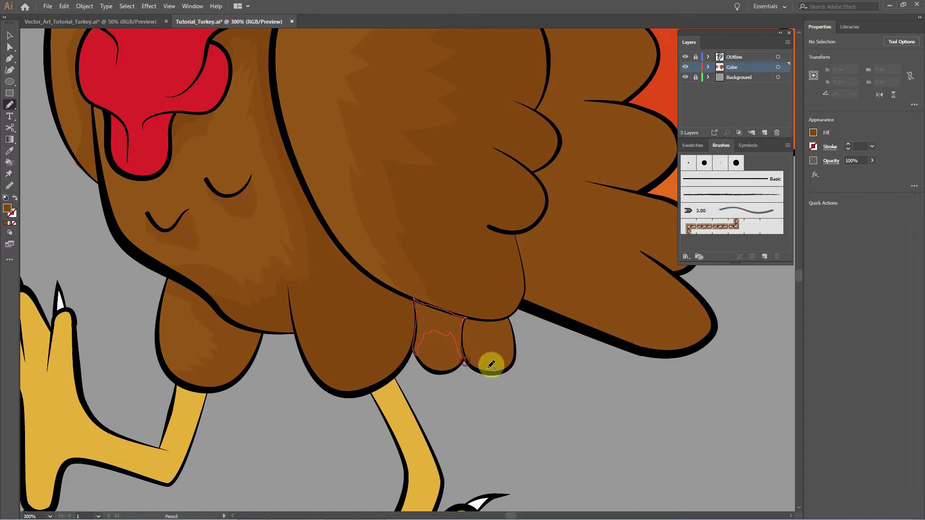
Fill the small feather's shadow with the darkest brown sampled from the wing's shadow and deselect it.
{"action": "key", "text": "i"}
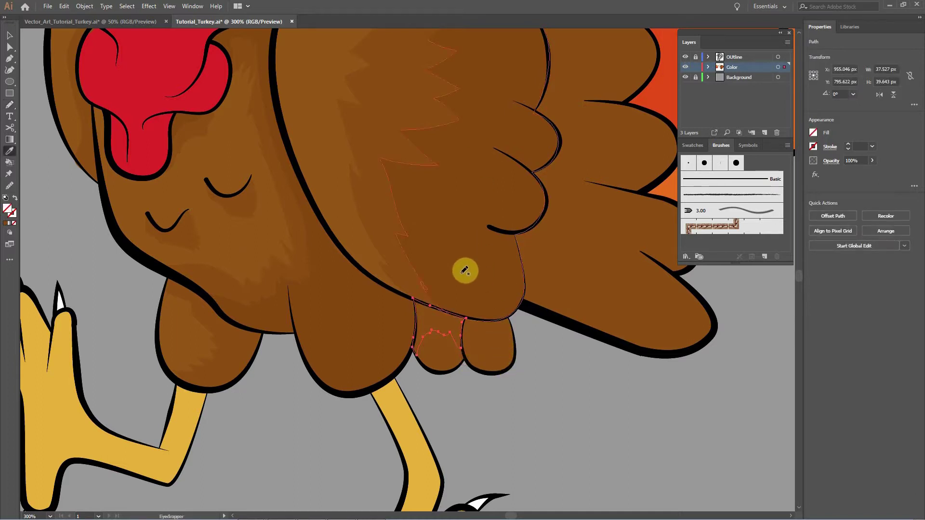
{"action": "left_click", "coordinate": [495, 312]}
{"action": "key", "text": "v"}
{"action": "left_click", "coordinate": [538, 379]}
Draw a closed shadow about 35 by 39 px along the upper and rear edges of the second small feather and fill it with the wing shadow's brown.
{"action": "key", "text": "n"}
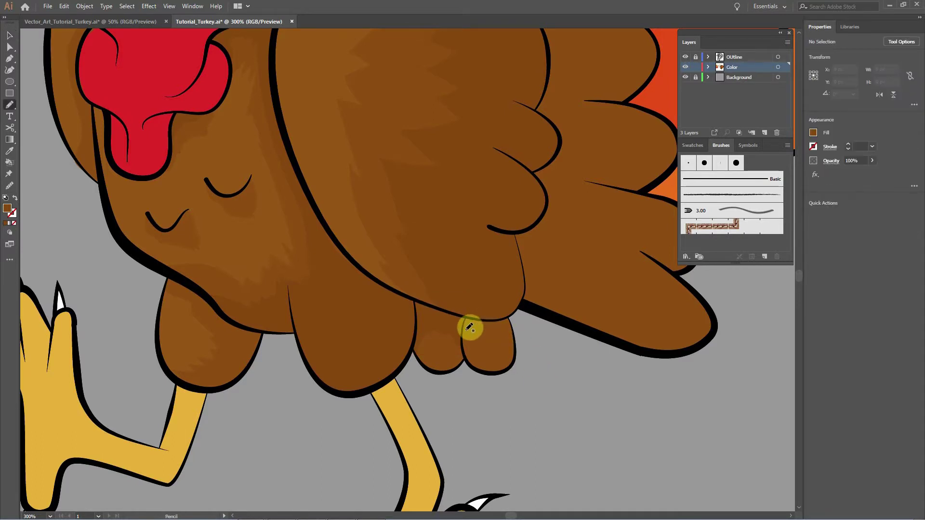
{"action": "mouse_move", "coordinate": [470, 328]}
{"action": "left_mouse_down"}
{"action": "mouse_move", "coordinate": [501, 345]}
{"action": "mouse_move", "coordinate": [486, 373]}
{"action": "mouse_move", "coordinate": [508, 367]}
{"action": "left_mouse_up"}
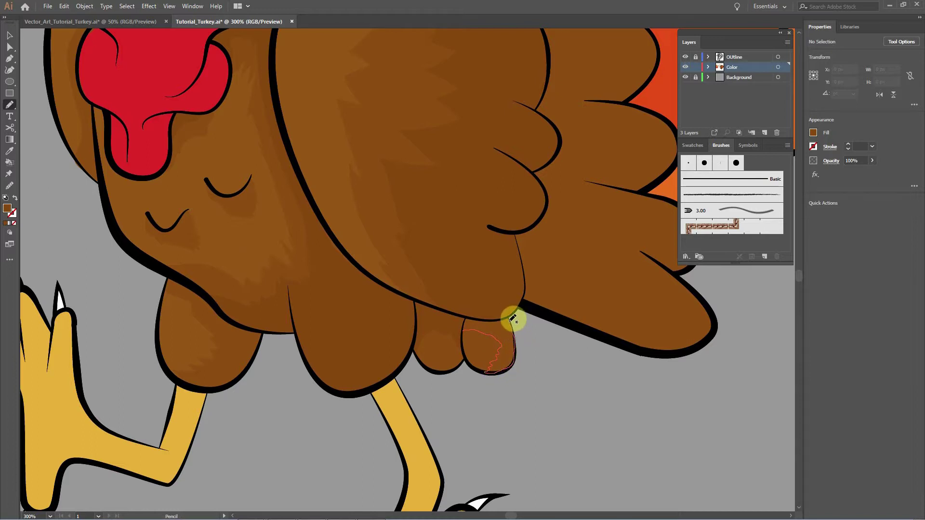
{"action": "left_click_drag", "start_coordinate": [495, 316], "coordinate": [462, 325]}
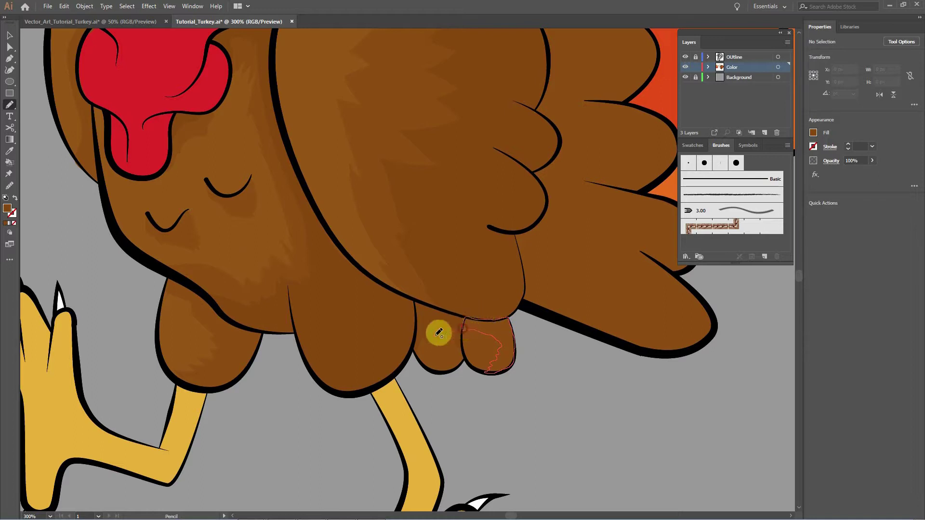
{"action": "key", "text": "i"}
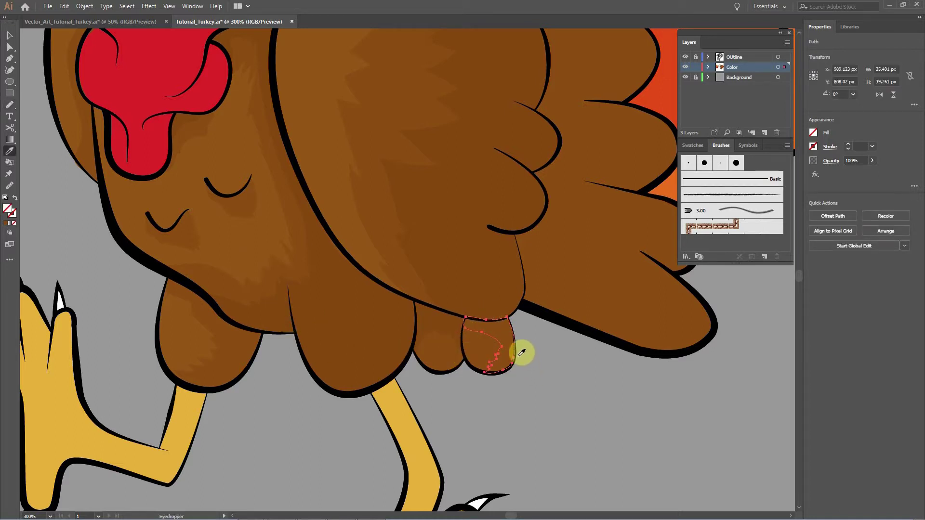
{"action": "left_click", "coordinate": [472, 293]}
{"action": "key", "text": "n"}
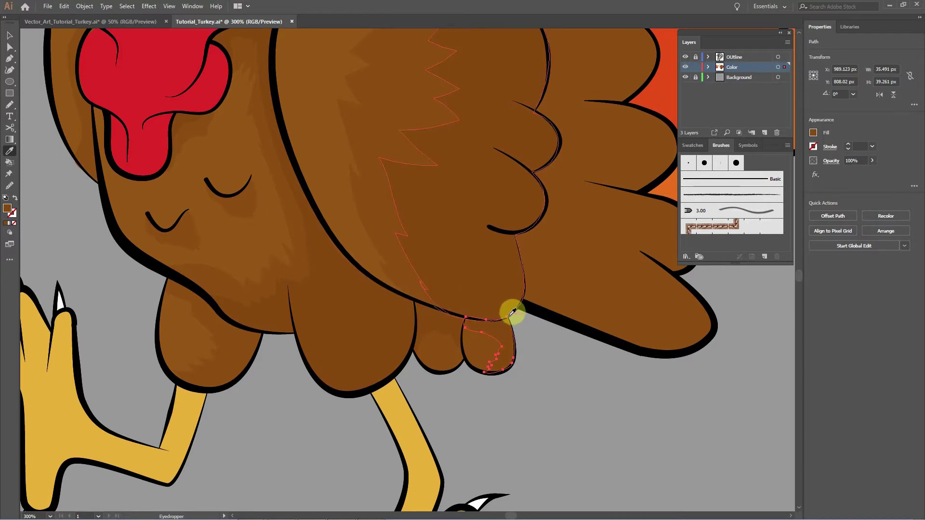
{"action": "key", "text": "v"}
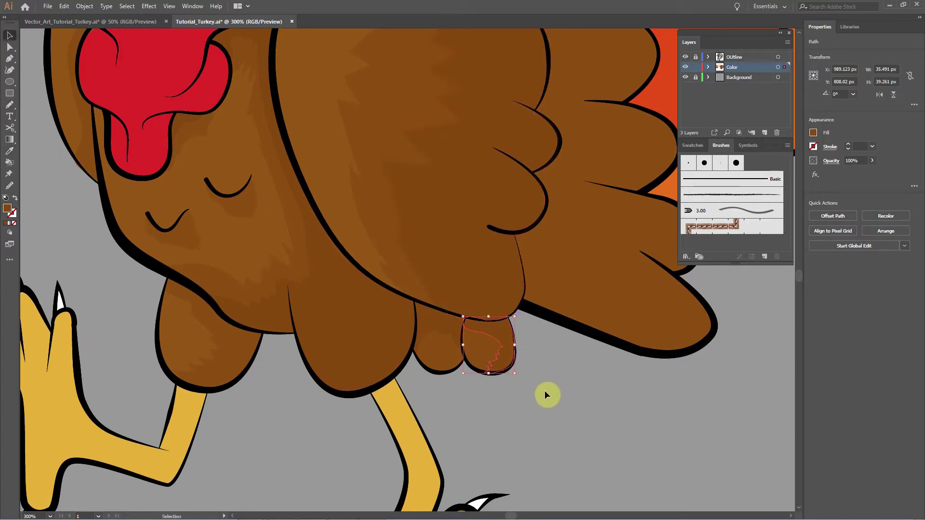
{"action": "left_click", "coordinate": [546, 386]}
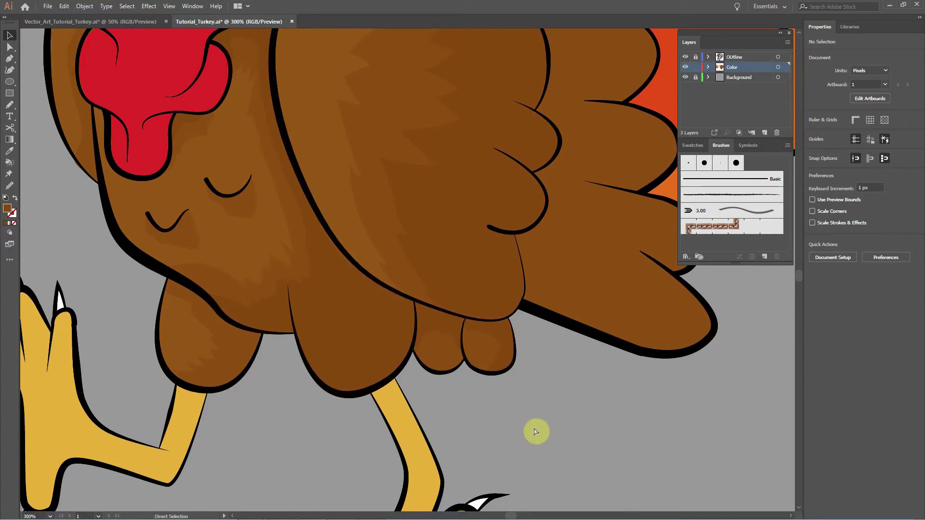
{"action": "key", "text": "ctrl+minus"}
{"action": "key", "text": "ctrl+minus"}
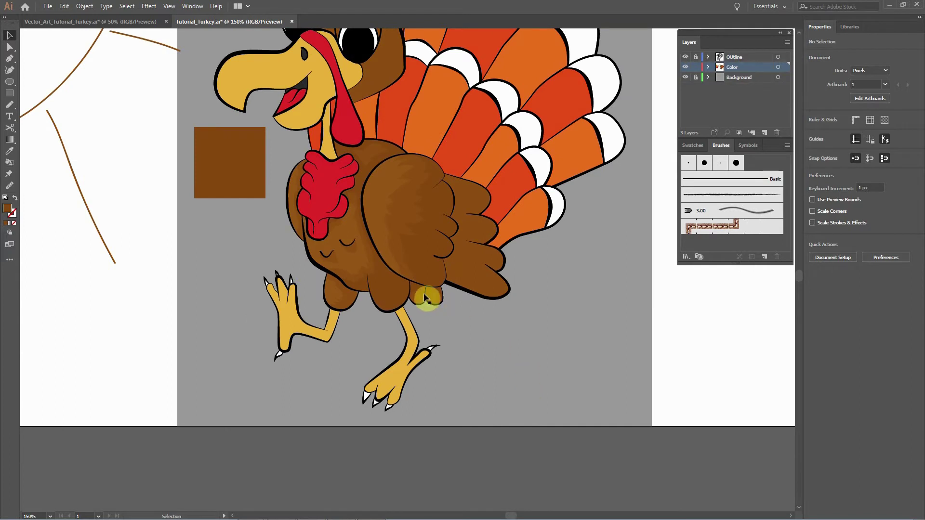
{"action": "key", "text": "ctrl+plus"}
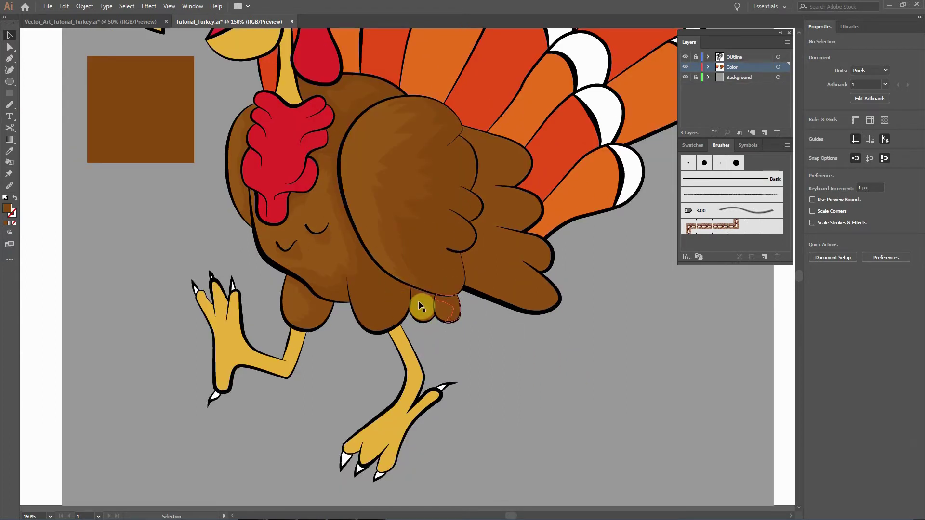
{"action": "left_click_drag", "start_coordinate": [455, 288], "coordinate": [502, 336]}
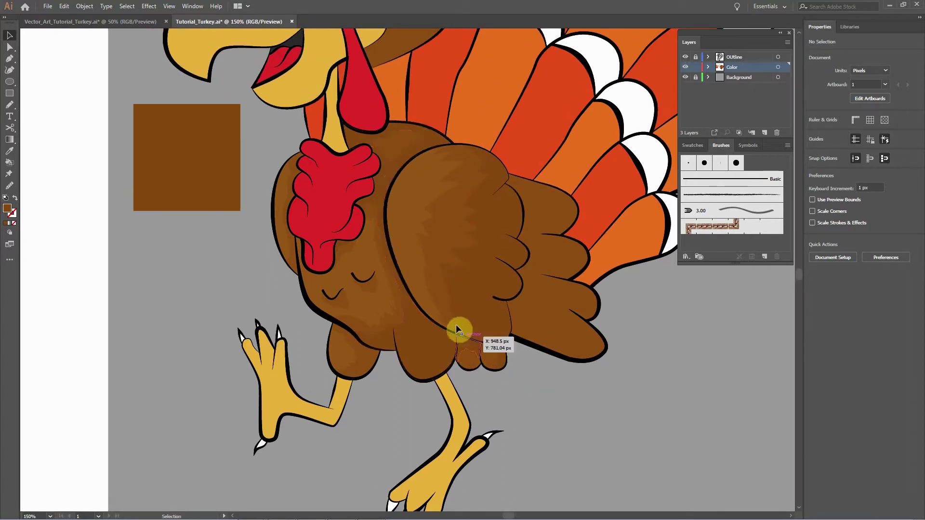
{"action": "left_click_drag", "start_coordinate": [520, 233], "coordinate": [506, 298]}
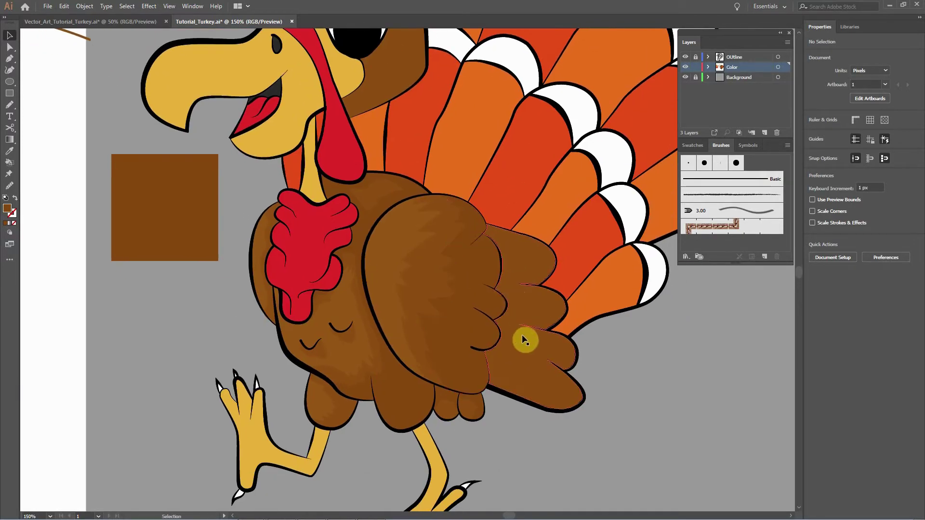
Draw a closed jagged Pencil shadow about 96 by 233 px across the brown tail feathers behind the wing and fill it with the darkest brown.
{"action": "key", "text": "n"}
{"action": "mouse_move", "coordinate": [516, 392]}
{"action": "left_mouse_down"}
{"action": "mouse_move", "coordinate": [530, 357]}
{"action": "mouse_move", "coordinate": [551, 363]}
{"action": "mouse_move", "coordinate": [519, 326]}
{"action": "mouse_move", "coordinate": [528, 325]}
{"action": "mouse_move", "coordinate": [535, 301]}
{"action": "mouse_move", "coordinate": [524, 283]}
{"action": "mouse_move", "coordinate": [537, 257]}
{"action": "mouse_move", "coordinate": [524, 235]}
{"action": "left_mouse_up"}
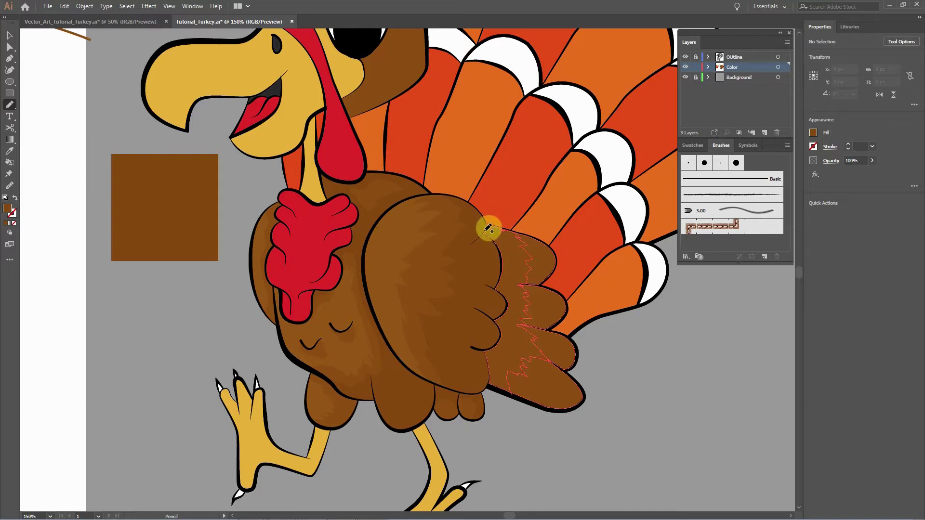
{"action": "mouse_move", "coordinate": [496, 238]}
{"action": "left_mouse_down"}
{"action": "mouse_move", "coordinate": [499, 285]}
{"action": "mouse_move", "coordinate": [511, 297]}
{"action": "left_mouse_up"}
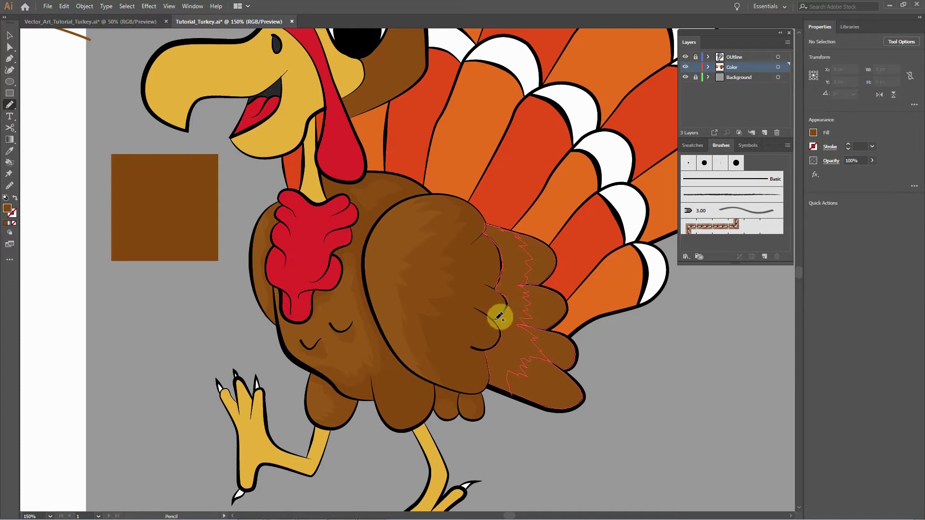
{"action": "left_click_drag", "start_coordinate": [504, 328], "coordinate": [503, 336]}
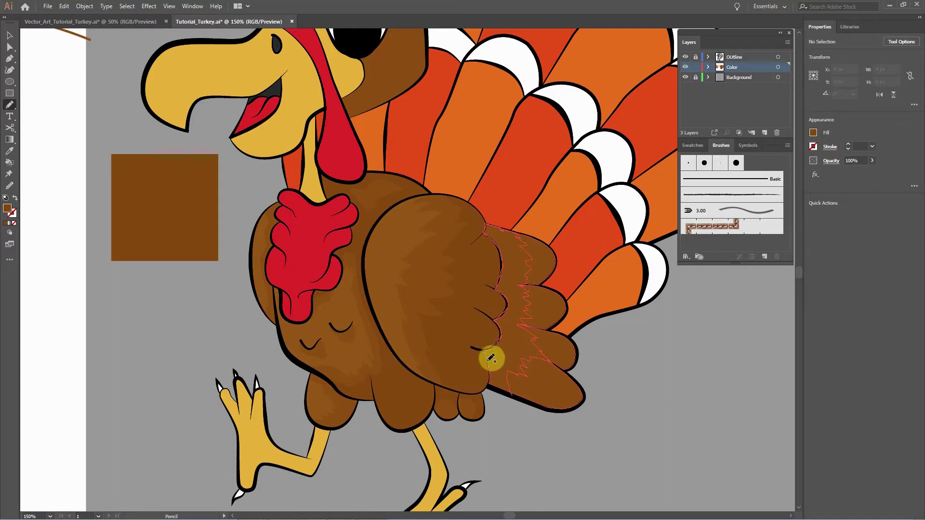
{"action": "mouse_move", "coordinate": [492, 367]}
{"action": "left_mouse_down"}
{"action": "mouse_move", "coordinate": [512, 394]}
{"action": "mouse_move", "coordinate": [499, 353]}
{"action": "left_mouse_up"}
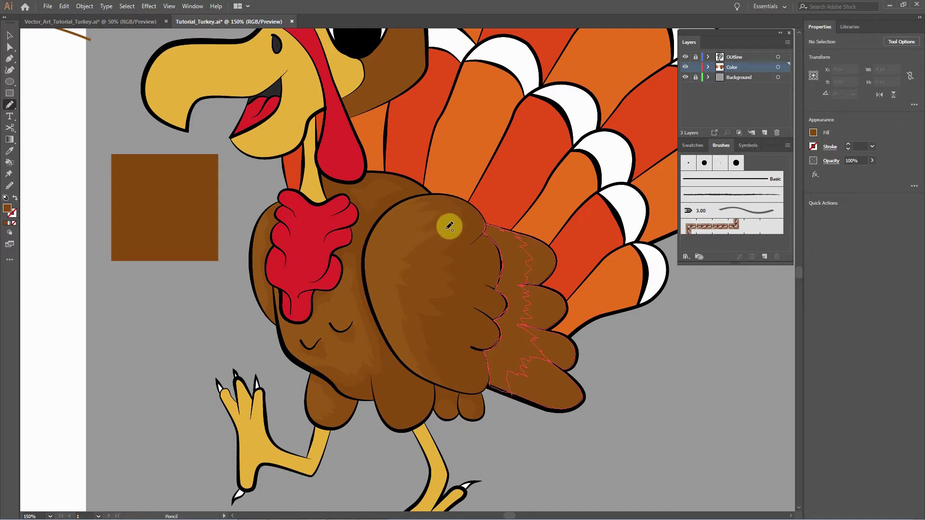
{"action": "key", "text": "i"}
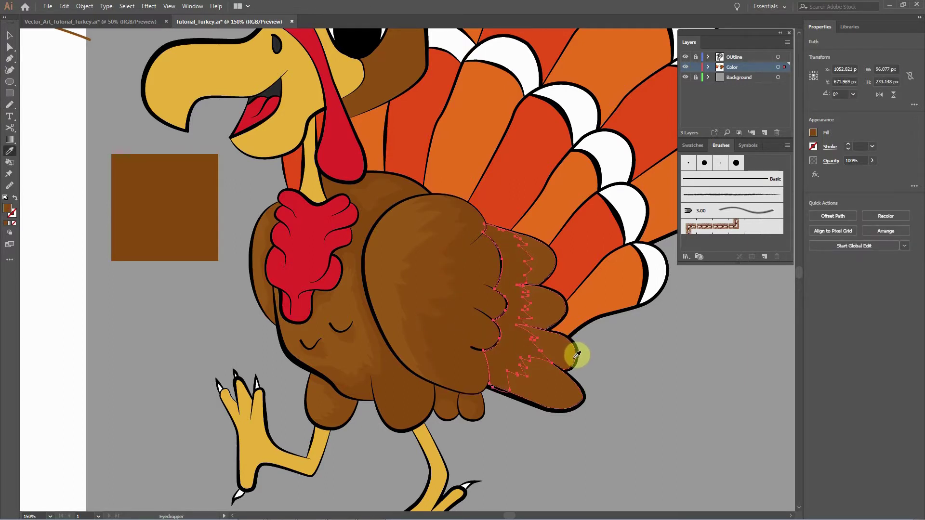
{"action": "key", "text": "v"}
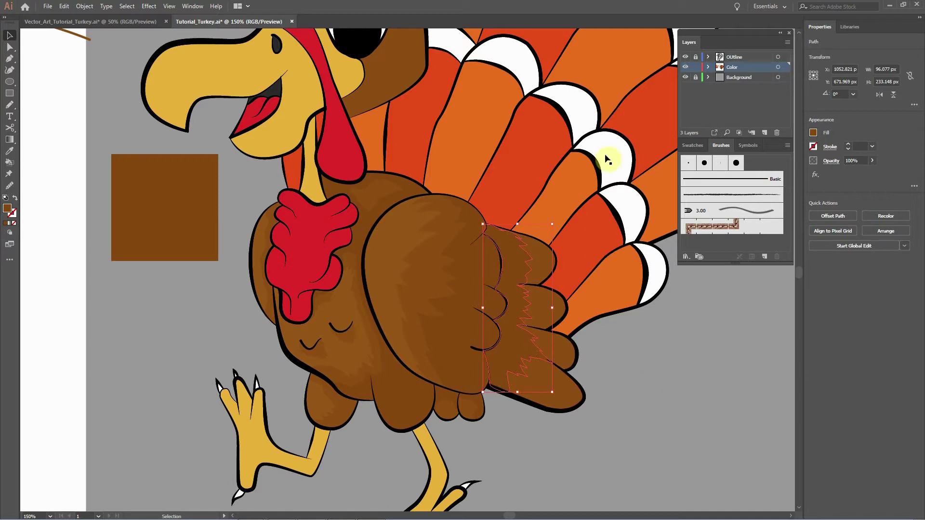
{"action": "left_click", "coordinate": [580, 169]}
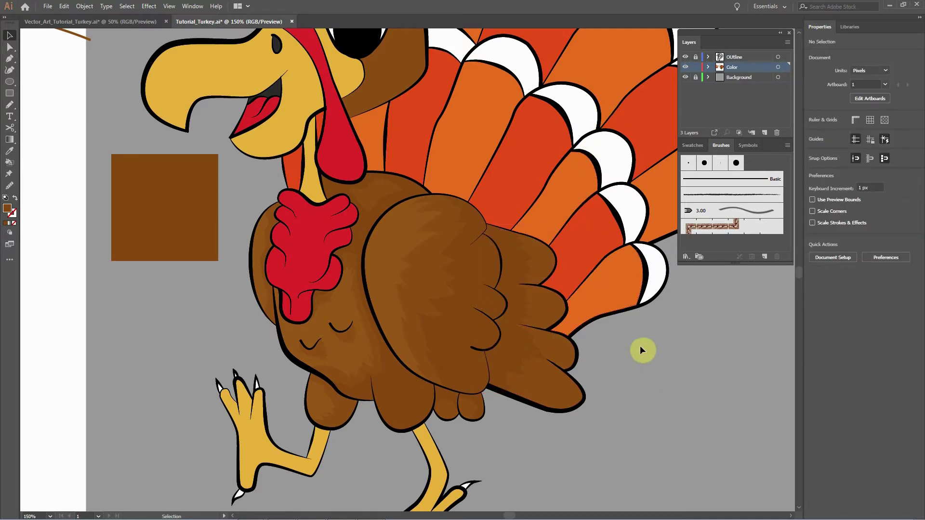
Examine the brown shading across the whole turkey and up close on the breast around the wattle.
{"action": "key", "text": "ctrl+minus"}
{"action": "key", "text": "ctrl+minus"}
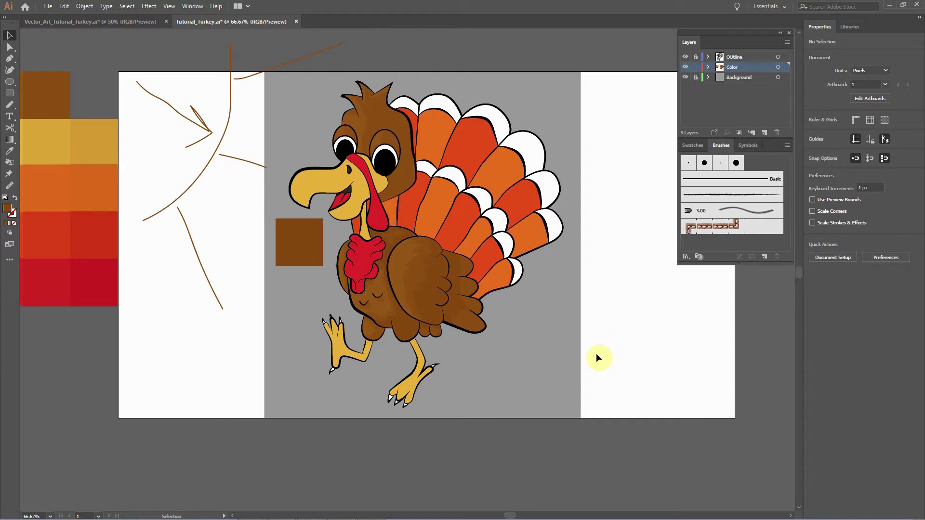
{"action": "left_click_drag", "start_coordinate": [500, 249], "coordinate": [556, 329]}
{"action": "left_click_drag", "start_coordinate": [510, 307], "coordinate": [577, 307]}
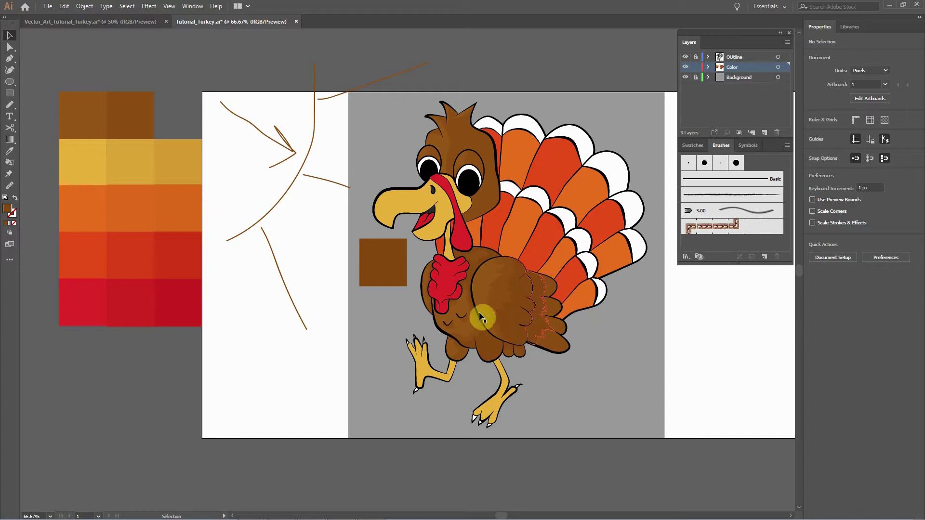
{"action": "scroll", "coordinate": [562, 322], "scroll_direction": "up", "scroll_amount": 5}
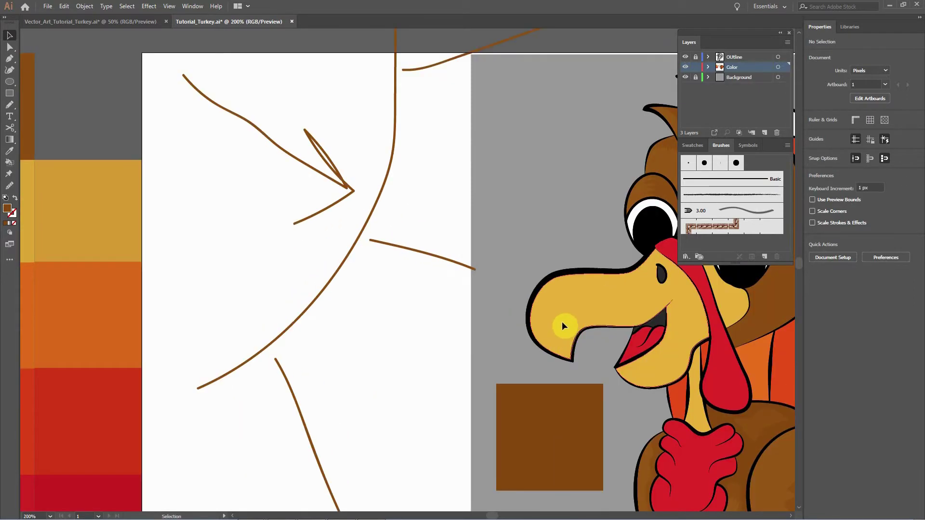
{"action": "left_click_drag", "start_coordinate": [601, 338], "coordinate": [511, 235]}
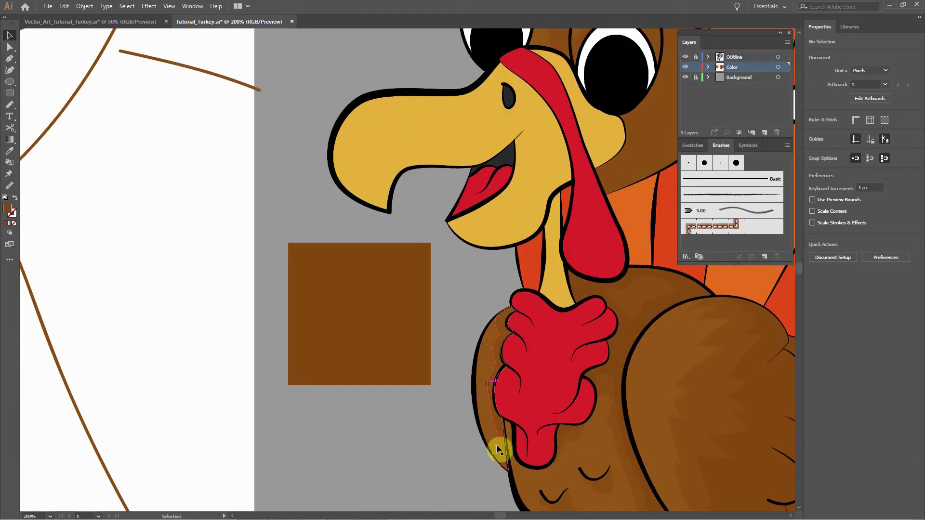
{"action": "left_click_drag", "start_coordinate": [500, 288], "coordinate": [478, 276]}
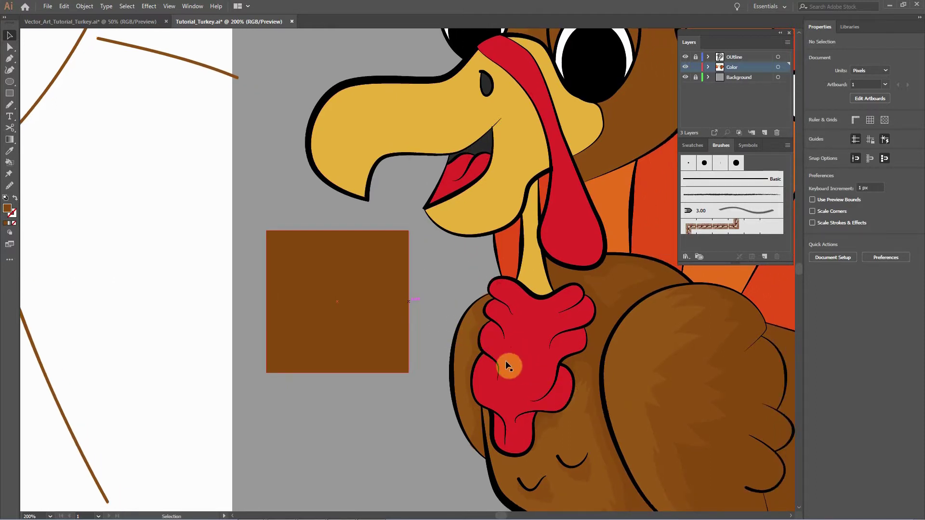
{"action": "left_click_drag", "start_coordinate": [536, 302], "coordinate": [508, 276]}
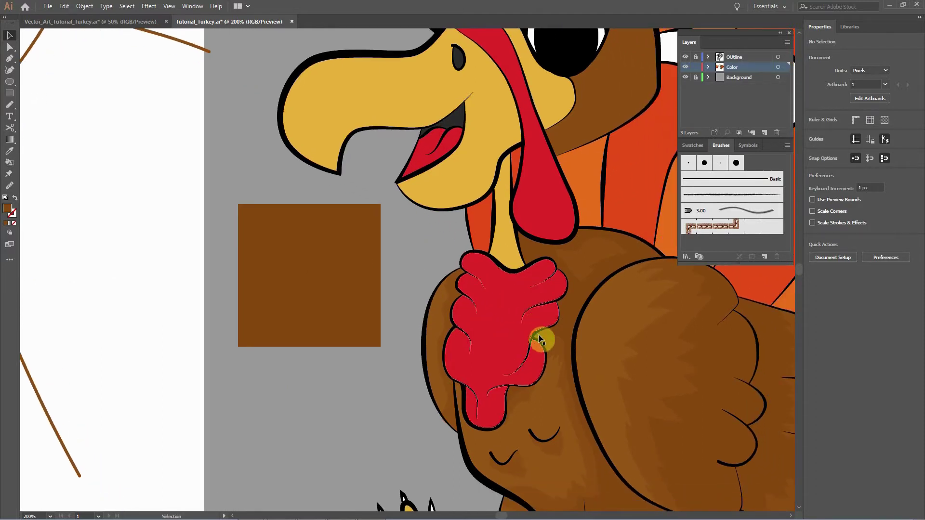
Nudge two anchor points of the breast shadow beside the wattle up and left, the lower by about 2 px and the upper by about 1 px.
{"action": "key", "text": "ctrl+plus"}
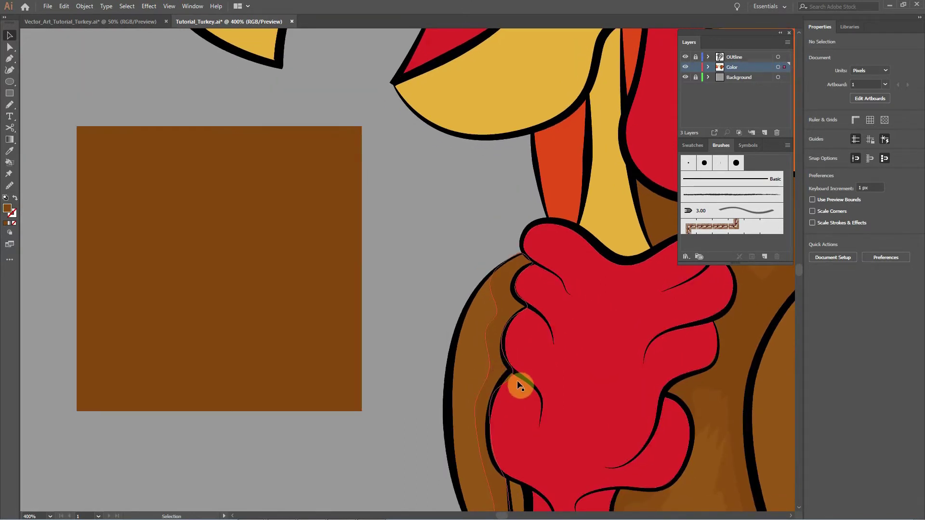
{"action": "left_click", "coordinate": [515, 380]}
{"action": "key", "text": "a"}
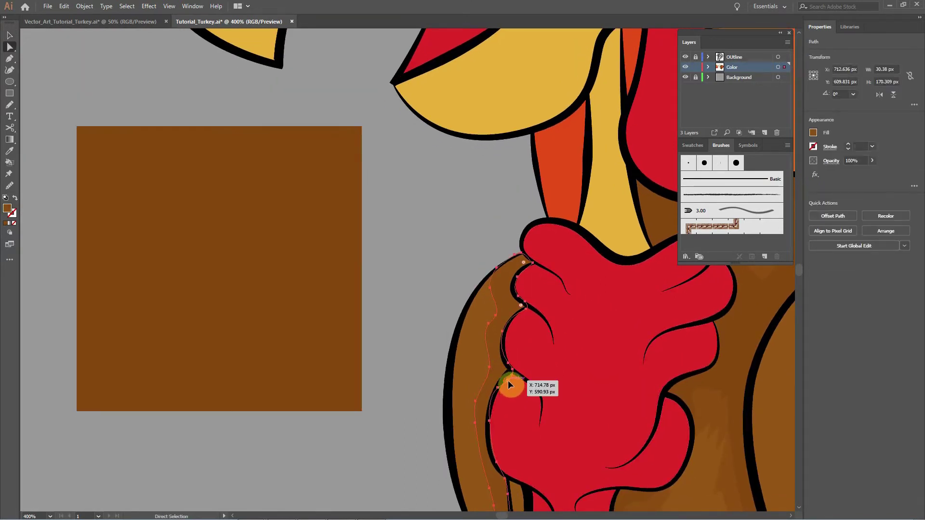
{"action": "left_click", "coordinate": [509, 383]}
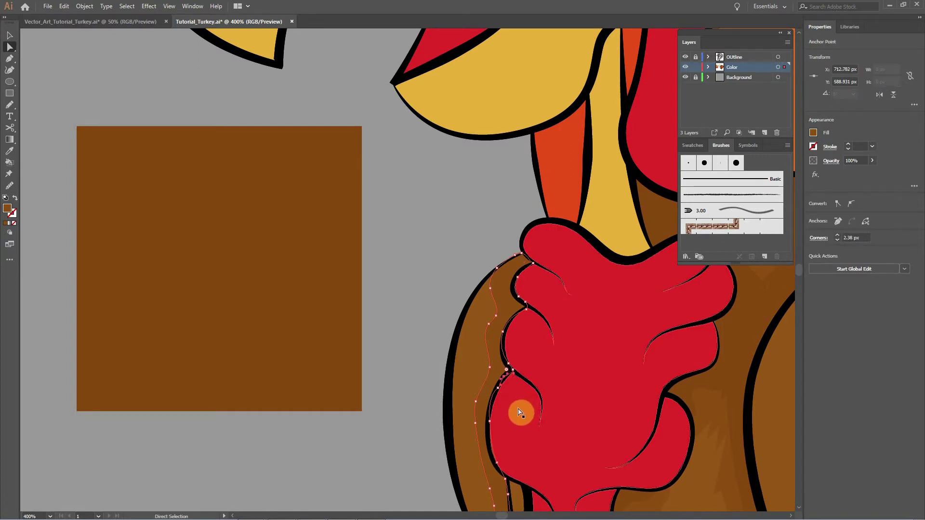
{"action": "left_click", "coordinate": [435, 429]}
{"action": "key", "text": "space"}
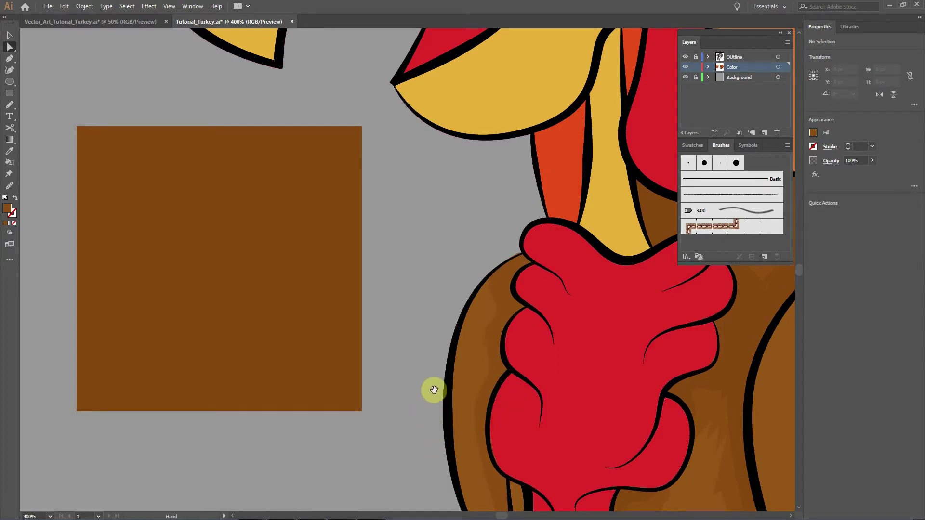
{"action": "left_click", "coordinate": [519, 316]}
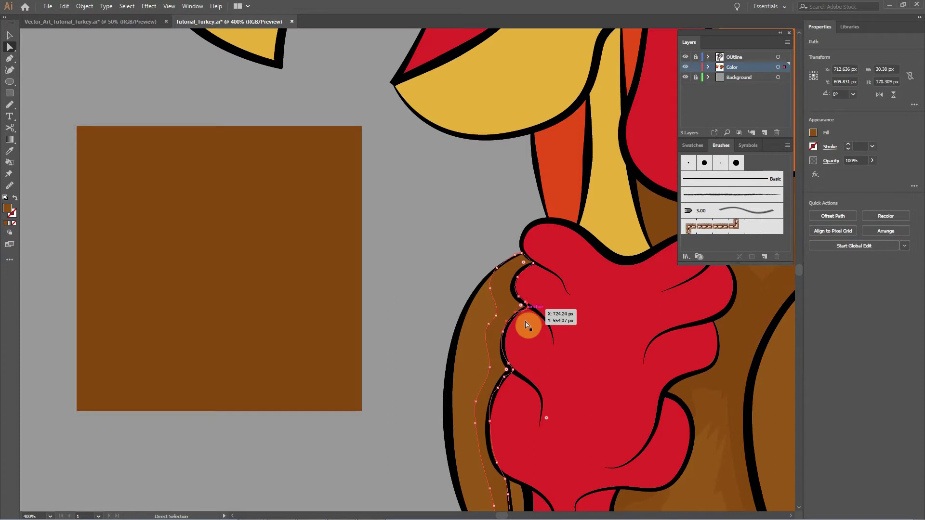
{"action": "left_click", "coordinate": [519, 332]}
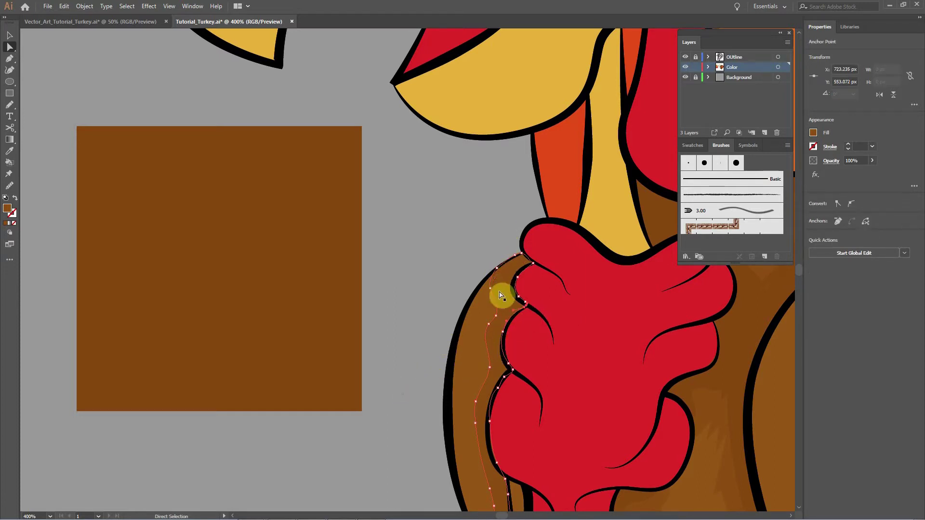
Examine the shading from the wattle and neck up to the turkey's head and eyelids.
{"action": "left_click_drag", "start_coordinate": [564, 324], "coordinate": [515, 217]}
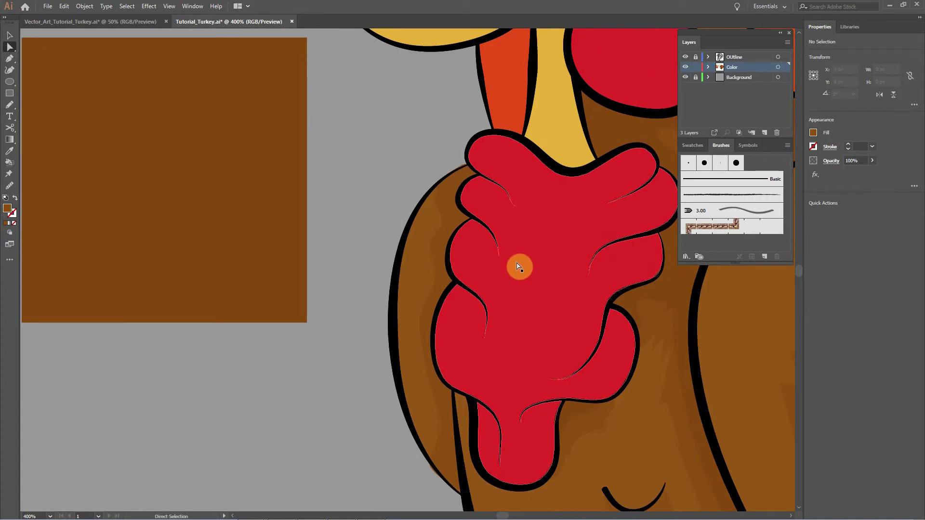
{"action": "left_click_drag", "start_coordinate": [524, 268], "coordinate": [528, 385]}
{"action": "left_click_drag", "start_coordinate": [554, 244], "coordinate": [526, 381]}
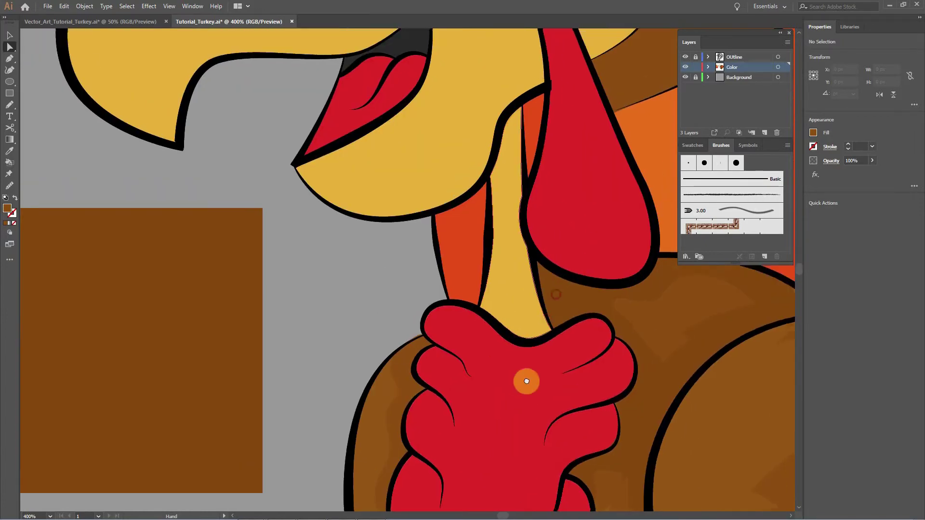
{"action": "left_click_drag", "start_coordinate": [576, 292], "coordinate": [475, 441]}
{"action": "key", "text": "ctrl+minus"}
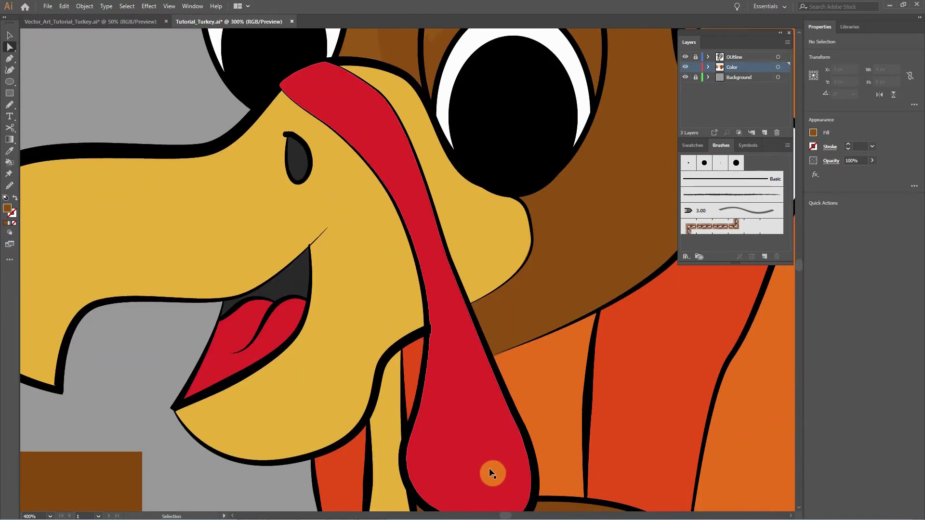
{"action": "key", "text": "ctrl+minus"}
{"action": "key", "text": "ctrl+minus"}
{"action": "key", "text": "ctrl+plus"}
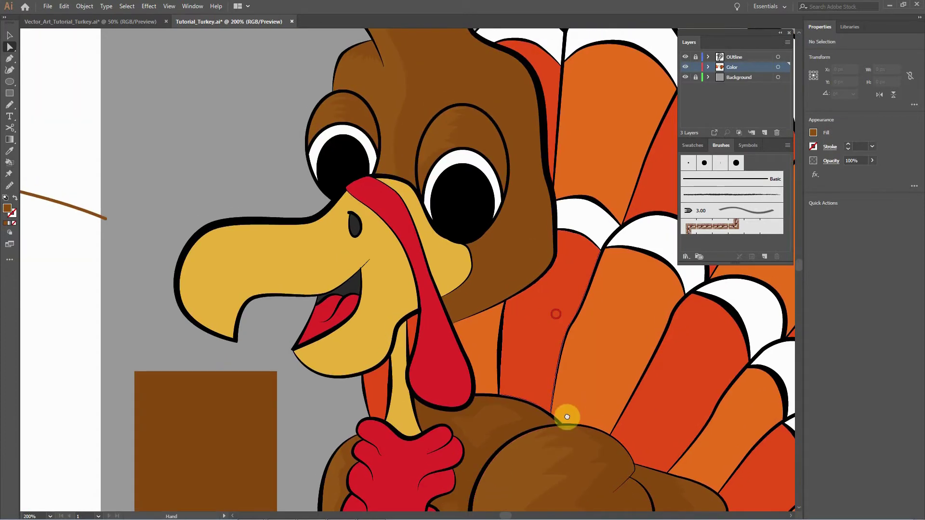
{"action": "left_click_drag", "start_coordinate": [541, 330], "coordinate": [554, 366]}
{"action": "key", "text": "ctrl+minus"}
{"action": "left_click_drag", "start_coordinate": [526, 316], "coordinate": [561, 362]}
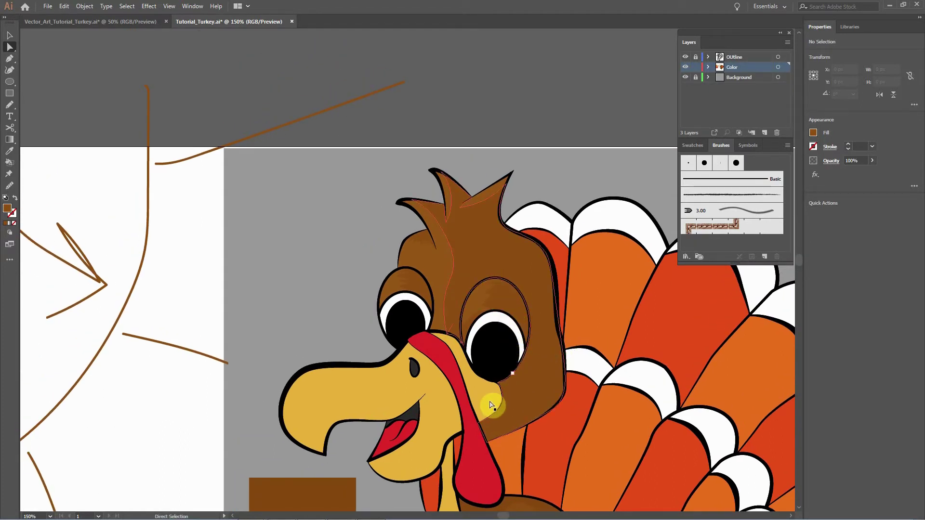
{"action": "key", "text": "ctrl+equal"}
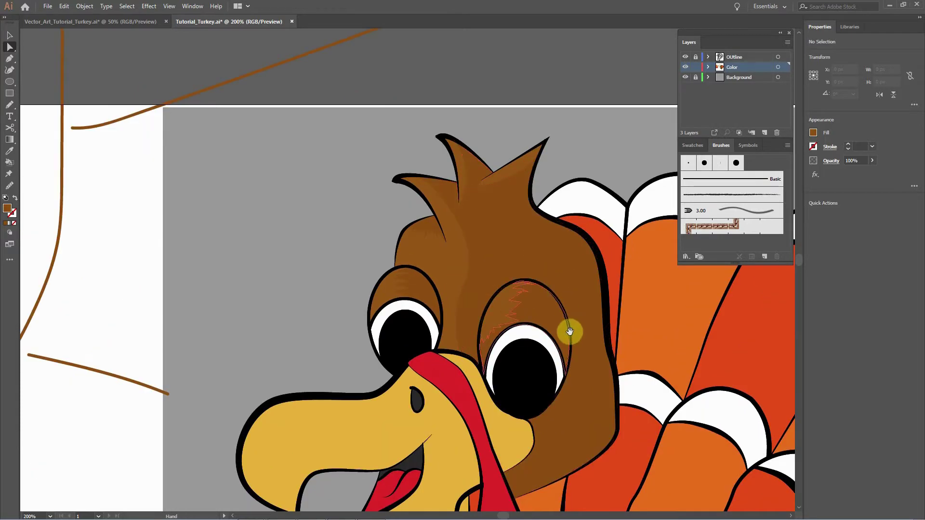
Draw a closed Pencil shadow about 161 by 348 px around the near eye, up the forehead into the tuft and down the back of the head.
{"action": "key", "text": "n"}
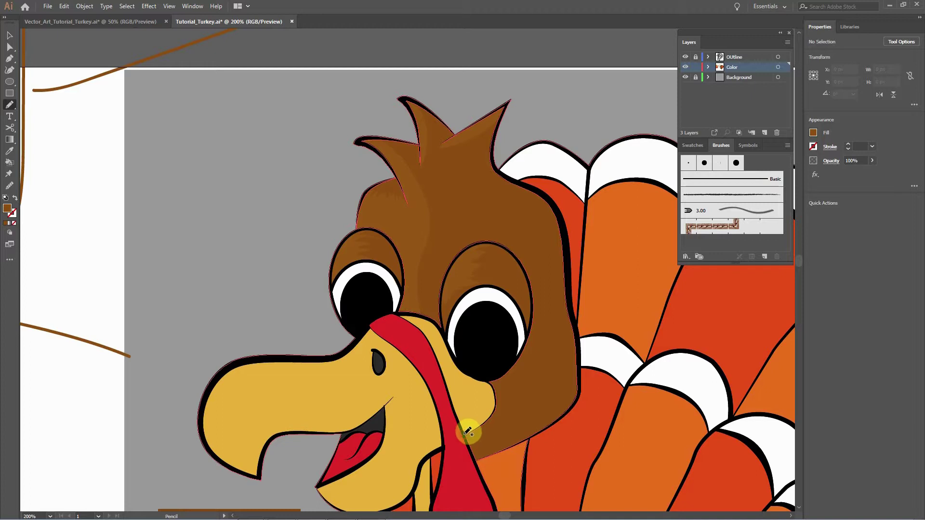
{"action": "left_click_drag", "start_coordinate": [469, 431], "coordinate": [468, 435]}
{"action": "key", "text": "ctrl+z"}
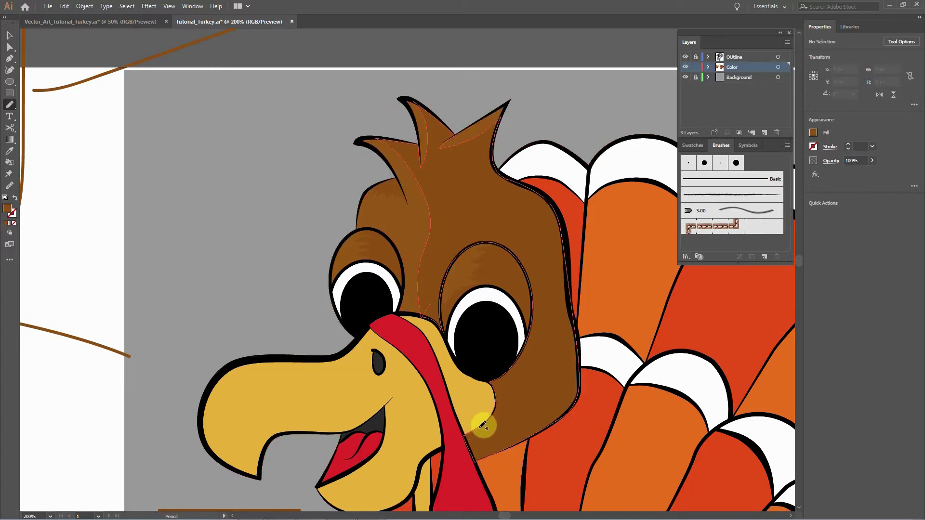
{"action": "mouse_move", "coordinate": [491, 419]}
{"action": "left_mouse_down"}
{"action": "mouse_move", "coordinate": [489, 383]}
{"action": "mouse_move", "coordinate": [517, 361]}
{"action": "mouse_move", "coordinate": [531, 331]}
{"action": "mouse_move", "coordinate": [526, 270]}
{"action": "mouse_move", "coordinate": [508, 249]}
{"action": "mouse_move", "coordinate": [482, 241]}
{"action": "mouse_move", "coordinate": [448, 268]}
{"action": "mouse_move", "coordinate": [442, 306]}
{"action": "left_mouse_up"}
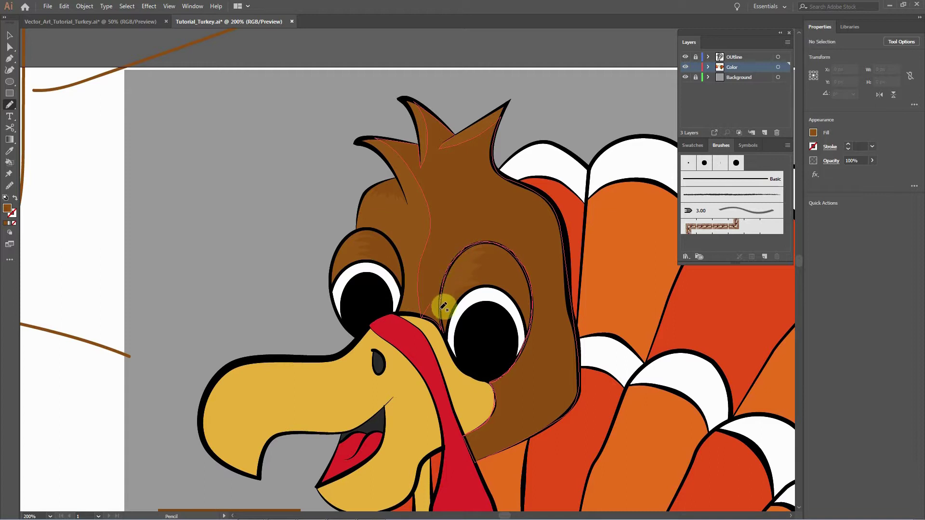
{"action": "mouse_move", "coordinate": [433, 312]}
{"action": "left_mouse_down"}
{"action": "mouse_move", "coordinate": [455, 227]}
{"action": "mouse_move", "coordinate": [426, 172]}
{"action": "mouse_move", "coordinate": [447, 177]}
{"action": "mouse_move", "coordinate": [437, 125]}
{"action": "left_mouse_up"}
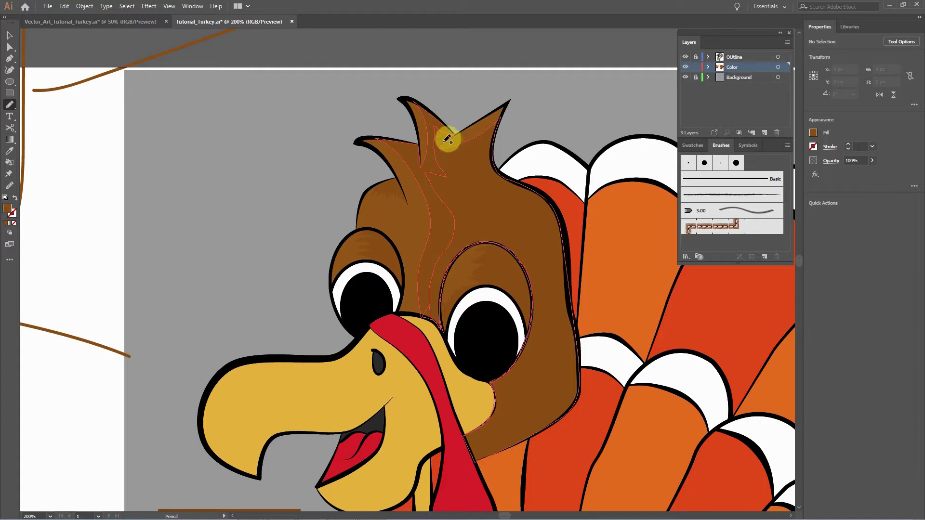
{"action": "mouse_move", "coordinate": [444, 153]}
{"action": "left_mouse_down"}
{"action": "mouse_move", "coordinate": [497, 132]}
{"action": "mouse_move", "coordinate": [495, 154]}
{"action": "left_mouse_up"}
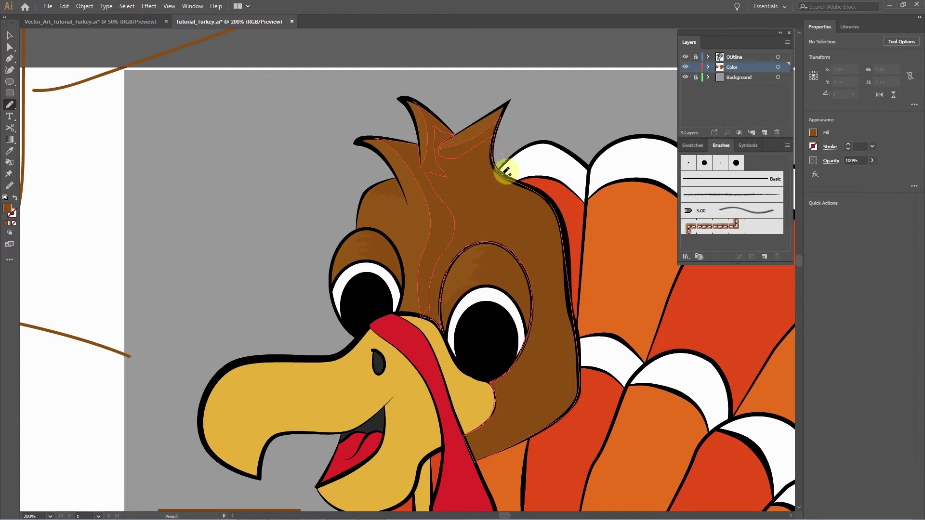
{"action": "mouse_move", "coordinate": [534, 190]}
{"action": "left_mouse_down"}
{"action": "mouse_move", "coordinate": [562, 223]}
{"action": "mouse_move", "coordinate": [580, 333]}
{"action": "left_mouse_up"}
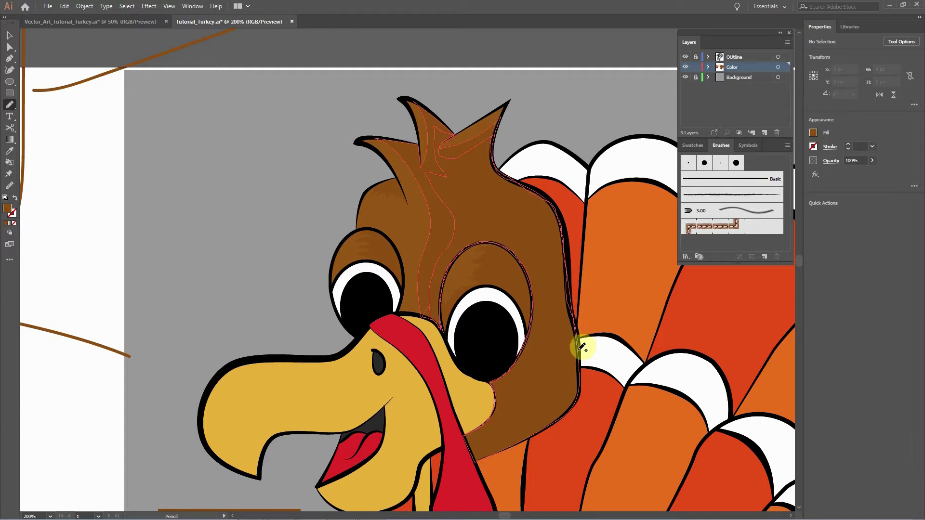
{"action": "mouse_move", "coordinate": [582, 380]}
{"action": "left_mouse_down"}
{"action": "mouse_move", "coordinate": [543, 431]}
{"action": "mouse_move", "coordinate": [476, 462]}
{"action": "mouse_move", "coordinate": [463, 419]}
{"action": "left_mouse_up"}
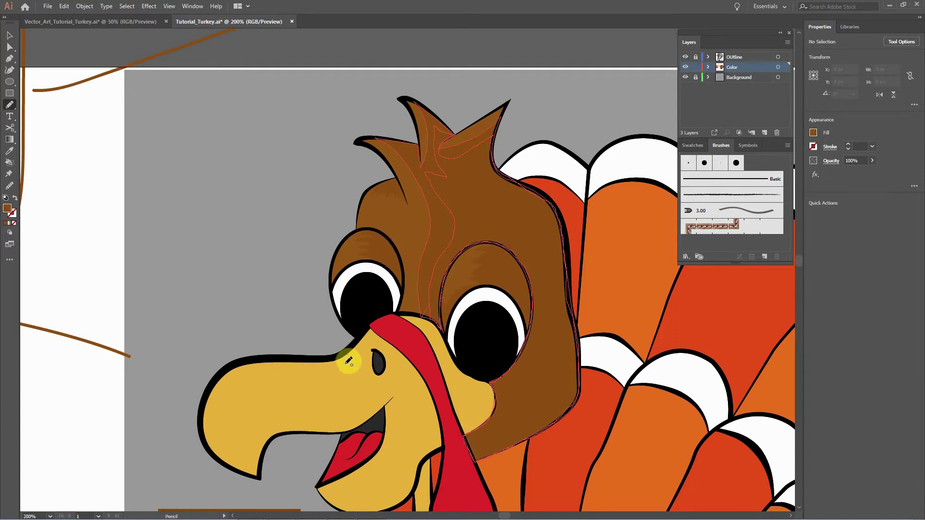
Fill the head shadow with the dark brown sampled from the square beside the turkey and deselect it.
{"action": "key", "text": "i"}
{"action": "mouse_move", "coordinate": [347, 371]}
{"action": "left_mouse_down"}
{"action": "mouse_move", "coordinate": [346, 380]}
{"action": "mouse_move", "coordinate": [404, 226]}
{"action": "left_mouse_up"}
{"action": "left_click", "coordinate": [294, 419]}
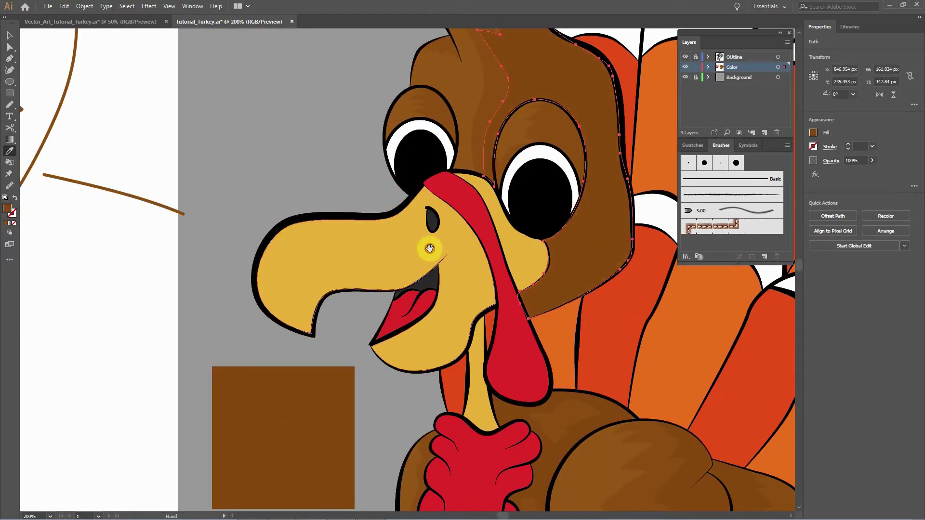
{"action": "left_click_drag", "start_coordinate": [429, 250], "coordinate": [365, 416]}
{"action": "key", "text": "v"}
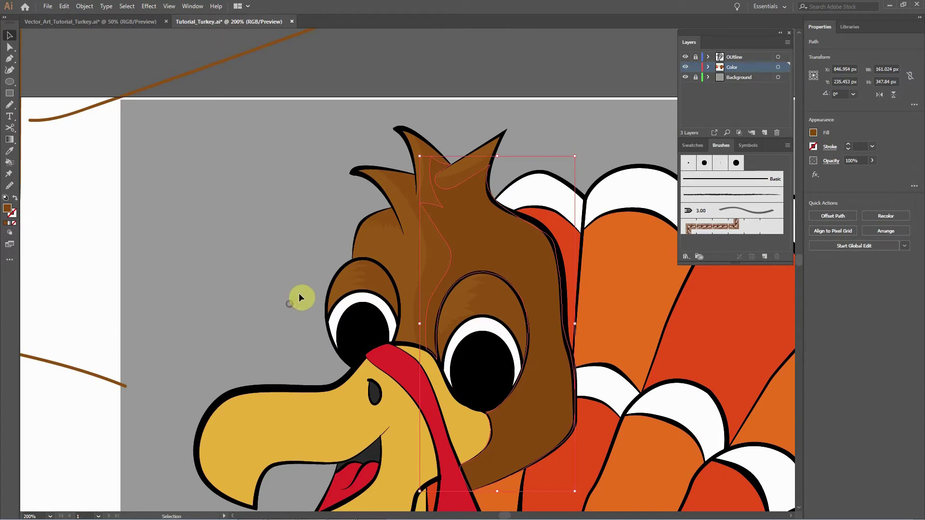
{"action": "left_click", "coordinate": [312, 325]}
Draw a Pencil shadow about 30 by 22 px on the front tuft feather and fill it with the head shadow's dark brown.
{"action": "left_click_drag", "start_coordinate": [310, 314], "coordinate": [330, 409]}
{"action": "key", "text": "n"}
{"action": "mouse_move", "coordinate": [438, 287]}
{"action": "left_mouse_down"}
{"action": "mouse_move", "coordinate": [436, 270]}
{"action": "mouse_move", "coordinate": [415, 264]}
{"action": "left_mouse_up"}
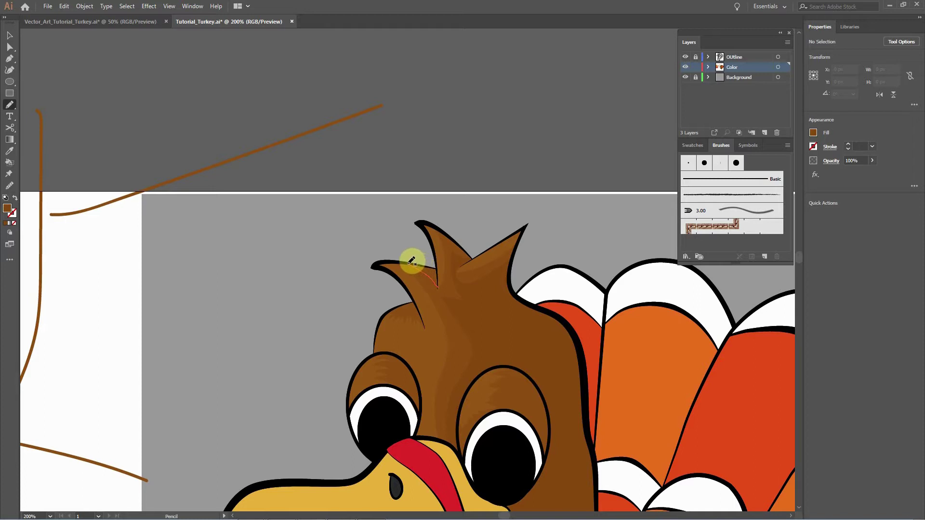
{"action": "left_click_drag", "start_coordinate": [437, 265], "coordinate": [439, 286]}
{"action": "key", "text": "i"}
{"action": "left_click", "coordinate": [494, 324]}
Draw a small dark brown Pencil shadow where the front tuft feather meets the forehead.
{"action": "key", "text": "n"}
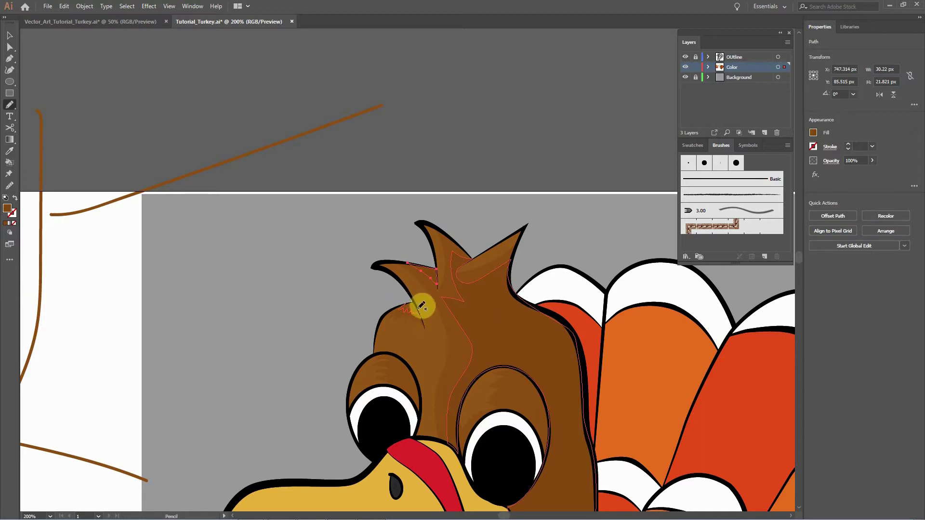
{"action": "left_click_drag", "start_coordinate": [411, 300], "coordinate": [420, 316]}
{"action": "key", "text": "i"}
{"action": "key", "text": "n"}
{"action": "left_click", "coordinate": [519, 170]}
Draw a jagged shadow about 29 by 61 px on the far eyelid and fill it with the head shadow's dark brown.
{"action": "left_click_drag", "start_coordinate": [483, 264], "coordinate": [510, 167]}
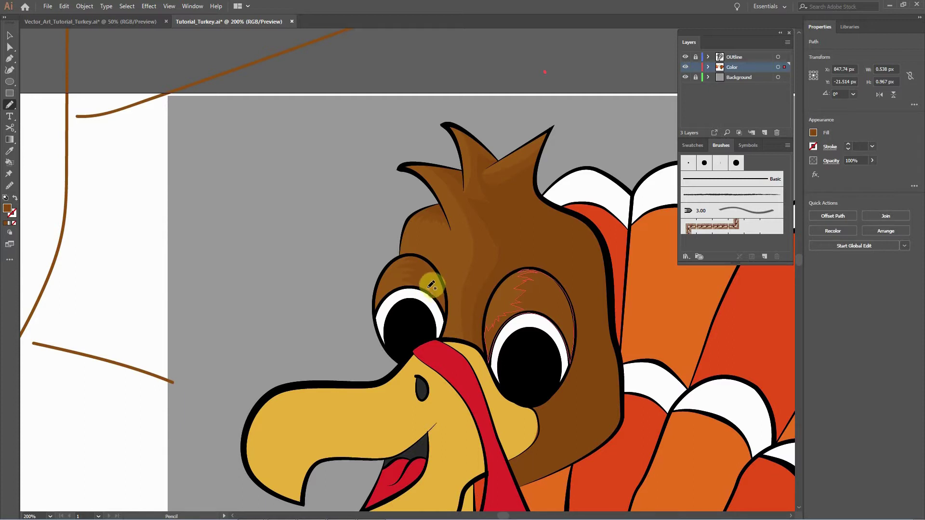
{"action": "mouse_move", "coordinate": [428, 273]}
{"action": "left_mouse_down"}
{"action": "mouse_move", "coordinate": [428, 256]}
{"action": "mouse_move", "coordinate": [450, 311]}
{"action": "mouse_move", "coordinate": [436, 297]}
{"action": "left_mouse_up"}
{"action": "key", "text": "i"}
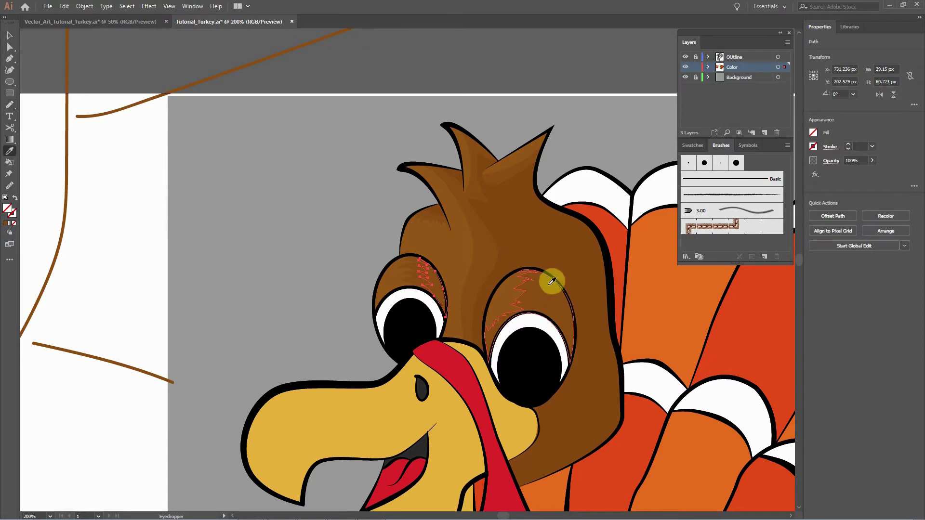
{"action": "left_click", "coordinate": [553, 251]}
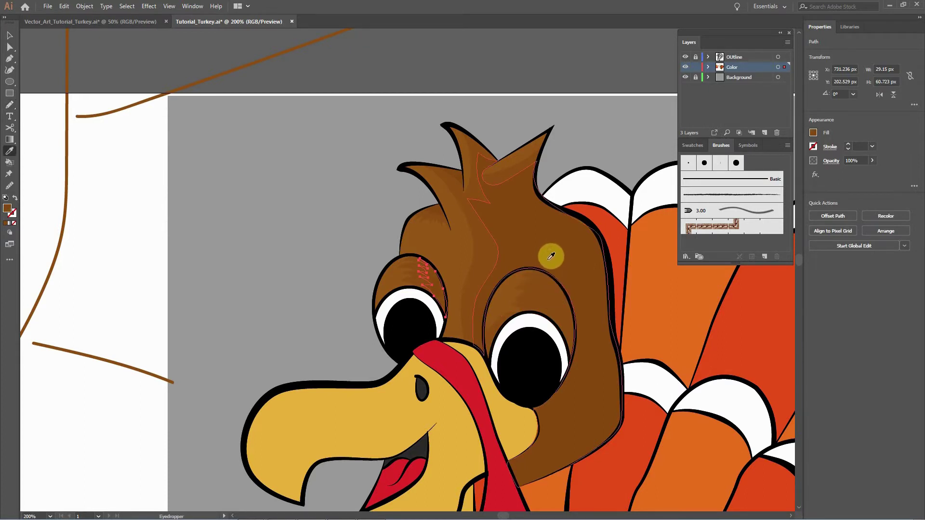
Draw a jagged shadow about 38 by 96 px on the near eyelid, fill it with the head's dark brown and deselect it.
{"action": "key", "text": "n"}
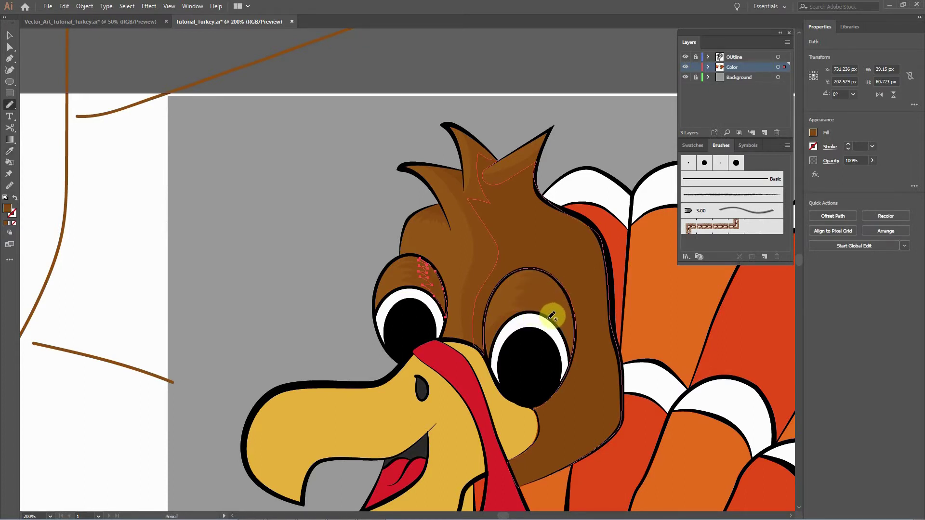
{"action": "mouse_move", "coordinate": [548, 317]}
{"action": "left_mouse_down"}
{"action": "mouse_move", "coordinate": [547, 273]}
{"action": "mouse_move", "coordinate": [574, 308]}
{"action": "mouse_move", "coordinate": [573, 361]}
{"action": "mouse_move", "coordinate": [566, 342]}
{"action": "left_mouse_up"}
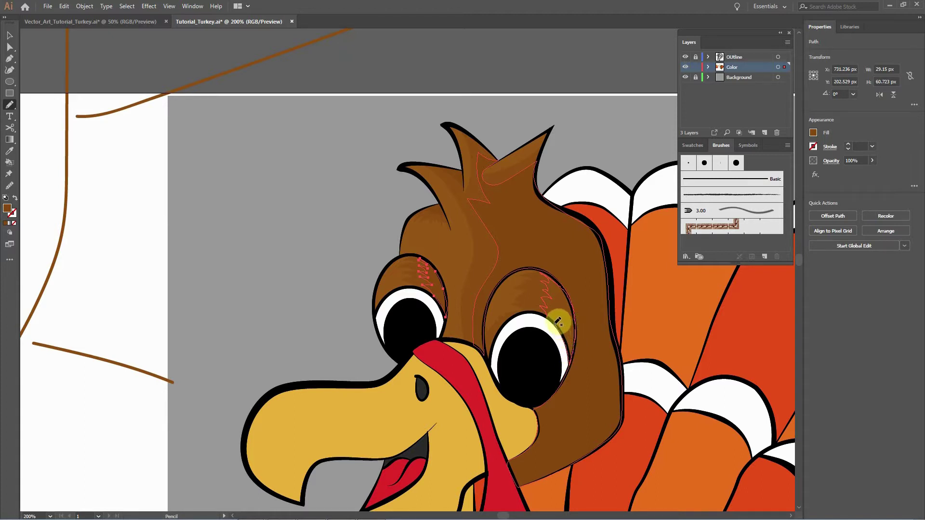
{"action": "left_click_drag", "start_coordinate": [552, 321], "coordinate": [549, 318]}
{"action": "key", "text": "i"}
{"action": "left_click", "coordinate": [530, 232]}
{"action": "key", "text": "v"}
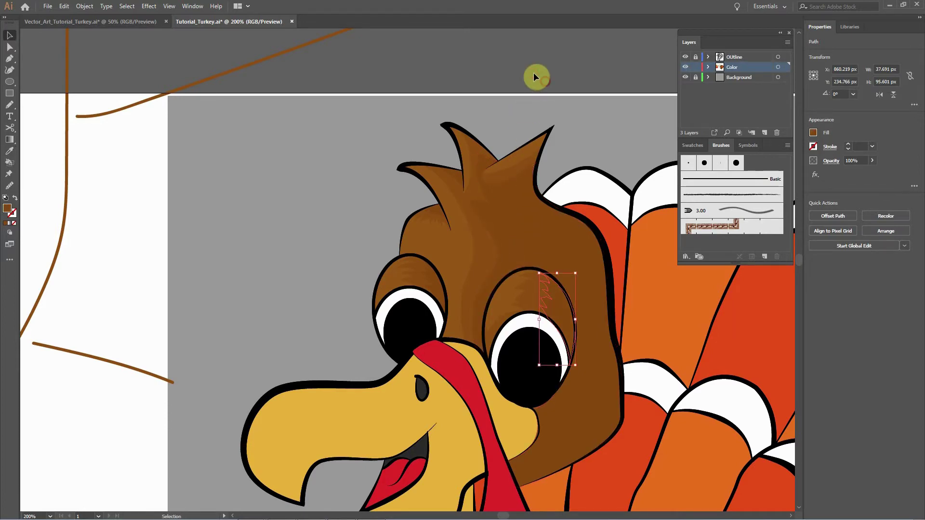
{"action": "left_click", "coordinate": [533, 77]}
Examine the brown shading across the whole turkey, including the head, body, wing and brown tail feathers.
{"action": "key", "text": "ctrl+minus"}
{"action": "key", "text": "ctrl+minus"}
{"action": "key", "text": "ctrl+minus"}
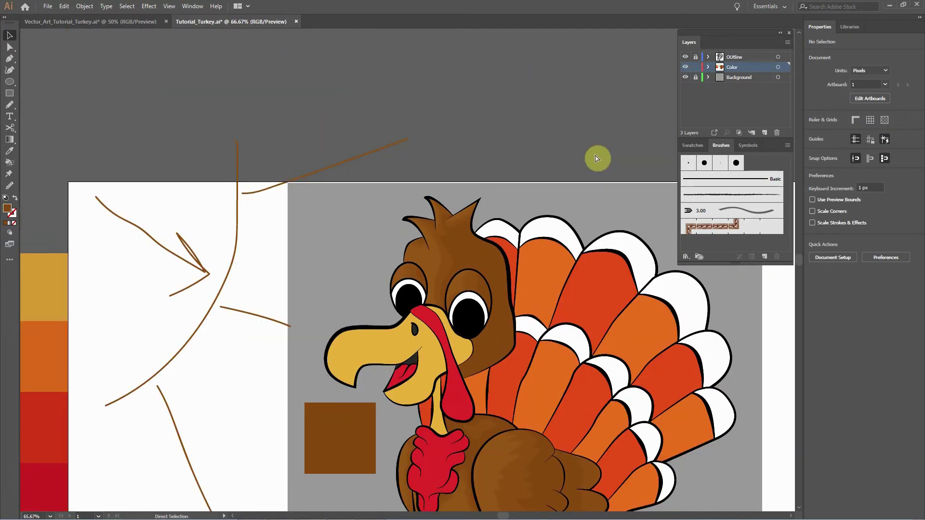
{"action": "key", "text": "ctrl+minus"}
{"action": "key", "text": "ctrl+plus"}
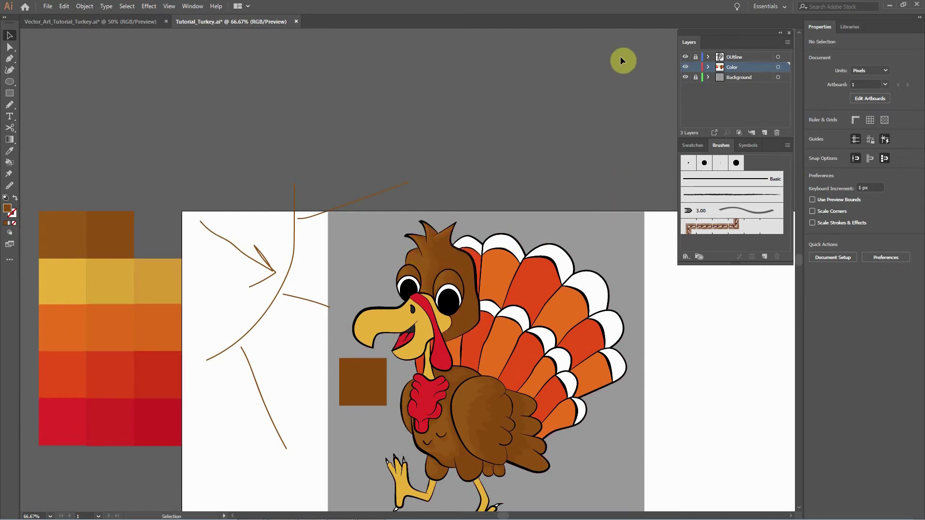
{"action": "left_click_drag", "start_coordinate": [592, 195], "coordinate": [584, 140]}
{"action": "left_click_drag", "start_coordinate": [616, 264], "coordinate": [551, 233]}
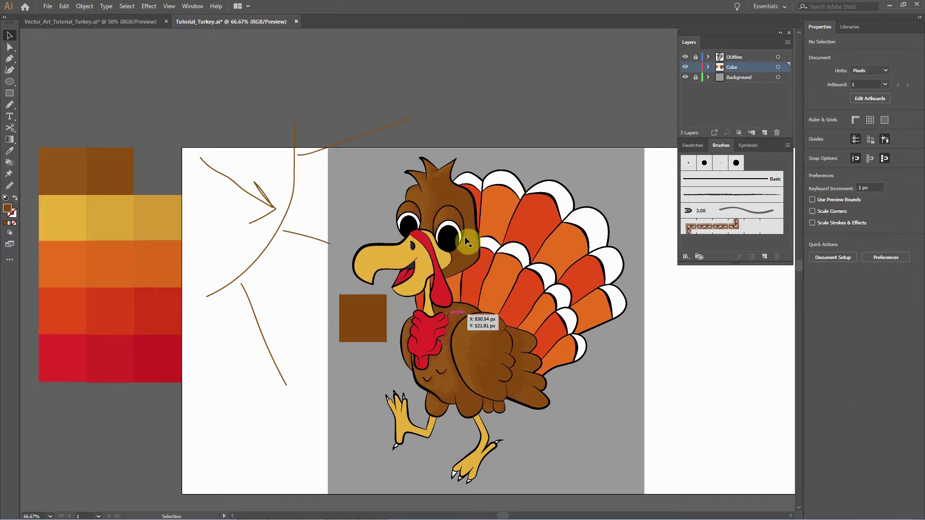
{"action": "left_click_drag", "start_coordinate": [440, 233], "coordinate": [454, 271]}
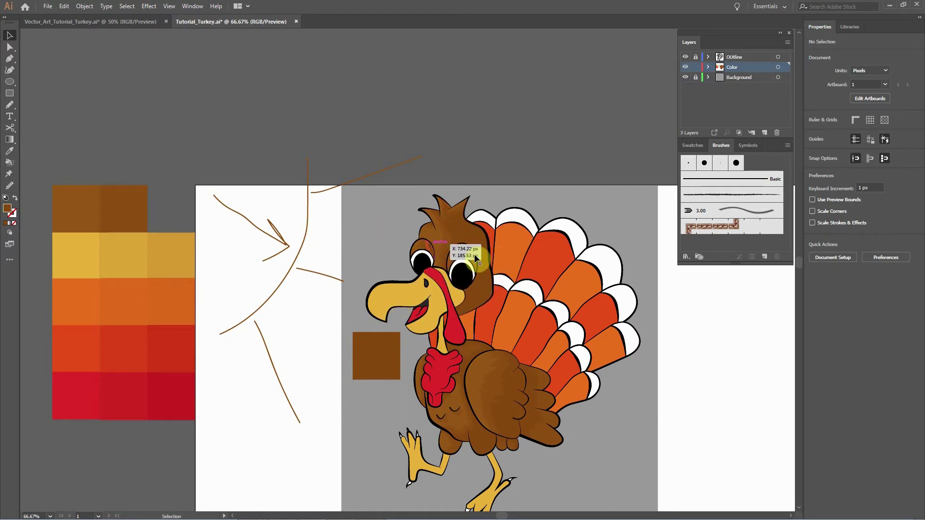
{"action": "left_click_drag", "start_coordinate": [612, 182], "coordinate": [584, 98]}
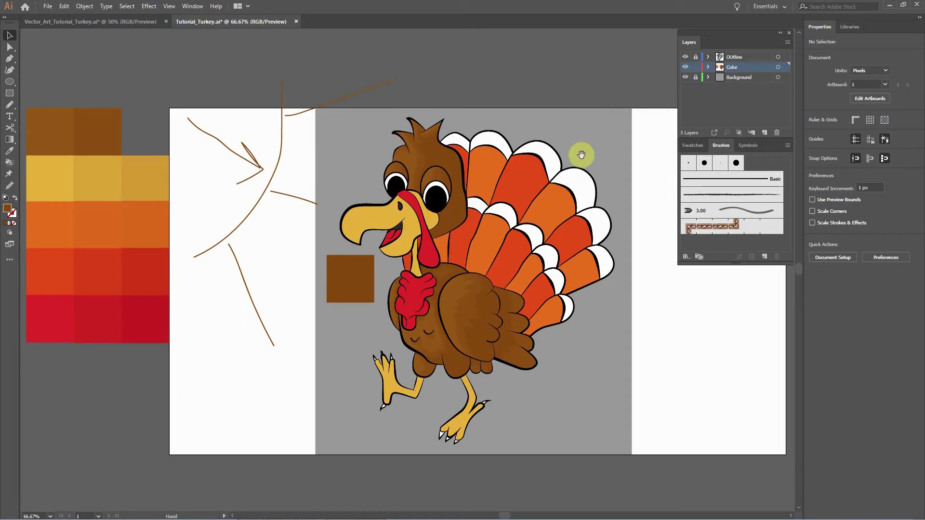
{"action": "left_click_drag", "start_coordinate": [580, 159], "coordinate": [600, 217]}
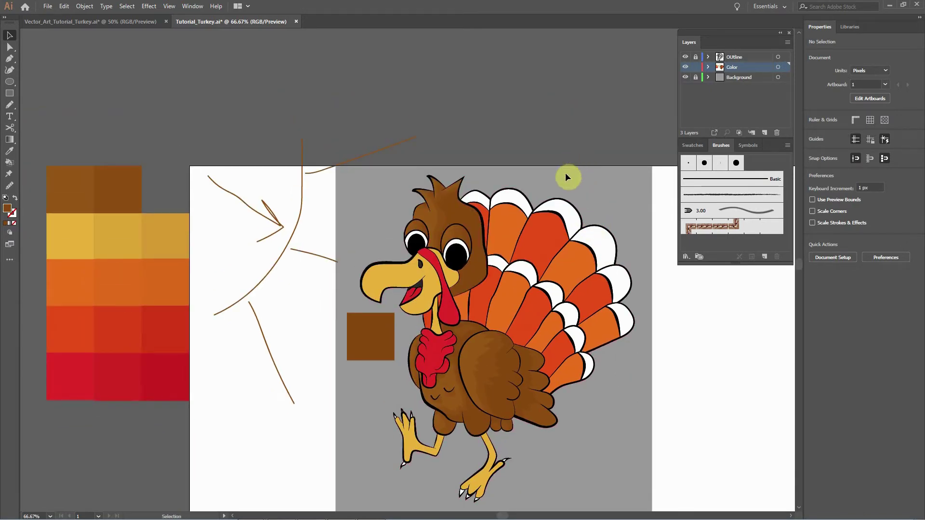
{"action": "key", "text": "ctrl+minus"}
{"action": "key", "text": "ctrl+plus"}
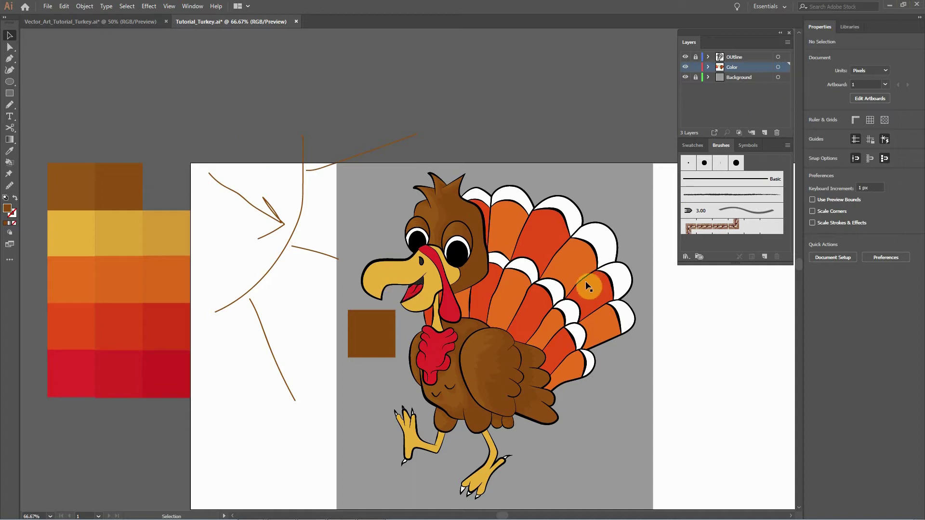
{"action": "scroll", "coordinate": [385, 391], "scroll_direction": "down", "scroll_amount": 2}
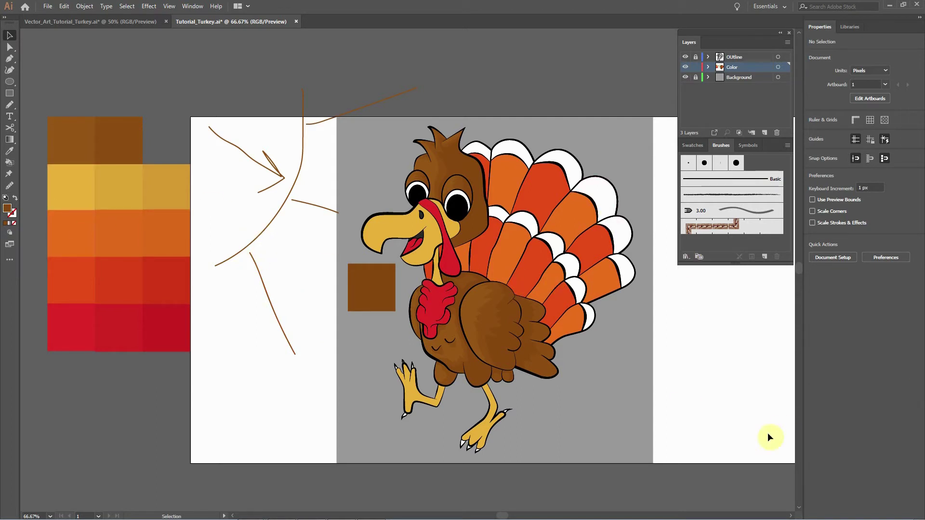
{"action": "scroll", "coordinate": [713, 443], "scroll_direction": "down", "scroll_amount": 1}
{"action": "scroll", "coordinate": [723, 404], "scroll_direction": "up", "scroll_amount": 1}
{"action": "scroll", "coordinate": [482, 298], "scroll_direction": "up", "scroll_amount": 2}
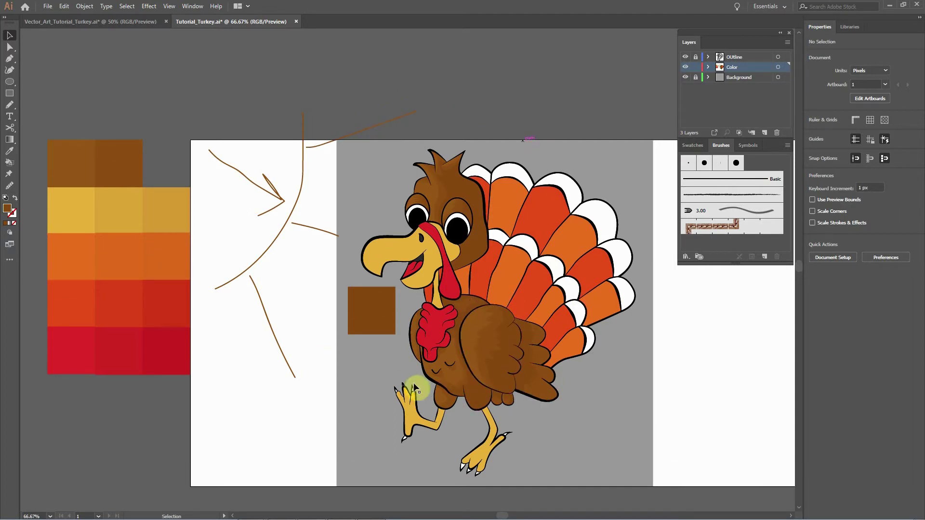
{"action": "scroll", "coordinate": [426, 136], "scroll_direction": "up", "scroll_amount": 4}
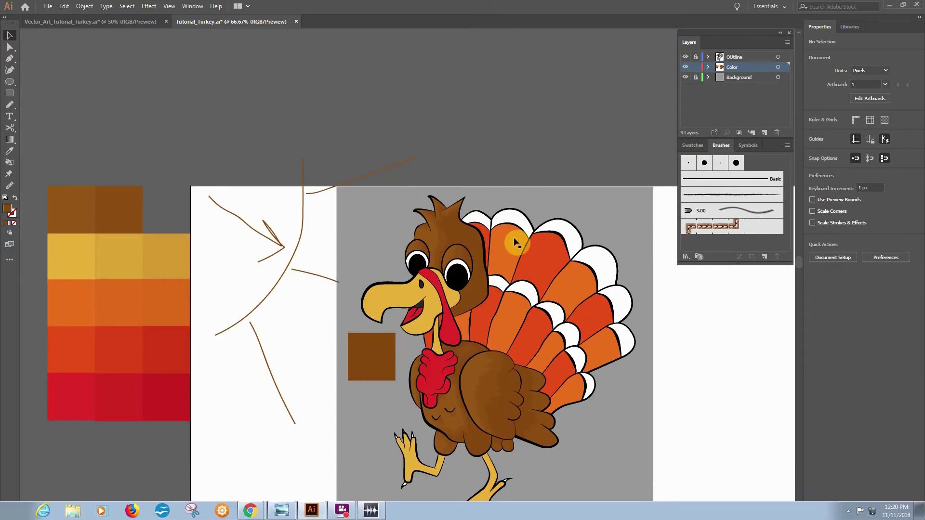
{"action": "scroll", "coordinate": [513, 306], "scroll_direction": "down", "scroll_amount": 6}
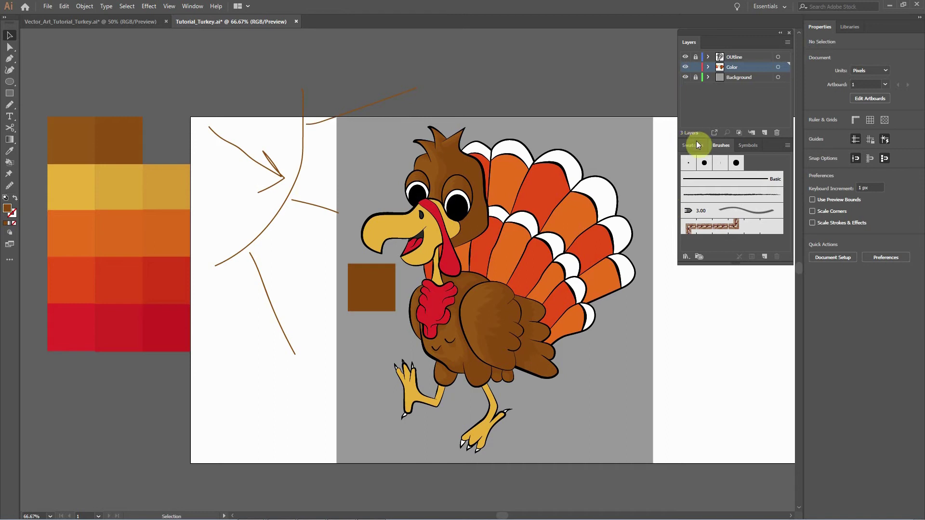
{"action": "left_click_drag", "start_coordinate": [619, 295], "coordinate": [609, 324]}
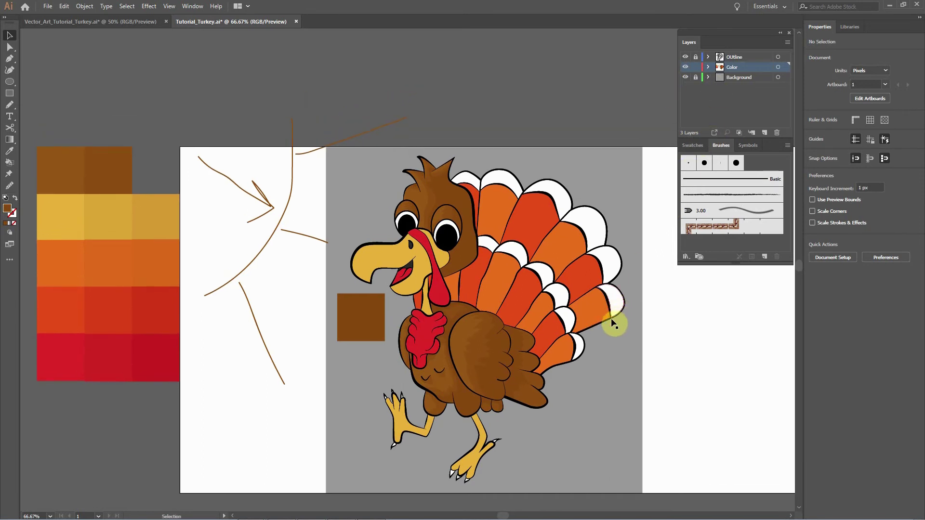
{"action": "key", "text": "ctrl+plus"}
{"action": "left_click_drag", "start_coordinate": [637, 313], "coordinate": [601, 258]}
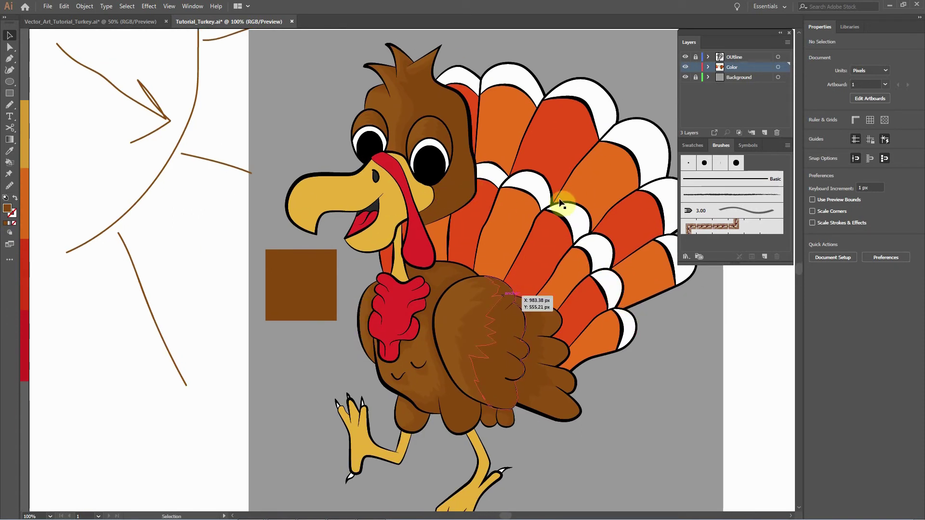
{"action": "left_click_drag", "start_coordinate": [532, 336], "coordinate": [538, 312]}
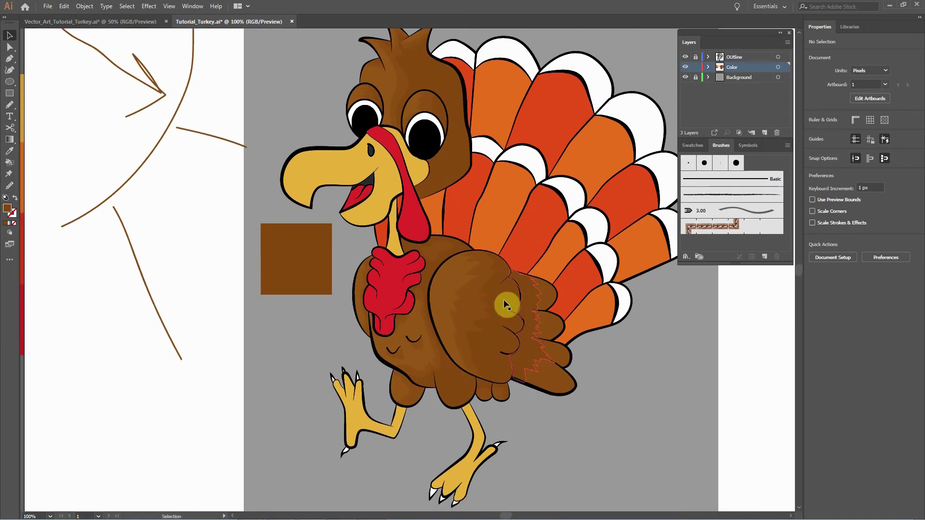
{"action": "left_click_drag", "start_coordinate": [626, 302], "coordinate": [621, 322]}
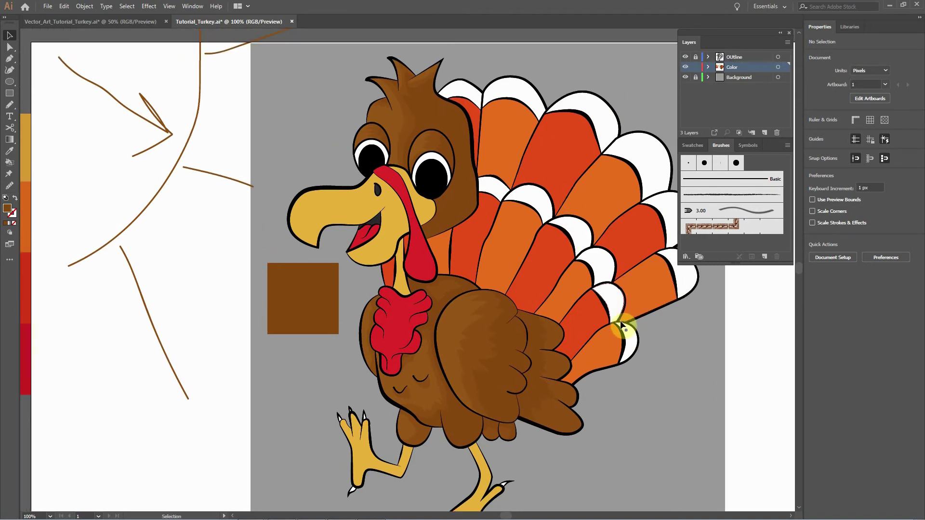
{"action": "key", "text": "ctrl+minus"}
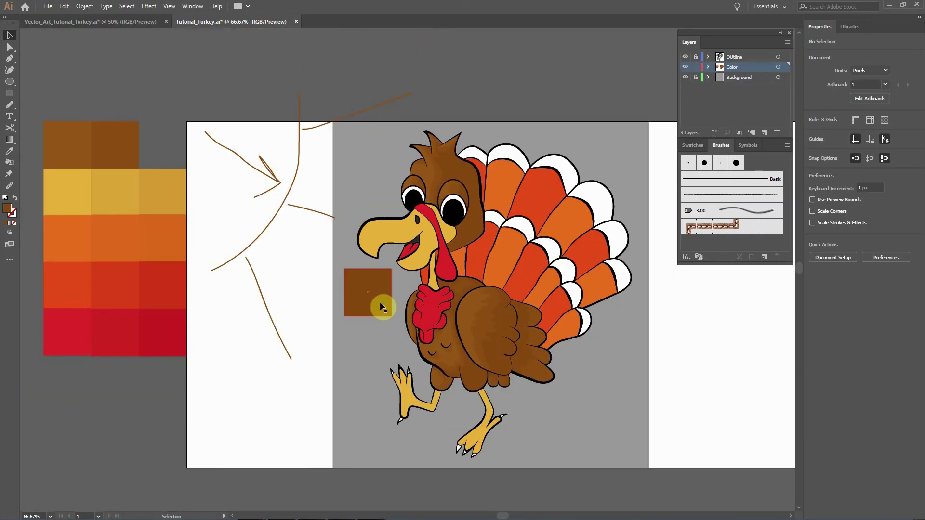
Return the dark brown square to the palette and place the medium yellow square beside the turkey.
{"action": "left_click_drag", "start_coordinate": [380, 302], "coordinate": [171, 162]}
{"action": "left_click_drag", "start_coordinate": [478, 165], "coordinate": [499, 189]}
{"action": "left_click_drag", "start_coordinate": [136, 217], "coordinate": [390, 326]}
Draw a medium yellow Pencil shadow on the beak and deselect it.
{"action": "scroll", "coordinate": [424, 328], "scroll_direction": "up", "scroll_amount": 3}
{"action": "left_click", "coordinate": [434, 302]}
{"action": "mouse_move", "coordinate": [434, 301]}
{"action": "left_mouse_down"}
{"action": "mouse_move", "coordinate": [512, 250]}
{"action": "mouse_move", "coordinate": [412, 396]}
{"action": "left_mouse_up"}
{"action": "key", "text": "n"}
{"action": "mouse_move", "coordinate": [313, 287]}
{"action": "left_mouse_down"}
{"action": "mouse_move", "coordinate": [365, 215]}
{"action": "mouse_move", "coordinate": [446, 159]}
{"action": "mouse_move", "coordinate": [463, 160]}
{"action": "mouse_move", "coordinate": [507, 216]}
{"action": "mouse_move", "coordinate": [515, 263]}
{"action": "mouse_move", "coordinate": [466, 323]}
{"action": "mouse_move", "coordinate": [431, 329]}
{"action": "mouse_move", "coordinate": [391, 305]}
{"action": "mouse_move", "coordinate": [458, 251]}
{"action": "mouse_move", "coordinate": [456, 223]}
{"action": "mouse_move", "coordinate": [408, 248]}
{"action": "mouse_move", "coordinate": [371, 246]}
{"action": "mouse_move", "coordinate": [313, 286]}
{"action": "left_mouse_up"}
{"action": "left_click", "coordinate": [411, 337], "text": "ctrl"}
{"action": "left_click_drag", "start_coordinate": [491, 139], "coordinate": [443, 169]}
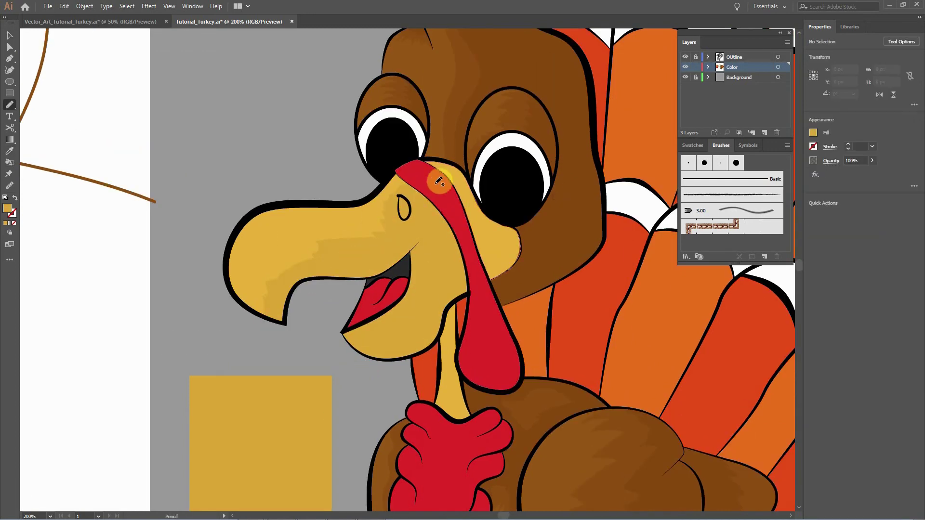
Reshape the beak shadow at the upper edge of the mouth by moving an anchor point slightly up and right.
{"action": "key", "text": "a"}
{"action": "left_click", "coordinate": [435, 277]}
{"action": "left_click_drag", "start_coordinate": [375, 281], "coordinate": [381, 277]}
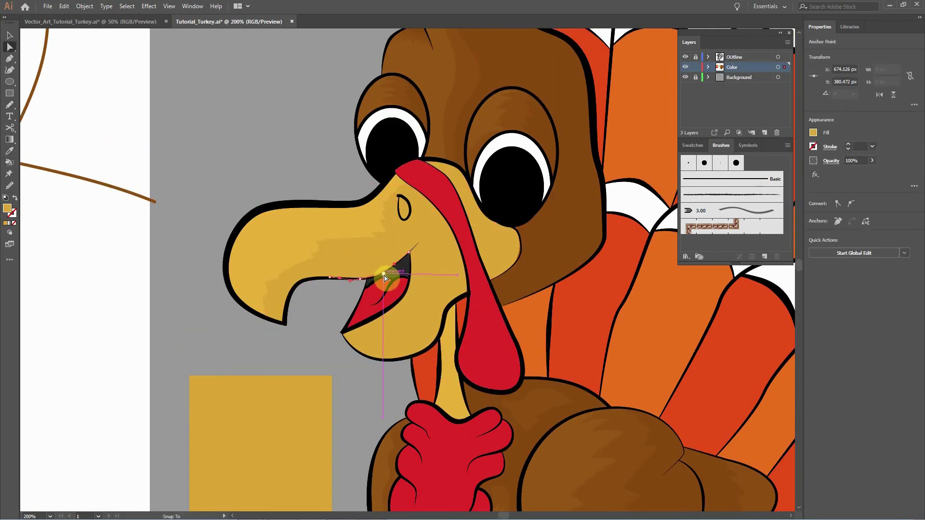
{"action": "left_click", "coordinate": [470, 293]}
{"action": "left_click", "coordinate": [340, 164]}
Draw Pencil shadows on the neck and raised foot in the medium yellow sampled from the square, then deselect them.
{"action": "key", "text": "n"}
{"action": "left_click_drag", "start_coordinate": [465, 384], "coordinate": [439, 289]}
{"action": "mouse_move", "coordinate": [413, 243]}
{"action": "left_mouse_down"}
{"action": "mouse_move", "coordinate": [411, 316]}
{"action": "mouse_move", "coordinate": [440, 314]}
{"action": "mouse_move", "coordinate": [424, 206]}
{"action": "left_mouse_up"}
{"action": "scroll", "coordinate": [337, 313], "scroll_direction": "down", "scroll_amount": 5}
{"action": "mouse_move", "coordinate": [311, 393]}
{"action": "left_mouse_down"}
{"action": "mouse_move", "coordinate": [317, 297]}
{"action": "mouse_move", "coordinate": [335, 294]}
{"action": "mouse_move", "coordinate": [377, 368]}
{"action": "mouse_move", "coordinate": [413, 320]}
{"action": "mouse_move", "coordinate": [410, 390]}
{"action": "mouse_move", "coordinate": [312, 394]}
{"action": "left_mouse_up"}
{"action": "key", "text": "i"}
{"action": "left_click", "coordinate": [270, 102]}
{"action": "key", "text": "v"}
{"action": "left_click", "coordinate": [490, 357]}
Draw a medium yellow Pencil shadow on the planted foot and select it for anchor editing.
{"action": "left_click_drag", "start_coordinate": [490, 357], "coordinate": [411, 286]}
{"action": "key", "text": "n"}
{"action": "mouse_move", "coordinate": [479, 418]}
{"action": "left_mouse_down"}
{"action": "mouse_move", "coordinate": [454, 417]}
{"action": "mouse_move", "coordinate": [458, 380]}
{"action": "mouse_move", "coordinate": [495, 319]}
{"action": "mouse_move", "coordinate": [471, 276]}
{"action": "mouse_move", "coordinate": [478, 253]}
{"action": "mouse_move", "coordinate": [500, 292]}
{"action": "mouse_move", "coordinate": [504, 338]}
{"action": "mouse_move", "coordinate": [524, 336]}
{"action": "mouse_move", "coordinate": [453, 445]}
{"action": "left_mouse_up"}
{"action": "key", "text": "v"}
{"action": "key", "text": "a"}
{"action": "left_click", "coordinate": [458, 449]}
Return the medium yellow square to the palette and place the darkest yellow square beside the turkey.
{"action": "left_click_drag", "start_coordinate": [499, 219], "coordinate": [496, 281]}
{"action": "key", "text": "ctrl+minus"}
{"action": "key", "text": "ctrl+minus"}
{"action": "left_click_drag", "start_coordinate": [465, 190], "coordinate": [487, 357]}
{"action": "key", "text": "ctrl+minus"}
{"action": "left_click_drag", "start_coordinate": [409, 397], "coordinate": [155, 291]}
{"action": "mouse_move", "coordinate": [204, 291]}
{"action": "left_mouse_down"}
{"action": "mouse_move", "coordinate": [416, 409]}
{"action": "mouse_move", "coordinate": [411, 393]}
{"action": "left_mouse_up"}
{"action": "key", "text": "ctrl+plus"}
{"action": "left_click_drag", "start_coordinate": [538, 296], "coordinate": [466, 369]}
{"action": "key", "text": "ctrl+shift+a"}
Draw deeper shadows on the beak's underside and beside the near eye, filled with the darkest yellow sampled from the square.
{"action": "key", "text": "ctrl+plus"}
{"action": "key", "text": "ctrl+plus"}
{"action": "key", "text": "n"}
{"action": "mouse_move", "coordinate": [330, 246]}
{"action": "left_mouse_down"}
{"action": "mouse_move", "coordinate": [371, 215]}
{"action": "mouse_move", "coordinate": [415, 160]}
{"action": "mouse_move", "coordinate": [460, 212]}
{"action": "mouse_move", "coordinate": [470, 256]}
{"action": "mouse_move", "coordinate": [441, 296]}
{"action": "mouse_move", "coordinate": [400, 327]}
{"action": "mouse_move", "coordinate": [433, 273]}
{"action": "mouse_move", "coordinate": [430, 222]}
{"action": "mouse_move", "coordinate": [409, 222]}
{"action": "mouse_move", "coordinate": [372, 246]}
{"action": "mouse_move", "coordinate": [330, 246]}
{"action": "left_mouse_up"}
{"action": "mouse_move", "coordinate": [443, 131]}
{"action": "left_mouse_down"}
{"action": "mouse_move", "coordinate": [498, 220]}
{"action": "mouse_move", "coordinate": [523, 219]}
{"action": "mouse_move", "coordinate": [444, 131]}
{"action": "left_mouse_up"}
{"action": "key", "text": "i"}
{"action": "left_click", "coordinate": [293, 389]}
{"action": "key", "text": "v"}
{"action": "key", "text": "ctrl+shift+a"}
Draw a deeper shadow on the neck, fill it with the dark yellow sampled from the beak and deselect it.
{"action": "left_click_drag", "start_coordinate": [443, 299], "coordinate": [440, 253]}
{"action": "key", "text": "n"}
{"action": "mouse_move", "coordinate": [439, 254]}
{"action": "left_mouse_down"}
{"action": "mouse_move", "coordinate": [462, 305]}
{"action": "mouse_move", "coordinate": [456, 223]}
{"action": "mouse_move", "coordinate": [439, 255]}
{"action": "left_mouse_up"}
{"action": "key", "text": "i"}
{"action": "left_click", "coordinate": [422, 214]}
{"action": "key", "text": "v"}
{"action": "key", "text": "ctrl+shift+a"}
Draw darkest yellow Pencil shadows on the raised foot and its leg, then deselect them.
{"action": "mouse_move", "coordinate": [427, 304]}
{"action": "left_mouse_down"}
{"action": "mouse_move", "coordinate": [392, 233]}
{"action": "mouse_move", "coordinate": [404, 2]}
{"action": "left_mouse_up"}
{"action": "key", "text": "n"}
{"action": "mouse_move", "coordinate": [331, 403]}
{"action": "left_mouse_down"}
{"action": "mouse_move", "coordinate": [359, 322]}
{"action": "mouse_move", "coordinate": [371, 382]}
{"action": "mouse_move", "coordinate": [331, 404]}
{"action": "left_mouse_up"}
{"action": "mouse_move", "coordinate": [410, 393]}
{"action": "left_mouse_down"}
{"action": "mouse_move", "coordinate": [447, 335]}
{"action": "mouse_move", "coordinate": [413, 394]}
{"action": "left_mouse_up"}
{"action": "key", "text": "v"}
{"action": "left_click", "coordinate": [516, 399]}
Draw a darkest yellow Pencil shadow on the planted foot and deselect it.
{"action": "left_click_drag", "start_coordinate": [465, 345], "coordinate": [381, 239]}
{"action": "key", "text": "n"}
{"action": "mouse_move", "coordinate": [490, 398]}
{"action": "left_mouse_down"}
{"action": "mouse_move", "coordinate": [498, 337]}
{"action": "mouse_move", "coordinate": [479, 228]}
{"action": "mouse_move", "coordinate": [522, 268]}
{"action": "mouse_move", "coordinate": [510, 326]}
{"action": "mouse_move", "coordinate": [542, 321]}
{"action": "mouse_move", "coordinate": [482, 412]}
{"action": "left_mouse_up"}
{"action": "key", "text": "v"}
{"action": "left_click", "coordinate": [431, 196]}
Return the darkest yellow square to the palette and place a darker red square beside the turkey.
{"action": "left_click_drag", "start_coordinate": [438, 153], "coordinate": [405, 400]}
{"action": "key", "text": "ctrl+minus"}
{"action": "key", "text": "ctrl+minus"}
{"action": "left_click_drag", "start_coordinate": [405, 313], "coordinate": [459, 302]}
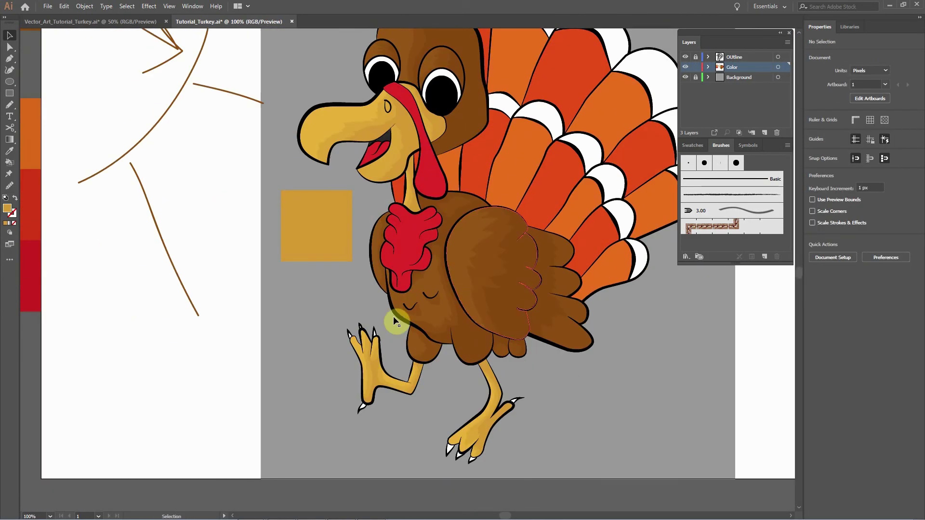
{"action": "left_click_drag", "start_coordinate": [343, 297], "coordinate": [369, 398]}
{"action": "key", "text": "ctrl+minus"}
{"action": "left_click_drag", "start_coordinate": [366, 319], "coordinate": [159, 210]}
{"action": "left_click_drag", "start_coordinate": [148, 353], "coordinate": [355, 320]}
Draw a darker red Pencil shadow on the tongue and deselect it.
{"action": "key", "text": "ctrl+plus"}
{"action": "key", "text": "ctrl+plus"}
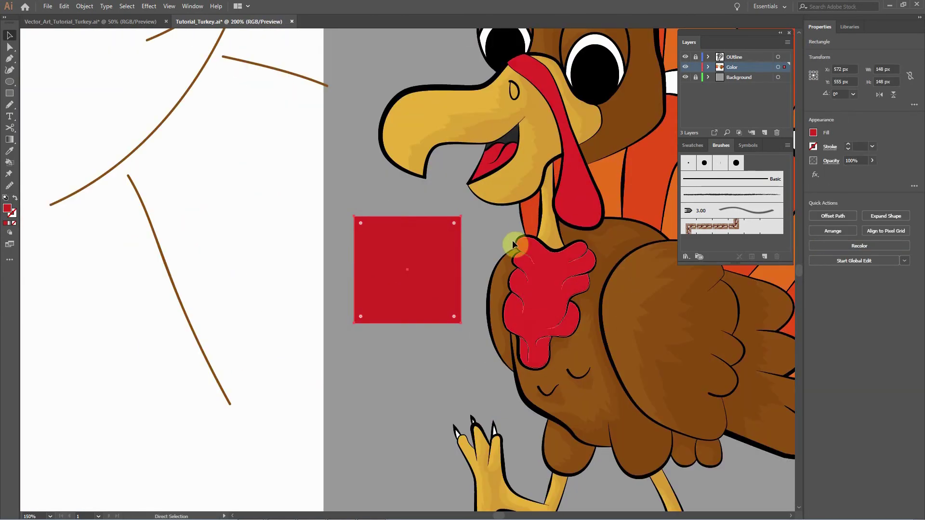
{"action": "key", "text": "ctrl+plus"}
{"action": "left_click_drag", "start_coordinate": [522, 216], "coordinate": [452, 267]}
{"action": "left_click", "coordinate": [452, 268]}
{"action": "key", "text": "n"}
{"action": "left_click_drag", "start_coordinate": [485, 163], "coordinate": [456, 227]}
{"action": "mouse_move", "coordinate": [409, 231]}
{"action": "left_mouse_down"}
{"action": "mouse_move", "coordinate": [427, 217]}
{"action": "mouse_move", "coordinate": [423, 245]}
{"action": "mouse_move", "coordinate": [400, 265]}
{"action": "mouse_move", "coordinate": [446, 218]}
{"action": "mouse_move", "coordinate": [455, 228]}
{"action": "mouse_move", "coordinate": [405, 278]}
{"action": "left_mouse_up"}
{"action": "key", "text": "i"}
{"action": "key", "text": "n"}
{"action": "key", "text": "i"}
{"action": "key", "text": "ctrl+shift+a"}
Draw a shadow along the red snood hanging over the beak, fill it with the square's darker red and deselect it.
{"action": "left_click_drag", "start_coordinate": [452, 359], "coordinate": [410, 395]}
{"action": "key", "text": "n"}
{"action": "mouse_move", "coordinate": [416, 139]}
{"action": "left_mouse_down"}
{"action": "mouse_move", "coordinate": [475, 207]}
{"action": "mouse_move", "coordinate": [479, 343]}
{"action": "mouse_move", "coordinate": [520, 306]}
{"action": "mouse_move", "coordinate": [442, 137]}
{"action": "mouse_move", "coordinate": [415, 136]}
{"action": "left_mouse_up"}
{"action": "key", "text": "i"}
{"action": "left_click", "coordinate": [300, 375]}
{"action": "key", "text": "v"}
{"action": "left_click", "coordinate": [389, 363]}
Draw a Pencil shadow on a front fold of the neck wattle and fill it with the square's darker red.
{"action": "key", "text": "ctrl+plus"}
{"action": "left_click_drag", "start_coordinate": [448, 435], "coordinate": [435, 260]}
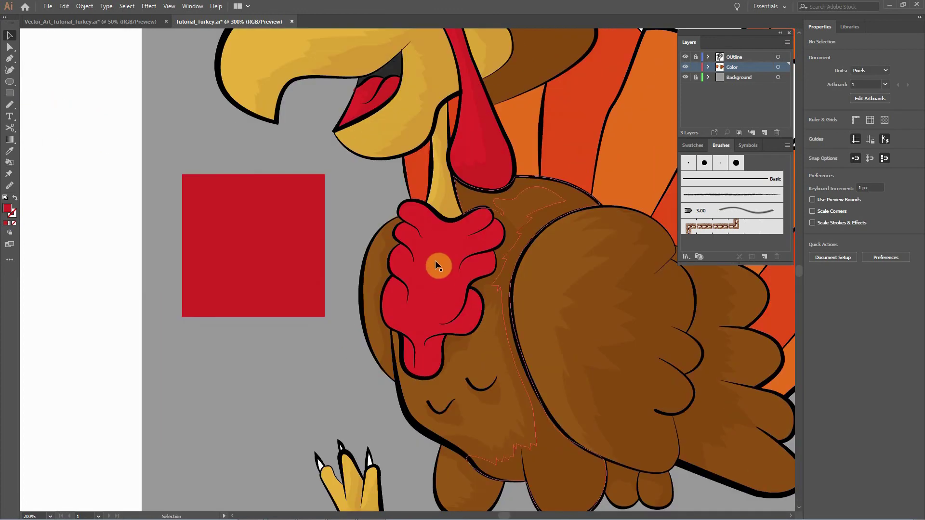
{"action": "key", "text": "ctrl+plus"}
{"action": "key", "text": "n"}
{"action": "mouse_move", "coordinate": [449, 331]}
{"action": "left_mouse_down"}
{"action": "mouse_move", "coordinate": [455, 286]}
{"action": "mouse_move", "coordinate": [443, 313]}
{"action": "mouse_move", "coordinate": [426, 265]}
{"action": "mouse_move", "coordinate": [447, 217]}
{"action": "mouse_move", "coordinate": [512, 183]}
{"action": "mouse_move", "coordinate": [554, 182]}
{"action": "mouse_move", "coordinate": [575, 221]}
{"action": "mouse_move", "coordinate": [520, 175]}
{"action": "mouse_move", "coordinate": [438, 161]}
{"action": "mouse_move", "coordinate": [434, 190]}
{"action": "left_mouse_up"}
{"action": "key", "text": "i"}
{"action": "left_click", "coordinate": [299, 273]}
Draw a shadow about 58 by 77 px across the wattle's upper front folds and fill it with the square's darker red.
{"action": "key", "text": "n"}
{"action": "mouse_move", "coordinate": [445, 226]}
{"action": "left_mouse_down"}
{"action": "mouse_move", "coordinate": [456, 233]}
{"action": "mouse_move", "coordinate": [450, 236]}
{"action": "left_mouse_up"}
{"action": "left_click_drag", "start_coordinate": [474, 208], "coordinate": [454, 155]}
{"action": "left_click_drag", "start_coordinate": [457, 258], "coordinate": [423, 239]}
{"action": "key", "text": "i"}
{"action": "left_click", "coordinate": [313, 231]}
{"action": "key", "text": "v"}
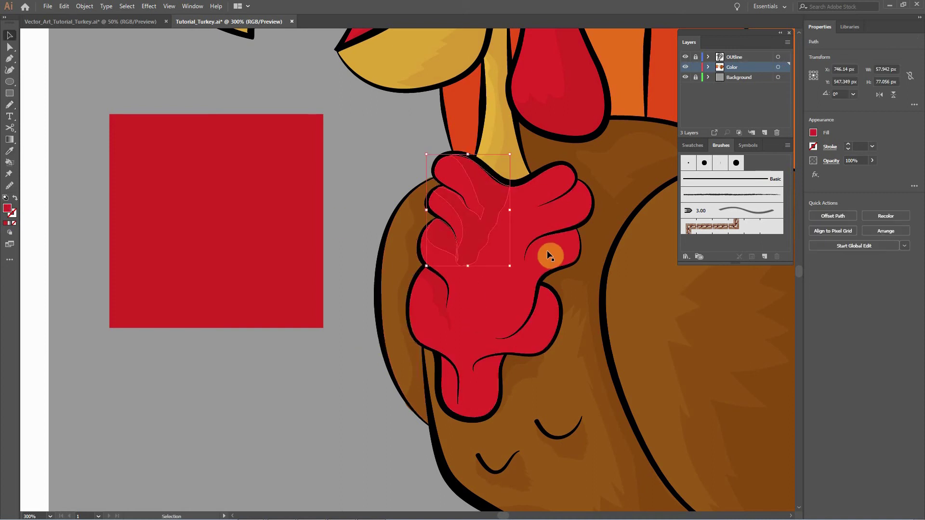
Draw Pencil shadows on the wattle's upper back folds, including one about 38 by 31 px, and fill them with the square's darker red.
{"action": "left_click", "coordinate": [547, 256]}
{"action": "key", "text": "n"}
{"action": "mouse_move", "coordinate": [545, 200]}
{"action": "left_mouse_down"}
{"action": "mouse_move", "coordinate": [513, 186]}
{"action": "mouse_move", "coordinate": [509, 195]}
{"action": "mouse_move", "coordinate": [549, 192]}
{"action": "mouse_move", "coordinate": [556, 178]}
{"action": "mouse_move", "coordinate": [578, 171]}
{"action": "mouse_move", "coordinate": [539, 207]}
{"action": "left_mouse_up"}
{"action": "mouse_move", "coordinate": [558, 233]}
{"action": "left_mouse_down"}
{"action": "mouse_move", "coordinate": [584, 221]}
{"action": "mouse_move", "coordinate": [559, 234]}
{"action": "left_mouse_up"}
{"action": "key", "text": "i"}
{"action": "left_click", "coordinate": [313, 231]}
{"action": "key", "text": "v"}
Draw a shadow on the wattle's lower back lobe and fill it with the square's darker red.
{"action": "key", "text": "n"}
{"action": "left_click_drag", "start_coordinate": [548, 165], "coordinate": [541, 170]}
{"action": "left_click_drag", "start_coordinate": [545, 204], "coordinate": [538, 206]}
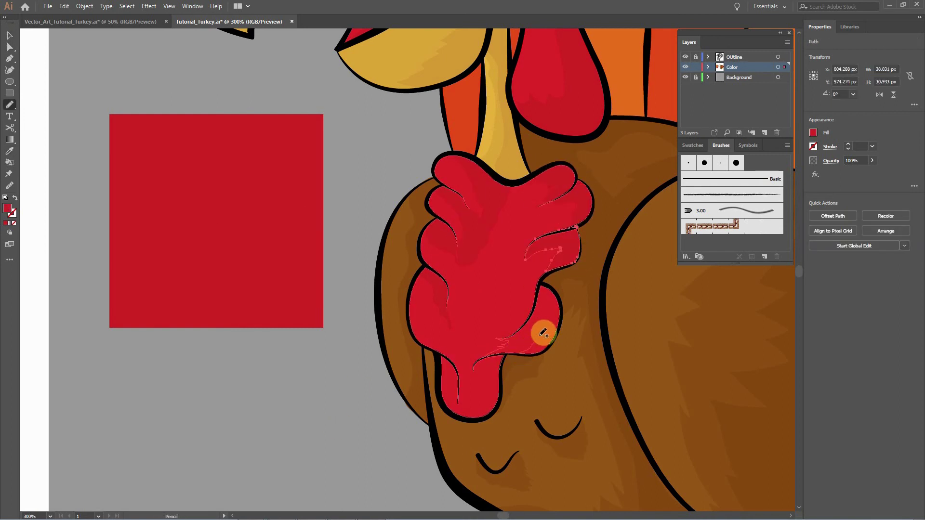
{"action": "left_click_drag", "start_coordinate": [534, 308], "coordinate": [538, 285]}
{"action": "key", "text": "i"}
{"action": "left_click", "coordinate": [487, 256]}
{"action": "left_click", "coordinate": [341, 315]}
Shade the wattle's hanging bottom tip with the darker red and deselect it.
{"action": "key", "text": "n"}
{"action": "key", "text": "v"}
{"action": "left_click", "coordinate": [351, 403]}
{"action": "mouse_move", "coordinate": [482, 313]}
{"action": "left_mouse_down"}
{"action": "mouse_move", "coordinate": [470, 347]}
{"action": "mouse_move", "coordinate": [448, 300]}
{"action": "mouse_move", "coordinate": [466, 359]}
{"action": "mouse_move", "coordinate": [509, 314]}
{"action": "mouse_move", "coordinate": [482, 313]}
{"action": "left_mouse_up"}
{"action": "key", "text": "v"}
{"action": "left_click", "coordinate": [376, 297]}
{"action": "left_click_drag", "start_coordinate": [375, 297], "coordinate": [351, 387]}
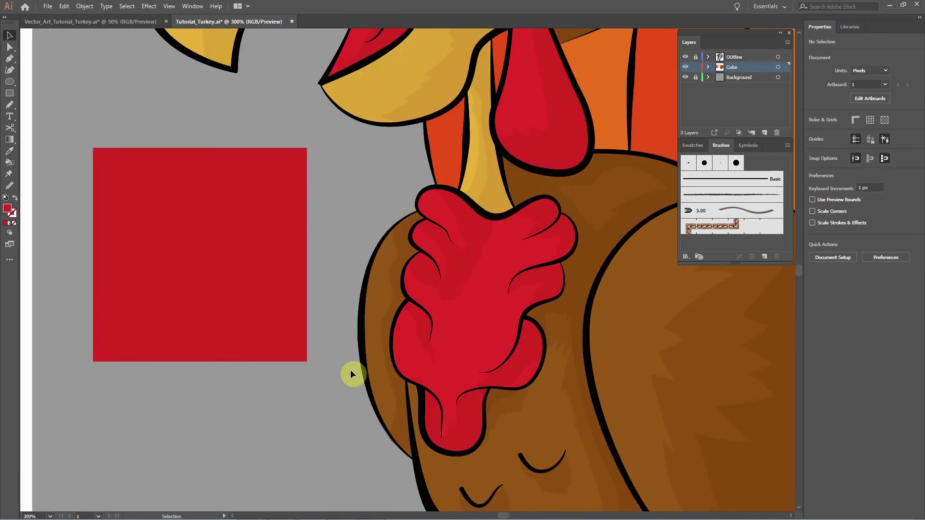
Draw another shadow across the wattle's front folds and fill it with the square's darker red.
{"action": "key", "text": "ctrl+minus"}
{"action": "key", "text": "ctrl+minus"}
{"action": "key", "text": "ctrl+minus"}
{"action": "key", "text": "ctrl+minus"}
{"action": "key", "text": "ctrl+equal"}
{"action": "key", "text": "ctrl+equal"}
{"action": "key", "text": "ctrl+equal"}
{"action": "key", "text": "ctrl+equal"}
{"action": "key", "text": "n"}
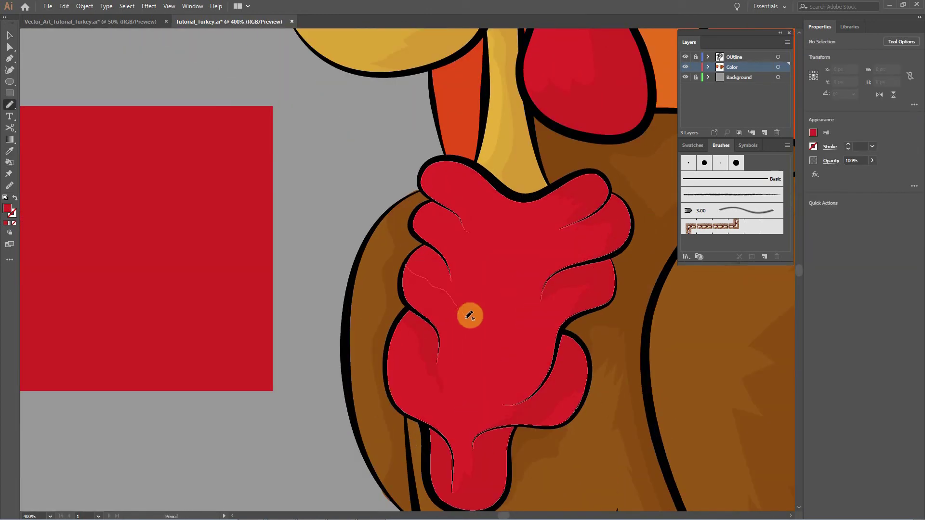
{"action": "mouse_move", "coordinate": [415, 211]}
{"action": "left_mouse_down"}
{"action": "mouse_move", "coordinate": [442, 223]}
{"action": "mouse_move", "coordinate": [415, 212]}
{"action": "left_mouse_up"}
{"action": "key", "text": "i"}
{"action": "left_click", "coordinate": [256, 303]}
{"action": "key", "text": "v"}
{"action": "left_click", "coordinate": [466, 184]}
{"action": "key", "text": "n"}
{"action": "mouse_move", "coordinate": [426, 170]}
{"action": "left_mouse_down"}
{"action": "mouse_move", "coordinate": [497, 191]}
{"action": "mouse_move", "coordinate": [425, 171]}
{"action": "left_mouse_up"}
Return the red square to the palette and place the lightest orange square beside the tail.
{"action": "key", "text": "ctrl+minus"}
{"action": "key", "text": "ctrl+minus"}
{"action": "key", "text": "ctrl+minus"}
{"action": "key", "text": "ctrl+minus"}
{"action": "key", "text": "ctrl+minus"}
{"action": "left_click_drag", "start_coordinate": [522, 280], "coordinate": [610, 332]}
{"action": "left_click_drag", "start_coordinate": [446, 313], "coordinate": [191, 347]}
{"action": "left_click", "coordinate": [204, 421]}
{"action": "left_click_drag", "start_coordinate": [153, 259], "coordinate": [738, 374]}
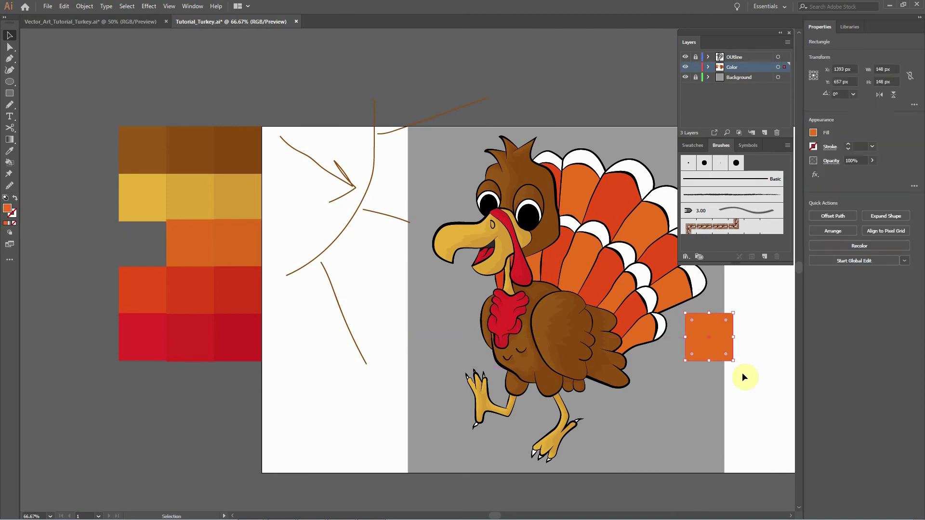
Draw a Pencil shadow on the lowest orange tail feather and fill it with the square's orange.
{"action": "key", "text": "ctrl+equal"}
{"action": "key", "text": "ctrl+equal"}
{"action": "key", "text": "ctrl+equal"}
{"action": "key", "text": "n"}
{"action": "key", "text": "i"}
{"action": "left_click", "coordinate": [623, 316]}
Put the lightest orange square back in the palette and place the middle orange square beside the tail.
{"action": "key", "text": "ctrl+minus"}
{"action": "key", "text": "ctrl+minus"}
{"action": "key", "text": "ctrl+minus"}
{"action": "left_click_drag", "start_coordinate": [485, 324], "coordinate": [632, 369]}
{"action": "key", "text": "v"}
{"action": "mouse_move", "coordinate": [642, 319]}
{"action": "left_mouse_down"}
{"action": "mouse_move", "coordinate": [582, 331]}
{"action": "mouse_move", "coordinate": [76, 227]}
{"action": "left_mouse_up"}
{"action": "left_click_drag", "start_coordinate": [121, 226], "coordinate": [634, 335]}
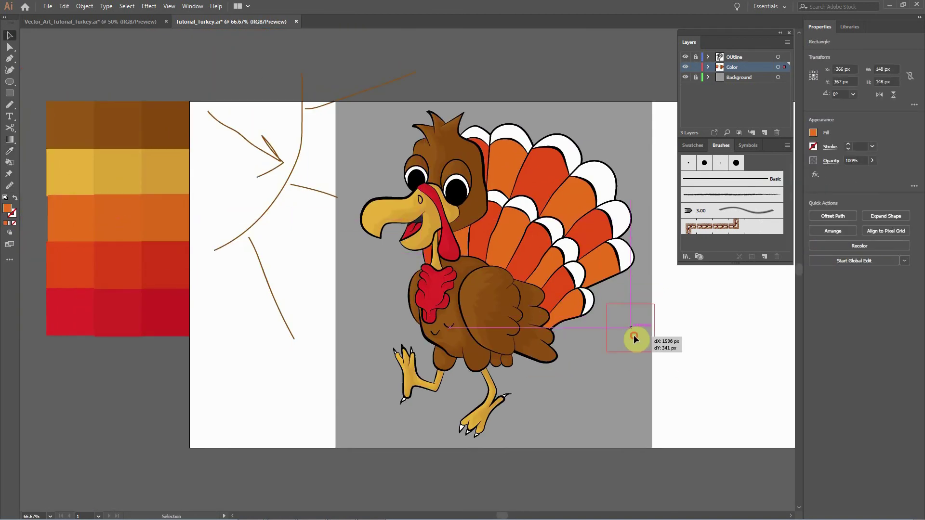
Select the shadow on the lowest orange feather and fill it with the square's middle orange.
{"action": "key", "text": "ctrl+equal"}
{"action": "key", "text": "ctrl+equal"}
{"action": "key", "text": "ctrl+equal"}
{"action": "left_click_drag", "start_coordinate": [201, 230], "coordinate": [396, 283]}
{"action": "left_click", "coordinate": [396, 283]}
{"action": "key", "text": "i"}
{"action": "left_click", "coordinate": [564, 339]}
Draw a shadow on the next orange feather up in the inner row and fill it with the square's middle orange.
{"action": "left_click_drag", "start_coordinate": [357, 187], "coordinate": [418, 286]}
{"action": "key", "text": "n"}
{"action": "mouse_move", "coordinate": [412, 200]}
{"action": "left_mouse_down"}
{"action": "mouse_move", "coordinate": [415, 249]}
{"action": "mouse_move", "coordinate": [425, 273]}
{"action": "left_mouse_up"}
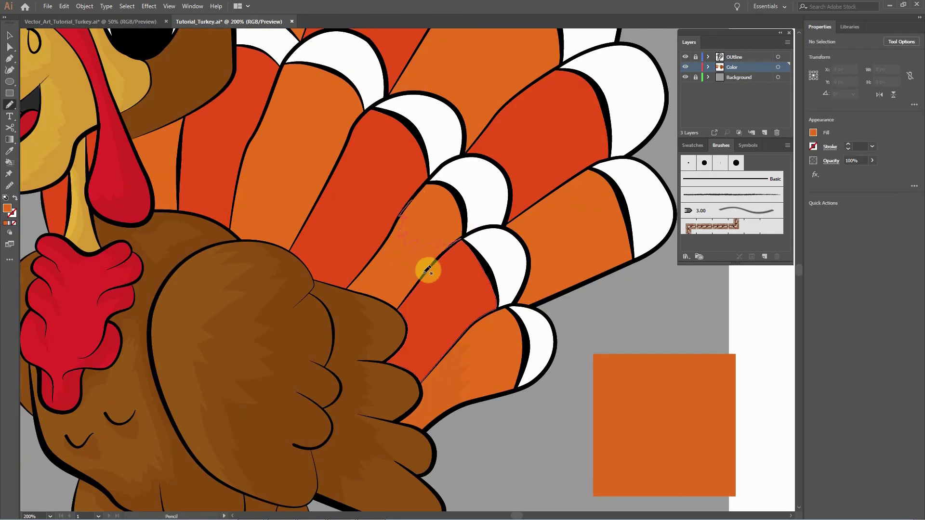
{"action": "left_click_drag", "start_coordinate": [352, 280], "coordinate": [409, 204]}
{"action": "key", "text": "i"}
{"action": "left_click", "coordinate": [641, 428]}
{"action": "key", "text": "v"}
Draw a shadow on the inner row's tall orange feather near the head, fill it with the middle orange and deselect it.
{"action": "left_click_drag", "start_coordinate": [322, 275], "coordinate": [446, 369]}
{"action": "key", "text": "n"}
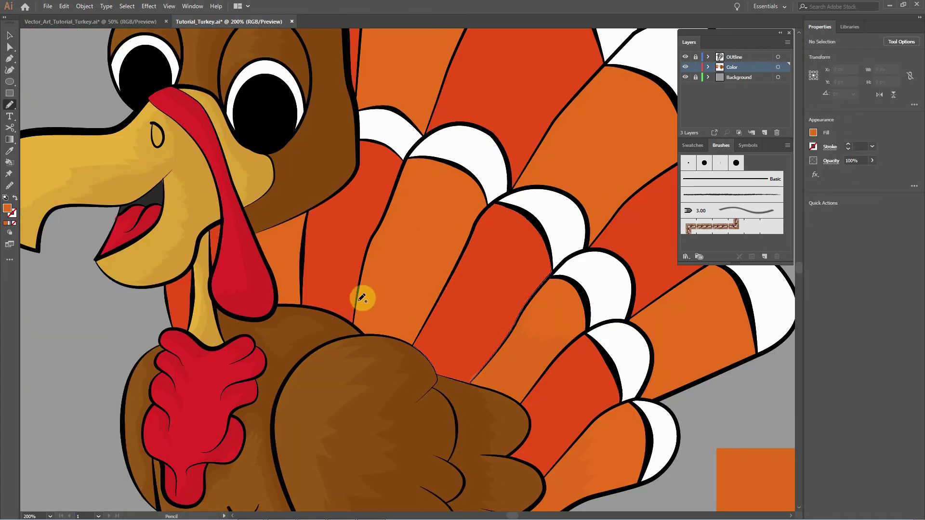
{"action": "left_click_drag", "start_coordinate": [419, 333], "coordinate": [362, 281]}
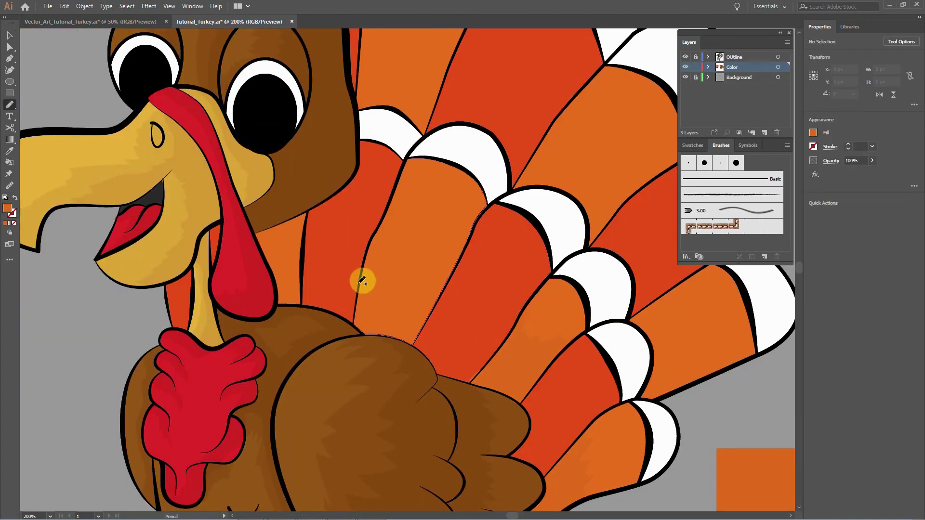
{"action": "left_click_drag", "start_coordinate": [391, 333], "coordinate": [357, 319]}
{"action": "key", "text": "i"}
{"action": "left_click", "coordinate": [525, 369]}
{"action": "key", "text": "a"}
{"action": "left_click", "coordinate": [499, 384]}
{"action": "key", "text": "ctrl+shift+a"}
Draw a shadow on the outer row's lowest orange feather, fill it with the square's middle orange and deselect it.
{"action": "left_click_drag", "start_coordinate": [331, 242], "coordinate": [392, 334]}
{"action": "key", "text": "n"}
{"action": "left_click_drag", "start_coordinate": [510, 263], "coordinate": [297, 117]}
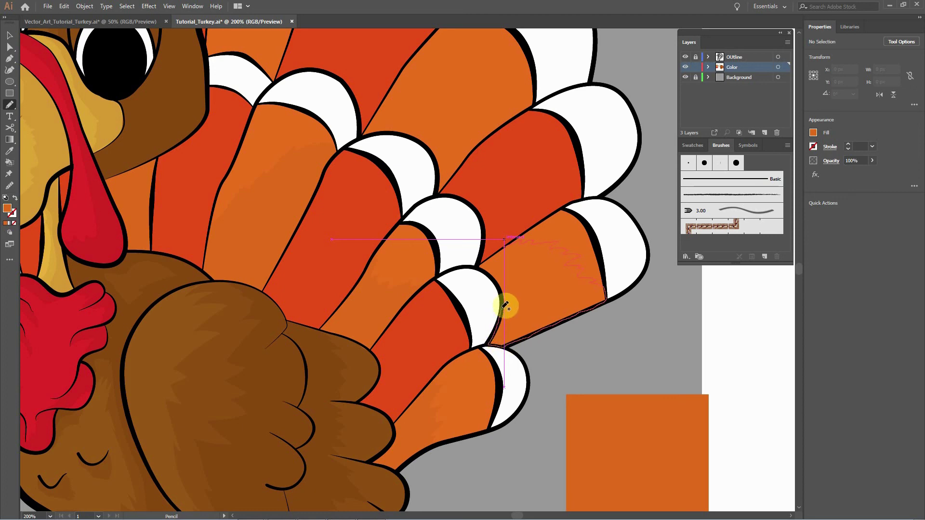
{"action": "left_click_drag", "start_coordinate": [511, 242], "coordinate": [514, 239]}
{"action": "key", "text": "i"}
{"action": "left_click", "coordinate": [626, 444]}
{"action": "key", "text": "v"}
{"action": "left_click", "coordinate": [643, 359]}
Draw a shadow about 182 by 157 px on the outer row's middle orange feather and fill it with the neighbouring feather's shadow orange.
{"action": "left_click_drag", "start_coordinate": [424, 106], "coordinate": [444, 318]}
{"action": "key", "text": "n"}
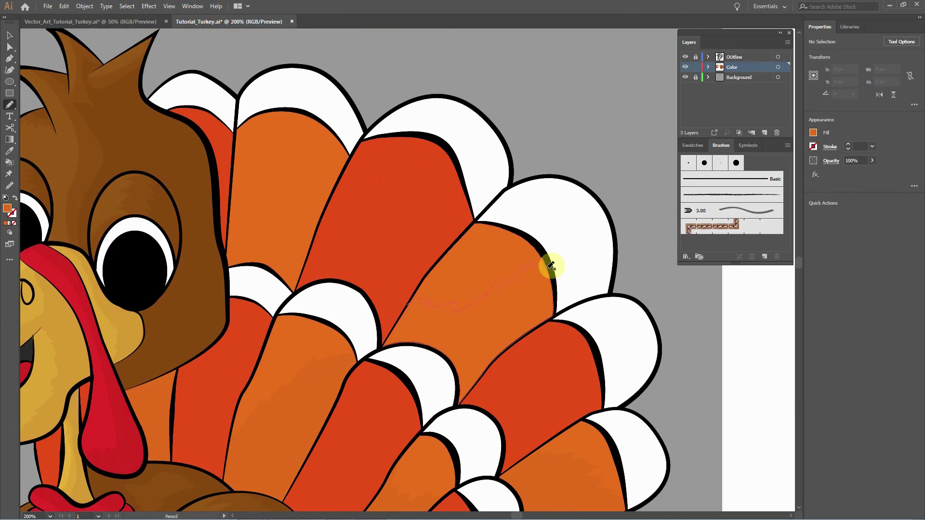
{"action": "left_click_drag", "start_coordinate": [384, 344], "coordinate": [409, 305]}
{"action": "key", "text": "i"}
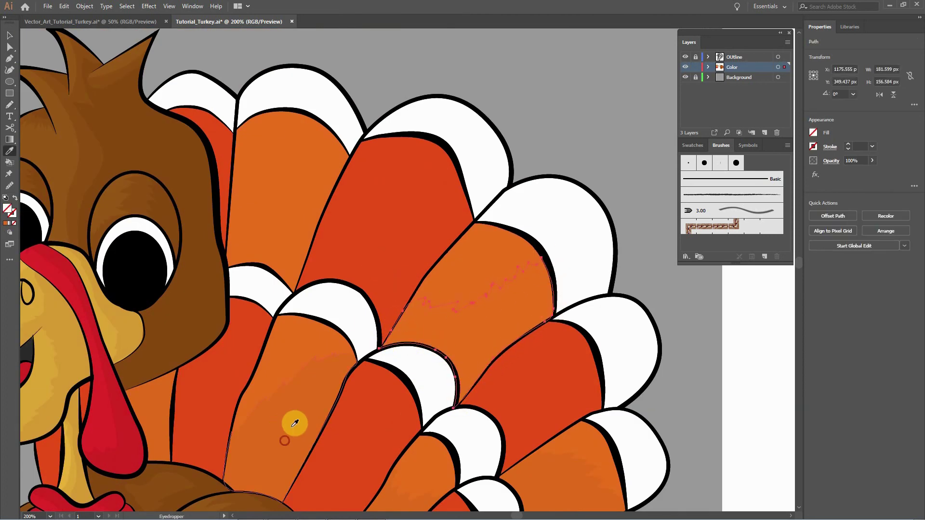
{"action": "left_click", "coordinate": [288, 435]}
{"action": "key", "text": "v"}
Draw a shadow on the outer orange feather nearest the head and fill it with the middle orange.
{"action": "left_click_drag", "start_coordinate": [305, 284], "coordinate": [432, 331]}
{"action": "key", "text": "n"}
{"action": "key", "text": "v"}
{"action": "key", "text": "ctrl+minus"}
{"action": "key", "text": "ctrl+minus"}
{"action": "key", "text": "n"}
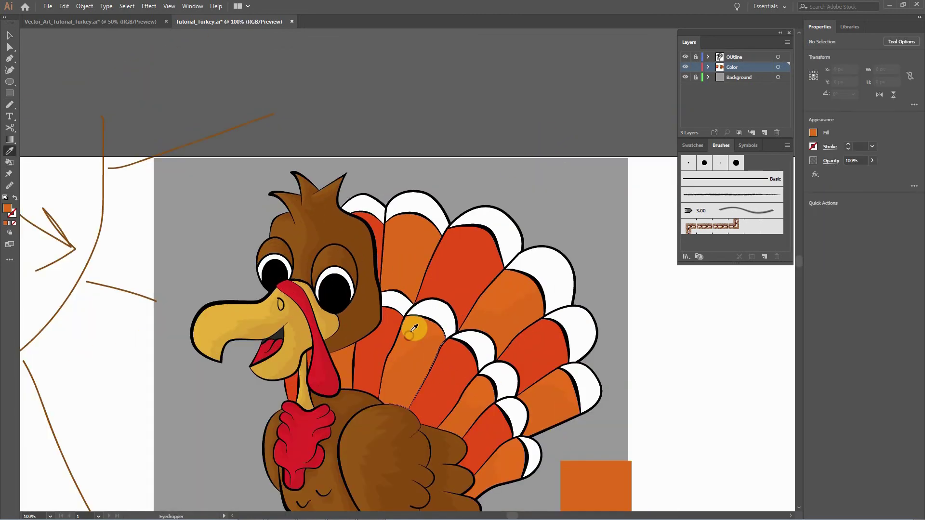
{"action": "left_click_drag", "start_coordinate": [398, 291], "coordinate": [381, 282]}
{"action": "key", "text": "i"}
{"action": "left_click", "coordinate": [519, 296]}
{"action": "key", "text": "v"}
Return the middle orange square to the palette and place the darkest orange square beside the tail.
{"action": "mouse_move", "coordinate": [409, 344]}
{"action": "left_mouse_down"}
{"action": "mouse_move", "coordinate": [433, 272]}
{"action": "mouse_move", "coordinate": [428, 288]}
{"action": "left_mouse_up"}
{"action": "key", "text": "ctrl+minus"}
{"action": "mouse_move", "coordinate": [518, 377]}
{"action": "left_mouse_down"}
{"action": "mouse_move", "coordinate": [548, 392]}
{"action": "mouse_move", "coordinate": [78, 288]}
{"action": "left_mouse_up"}
{"action": "left_click_drag", "start_coordinate": [115, 282], "coordinate": [616, 277]}
{"action": "key", "text": "ctrl+plus"}
{"action": "key", "text": "ctrl+plus"}
Draw deeper shadows on the orange feathers, including one about 136 by 95 px on the lowest outer feather, and fill them with the darkest orange.
{"action": "key", "text": "n"}
{"action": "mouse_move", "coordinate": [186, 465]}
{"action": "left_mouse_down"}
{"action": "mouse_move", "coordinate": [419, 419]}
{"action": "mouse_move", "coordinate": [426, 406]}
{"action": "left_mouse_up"}
{"action": "left_click_drag", "start_coordinate": [385, 465], "coordinate": [386, 466]}
{"action": "left_click_drag", "start_coordinate": [340, 363], "coordinate": [343, 350]}
{"action": "left_click_drag", "start_coordinate": [253, 279], "coordinate": [261, 296]}
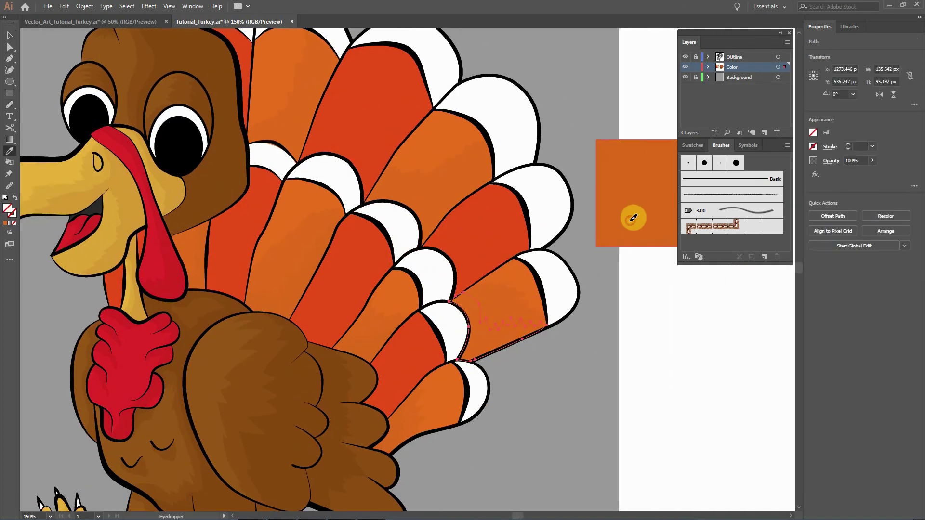
Draw a deeper shadow along the tail-side edge of the outer orange feather nearest the head.
{"action": "mouse_move", "coordinate": [529, 250]}
{"action": "left_mouse_down"}
{"action": "mouse_move", "coordinate": [421, 255]}
{"action": "mouse_move", "coordinate": [409, 276]}
{"action": "left_mouse_up"}
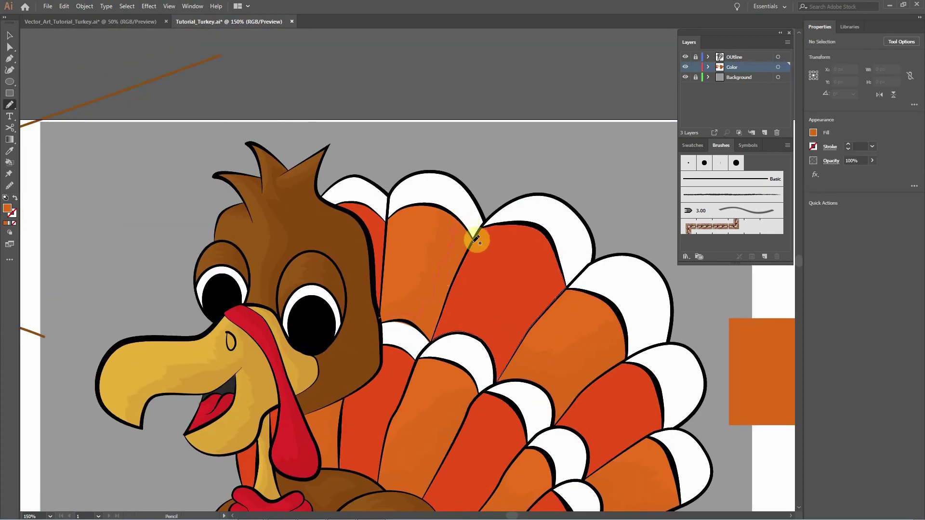
{"action": "left_click_drag", "start_coordinate": [432, 340], "coordinate": [379, 319]}
{"action": "key", "text": "a"}
{"action": "left_click", "coordinate": [414, 330]}
{"action": "key", "text": "plus"}
{"action": "left_click", "coordinate": [414, 332]}
{"action": "key", "text": "Return"}
Place the darker red-orange palette square beside the tail.
{"action": "key", "text": "a"}
{"action": "left_click", "coordinate": [483, 95]}
{"action": "scroll", "coordinate": [475, 154], "scroll_direction": "down", "scroll_amount": 2}
{"action": "mouse_move", "coordinate": [618, 266]}
{"action": "left_mouse_down"}
{"action": "mouse_move", "coordinate": [120, 273]}
{"action": "mouse_move", "coordinate": [657, 355]}
{"action": "left_mouse_up"}
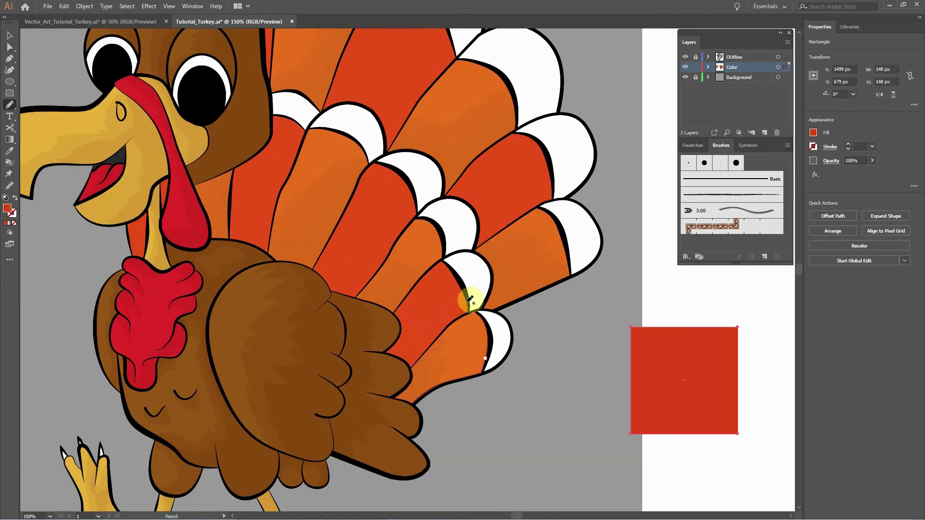
Draw shadows on the two lower red-orange feathers of the inner row and fill them with the square's darker red-orange.
{"action": "left_click", "coordinate": [394, 312]}
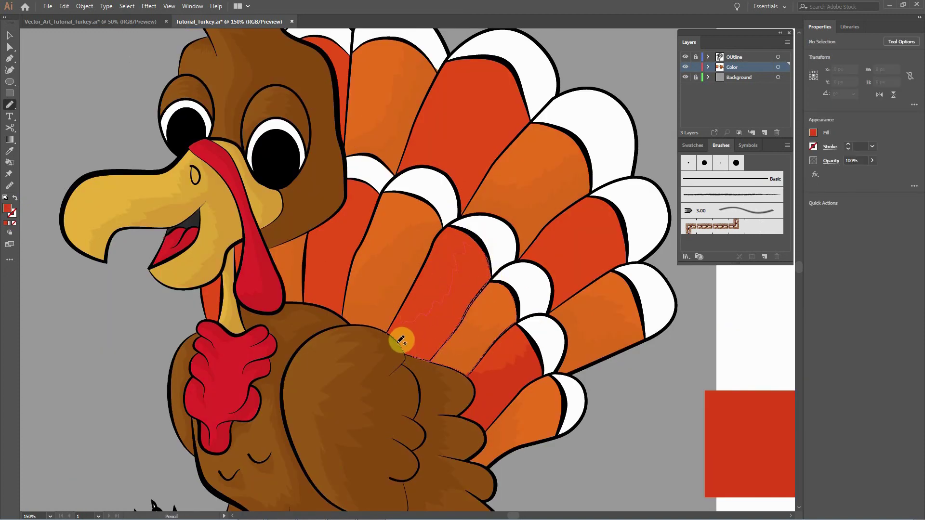
{"action": "left_click_drag", "start_coordinate": [398, 343], "coordinate": [401, 323]}
{"action": "left_click", "coordinate": [717, 419]}
Draw a shadow on the inner red-orange feather beside the head, fill it with the darker red-orange and deselect it.
{"action": "left_click_drag", "start_coordinate": [544, 252], "coordinate": [616, 275]}
{"action": "left_click_drag", "start_coordinate": [426, 289], "coordinate": [396, 299]}
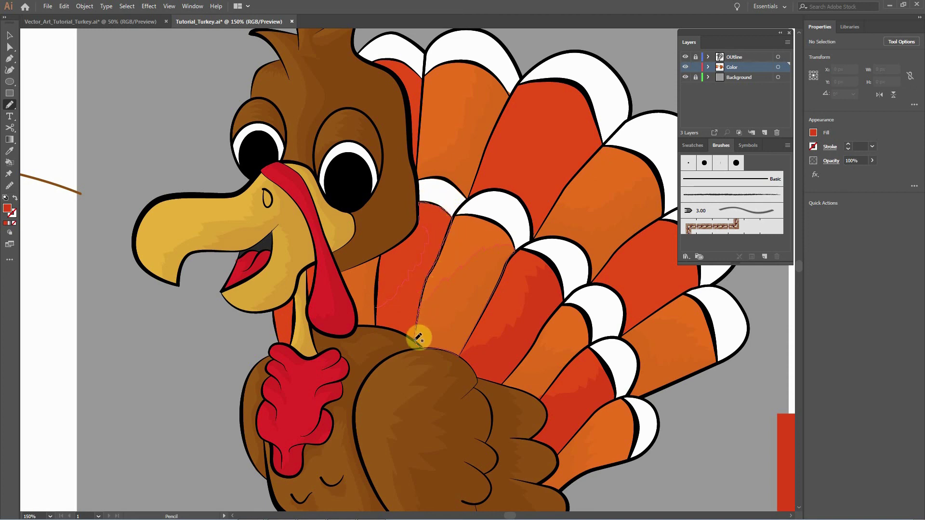
{"action": "key", "text": "i"}
{"action": "left_click", "coordinate": [501, 331]}
{"action": "key", "text": "ctrl+shift+a"}
Shade the red-orange feather in front of the neck with the neighbouring feather's shadow colour and deselect it.
{"action": "key", "text": "n"}
{"action": "mouse_move", "coordinate": [282, 306]}
{"action": "left_mouse_down"}
{"action": "mouse_move", "coordinate": [296, 321]}
{"action": "mouse_move", "coordinate": [281, 306]}
{"action": "left_mouse_up"}
{"action": "key", "text": "i"}
{"action": "left_click", "coordinate": [403, 308]}
{"action": "key", "text": "ctrl+shift+a"}
Draw a shadow about 151 by 150 px on the outer row's lower red-orange feather, fill it with the square's colour and deselect it.
{"action": "key", "text": "n"}
{"action": "left_click_drag", "start_coordinate": [602, 270], "coordinate": [424, 290]}
{"action": "left_click_drag", "start_coordinate": [423, 291], "coordinate": [420, 296]}
{"action": "key", "text": "i"}
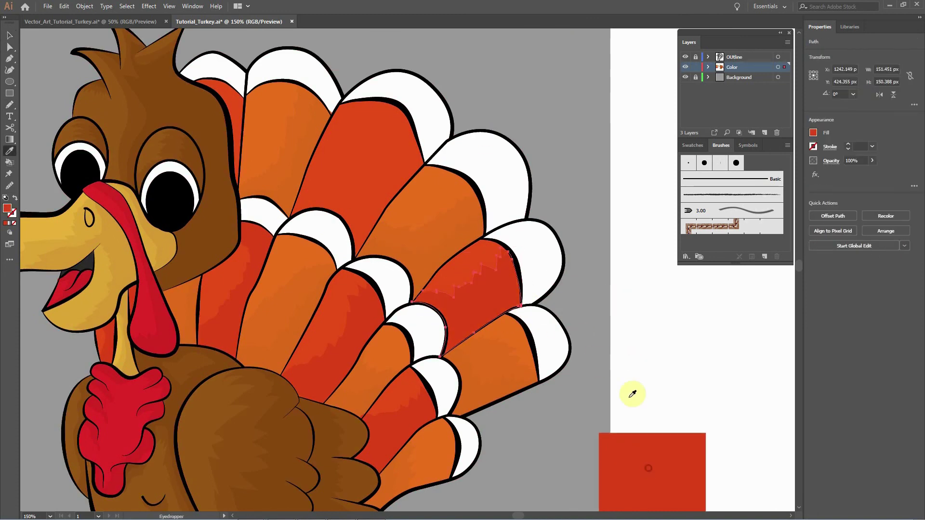
{"action": "left_click", "coordinate": [652, 465]}
{"action": "key", "text": "ctrl+shift+a"}
Draw a shadow on the large upper red-orange feather, fill it with the darker red-orange and deselect it.
{"action": "key", "text": "n"}
{"action": "left_click_drag", "start_coordinate": [301, 198], "coordinate": [407, 292]}
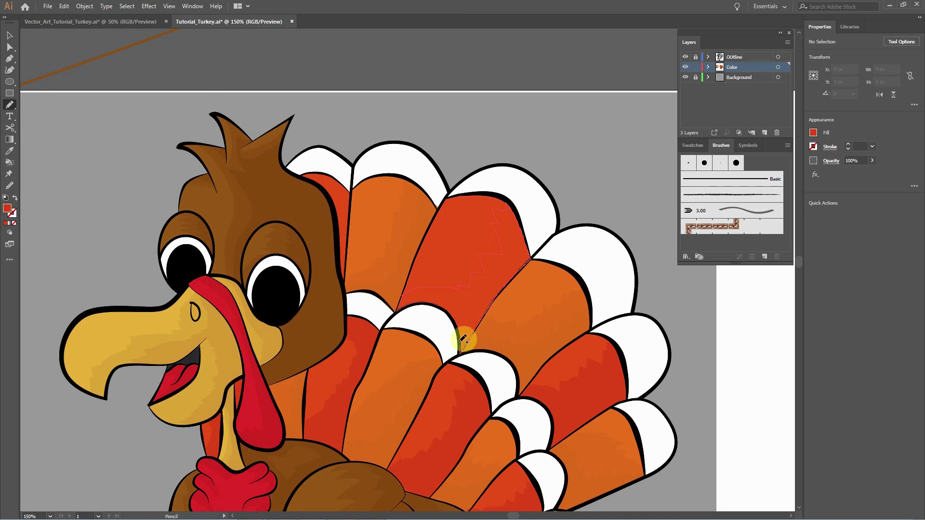
{"action": "left_click_drag", "start_coordinate": [412, 304], "coordinate": [400, 286]}
{"action": "key", "text": "i"}
{"action": "left_click", "coordinate": [595, 373]}
{"action": "key", "text": "ctrl+shift+a"}
{"action": "key", "text": "n"}
{"action": "left_click_drag", "start_coordinate": [342, 194], "coordinate": [411, 259]}
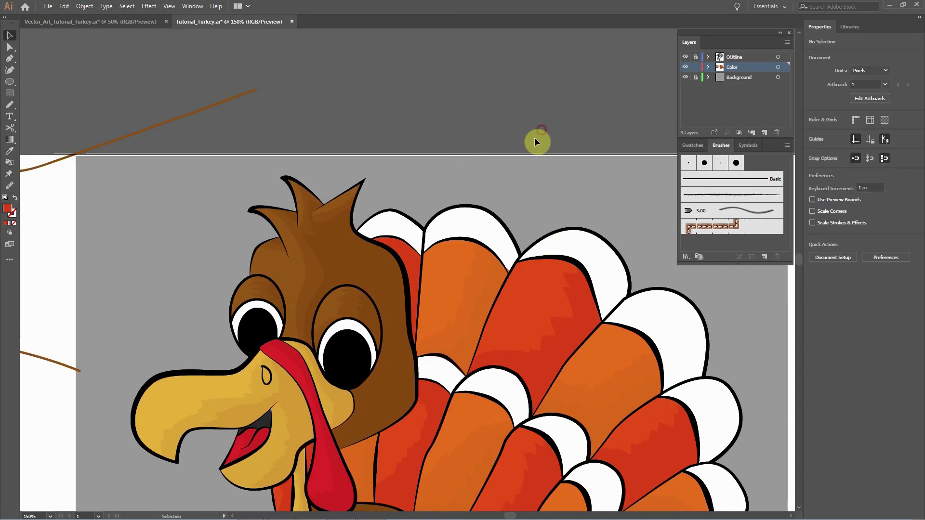
Return the medium red-orange square to the palette and place the darkest red-orange square beside the tail feathers.
{"action": "key", "text": "ctrl+minus"}
{"action": "key", "text": "ctrl+minus"}
{"action": "key", "text": "ctrl+minus"}
{"action": "left_click_drag", "start_coordinate": [483, 331], "coordinate": [522, 295]}
{"action": "left_click_drag", "start_coordinate": [592, 363], "coordinate": [178, 322]}
{"action": "key", "text": "ctrl+plus"}
{"action": "left_click_drag", "start_coordinate": [612, 288], "coordinate": [256, 315]}
{"action": "left_click_drag", "start_coordinate": [114, 302], "coordinate": [596, 351]}
{"action": "key", "text": "ctrl+plus"}
{"action": "key", "text": "ctrl+plus"}
Draw a shadow on the lowest red-orange feather beside the wing and adjust an anchor point on its edge.
{"action": "left_click_drag", "start_coordinate": [203, 217], "coordinate": [356, 277]}
{"action": "key", "text": "n"}
{"action": "mouse_move", "coordinate": [391, 245]}
{"action": "left_mouse_down"}
{"action": "mouse_move", "coordinate": [348, 270]}
{"action": "mouse_move", "coordinate": [391, 245]}
{"action": "left_mouse_up"}
{"action": "key", "text": "a"}
{"action": "left_click_drag", "start_coordinate": [329, 278], "coordinate": [345, 292]}
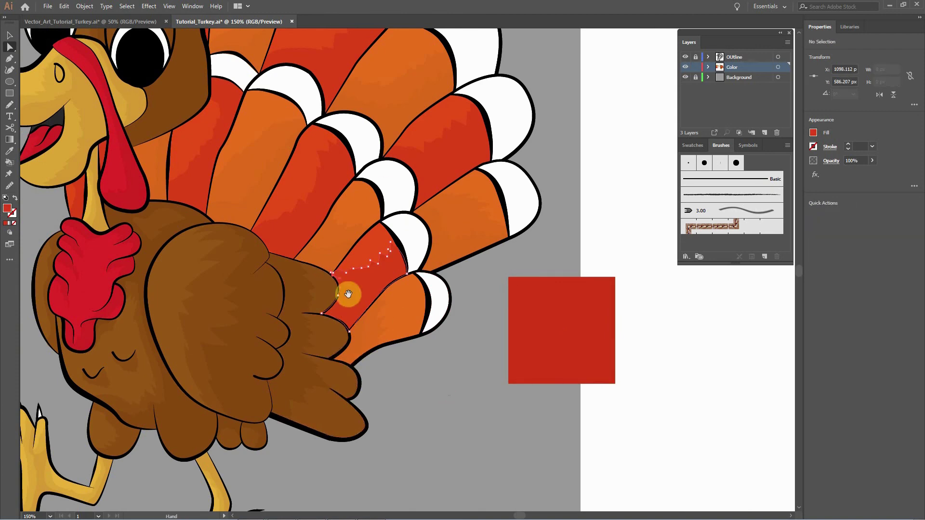
Pick up the square's darkest red-orange and draw a second, deeper shadow at the base of the lowest red-orange feather.
{"action": "key", "text": "ctrl+plus"}
{"action": "key", "text": "ctrl+plus"}
{"action": "left_click", "coordinate": [698, 361]}
{"action": "key", "text": "ctrl+minus"}
{"action": "left_click_drag", "start_coordinate": [578, 337], "coordinate": [536, 338]}
{"action": "key", "text": "n"}
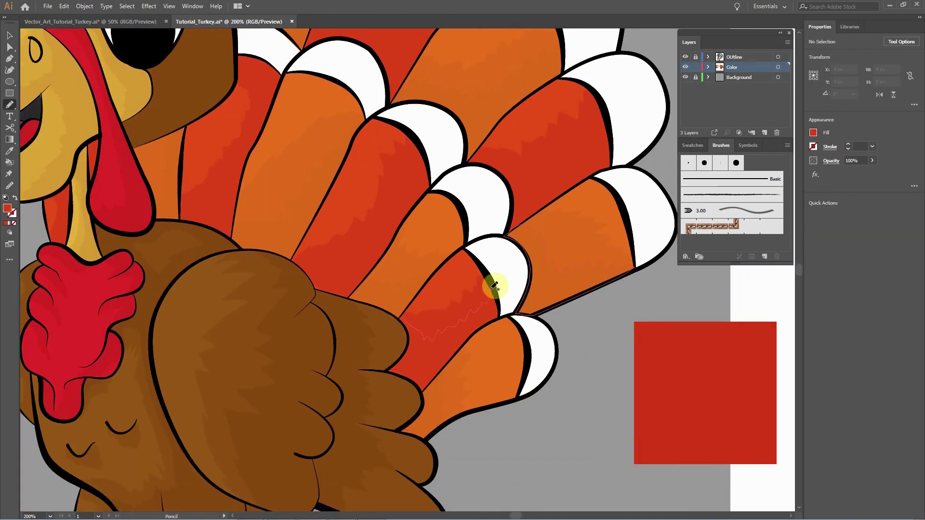
{"action": "left_click_drag", "start_coordinate": [458, 407], "coordinate": [491, 475]}
Draw a darkest red-orange shadow at the base of the inner row's middle red-orange feather above the wing.
{"action": "left_click_drag", "start_coordinate": [397, 347], "coordinate": [396, 349]}
{"action": "mouse_move", "coordinate": [323, 329]}
{"action": "left_mouse_down"}
{"action": "mouse_move", "coordinate": [372, 327]}
{"action": "mouse_move", "coordinate": [328, 332]}
{"action": "left_mouse_up"}
{"action": "mouse_move", "coordinate": [238, 278]}
{"action": "left_mouse_down"}
{"action": "mouse_move", "coordinate": [290, 370]}
{"action": "mouse_move", "coordinate": [265, 378]}
{"action": "left_mouse_up"}
{"action": "left_click_drag", "start_coordinate": [484, 321], "coordinate": [415, 330]}
{"action": "mouse_move", "coordinate": [520, 325]}
{"action": "left_mouse_down"}
{"action": "mouse_move", "coordinate": [524, 209]}
{"action": "mouse_move", "coordinate": [467, 287]}
{"action": "left_mouse_up"}
Draw a darkest red-orange shadow at the base of the outer row's lower red-orange feather.
{"action": "left_click_drag", "start_coordinate": [520, 175], "coordinate": [521, 179]}
{"action": "left_click_drag", "start_coordinate": [427, 298], "coordinate": [494, 305]}
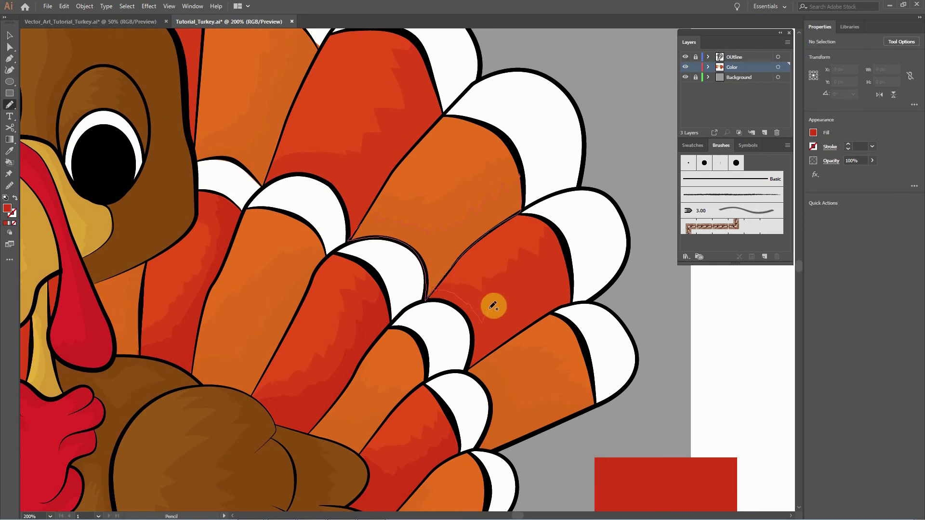
{"action": "left_click_drag", "start_coordinate": [430, 281], "coordinate": [427, 294]}
Draw a deeper shadow at the base of the large upper red-orange feather, fill it with the darkest red-orange and deselect it.
{"action": "left_click_drag", "start_coordinate": [329, 180], "coordinate": [387, 313]}
{"action": "left_click_drag", "start_coordinate": [324, 308], "coordinate": [475, 248]}
{"action": "key", "text": "i"}
{"action": "left_click", "coordinate": [580, 446]}
{"action": "key", "text": "ctrl+shift+a"}
Draw a deeper shadow on the narrow red-orange feather behind the head and fill it with the darkest red-orange.
{"action": "left_click_drag", "start_coordinate": [324, 269], "coordinate": [421, 382]}
{"action": "mouse_move", "coordinate": [362, 284]}
{"action": "left_mouse_down"}
{"action": "mouse_move", "coordinate": [368, 327]}
{"action": "mouse_move", "coordinate": [361, 291]}
{"action": "left_mouse_up"}
{"action": "left_click", "coordinate": [580, 390]}
Add a darkest red-orange shadow to the small piece of red-orange feather beside the neck under the beak.
{"action": "left_click_drag", "start_coordinate": [226, 507], "coordinate": [349, 285]}
{"action": "left_click_drag", "start_coordinate": [292, 399], "coordinate": [303, 346]}
{"action": "left_click_drag", "start_coordinate": [293, 395], "coordinate": [291, 401]}
{"action": "key", "text": "k"}
Return the darkest red-orange square to the empty third place in the palette's red-orange row.
{"action": "key", "text": "v"}
{"action": "key", "text": "ctrl+minus"}
{"action": "key", "text": "ctrl+minus"}
{"action": "key", "text": "ctrl+minus"}
{"action": "key", "text": "ctrl+minus"}
{"action": "left_click", "coordinate": [589, 340]}
{"action": "left_click_drag", "start_coordinate": [589, 340], "coordinate": [586, 366]}
{"action": "key", "text": "ctrl+equal"}
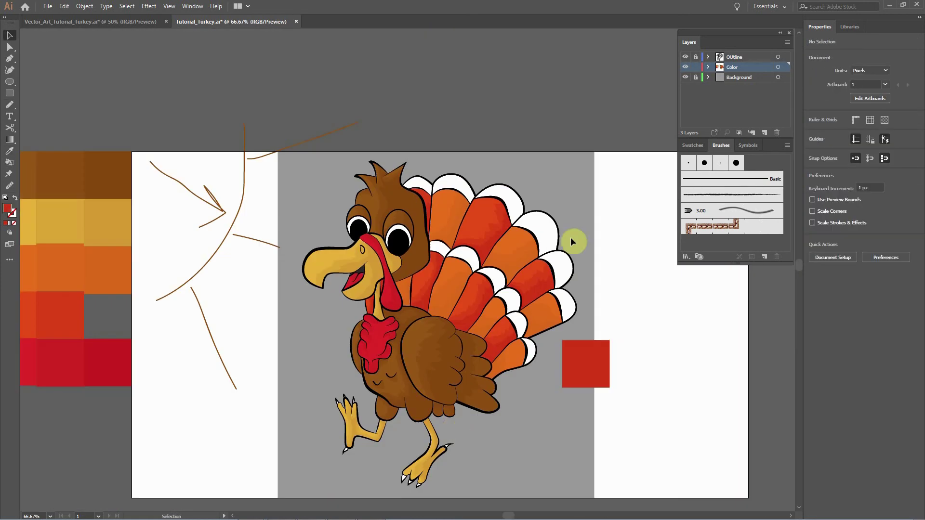
{"action": "key", "text": "ctrl+minus"}
{"action": "left_click_drag", "start_coordinate": [541, 247], "coordinate": [526, 210]}
{"action": "left_click_drag", "start_coordinate": [542, 347], "coordinate": [183, 312]}
{"action": "left_click", "coordinate": [535, 235]}
{"action": "left_click_drag", "start_coordinate": [535, 235], "coordinate": [560, 239]}
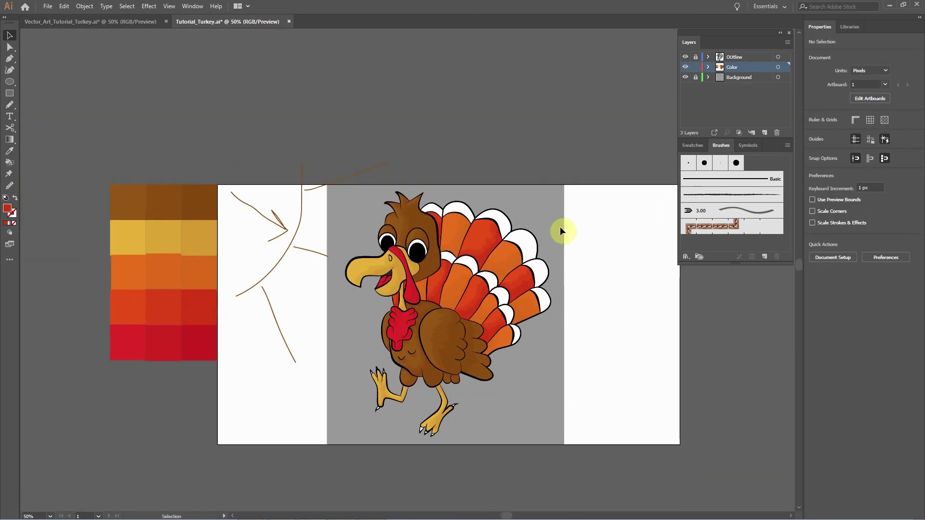